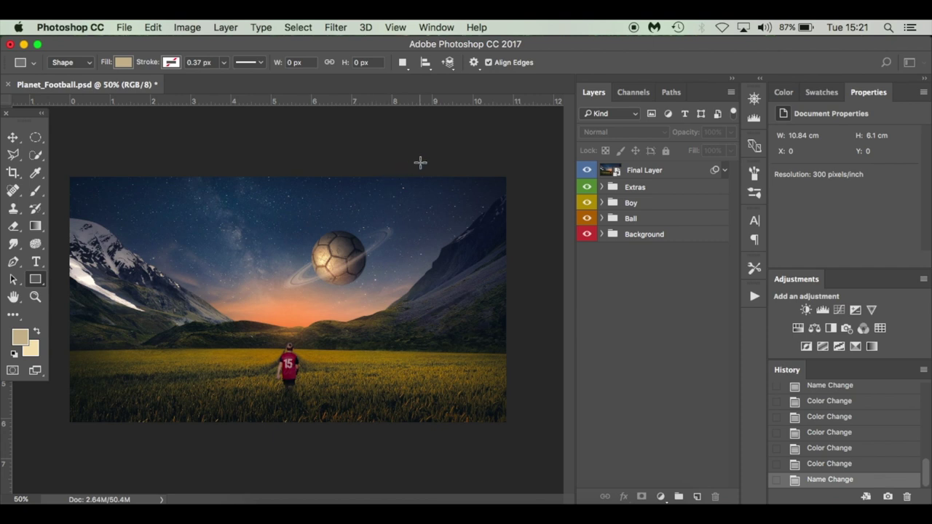
- Create a new document named Planet Football, 1280 x 720 pixels at 300 pixels/inch with a white background
key(super+n)
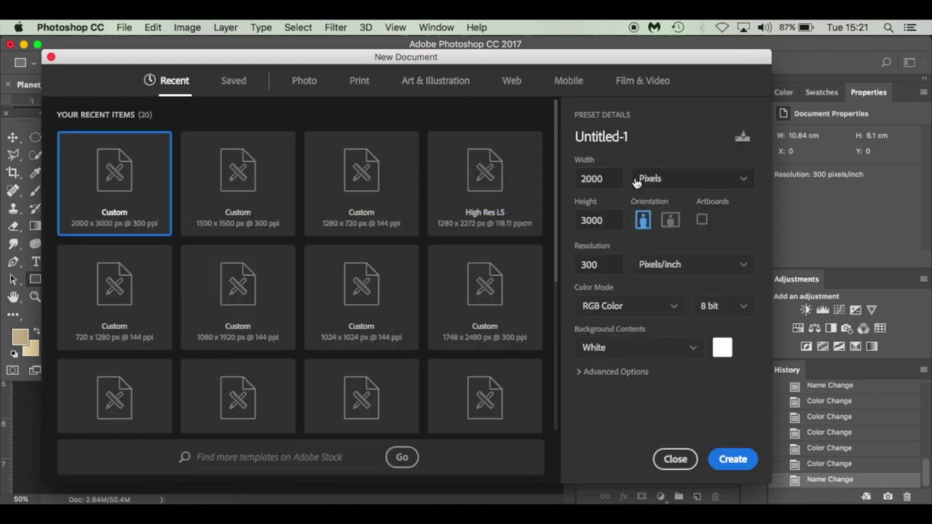
click(610, 178)
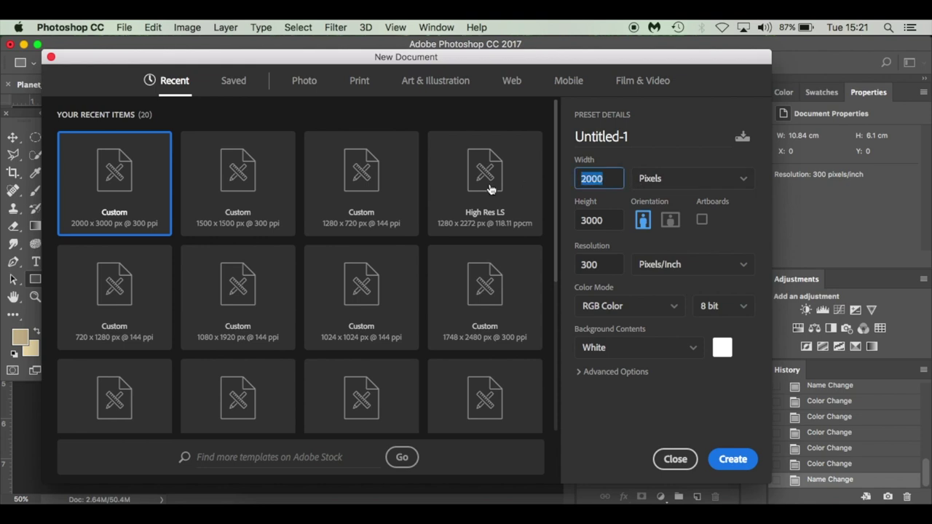
text(128)
key(Tab)
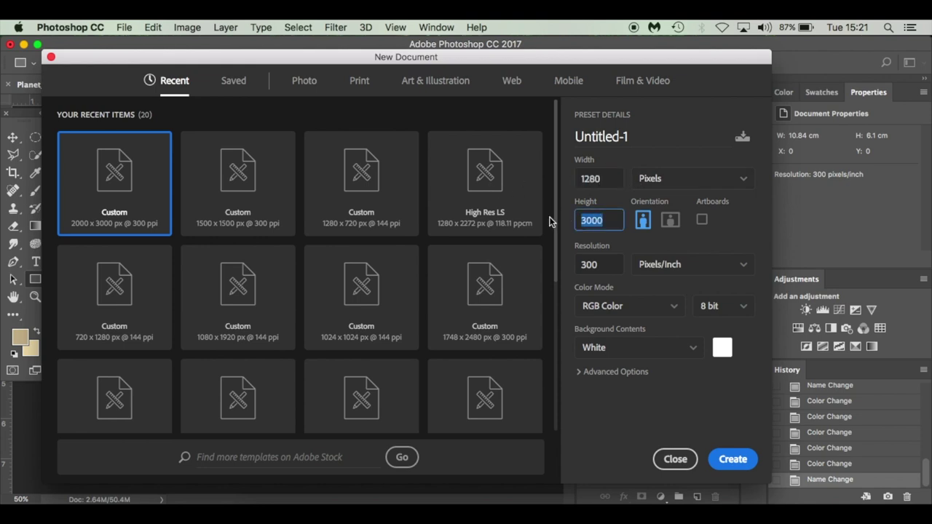
text(720)
click(634, 137)
text(Pl)
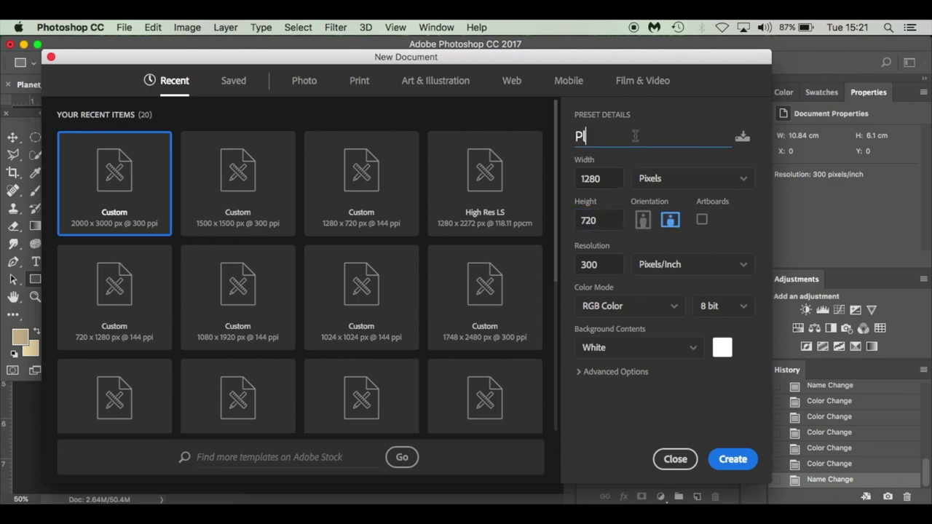
text(anet Football)
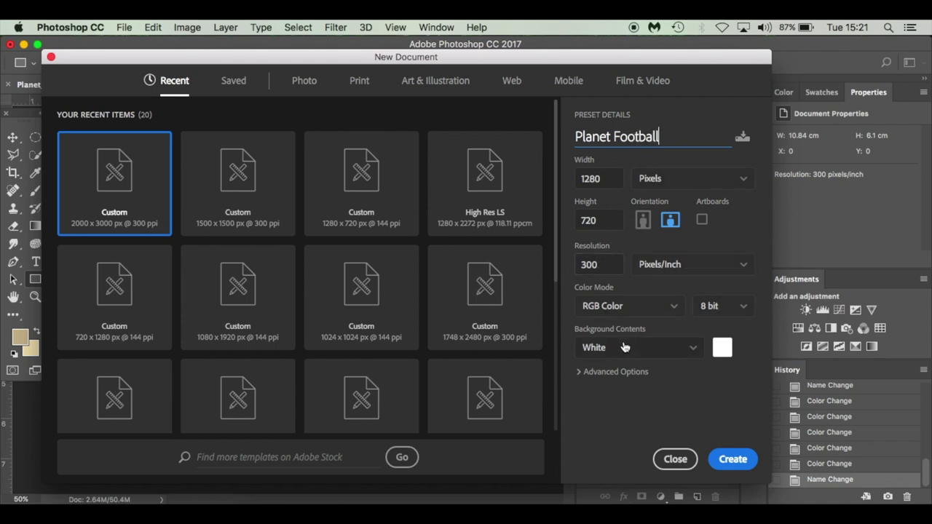
click(726, 460)
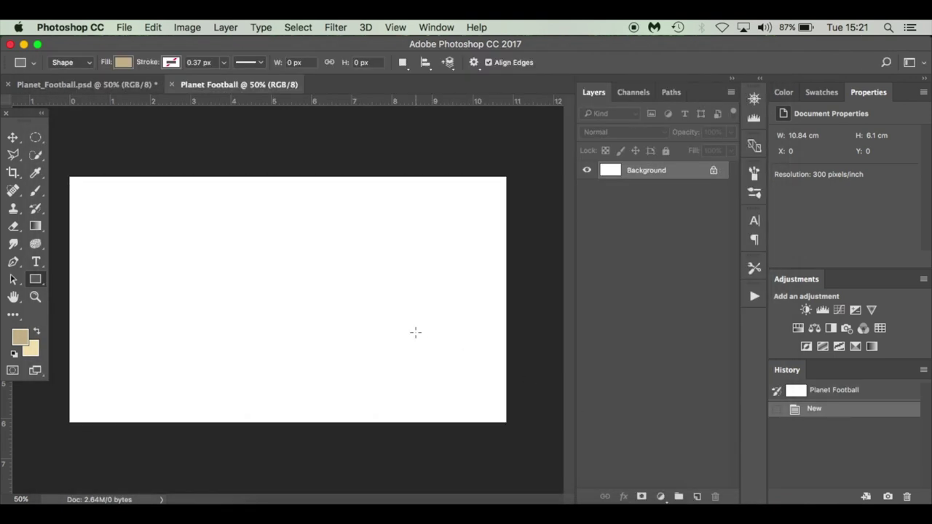
- Switch to Finder, open the Latest Tutorial folder inside Photoshop on the hard drive, and move its window off the canvas
click(266, 509)
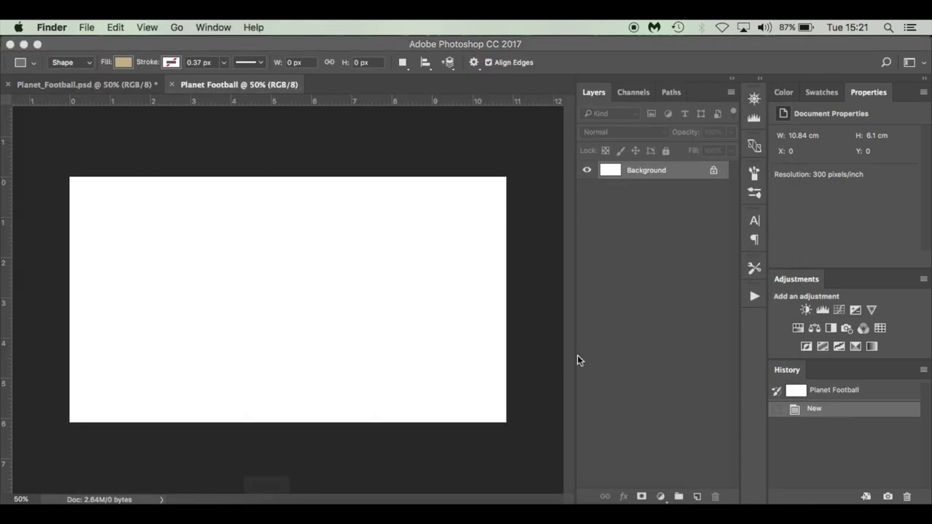
click(251, 310)
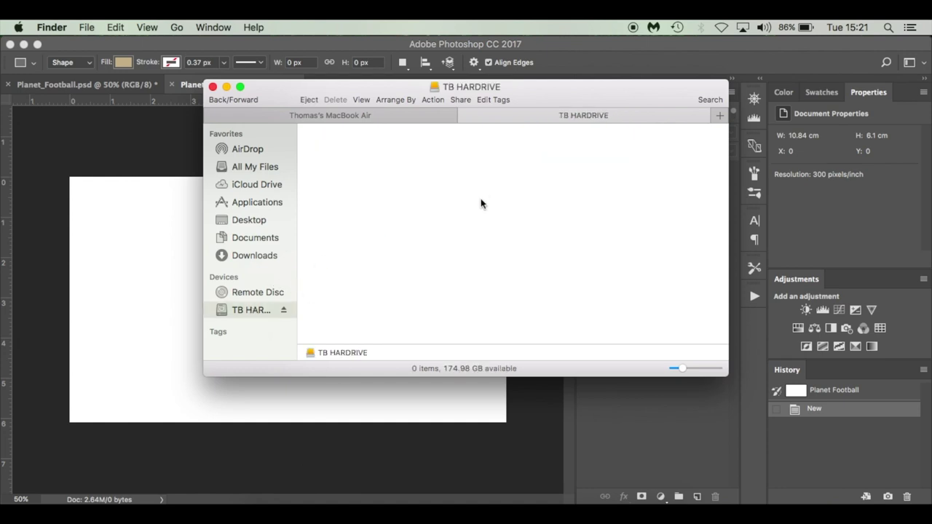
double_click(555, 222)
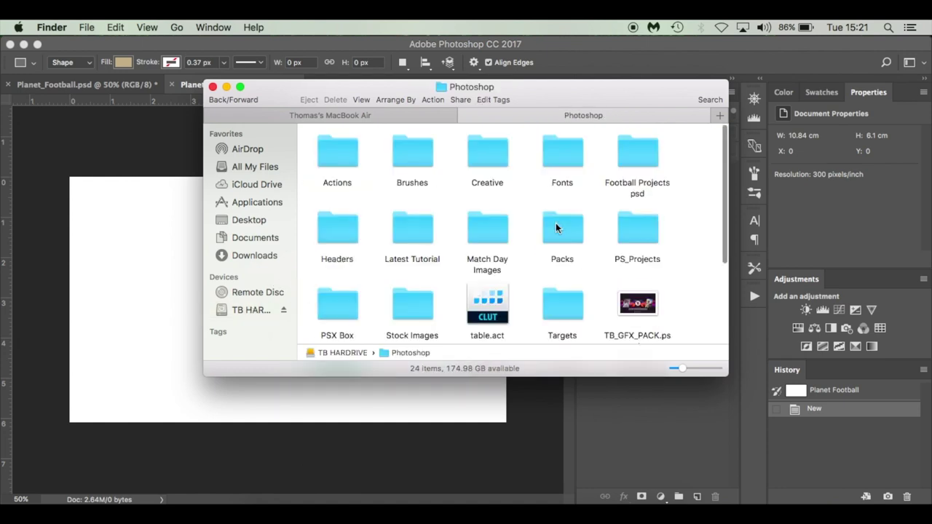
double_click(396, 223)
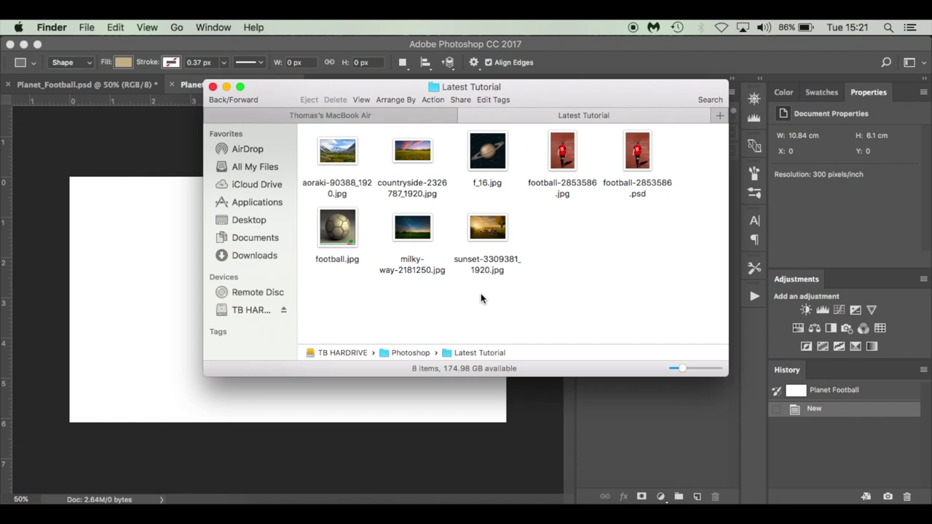
drag(554, 88, 792, 80)
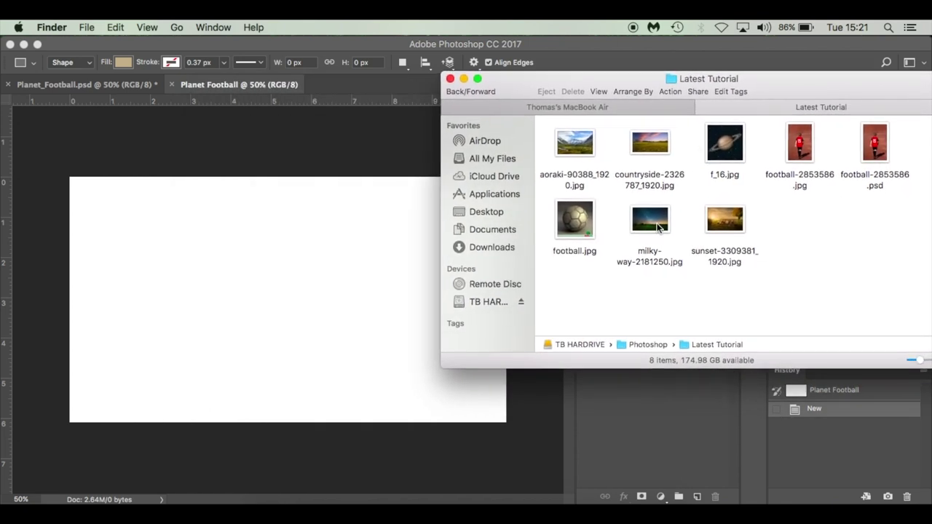
- Place aoraki-90388_1920.jpg in the document and enlarge it to about 11 x 7.3 cm so it covers the whole canvas
drag(575, 146, 341, 288)
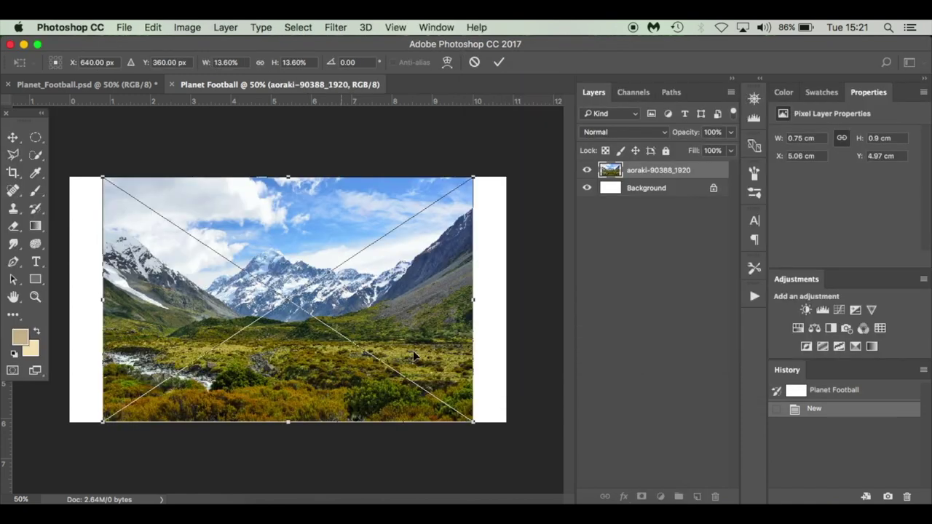
drag(475, 426, 509, 447)
key(Return)
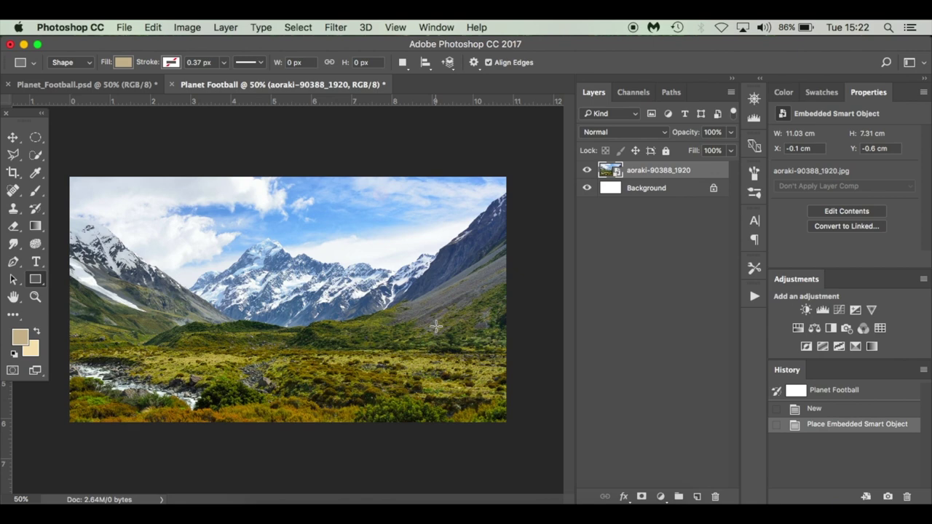
- Start a Pen tool path at the photo's right edge and trace down the ridge of the right-hand mountain
click(111, 83)
click(231, 85)
key(p)
scroll(91, 226, up, 5)
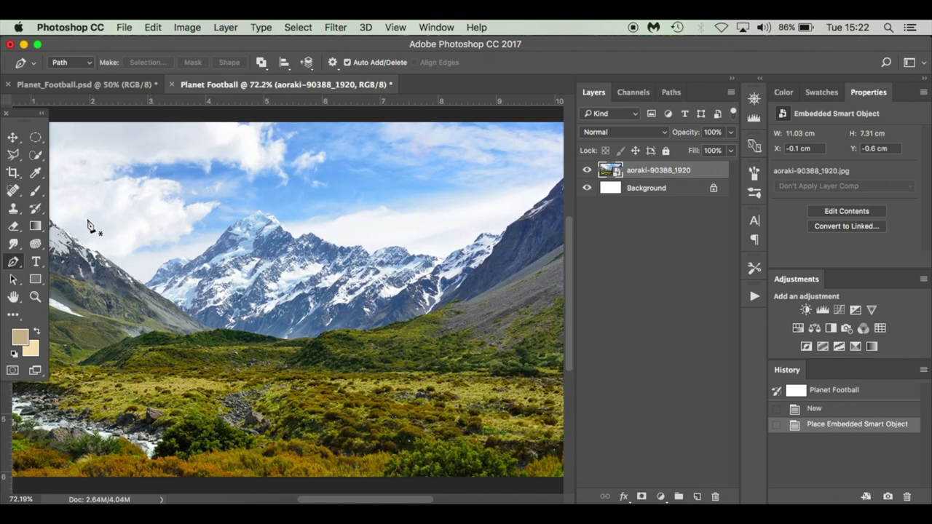
scroll(90, 225, up, 3)
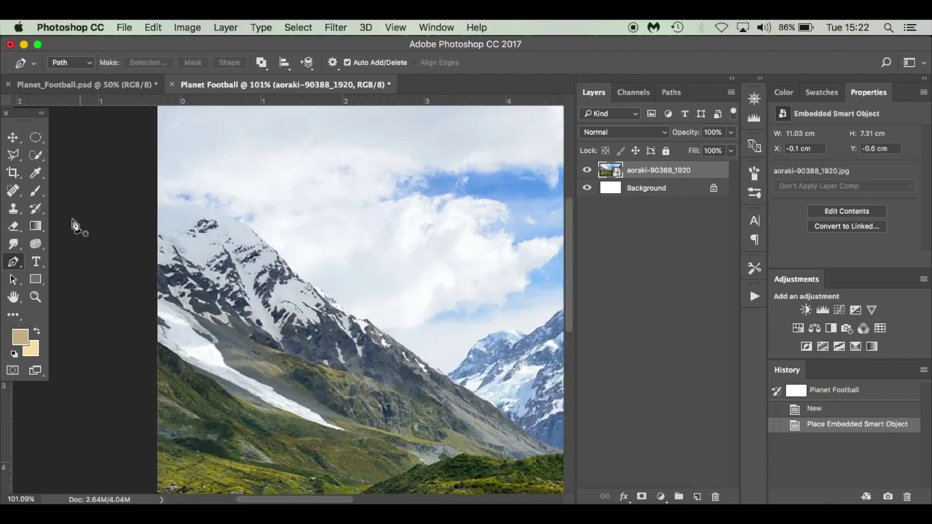
scroll(213, 164, right, 15)
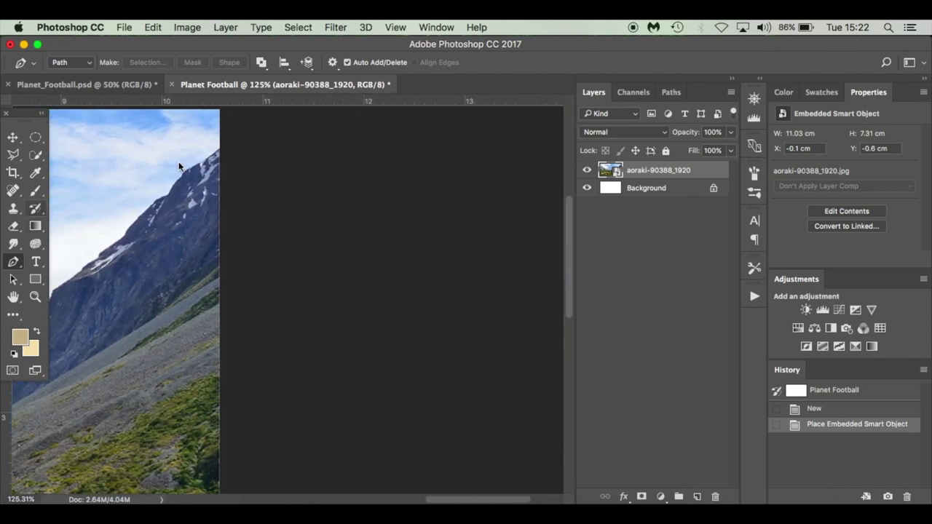
scroll(211, 163, left, 5)
scroll(211, 163, up, 5)
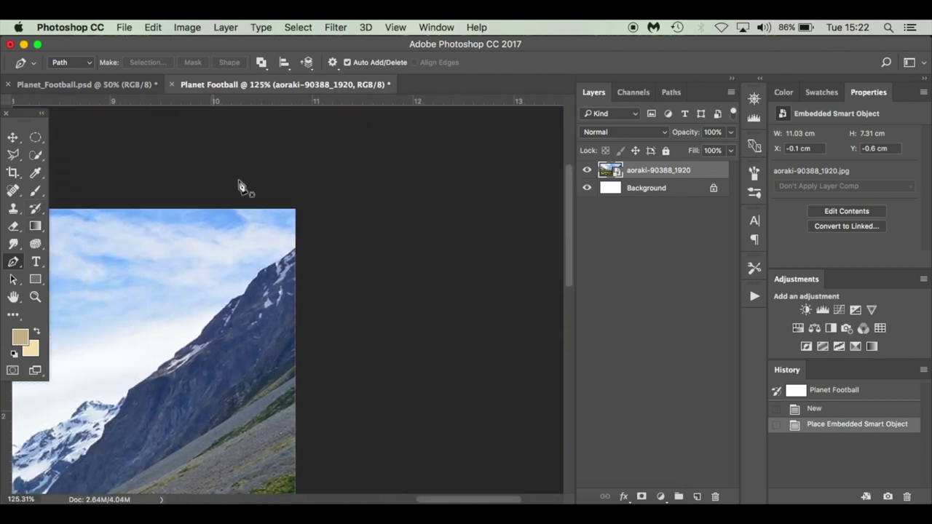
scroll(302, 255, up, 1)
click(302, 244)
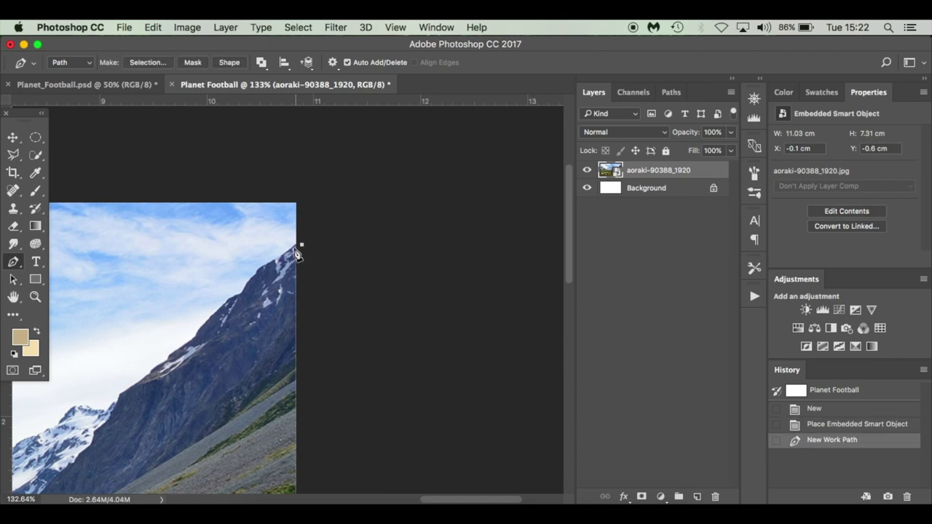
click(279, 257)
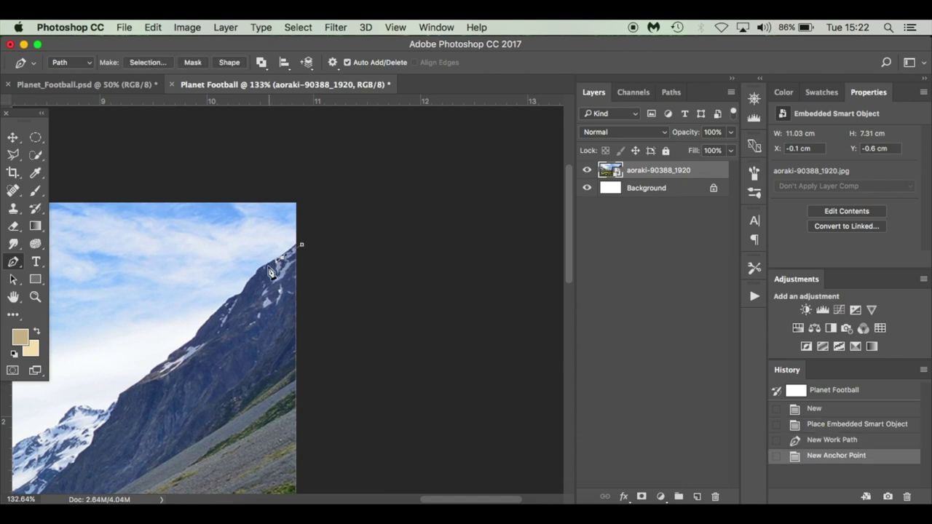
drag(247, 288, 229, 305)
drag(187, 359, 167, 370)
scroll(166, 371, left, 5)
scroll(167, 370, down, 1)
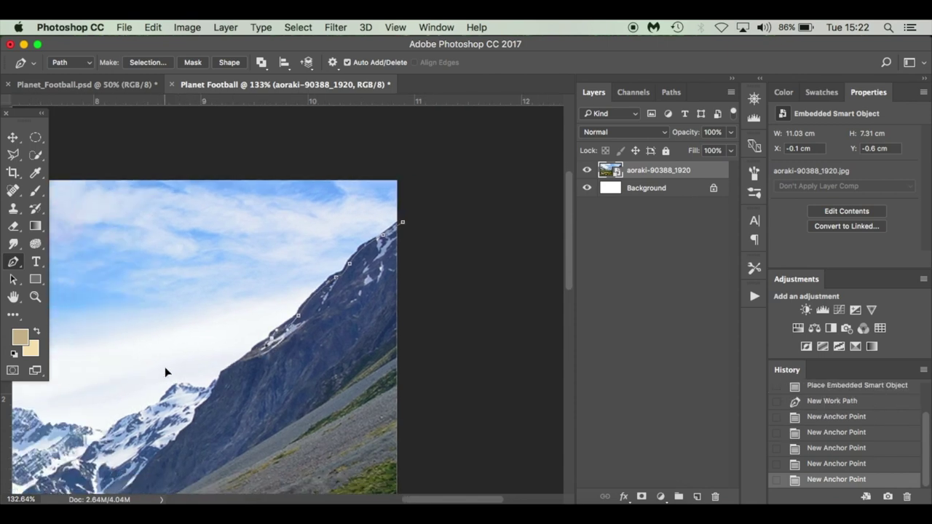
click(249, 358)
click(223, 374)
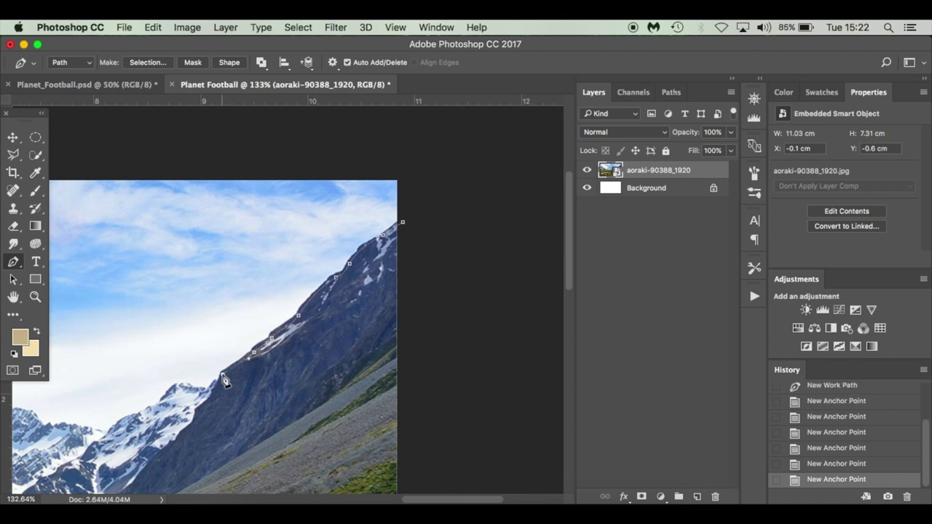
- Continue the path along the green hills and the left mountain's ridge, and close it above the sky
scroll(225, 378, down, 2)
scroll(226, 379, left, 2)
scroll(225, 378, down, 2)
scroll(225, 378, left, 2)
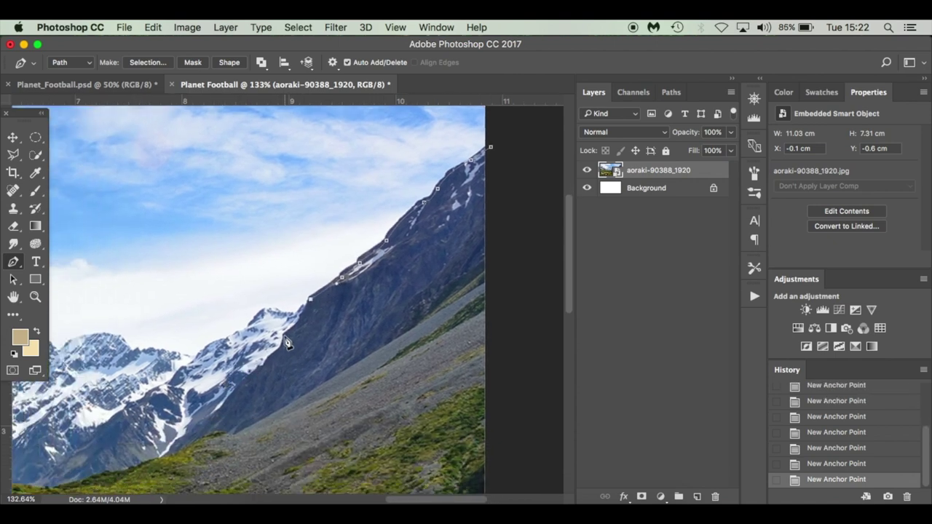
scroll(257, 367, left, 10)
scroll(257, 367, down, 3)
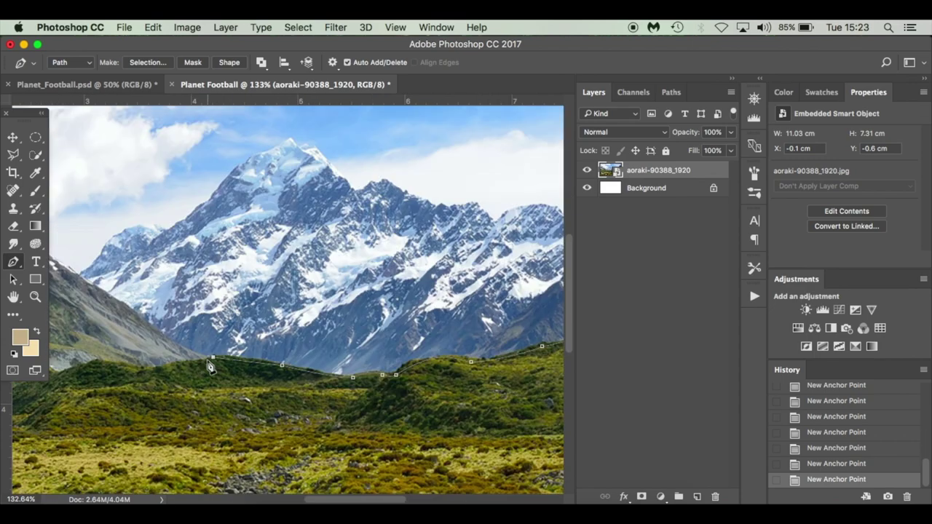
scroll(209, 366, left, 15)
scroll(507, 203, down, 5)
click(502, 197)
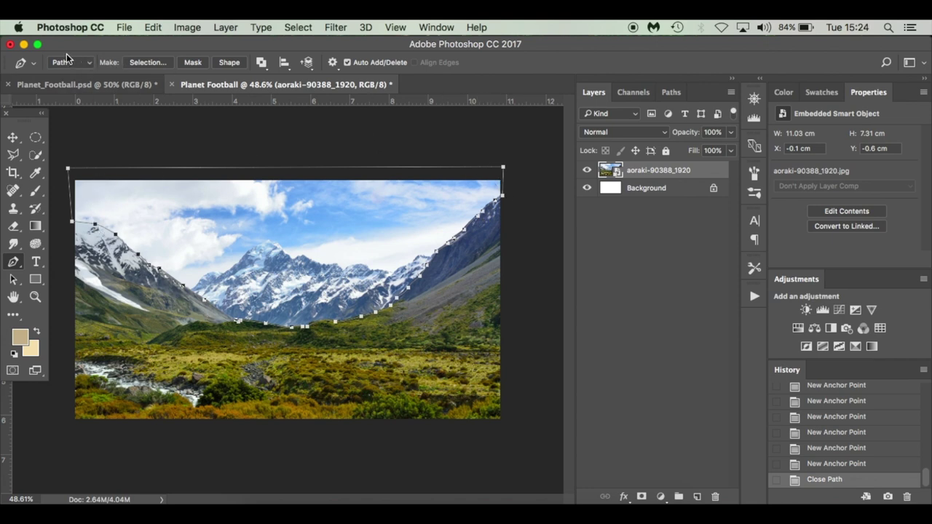
- Make an anti-aliased selection from the path with 0 pixels feather, and use its inverse as the mountain layer's mask
click(149, 63)
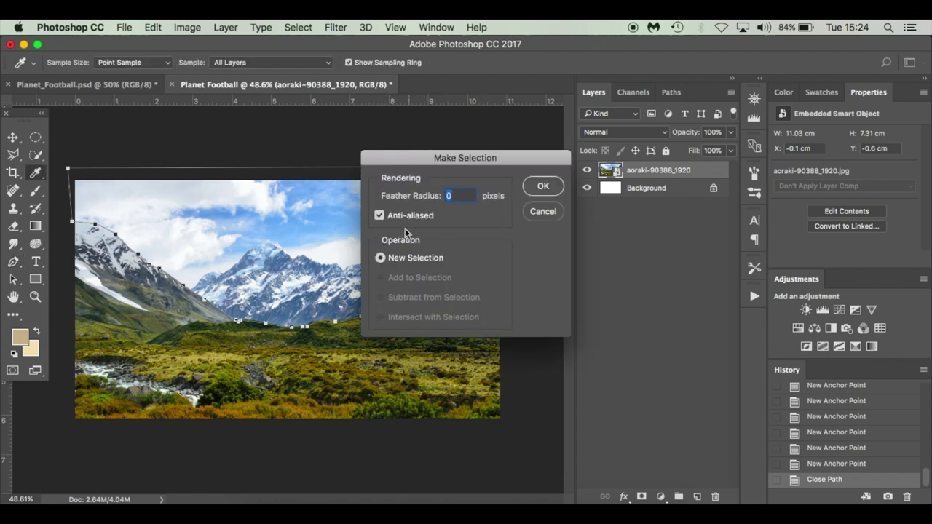
click(543, 186)
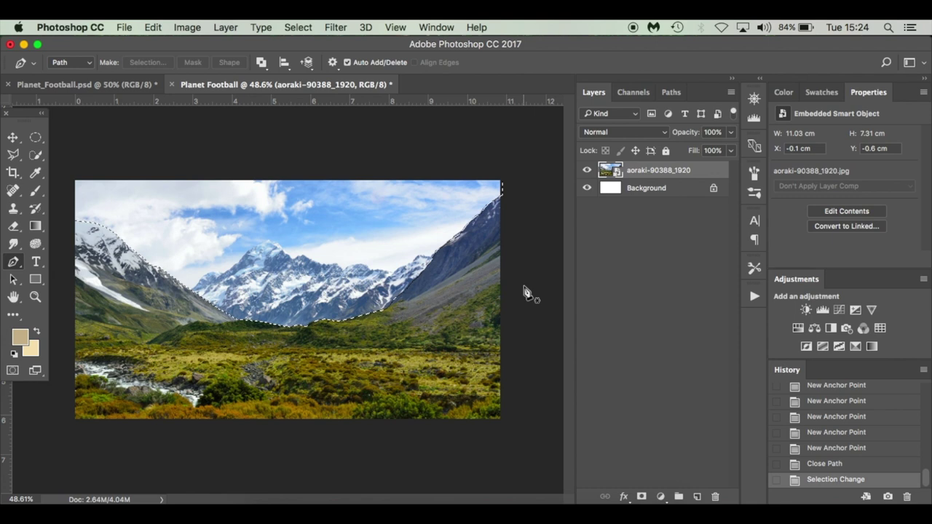
click(641, 497)
key(super+z)
key(shift+super+i)
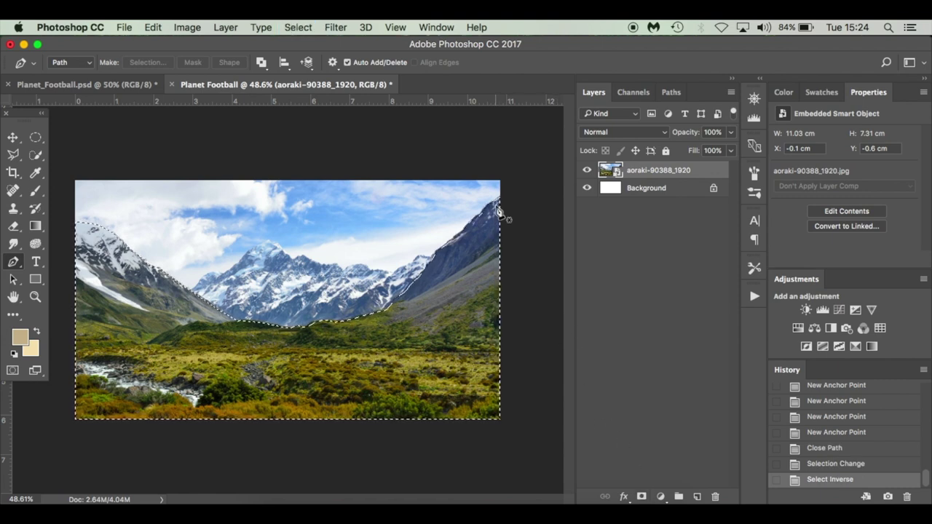
click(642, 496)
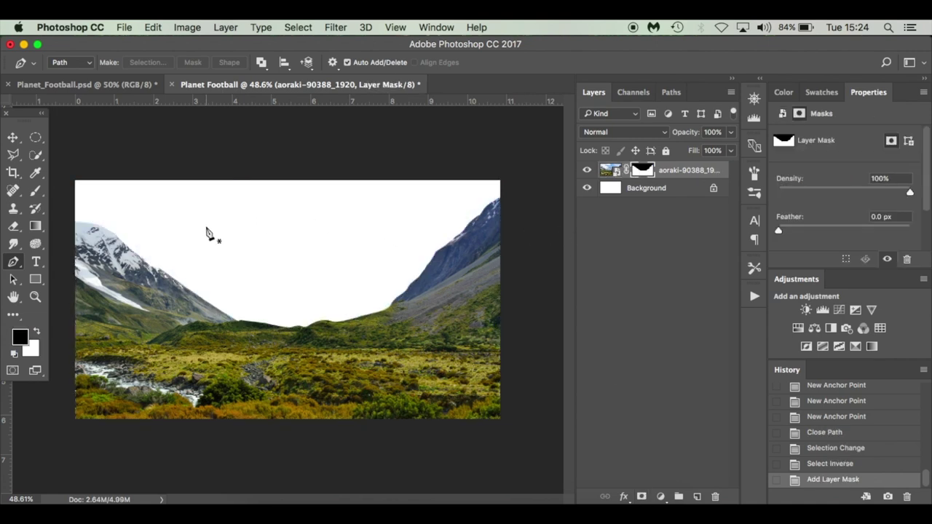
- Disable the mountain layer's mask to compare with the original photo, and enable it again
key(v)
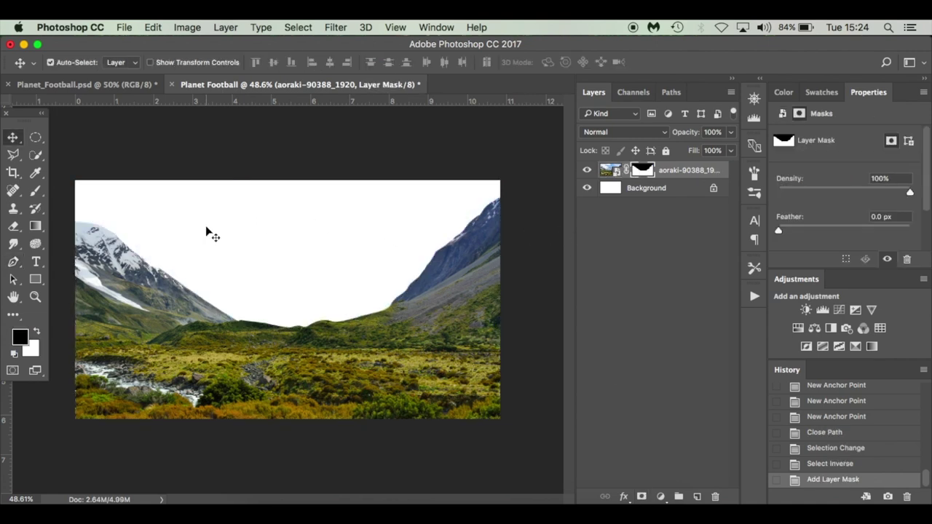
right_click(639, 175)
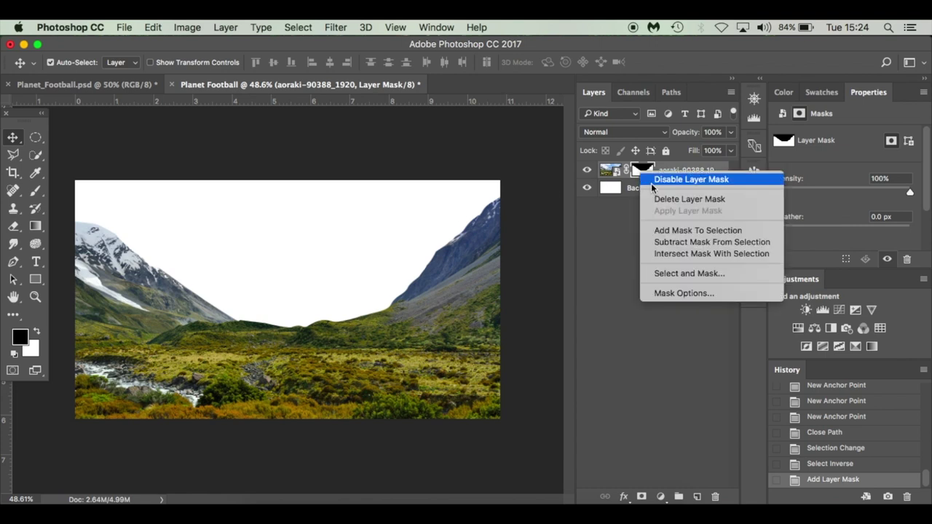
click(652, 182)
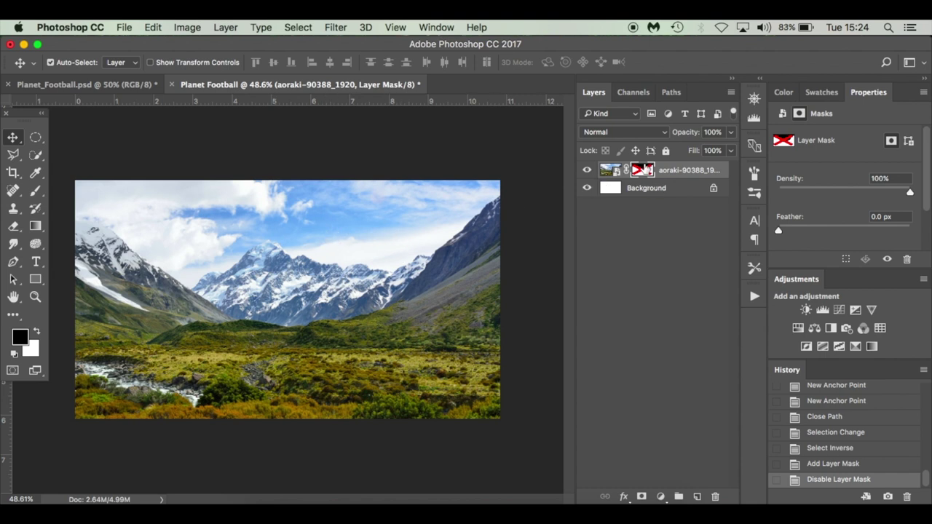
right_click(642, 170)
click(652, 171)
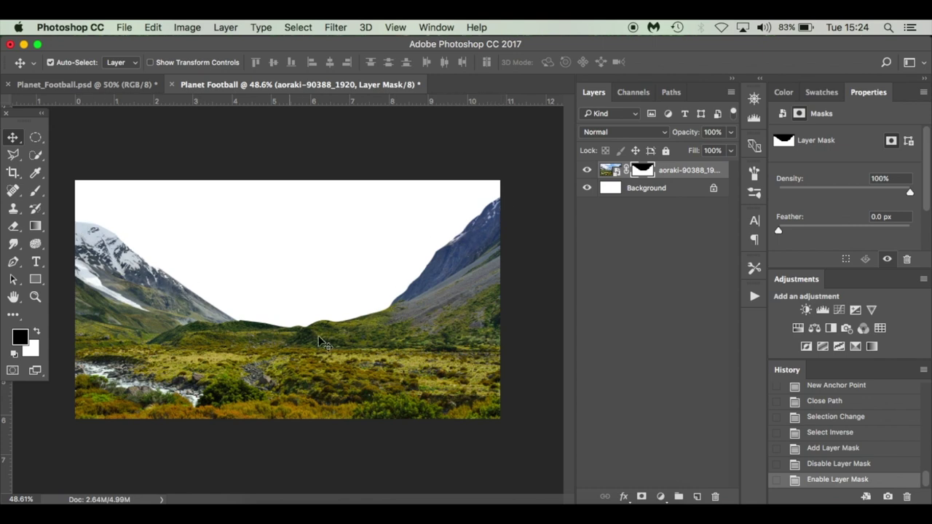
- Place milky-way-2181250.jpg from the Latest Tutorial folder directly above the Background layer
click(686, 192)
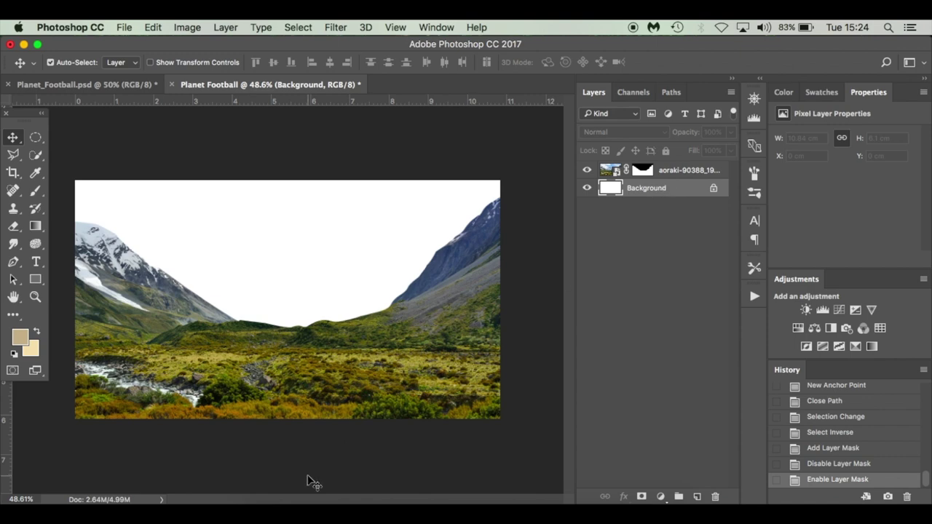
click(236, 510)
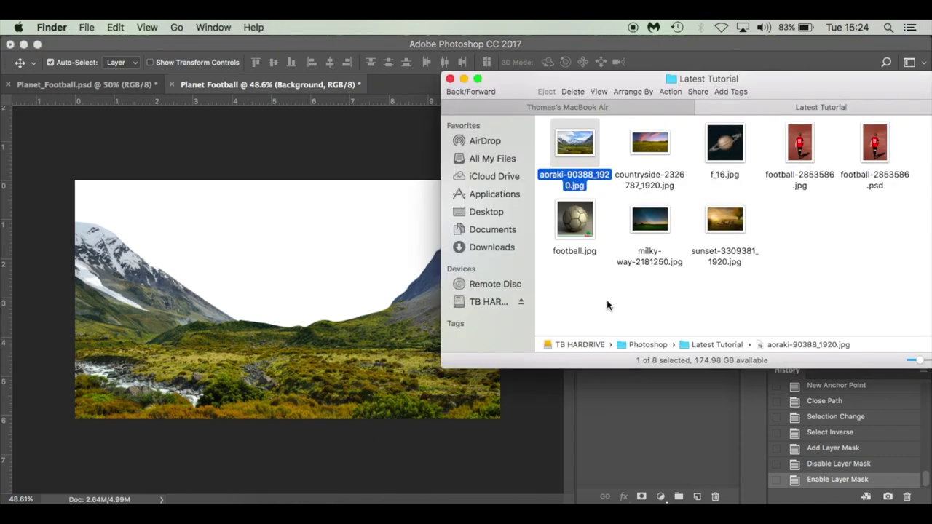
drag(650, 219, 310, 290)
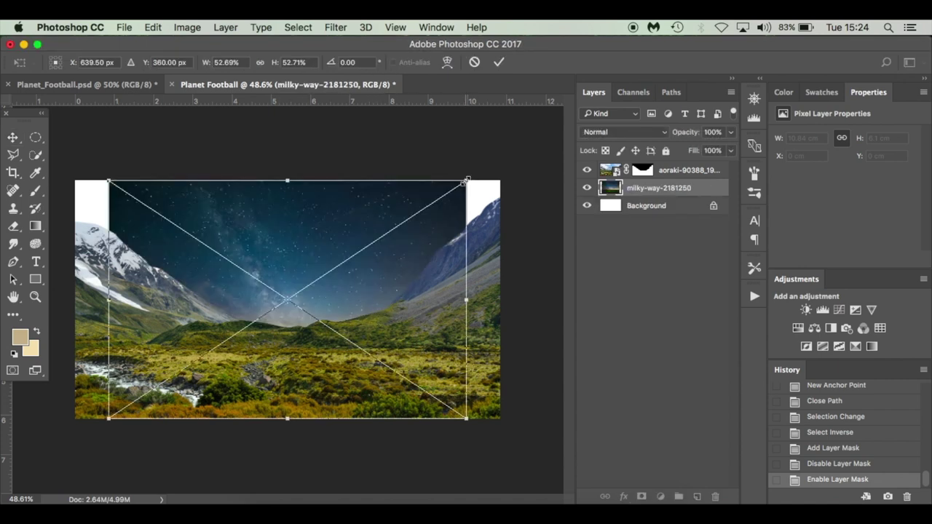
- Scale the starry sky image to about 63% and shift it up to about X 639.5, Y 255 px to fill the area behind the mountains
drag(467, 180, 509, 152)
drag(314, 258, 314, 212)
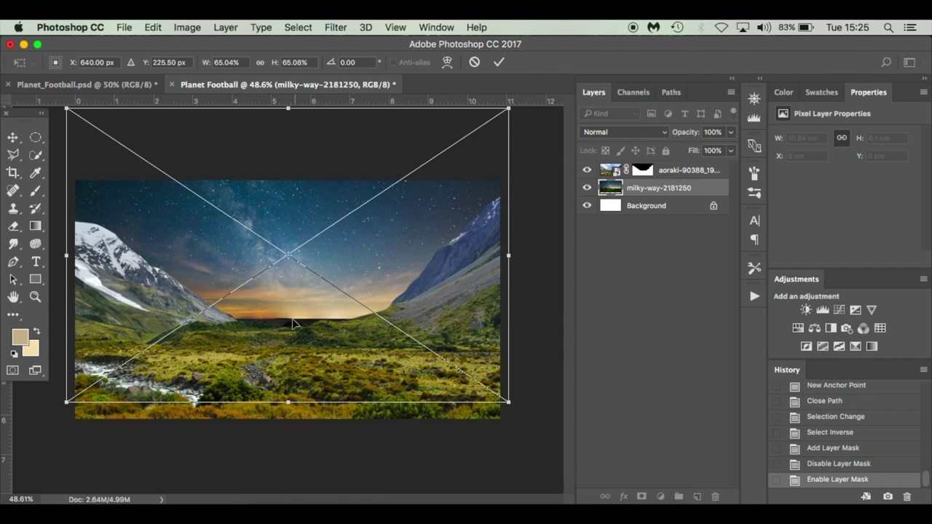
drag(302, 294, 304, 303)
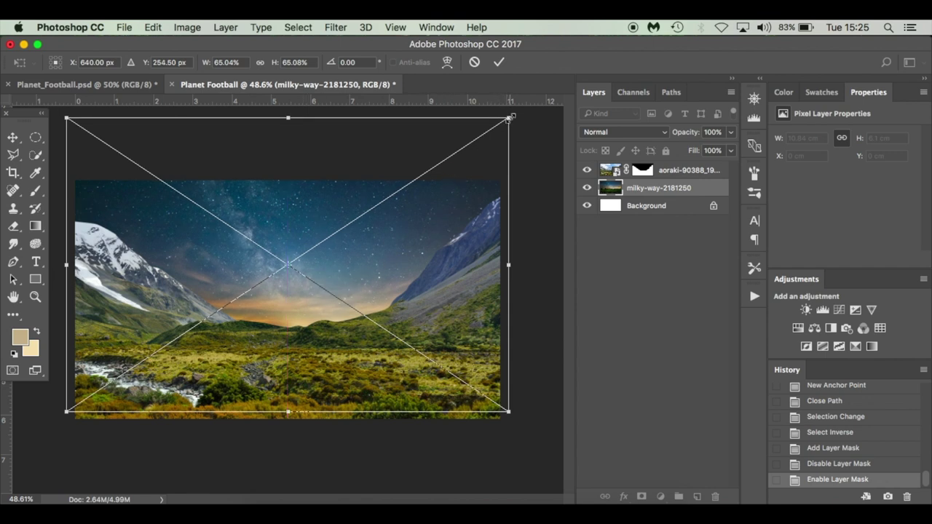
drag(509, 118, 502, 122)
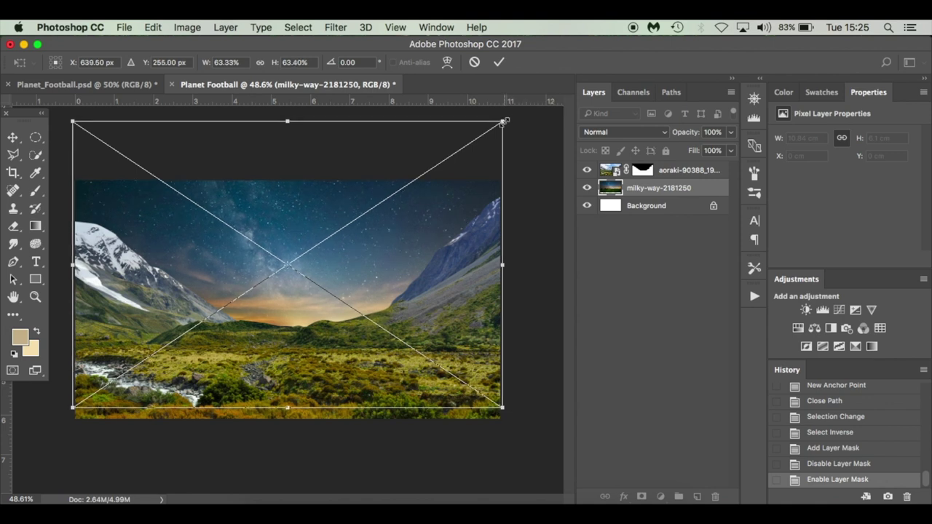
key(Return)
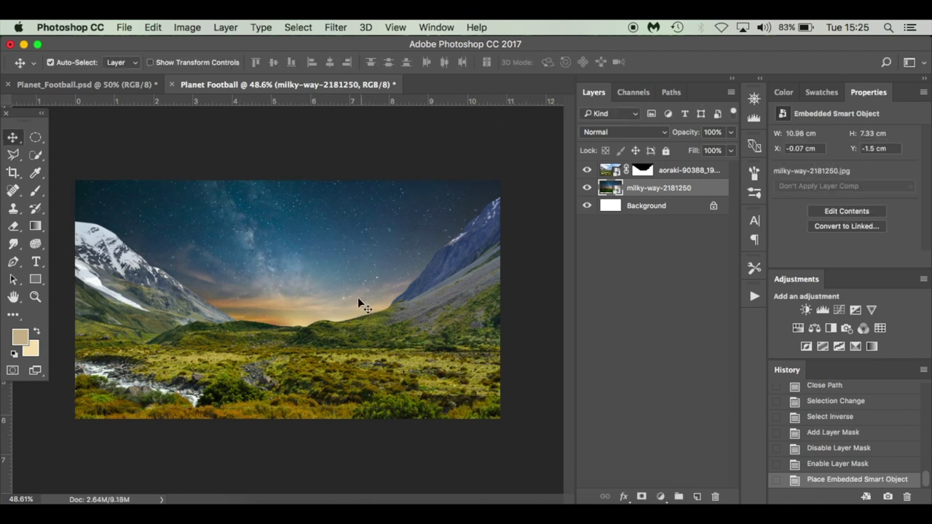
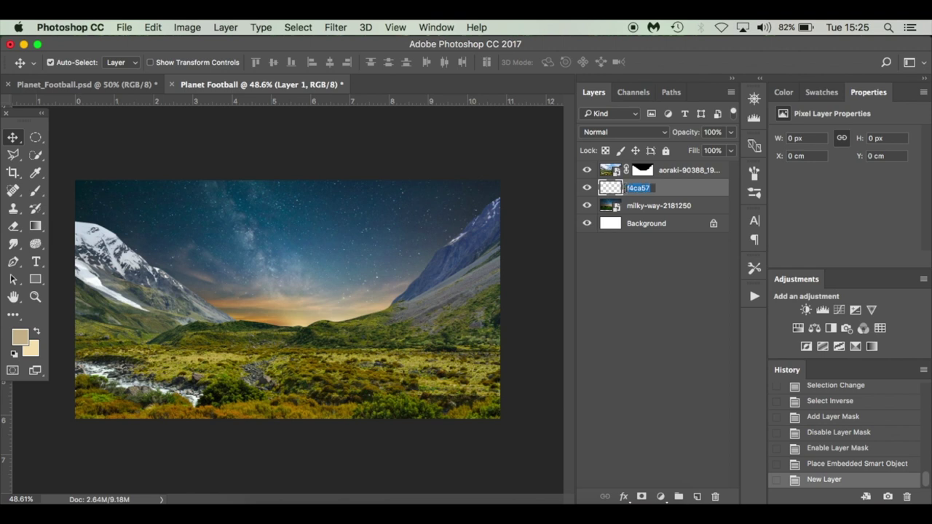
- Finish naming the new layer above the sky f4ca57, and set the foreground colour to f4ca57
right_click(634, 187)
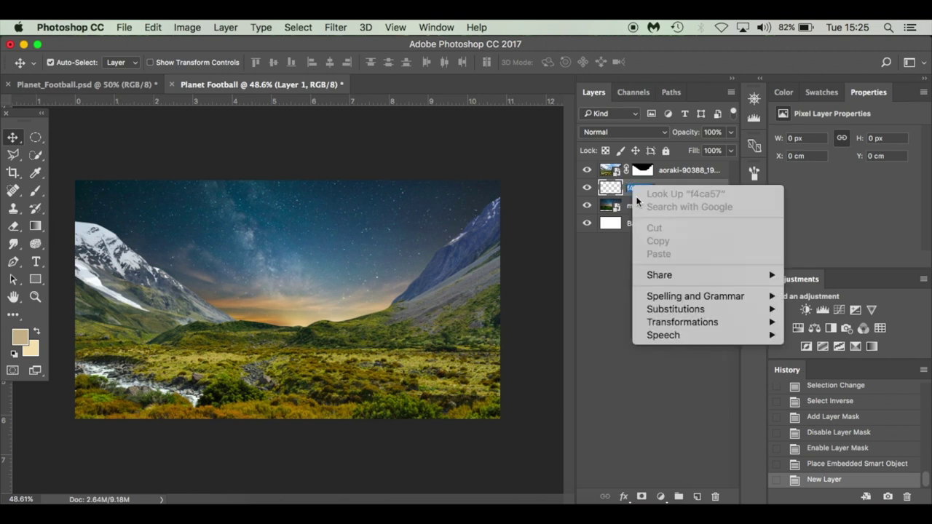
click(627, 237)
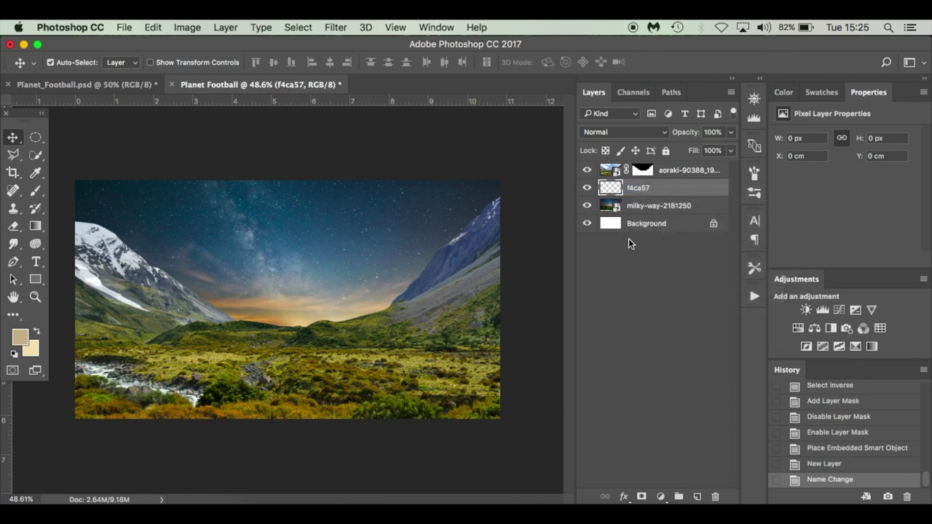
click(18, 343)
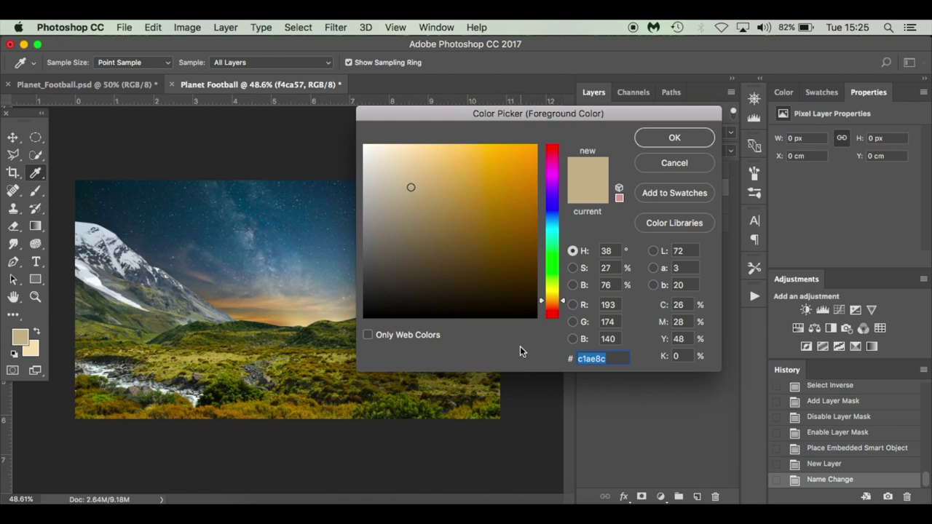
text(f4)
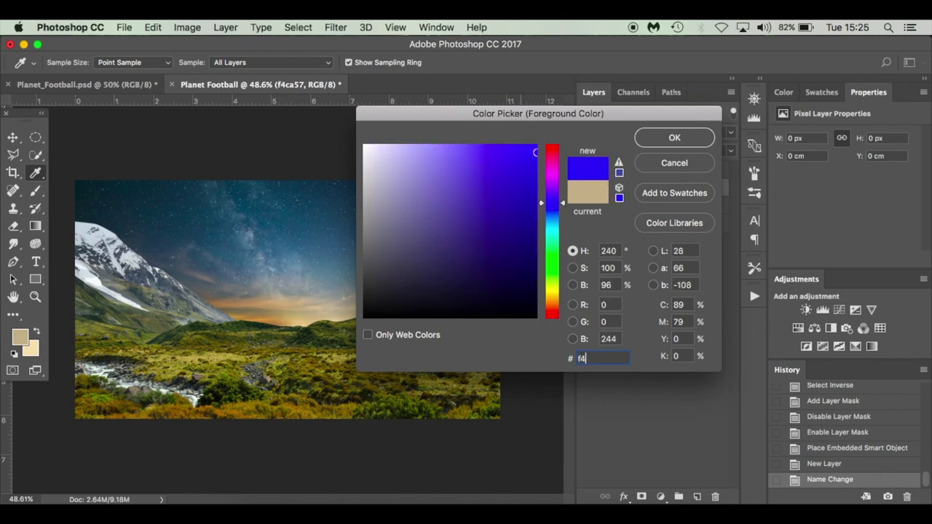
text(ca)
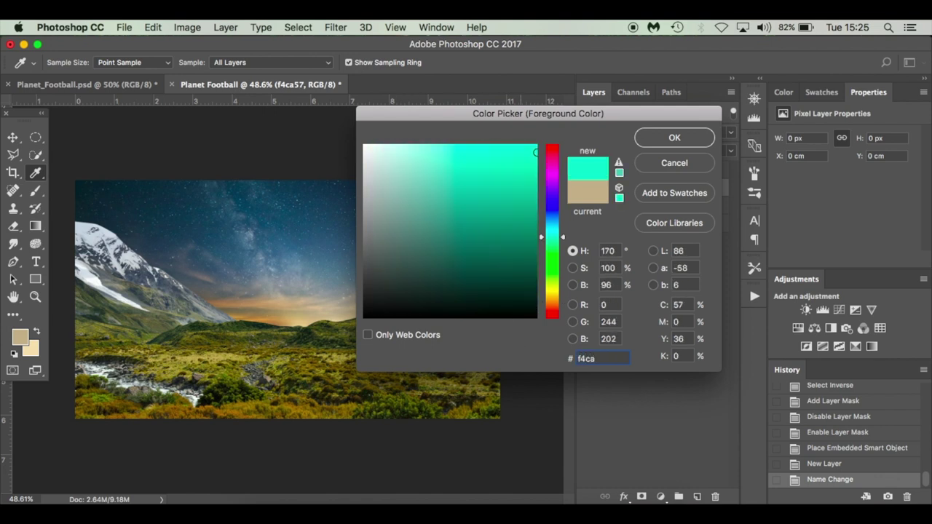
text(57)
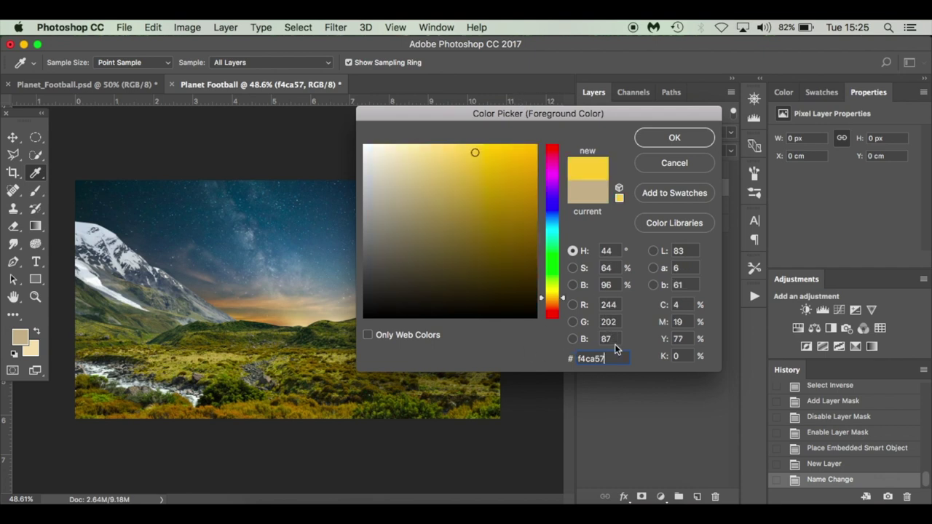
drag(608, 358, 569, 358)
click(673, 138)
key(v)
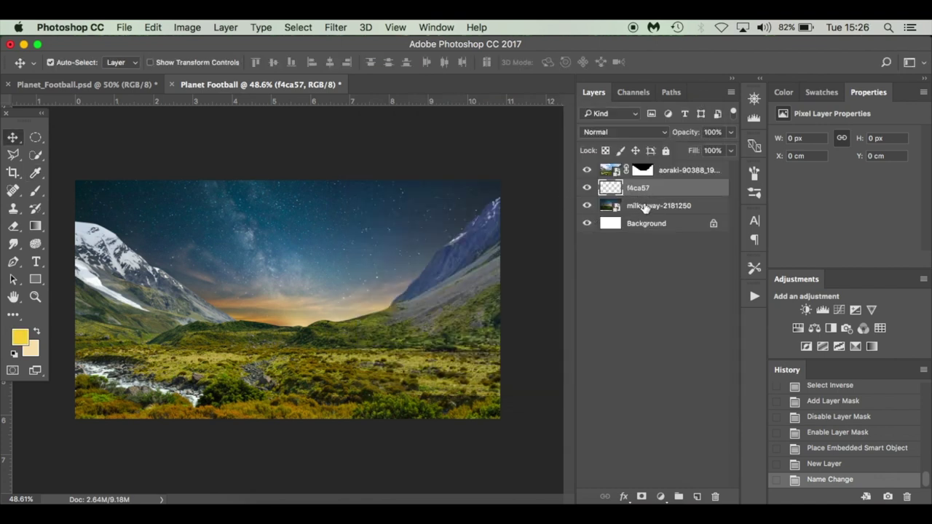
- Set the Brush tool to a soft round tip of 401 px with 0% hardness
key(b)
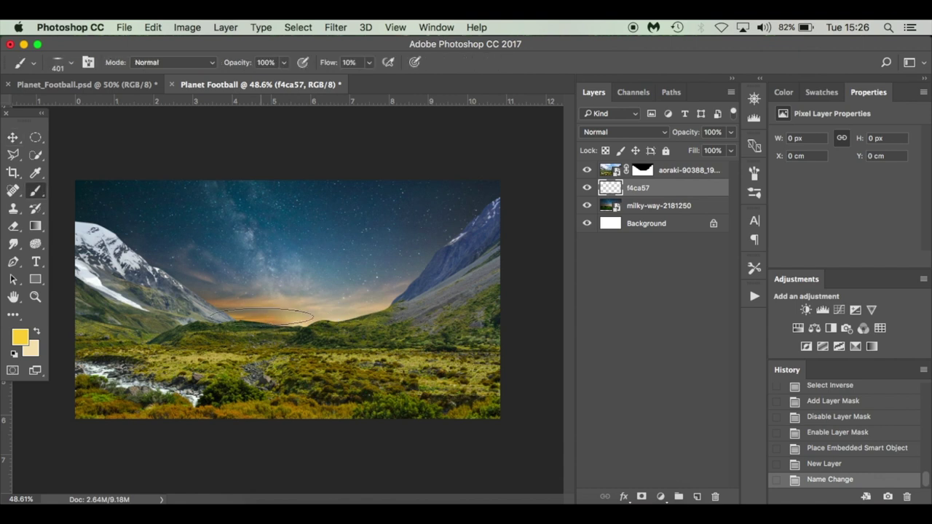
right_click(307, 309)
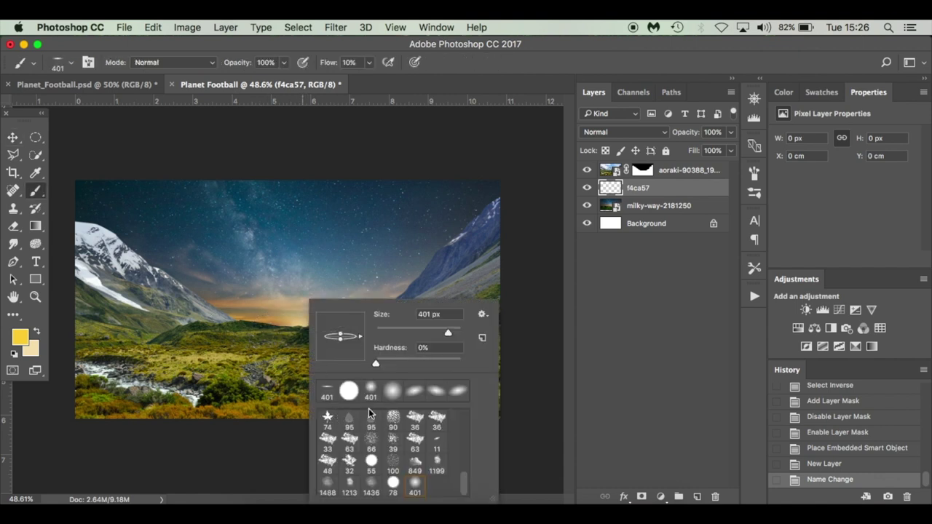
scroll(370, 413, up, 5)
click(328, 420)
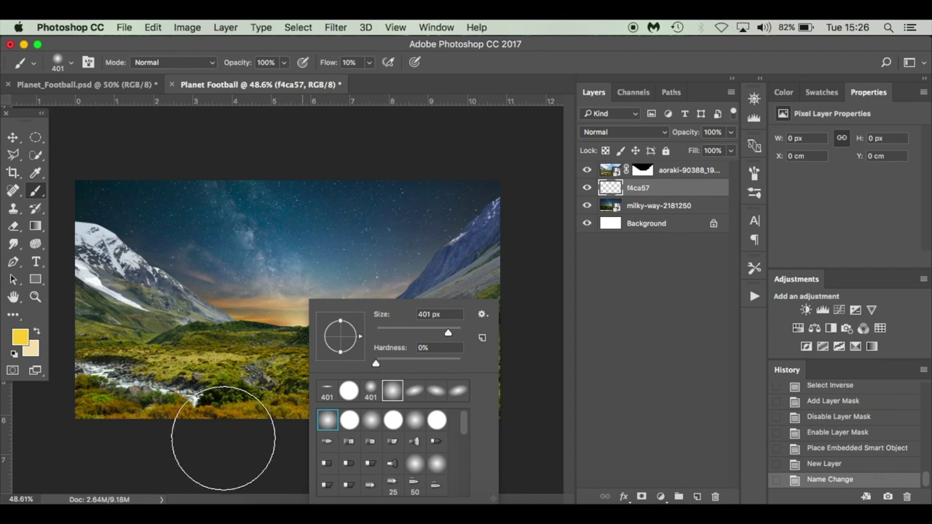
key(Return)
click(72, 408)
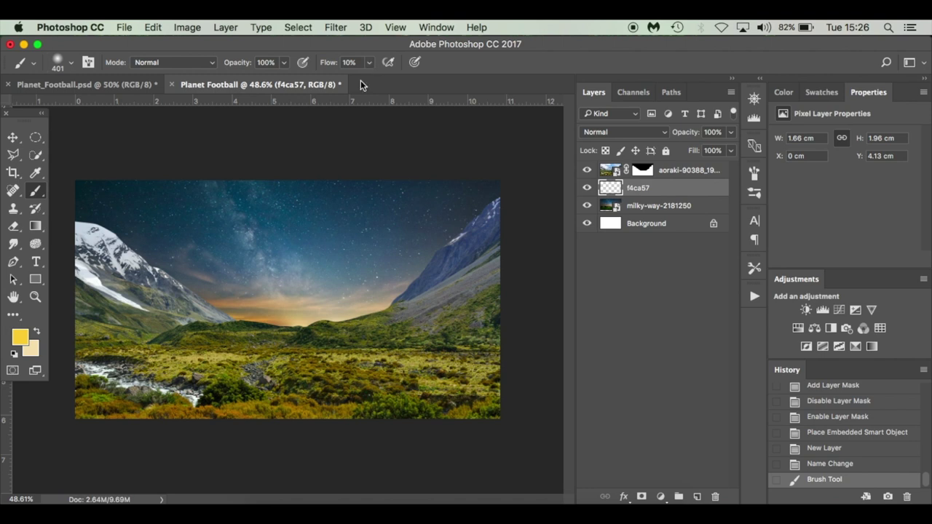
- Build up a yellow glow above the central hills with dabs of increasing brush size up to 400 px, and compare with the layer hidden
key(bracketleft)
key(bracketleft)
key(bracketleft)
key(bracketleft)
key(bracketleft)
click(294, 322)
click(293, 321)
key(bracketright)
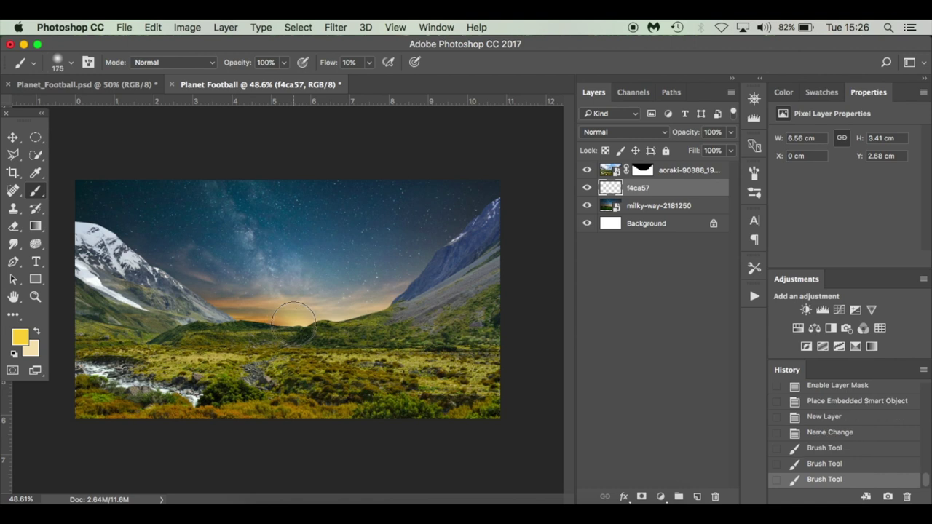
click(294, 322)
key(bracketright)
click(293, 320)
key(bracketright)
click(293, 321)
key(bracketright)
click(294, 319)
key(bracketright)
click(294, 323)
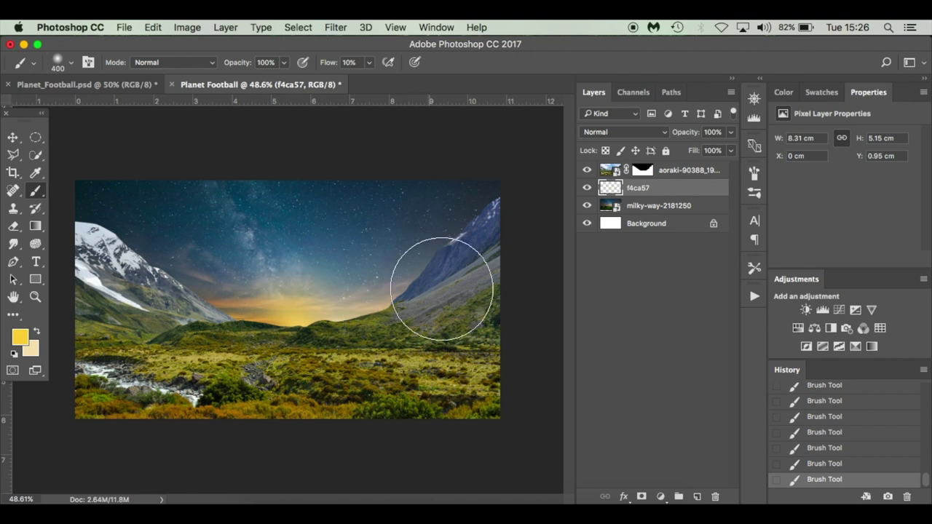
click(587, 189)
click(587, 190)
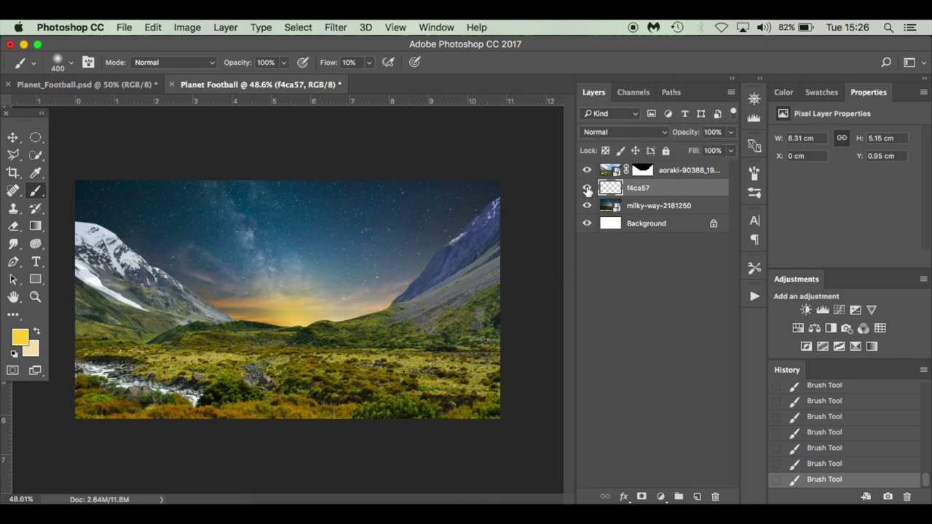
- Spread the yellow glow along the central horizon with a larger brush, and reduce the brush size to 250 px
key(bracketright)
click(289, 331)
drag(288, 330, 336, 334)
key(bracketleft)
key(bracketleft)
key(bracketleft)
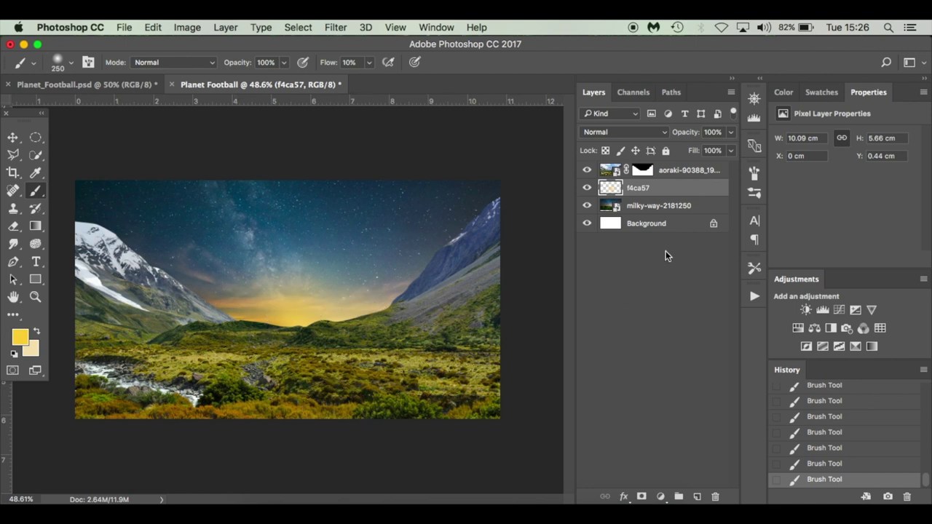
- Add a new layer above the yellow glow layer and name it f36d33
click(697, 497)
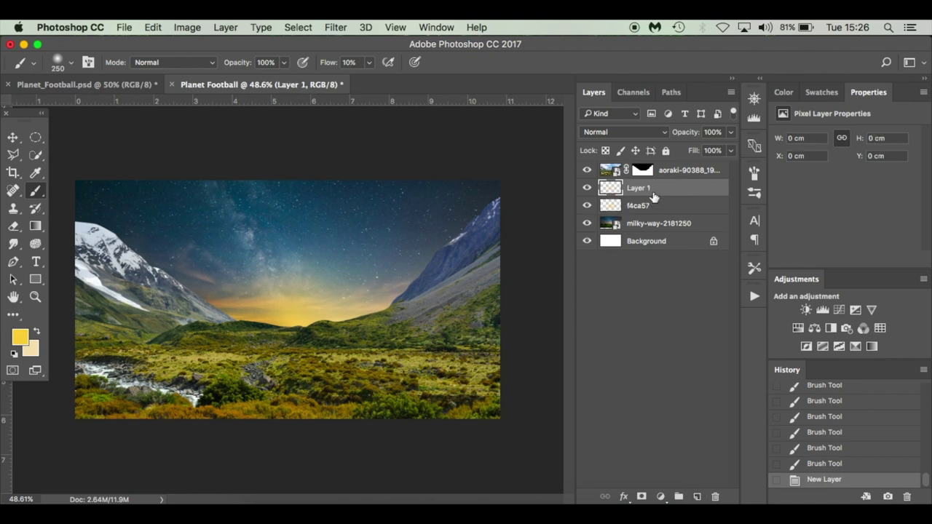
double_click(645, 190)
text(t)
text(36d33)
key(Return)
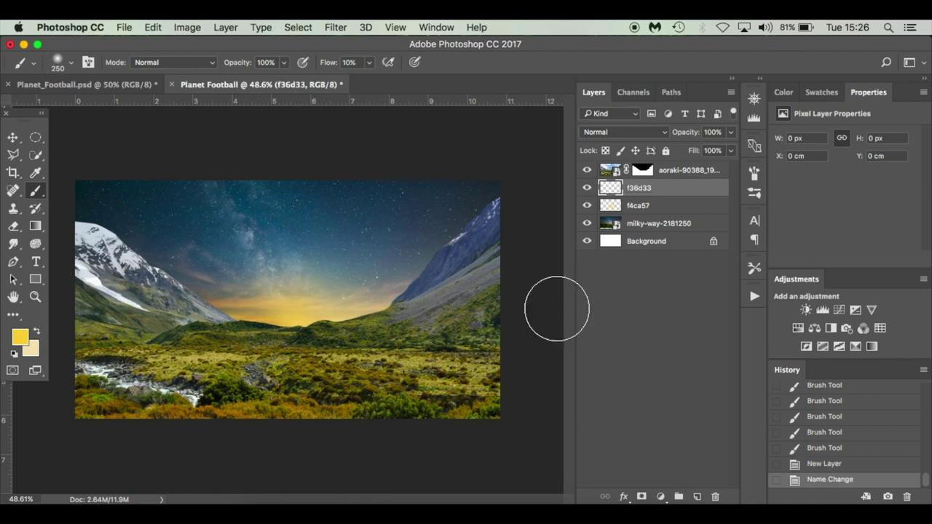
- Set the background colour to orange f36d33
click(32, 352)
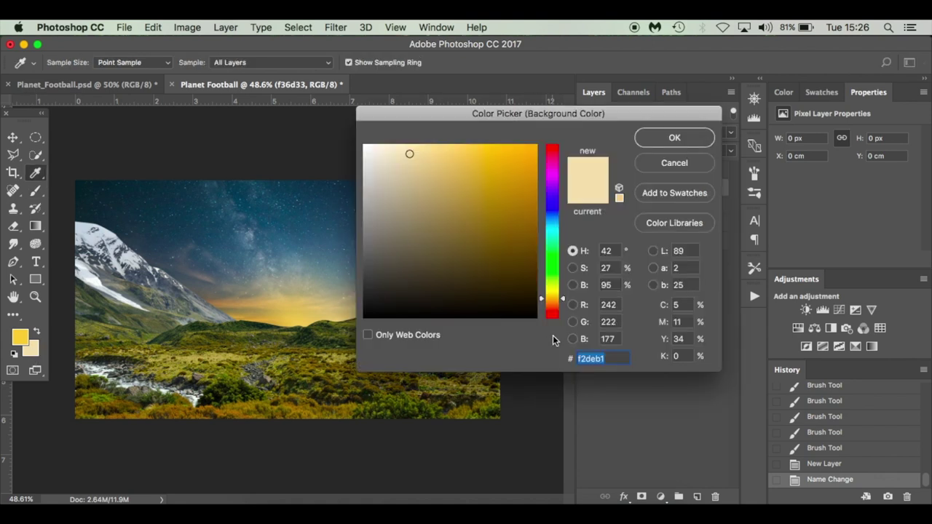
text(f3)
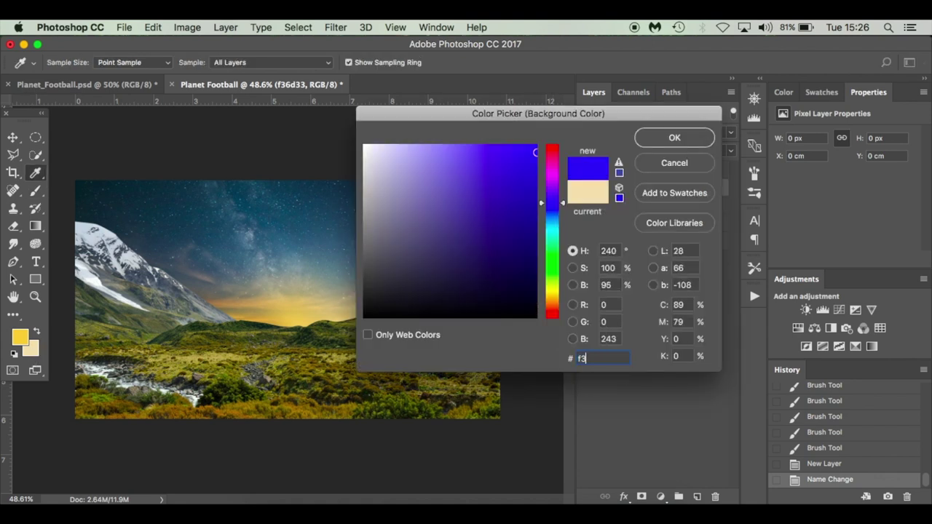
text(6)
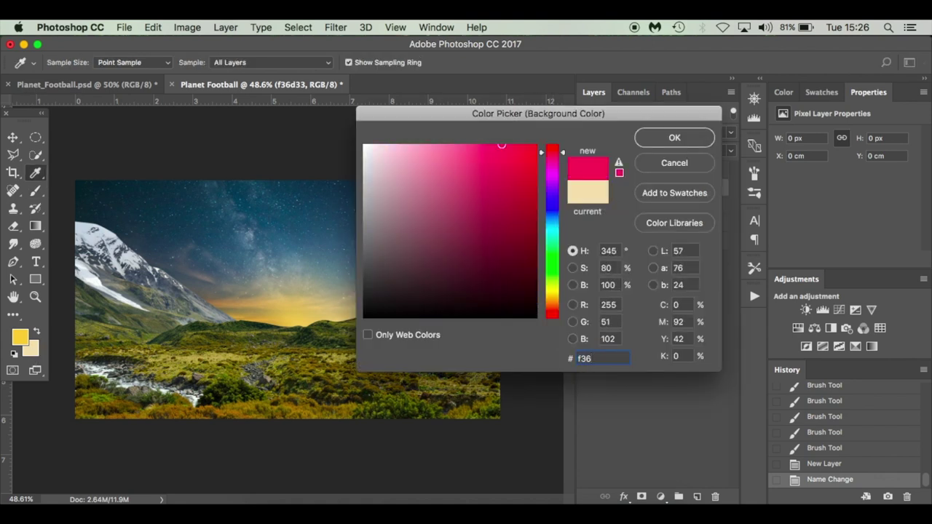
text(d33)
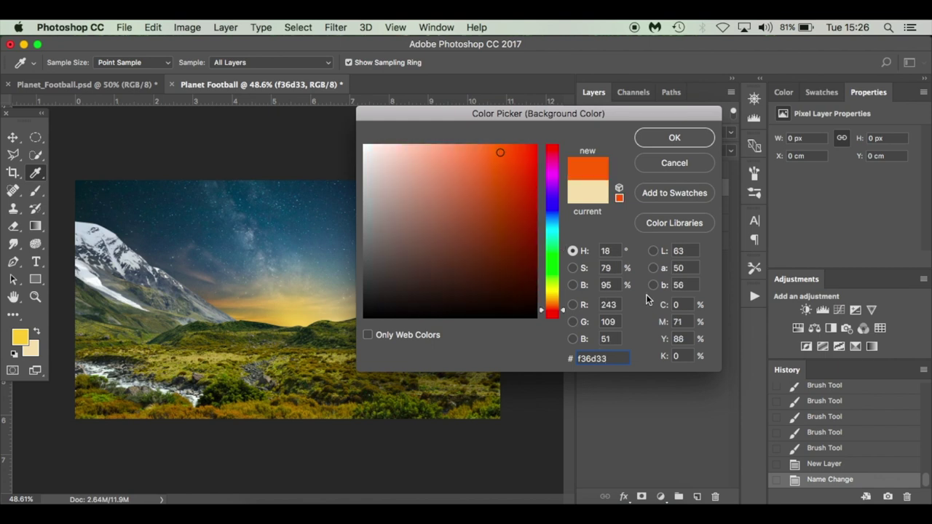
click(676, 139)
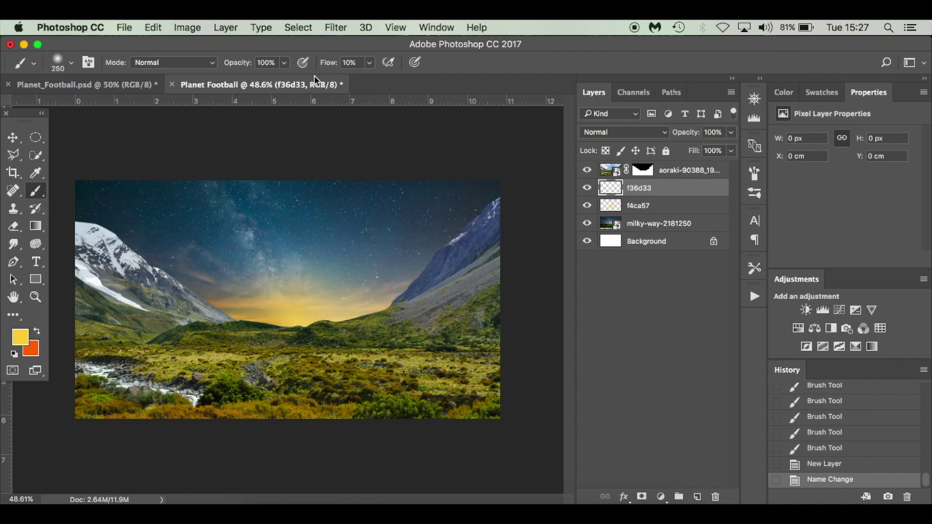
- Lower the brush flow to 5% and paint soft yellow strokes along the horizon on the f36d33 layer
drag(371, 64, 371, 69)
click(299, 309)
click(290, 322)
click(293, 331)
click(292, 331)
click(293, 331)
click(293, 331)
click(292, 331)
click(324, 329)
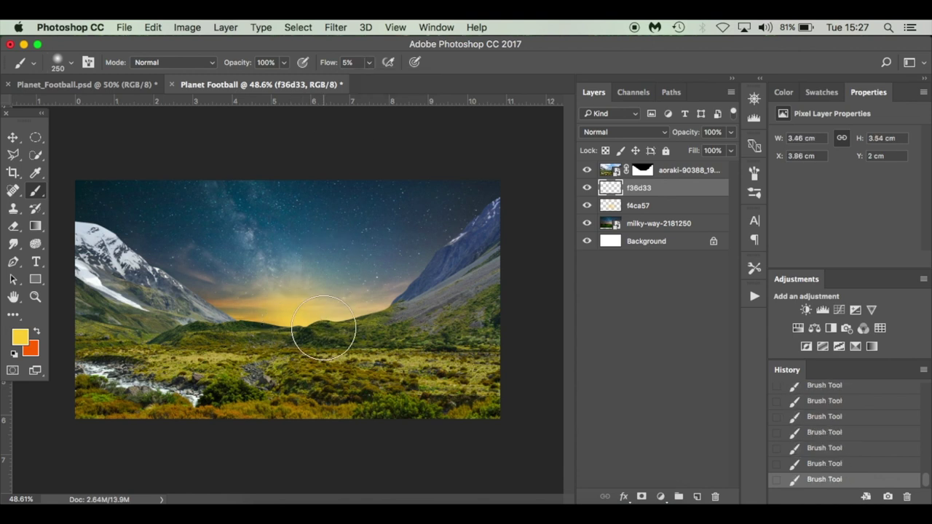
mouse_move(324, 329)
mouse_down()
mouse_move(340, 327)
mouse_move(215, 327)
mouse_up()
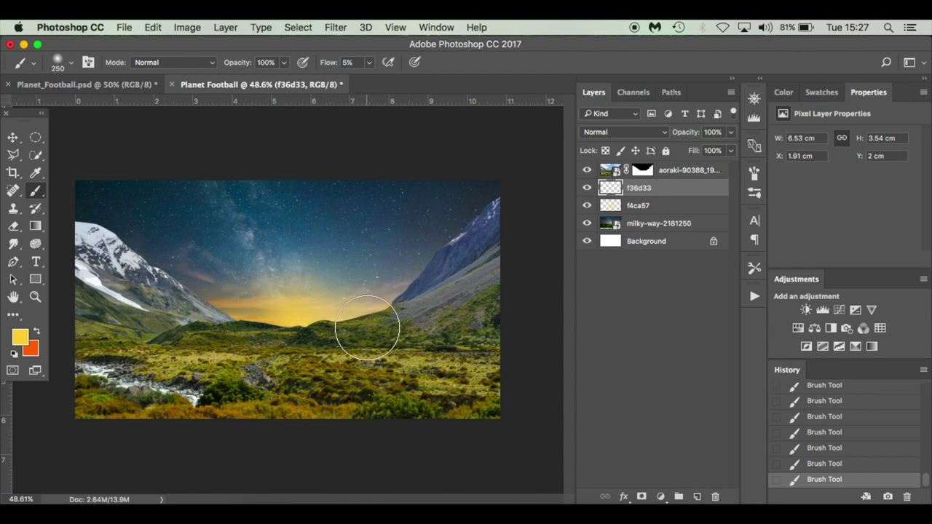
drag(367, 328, 381, 317)
- Compare the glow with the f36d33 layer hidden and shown, and with the finished Planet_Football.psd
click(587, 188)
click(587, 188)
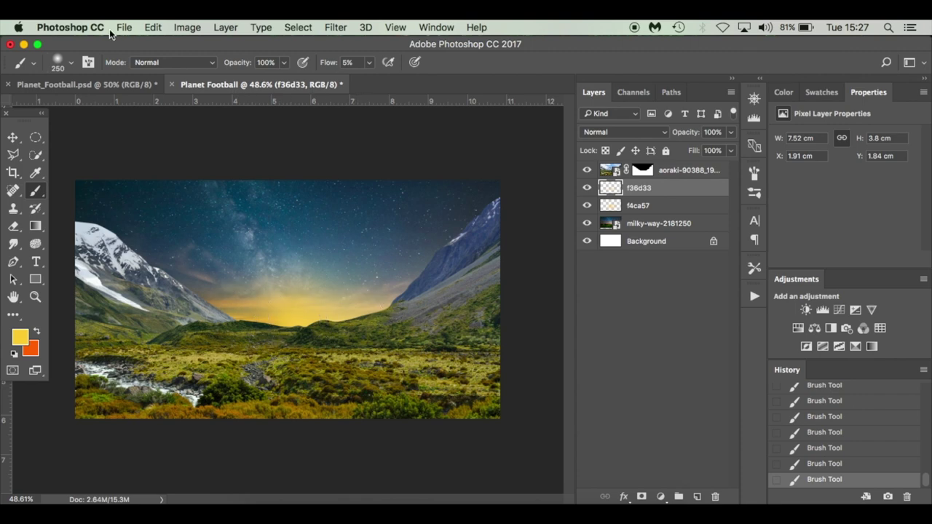
click(107, 85)
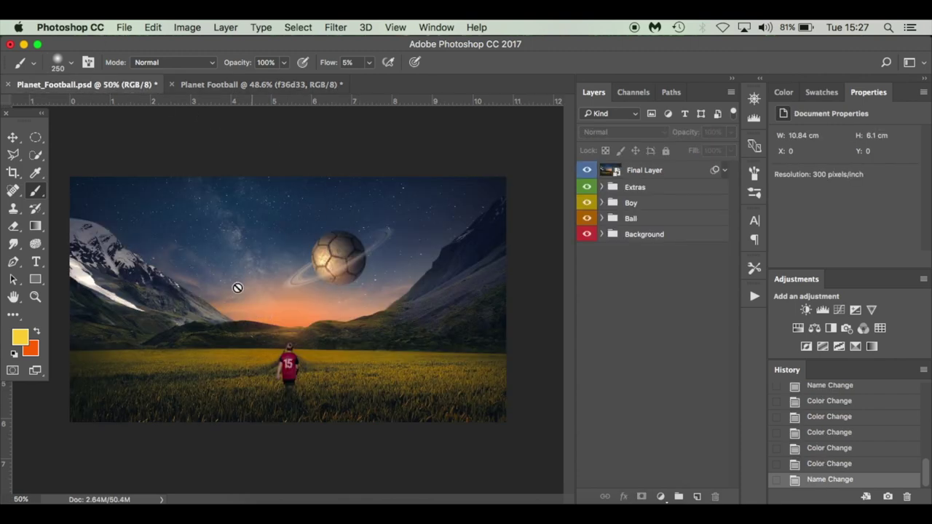
click(249, 85)
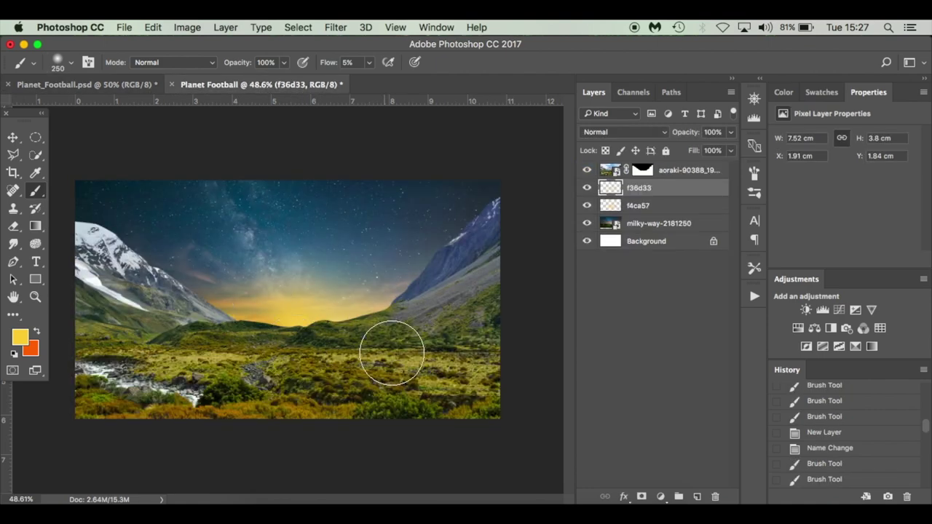
- Compare the composite with the two glow layers and the mountain layer each hidden and shown
click(587, 188)
click(587, 205)
click(587, 205)
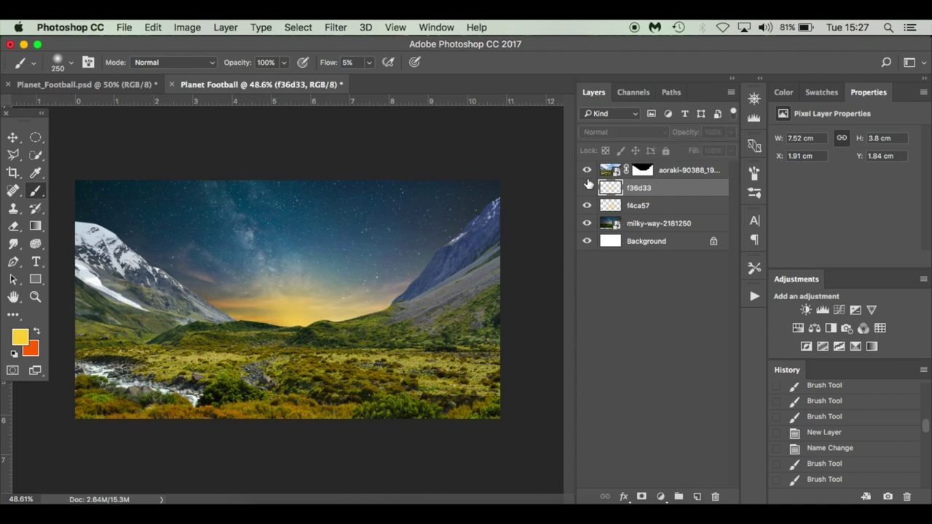
click(587, 170)
click(587, 170)
click(587, 189)
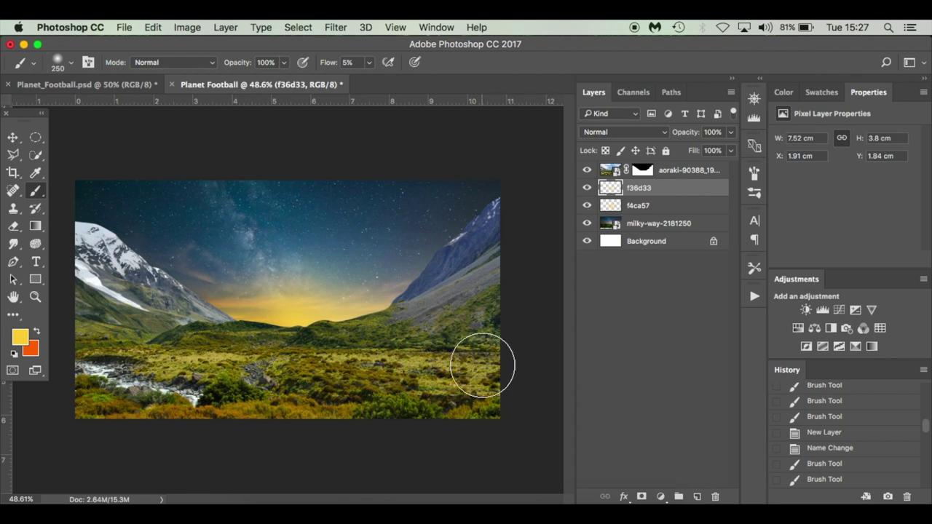
- Place countryside-2326787_1920.jpg from the Latest Tutorial folder into the document and stack it above the mountain layer
key(v)
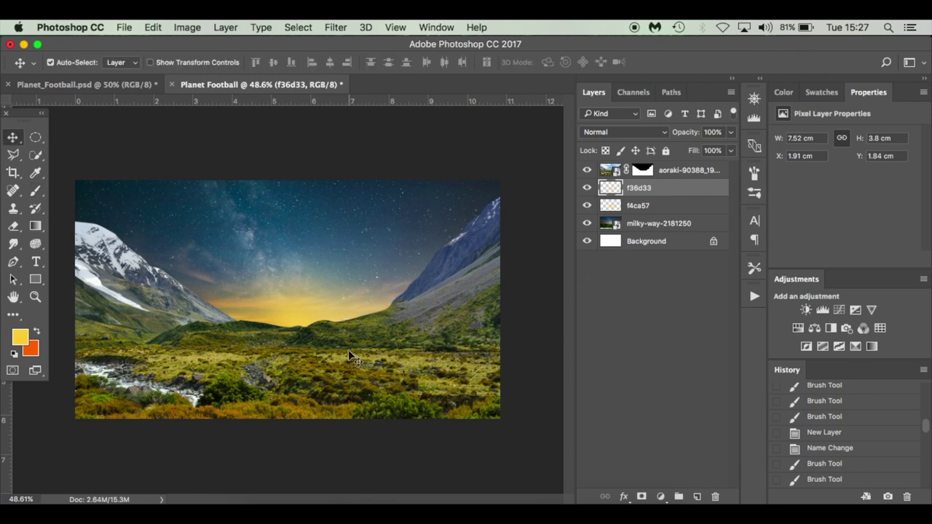
click(267, 510)
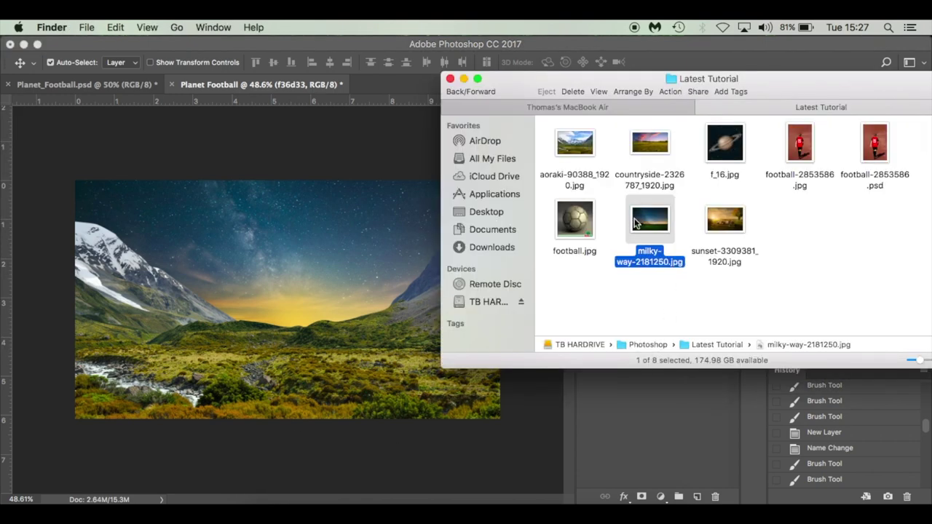
drag(650, 142, 323, 364)
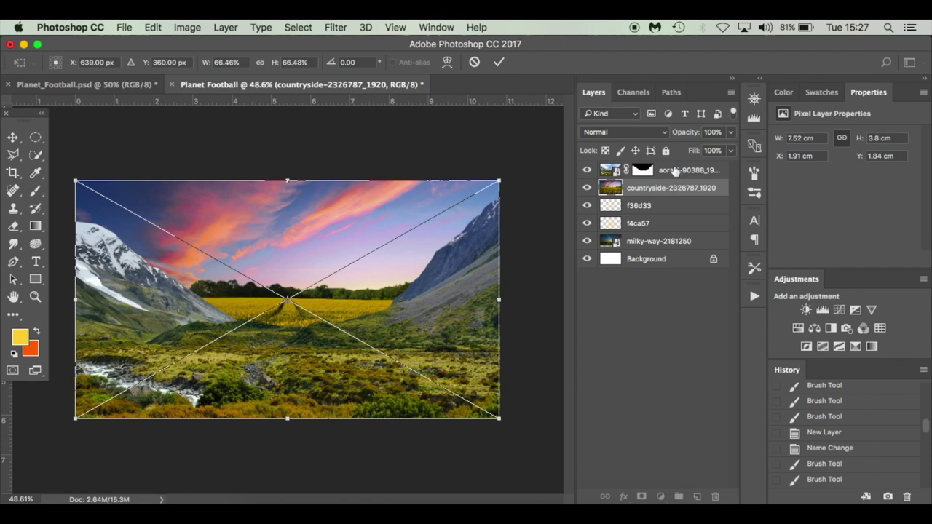
key(Return)
drag(675, 168, 683, 191)
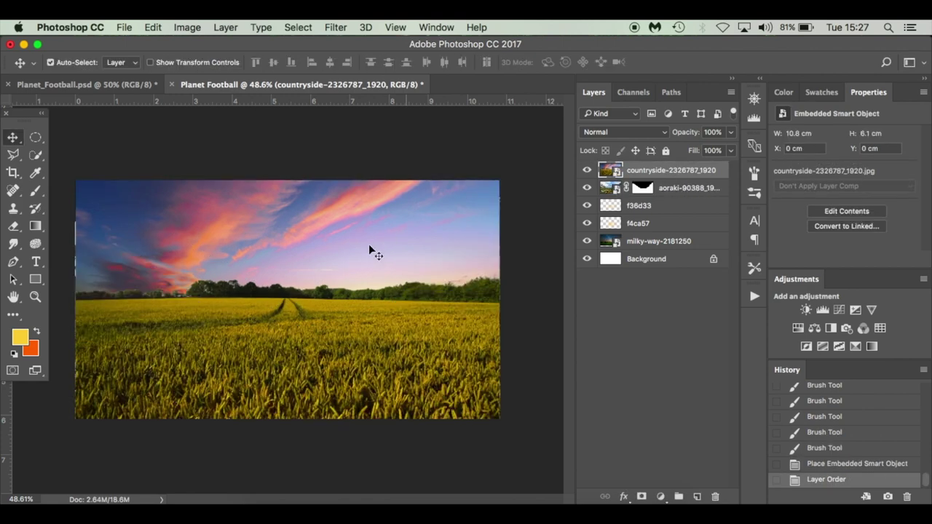
- Move the countryside image down over the landscape and scale it to about 68.7%
drag(354, 246, 354, 289)
key(ctrl+t)
mouse_move(492, 223)
mouse_down()
mouse_move(508, 203)
mouse_move(504, 210)
mouse_up()
drag(418, 316, 412, 317)
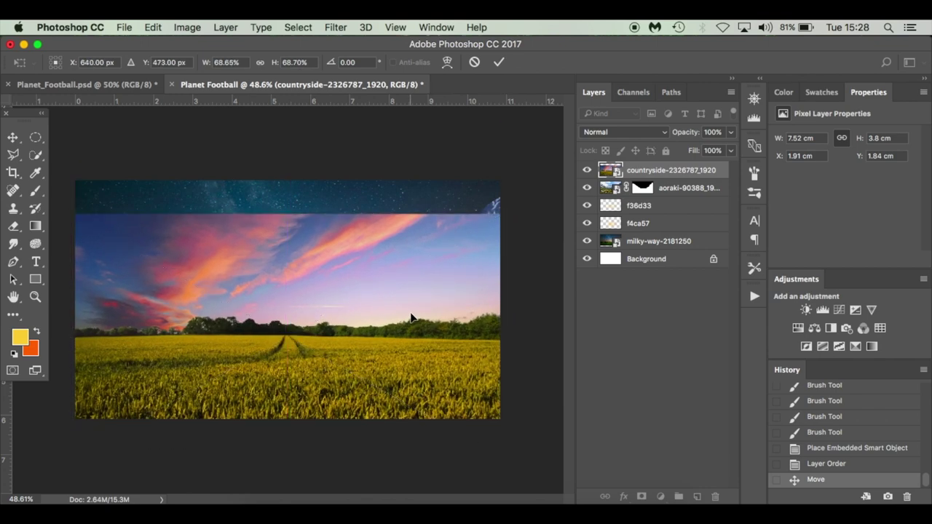
key(Return)
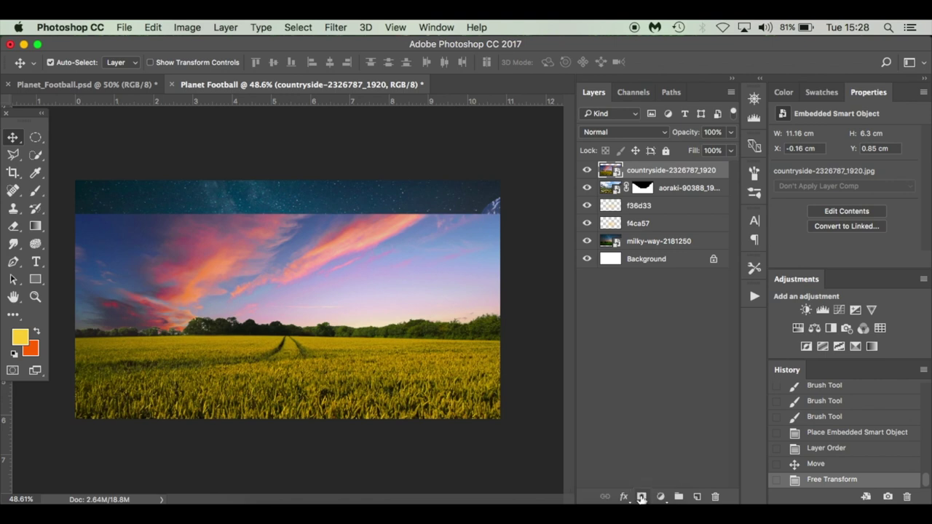
- Add a layer mask to the countryside layer and set the brush flow to 100%
click(641, 497)
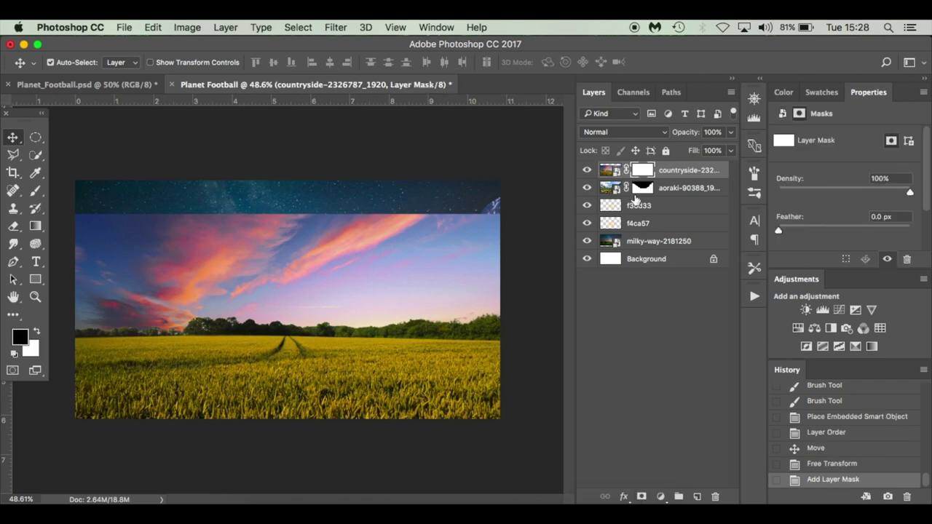
key(b)
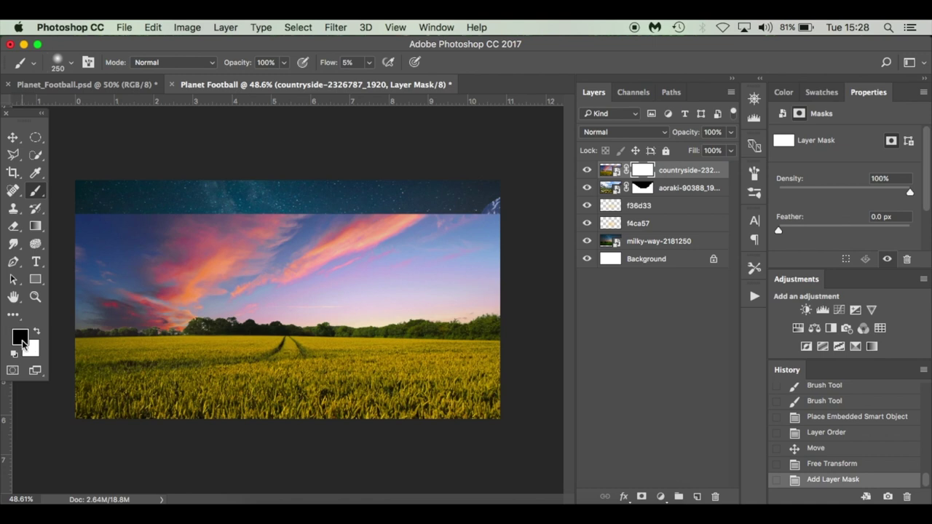
click(369, 63)
drag(369, 78, 429, 78)
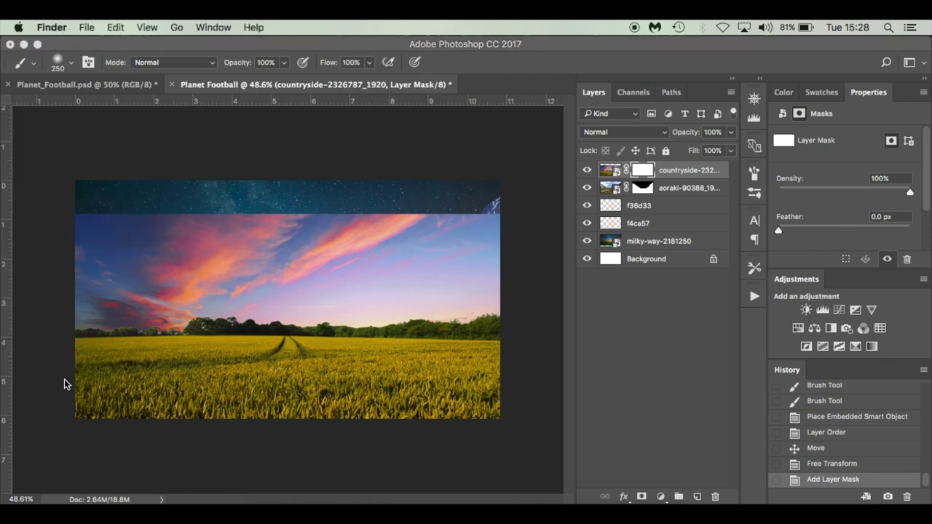
- Paint black on the countryside mask to hide its sky and trees, reducing the brush to 90 px along the field's edge
click(146, 268)
mouse_move(86, 247)
mouse_down()
mouse_move(106, 232)
mouse_move(88, 230)
mouse_move(163, 211)
mouse_move(256, 207)
mouse_move(500, 214)
mouse_move(342, 225)
mouse_move(506, 233)
mouse_move(229, 252)
mouse_move(360, 241)
mouse_move(304, 249)
mouse_move(478, 246)
mouse_move(394, 272)
mouse_move(500, 290)
mouse_move(457, 279)
mouse_move(238, 279)
mouse_move(84, 293)
mouse_move(131, 273)
mouse_up()
key(bracketleft)
key(bracketleft)
key(bracketleft)
key(bracketleft)
key(bracketleft)
key(bracketleft)
mouse_move(99, 301)
mouse_down()
mouse_move(73, 309)
mouse_move(89, 307)
mouse_move(90, 323)
mouse_move(172, 310)
mouse_move(230, 310)
mouse_move(147, 321)
mouse_move(503, 319)
mouse_up()
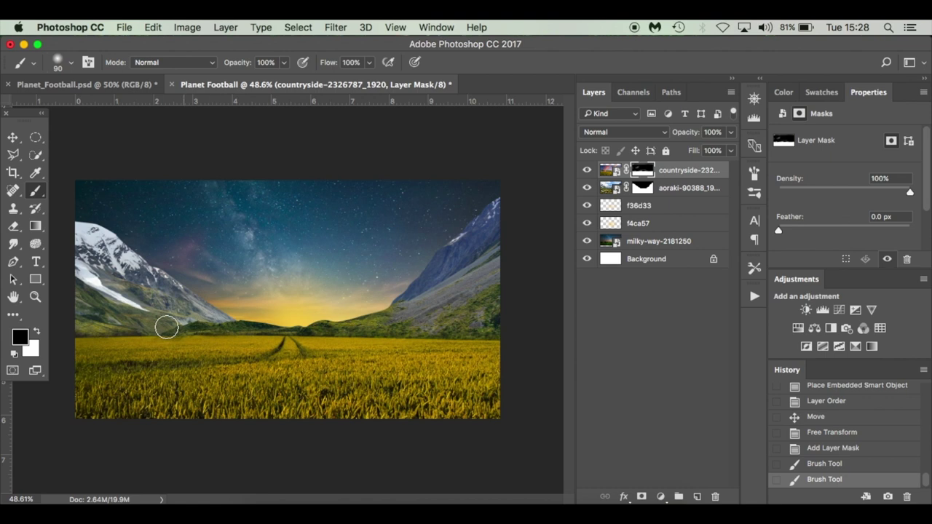
drag(101, 328, 69, 329)
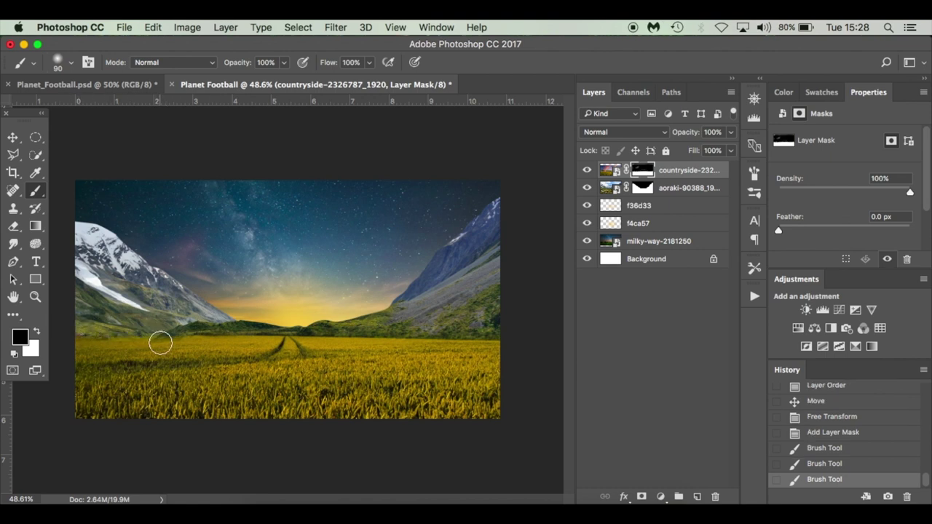
- Nudge the masked countryside layer down in large increments so the field sits slightly lower below the hills
key(v)
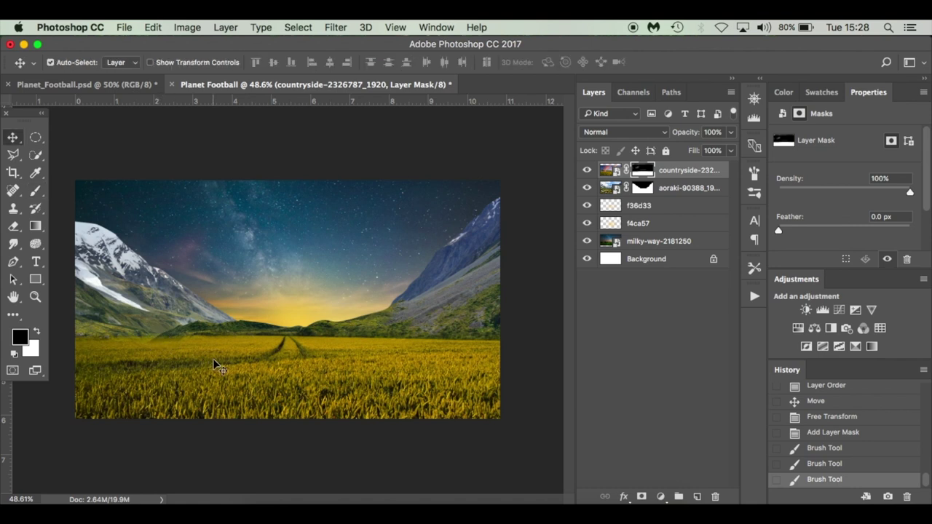
key(shift+Down)
key(shift+Down)
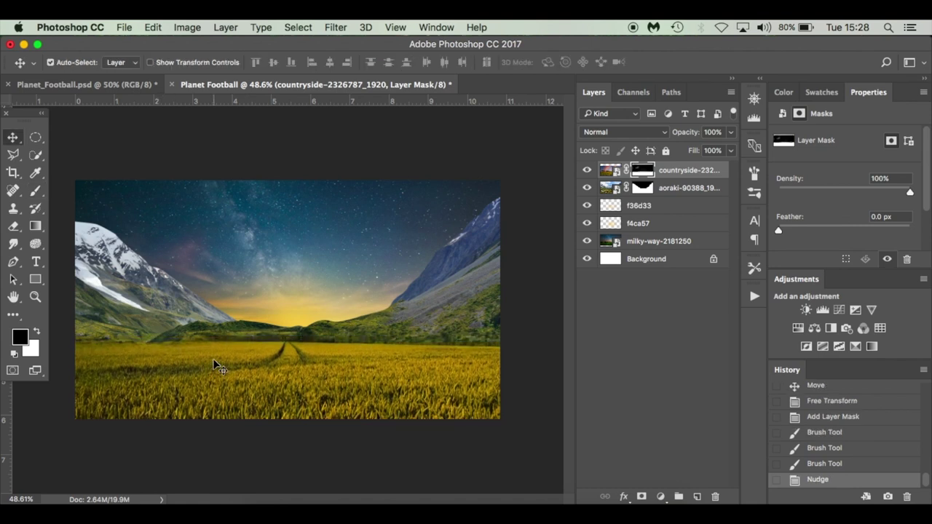
key(shift+Down)
key(shift+Down)
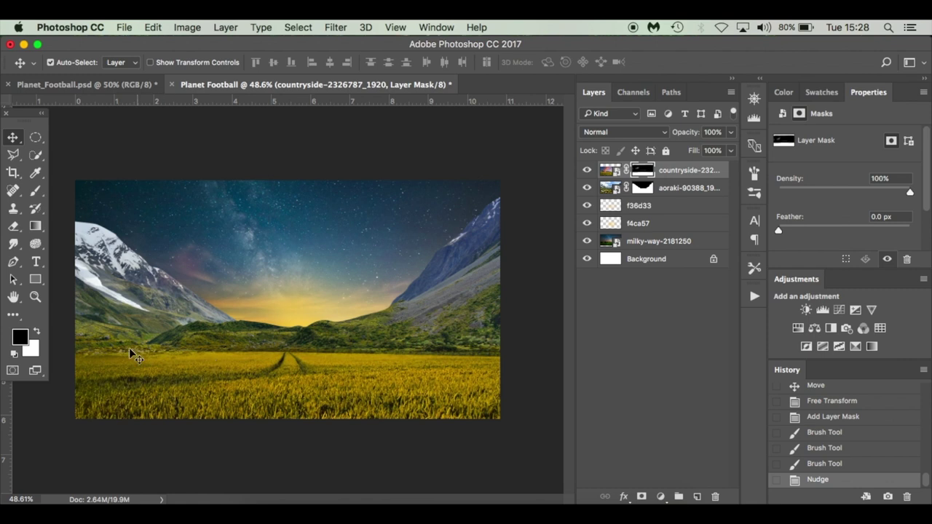
key(shift+Up)
key(shift+Up)
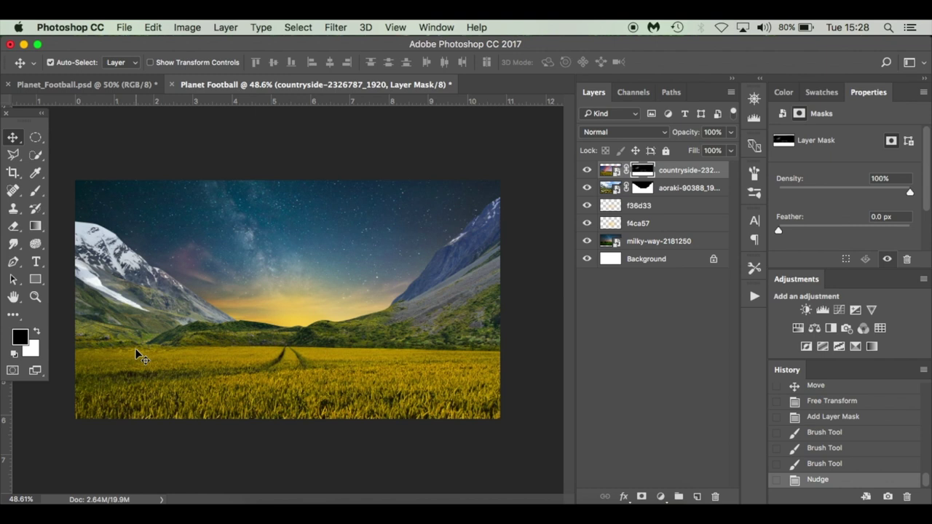
- Prepare a white brush for the countryside mask at size 60, with 50% opacity and 50% flow
key(super+plus)
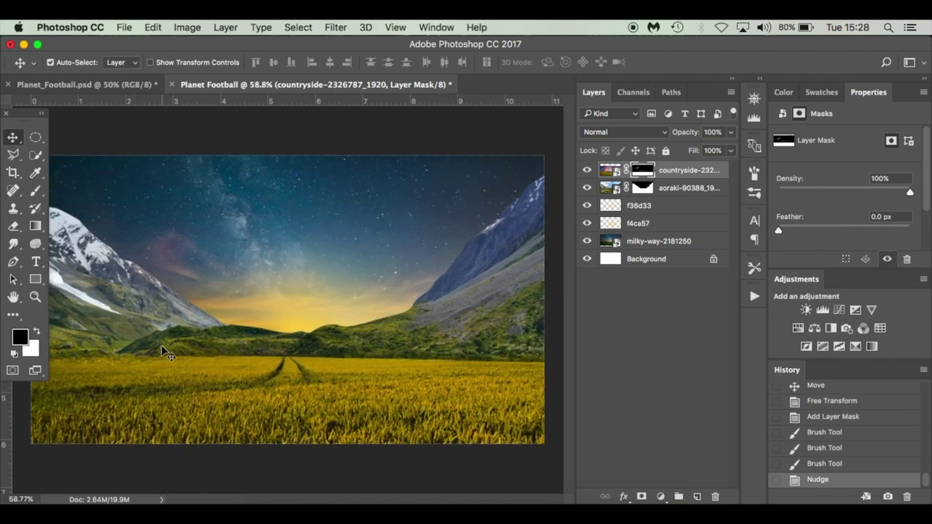
key(super+minus)
key(x)
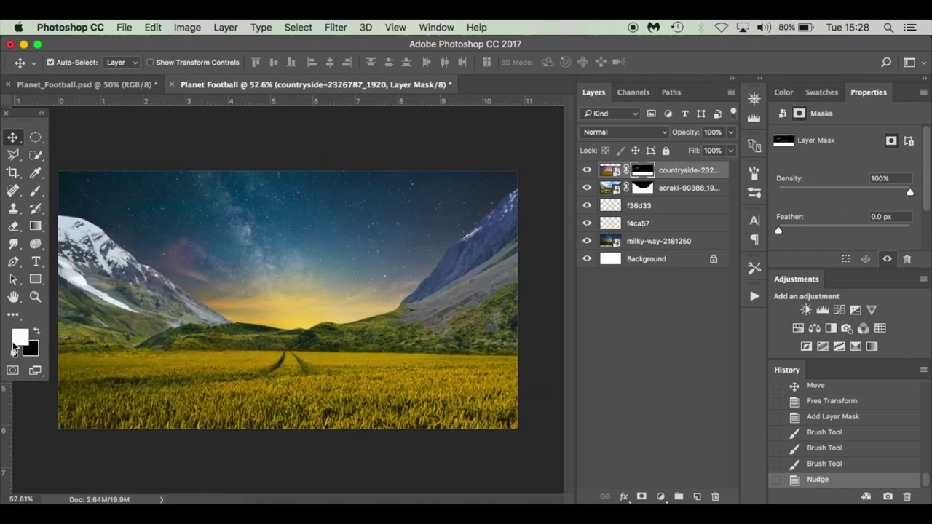
key(b)
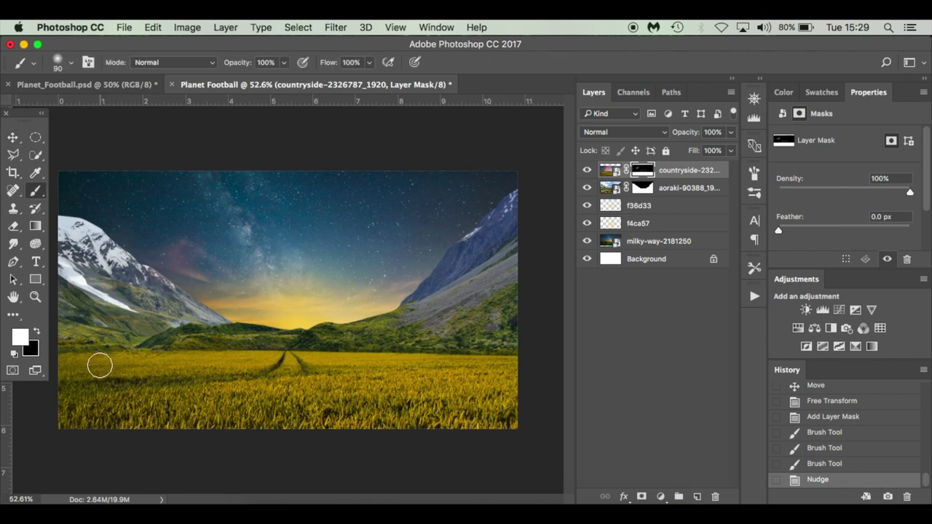
key(bracketleft)
key(bracketleft)
key(bracketleft)
drag(370, 62, 335, 77)
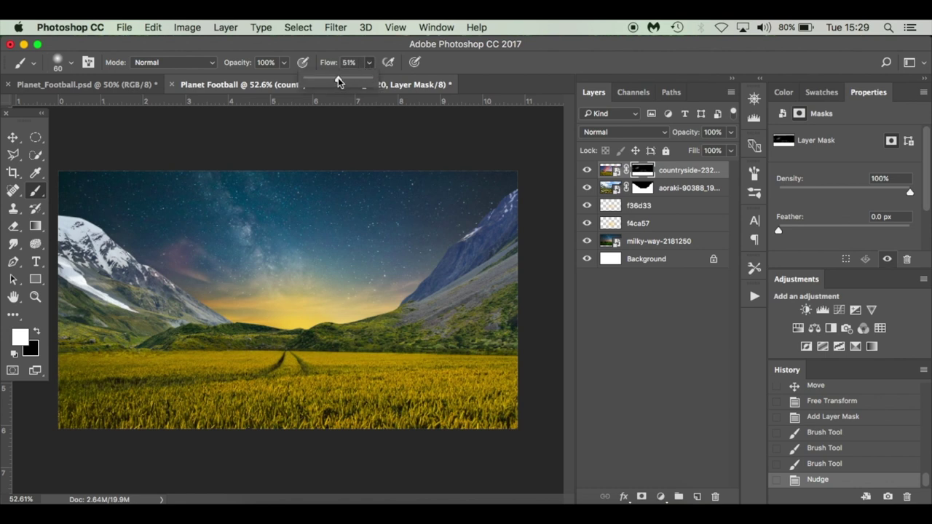
drag(240, 62, 207, 65)
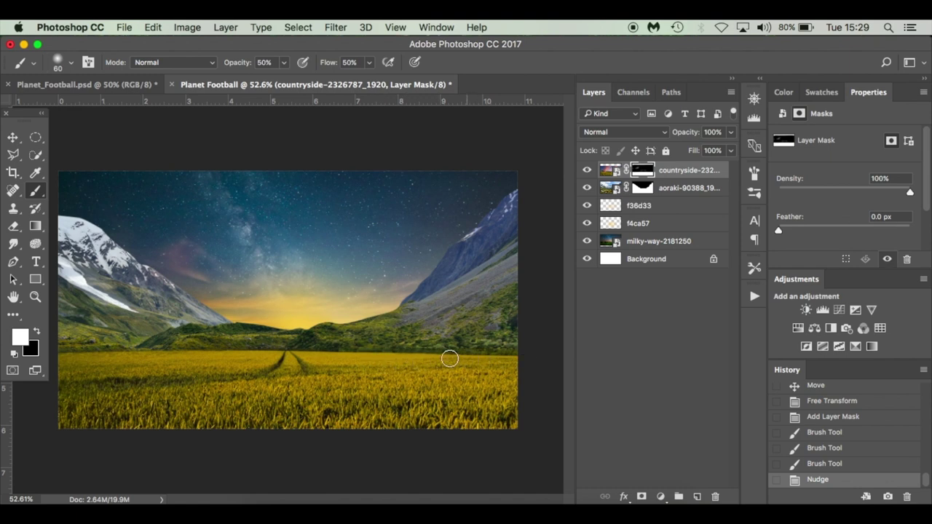
- Refine the field's upper edge on the countryside mask with white strokes at its right end and black strokes at its left end
click(516, 357)
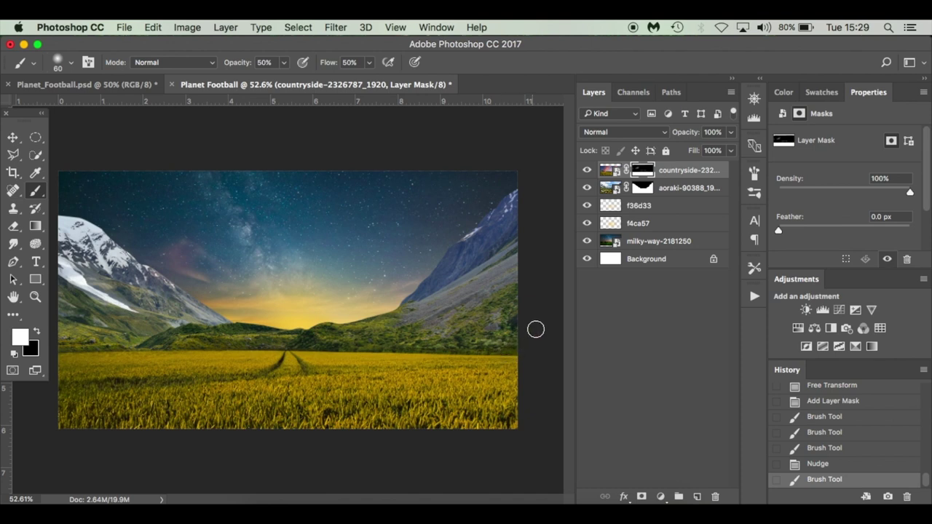
drag(512, 355, 539, 321)
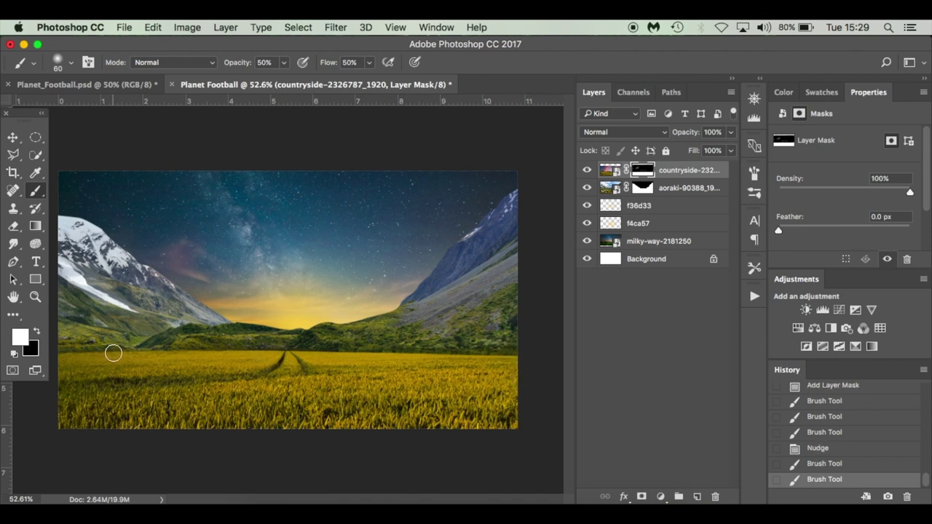
key(x)
mouse_move(81, 348)
mouse_down()
mouse_move(125, 340)
mouse_move(69, 340)
mouse_move(88, 351)
mouse_move(60, 366)
mouse_move(125, 362)
mouse_up()
key(x)
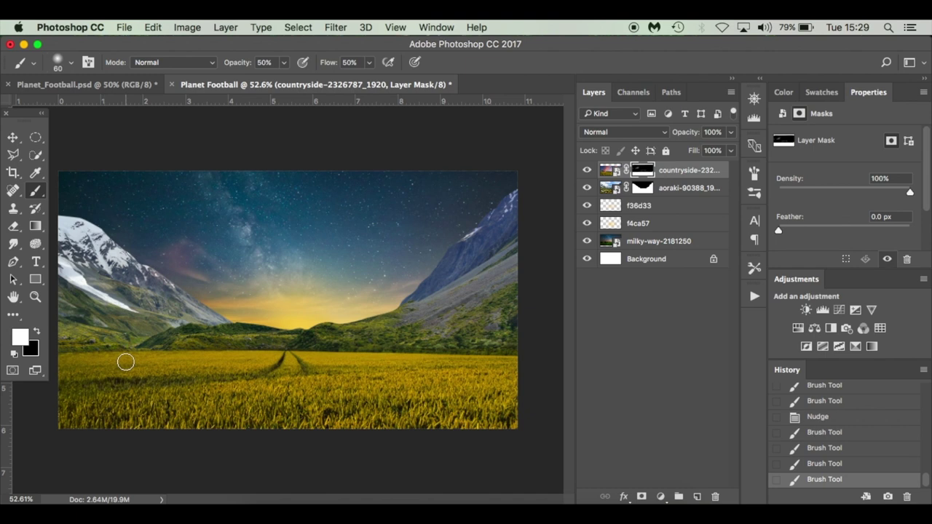
key(v)
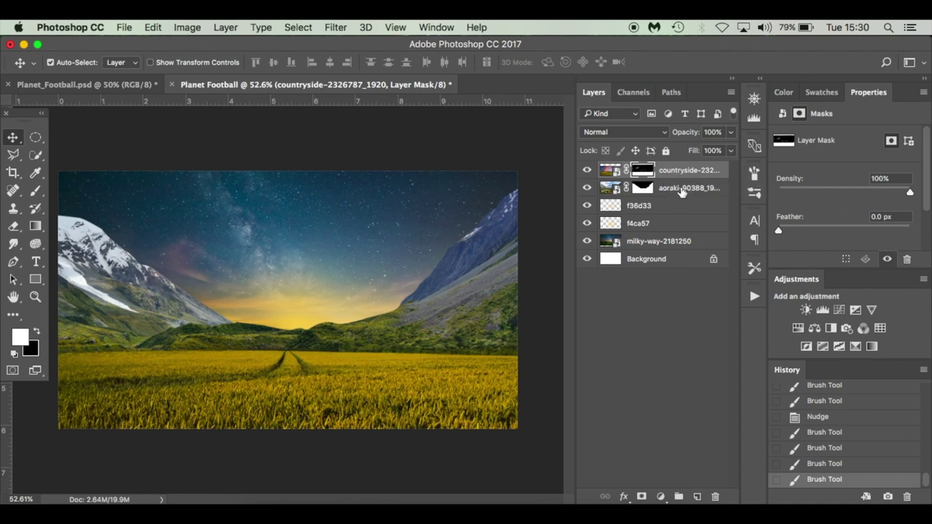
- Rename the aoraki layer Mountains and the countryside-2326787_1920 layer Countryside
click(681, 189)
text(Mountains)
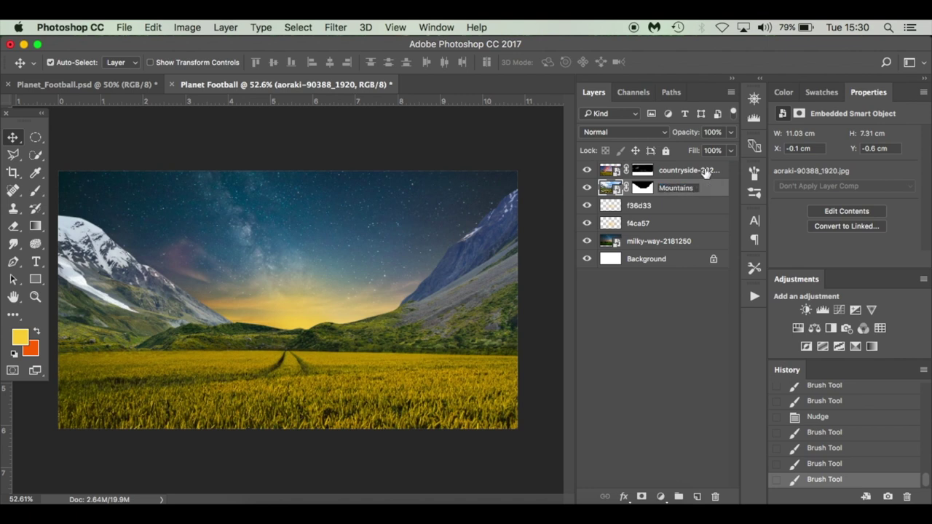
double_click(703, 170)
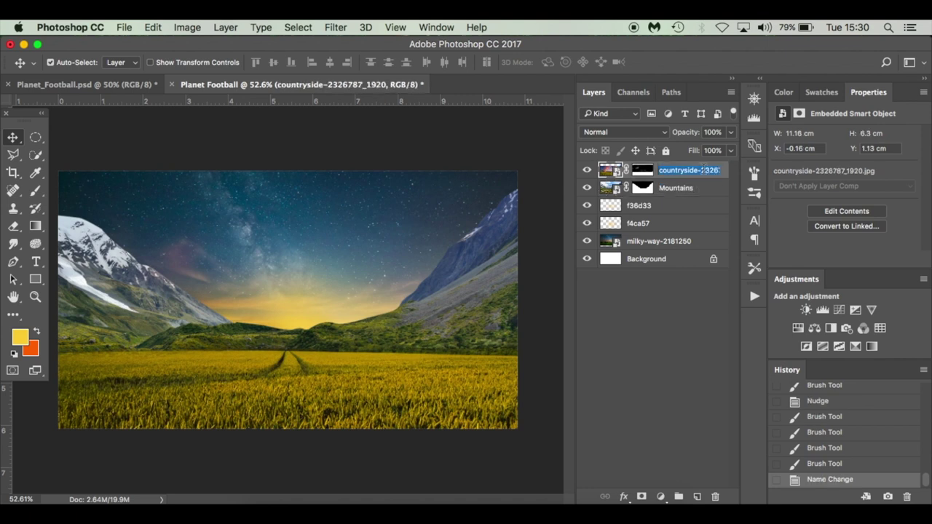
text(Countryside)
key(Return)
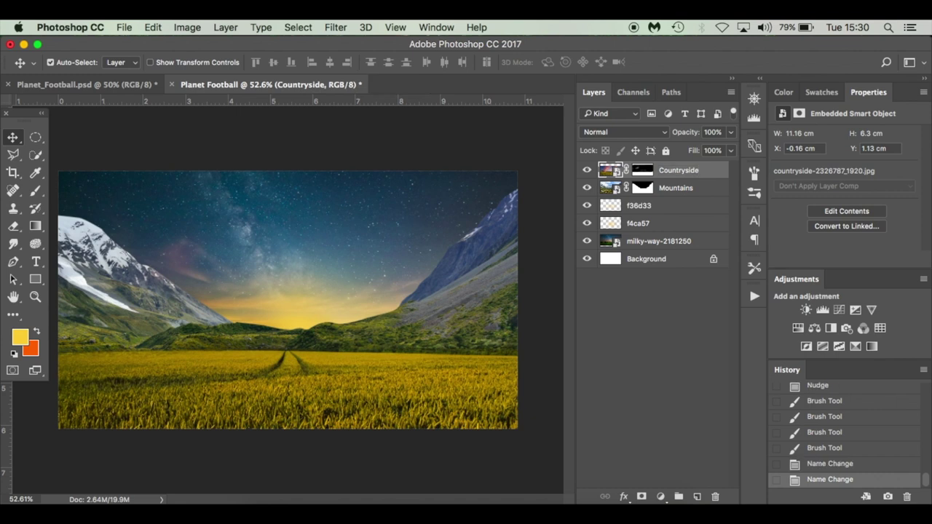
- Rename the milky-way layer Sky and delete the white Background layer
double_click(657, 245)
text(Sky)
key(Return)
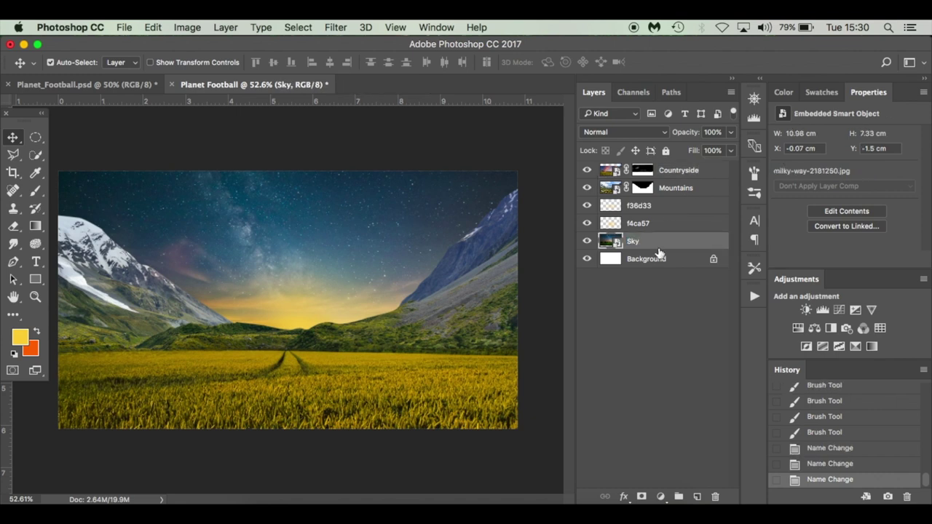
drag(668, 262, 715, 496)
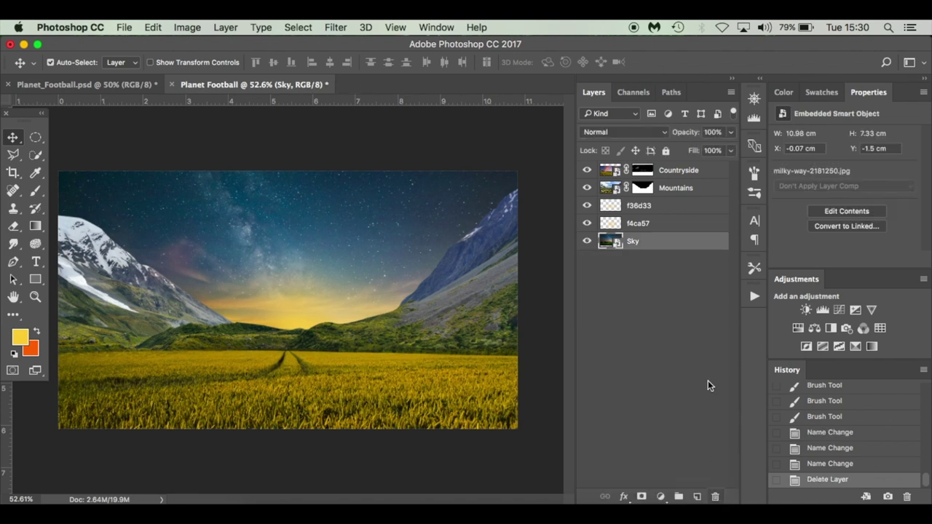
- Add a Hue/Saturation adjustment layer above Mountains and clip it to that layer
click(705, 191)
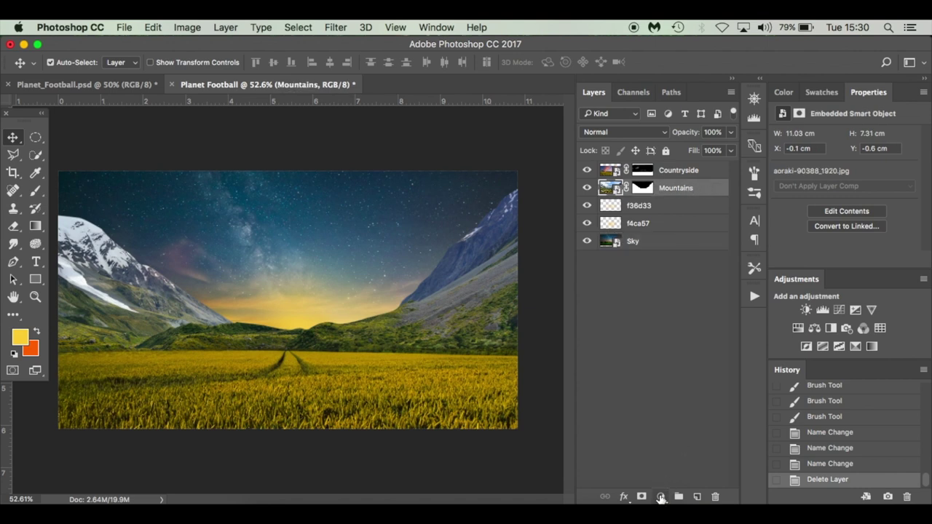
click(660, 497)
click(661, 497)
click(661, 497)
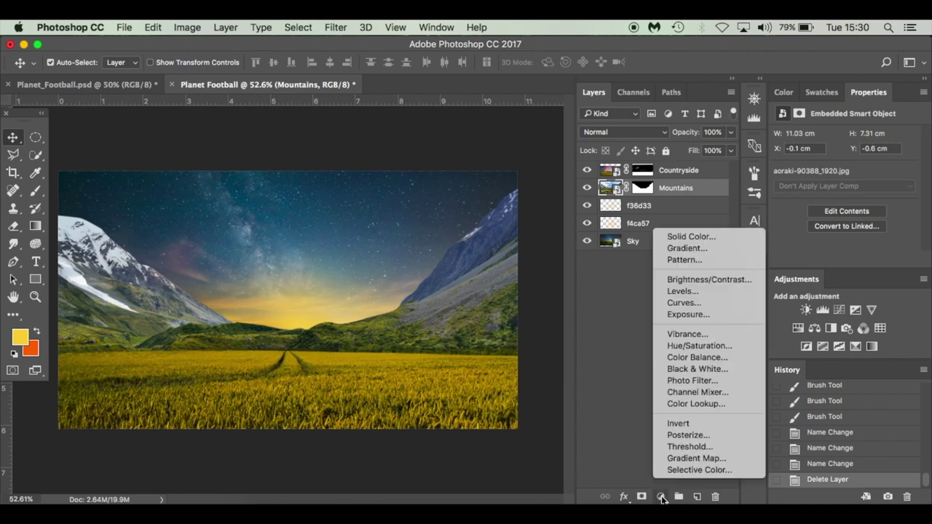
click(710, 347)
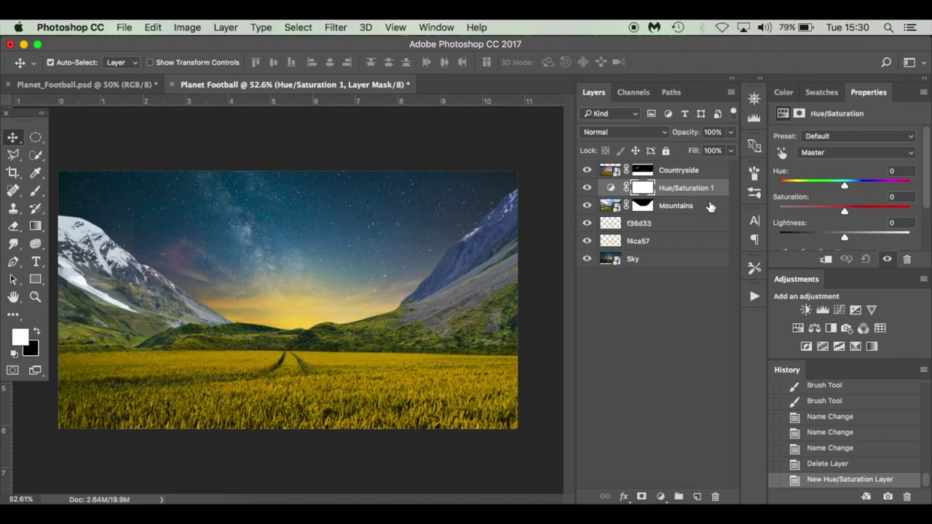
drag(712, 197, 708, 194)
drag(708, 194, 710, 195)
alt+click(708, 196)
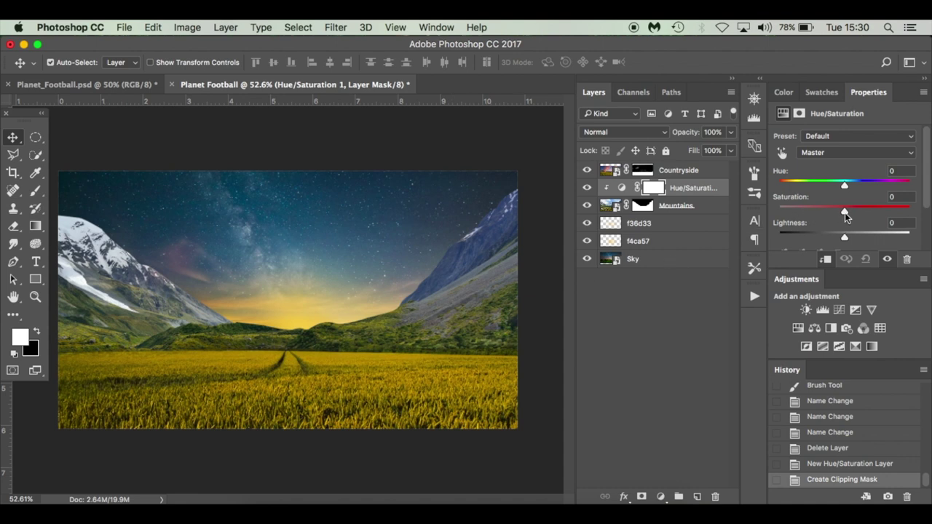
- Set the mountains' Hue/Saturation adjustment to saturation -9 and lightness -30, and compare the image with and without it
drag(845, 213, 841, 215)
drag(838, 212, 823, 239)
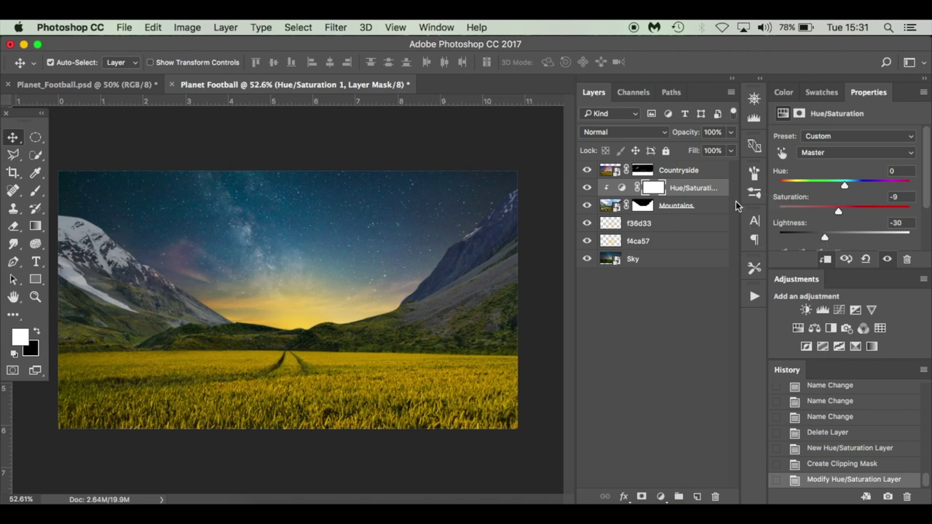
click(587, 189)
click(587, 189)
click(669, 357)
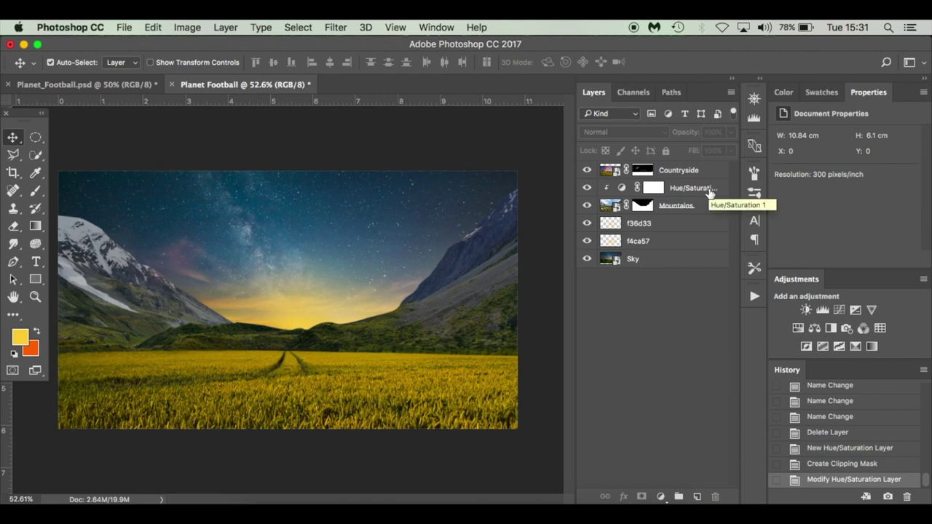
- Paint black on the Hue/Saturation mask along the lower mountain slopes and valley hills with a 100 px brush at 50% flow
click(651, 189)
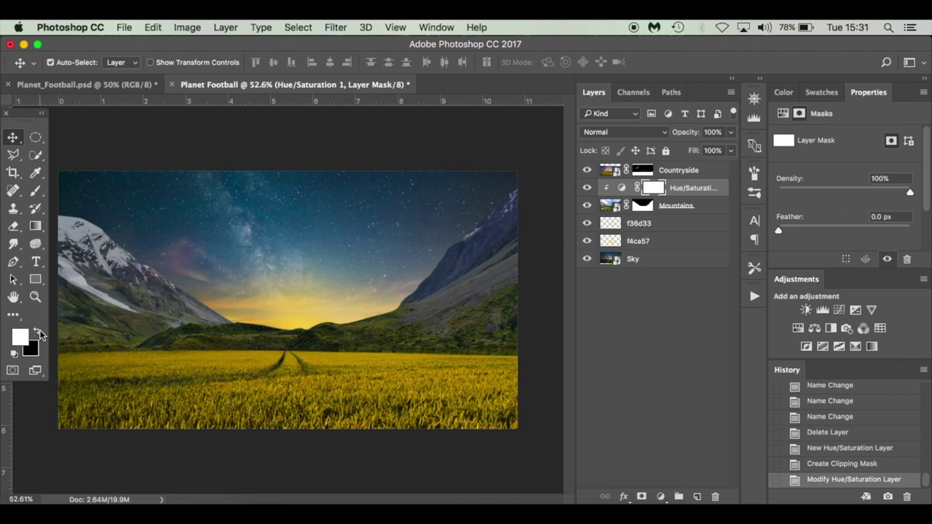
key(b)
mouse_move(462, 296)
mouse_down()
mouse_move(506, 278)
mouse_move(469, 295)
mouse_up()
key(bracketright)
key(bracketright)
key(bracketright)
key(bracketright)
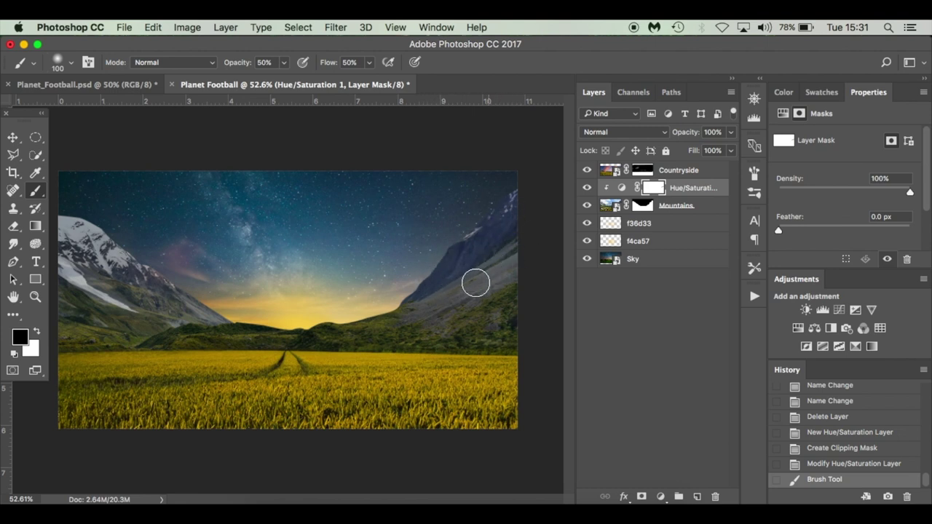
mouse_move(395, 324)
mouse_down()
mouse_move(275, 340)
mouse_move(219, 330)
mouse_move(288, 339)
mouse_move(372, 329)
mouse_move(429, 315)
mouse_move(480, 270)
mouse_up()
drag(440, 304, 560, 236)
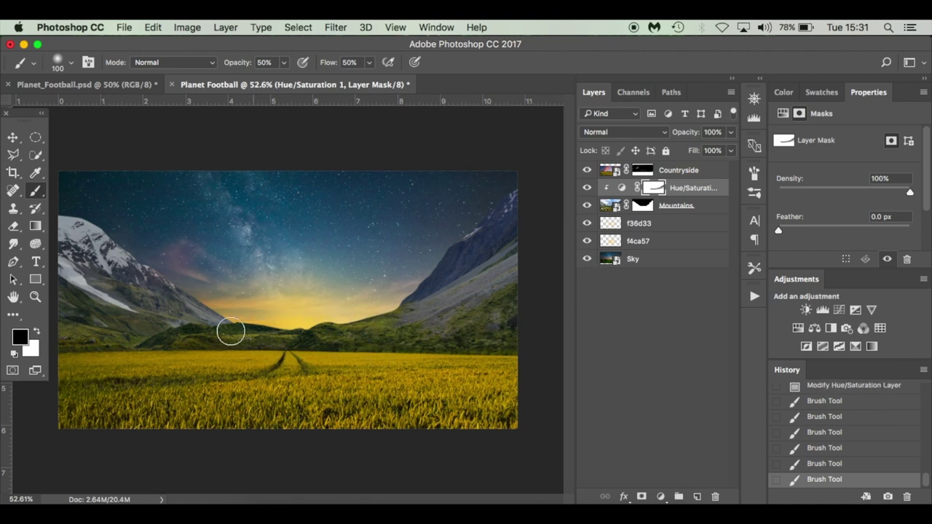
drag(170, 323, 55, 281)
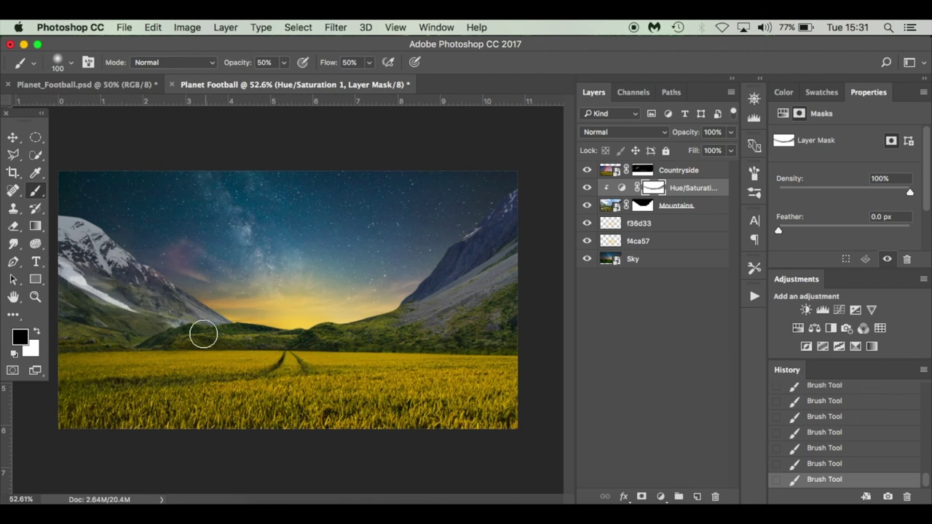
drag(233, 327, 249, 332)
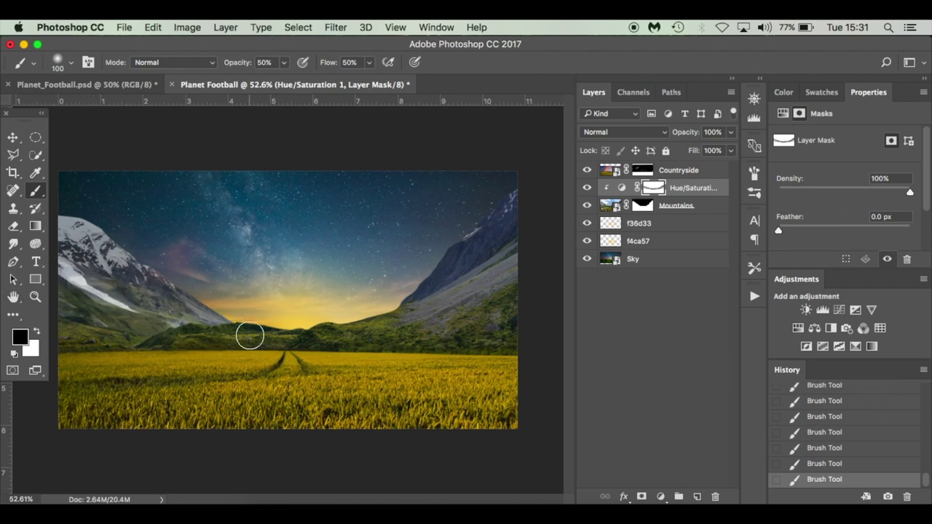
click(587, 188)
click(587, 188)
click(587, 188)
click(587, 189)
- Lower the brush flow to 16%, touch up the Hue/Saturation mask around the valley, and reduce the brush size to 40 px
click(369, 62)
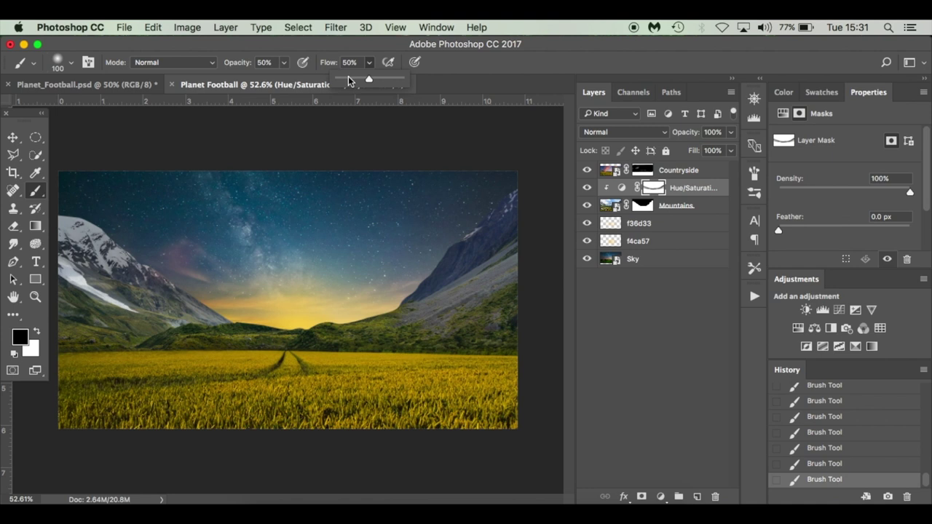
click(279, 340)
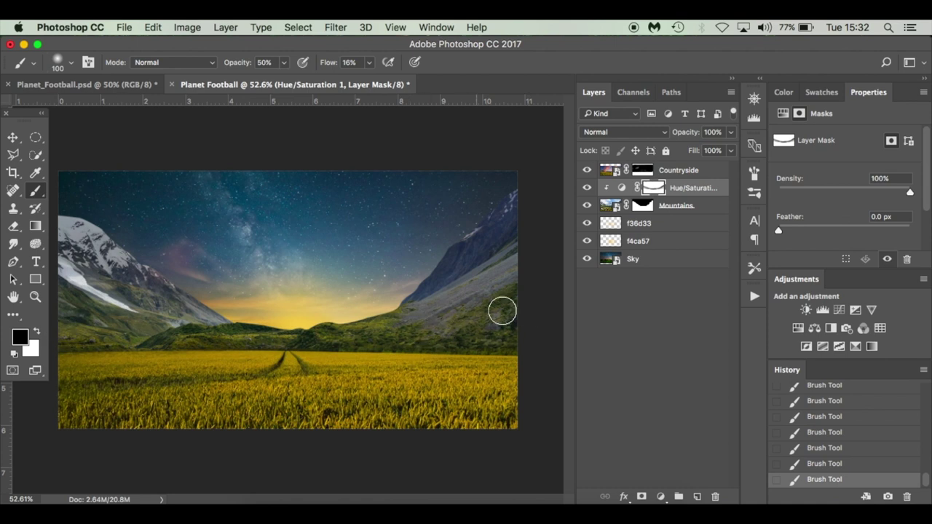
key(x)
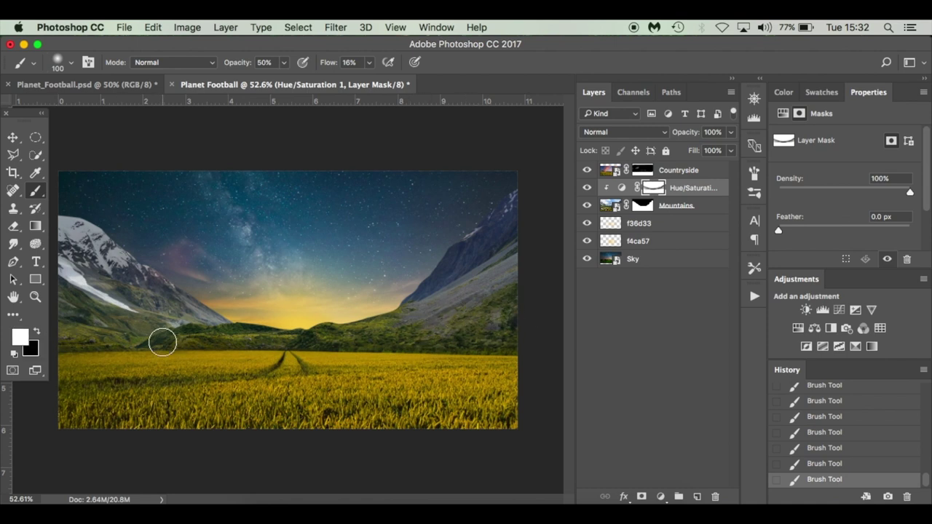
key(bracketleft)
key(bracketleft)
key(bracketleft)
key(bracketleft)
key(bracketleft)
key(bracketleft)
- Compare the mountains with and without the masked Hue/Saturation adjustment
click(585, 188)
click(585, 189)
click(585, 188)
click(584, 188)
key(x)
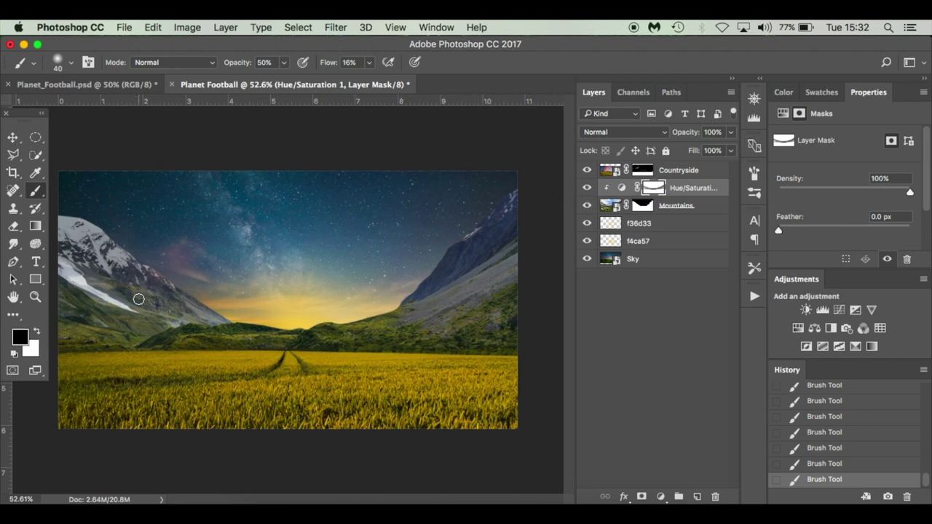
key(x)
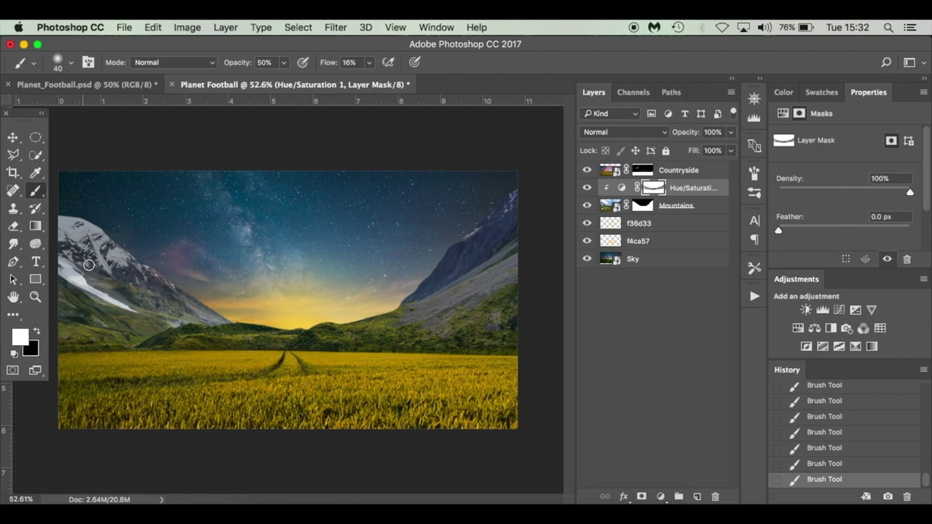
click(695, 328)
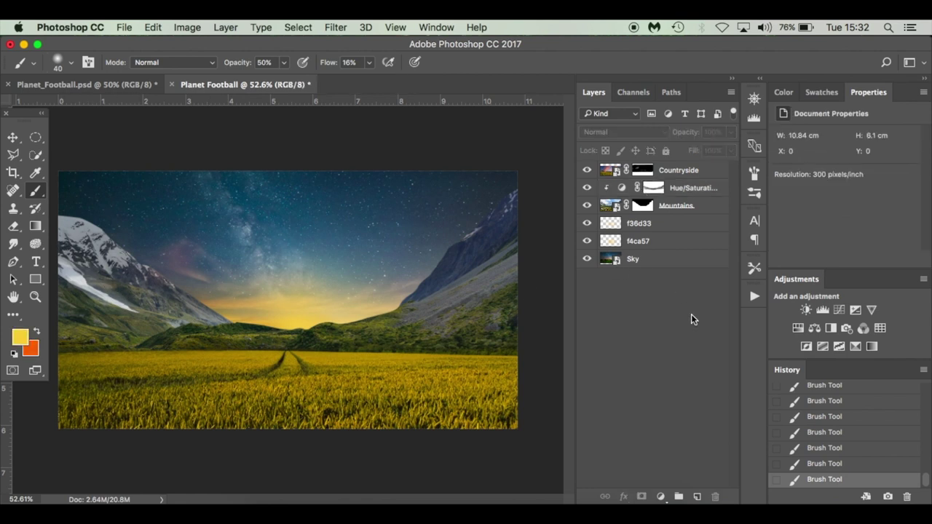
click(707, 187)
click(586, 187)
click(587, 188)
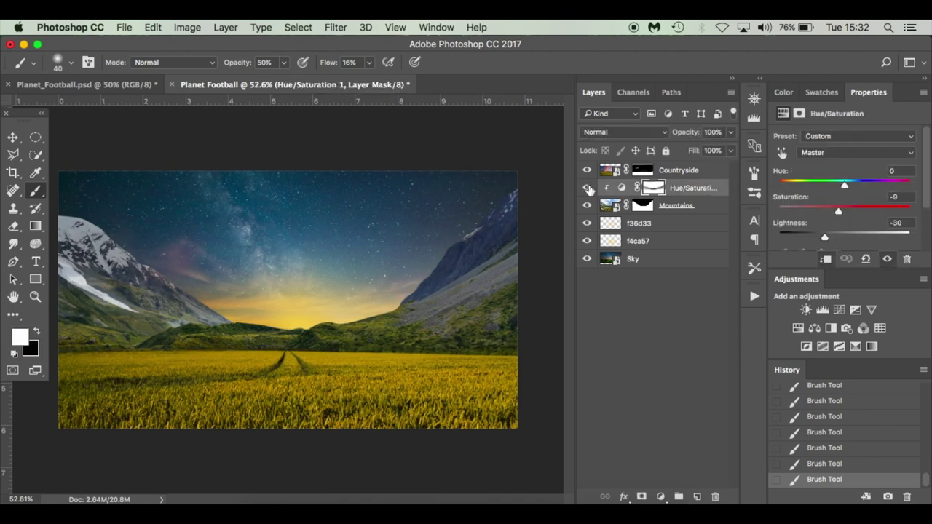
click(662, 334)
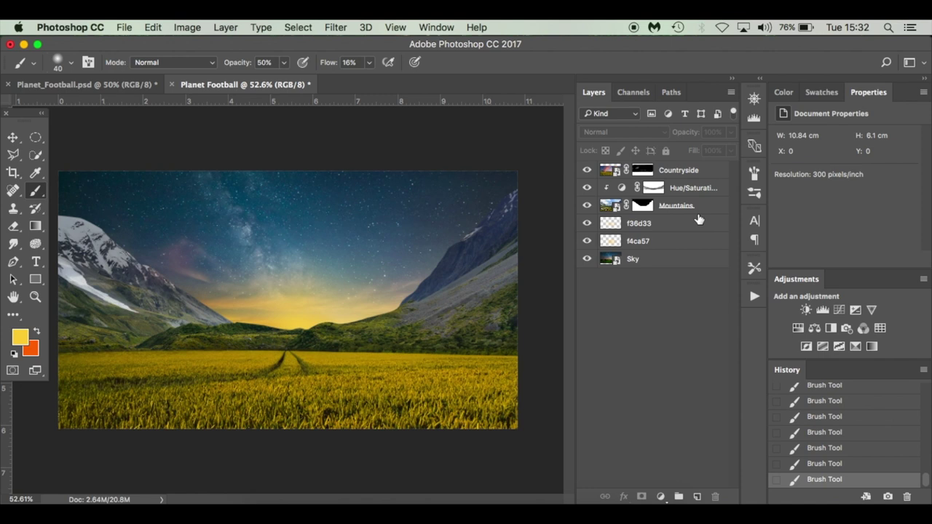
click(707, 189)
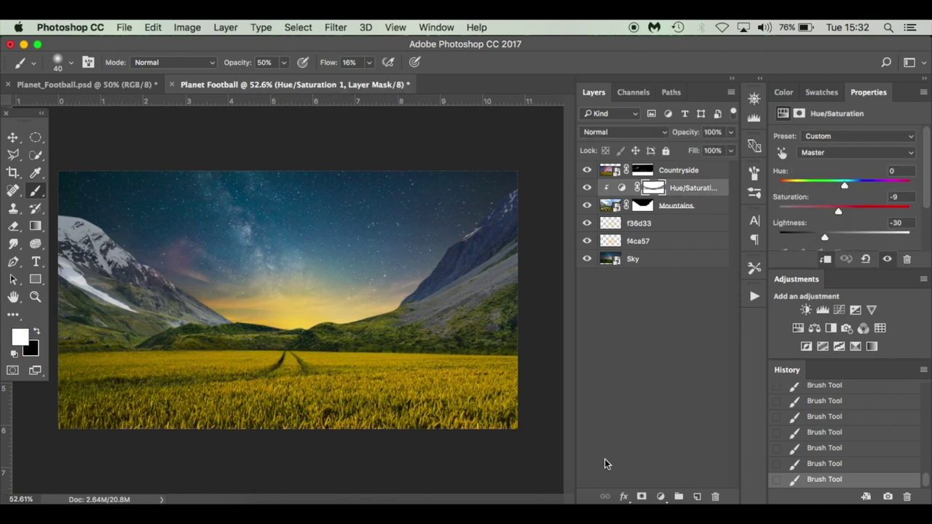
click(644, 496)
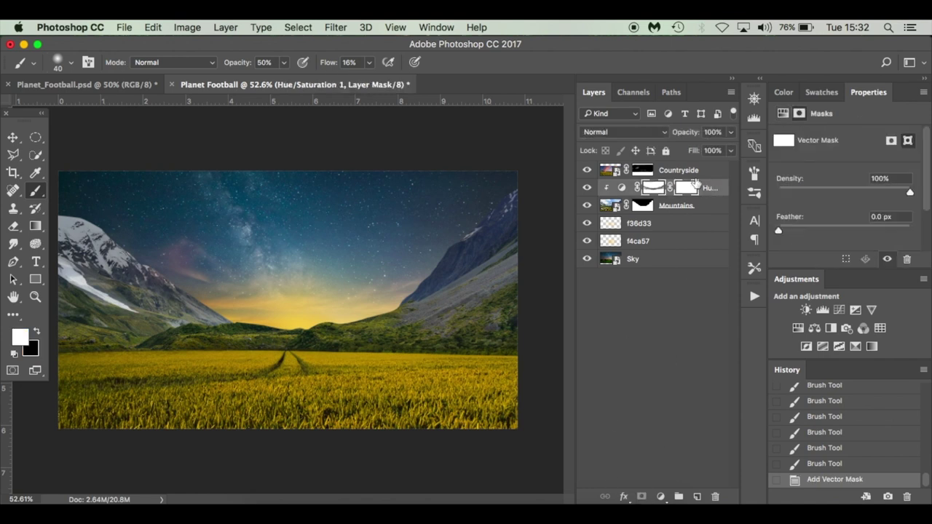
key(super+z)
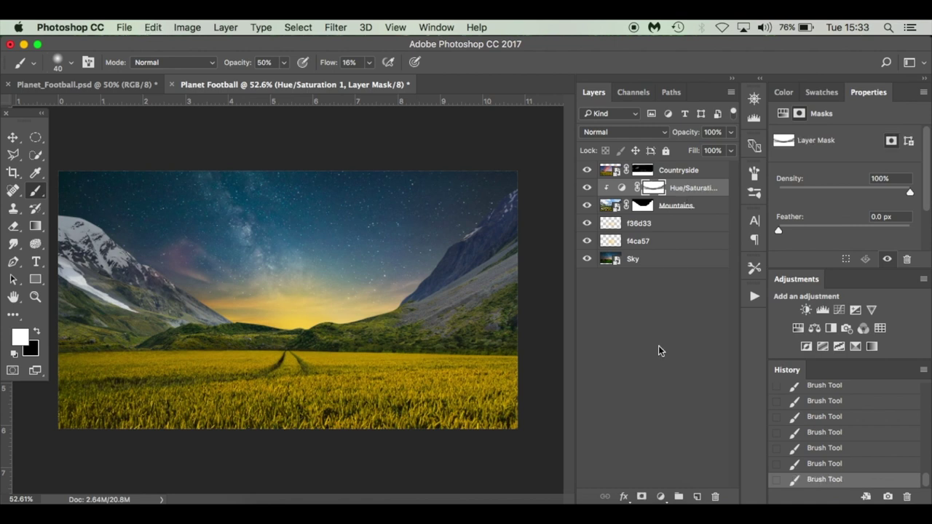
- Add a Levels adjustment layer above Hue/Saturation, set its midtones to 0.60 and clip it to the Mountains layer
click(660, 496)
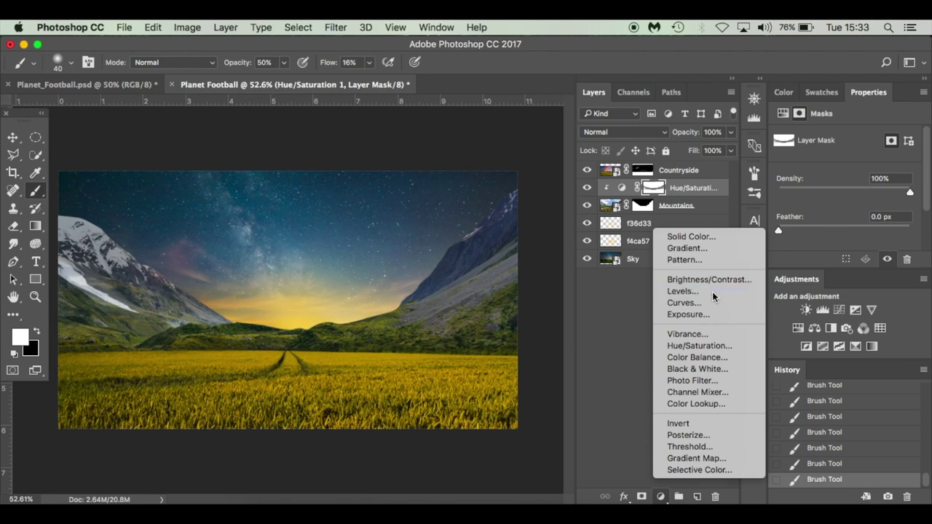
click(682, 291)
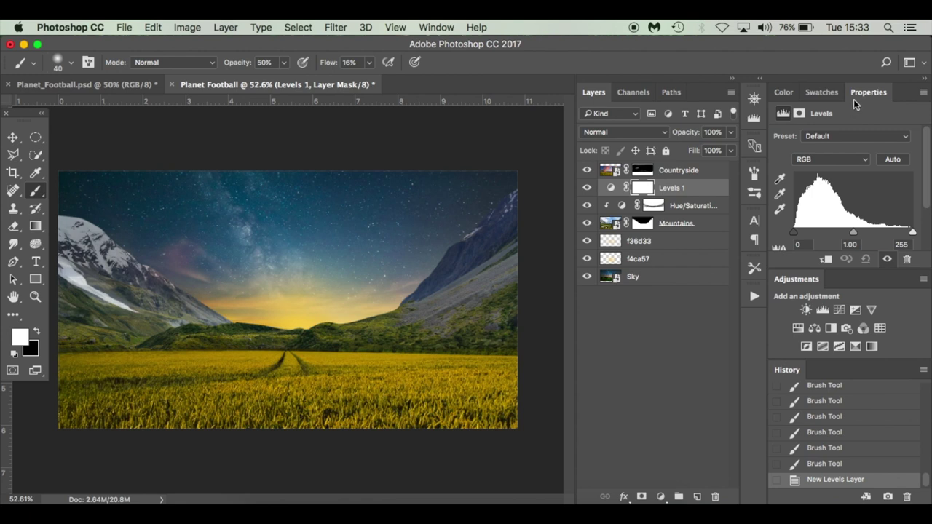
drag(854, 233, 865, 232)
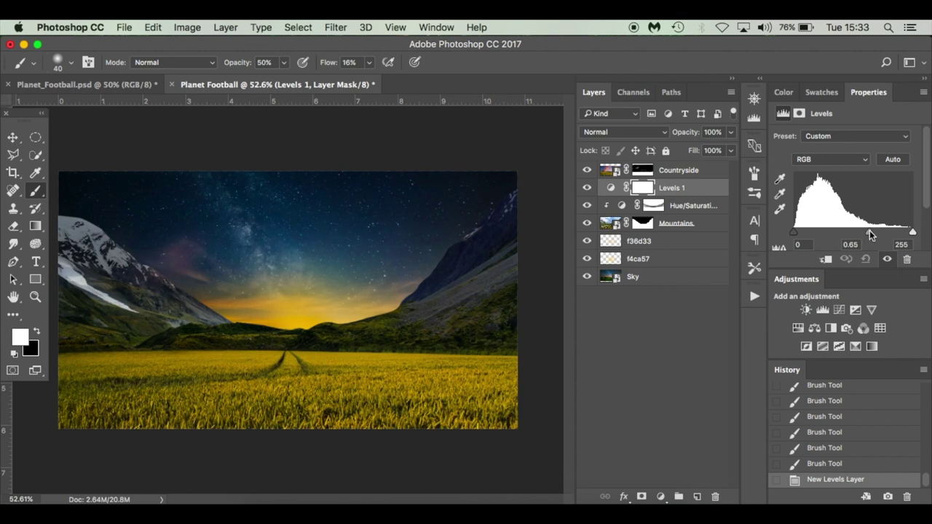
drag(871, 230, 872, 230)
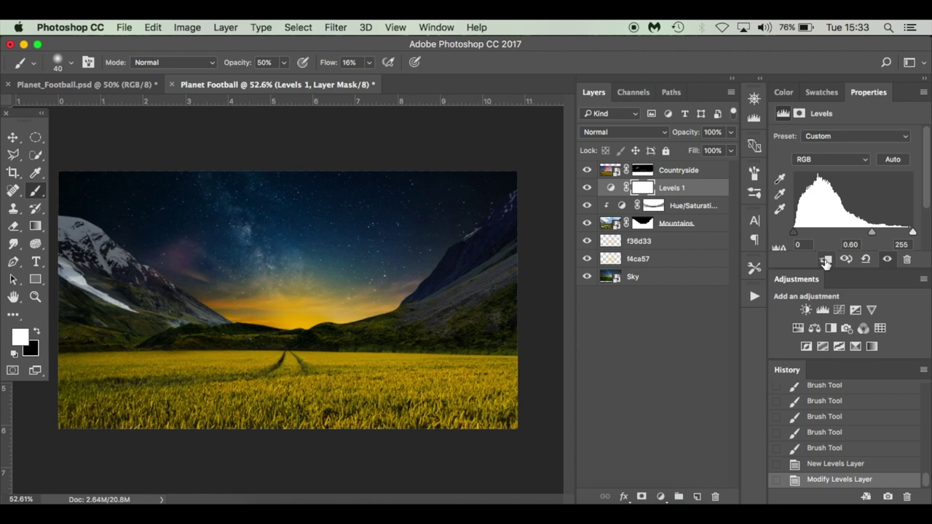
click(826, 261)
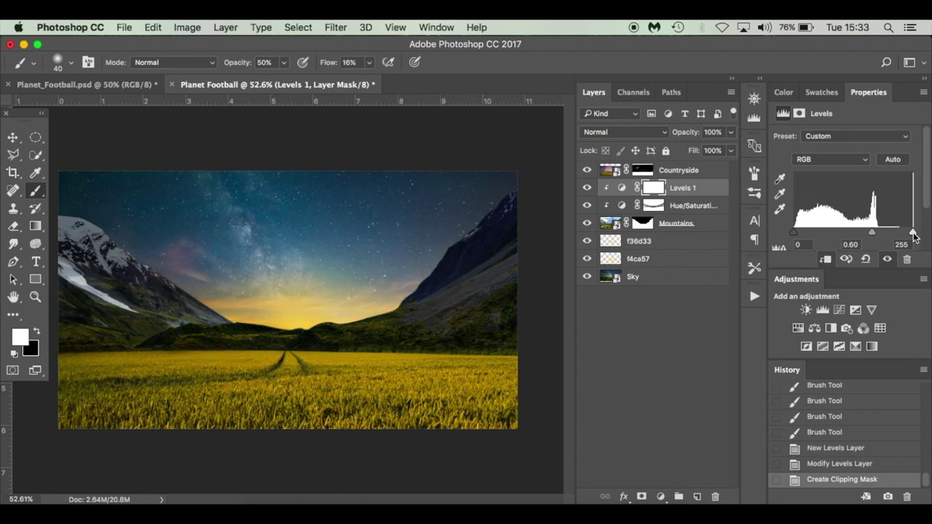
- Set the Levels white input to 245 and compare the mountains with and without the Levels adjustment
drag(914, 236, 908, 234)
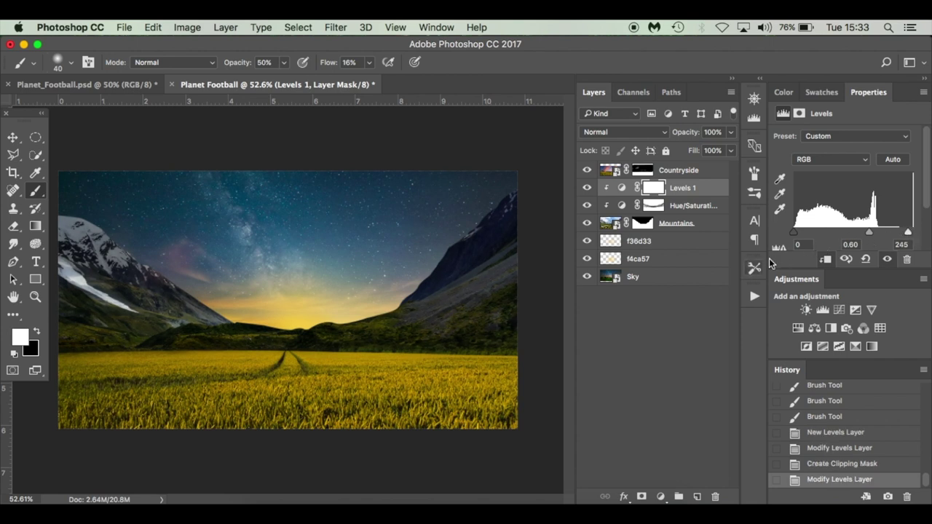
click(887, 261)
click(887, 261)
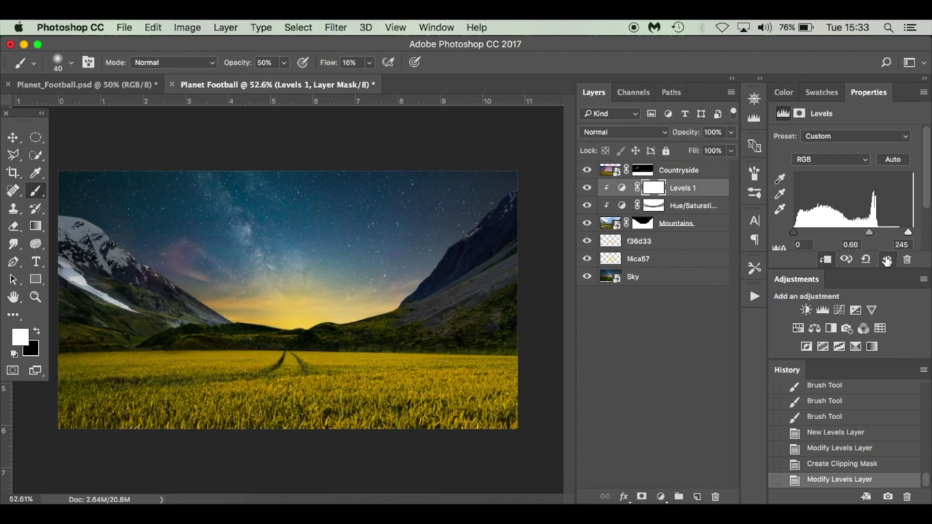
click(628, 304)
- Paint black on the Hue/Saturation mask over the central valley hills, enlarging the brush and raising its flow to 100%
click(656, 207)
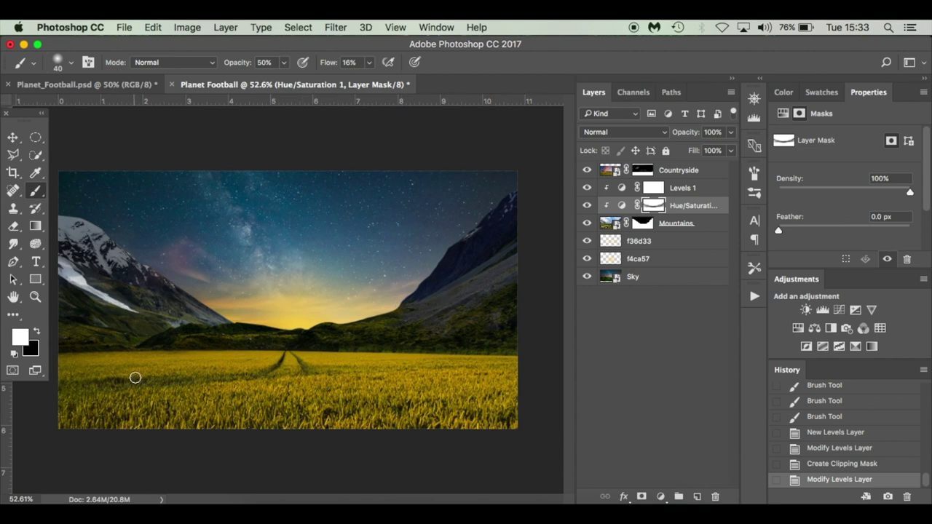
key(x)
key(bracketright)
key(bracketright)
key(bracketright)
key(bracketright)
key(bracketright)
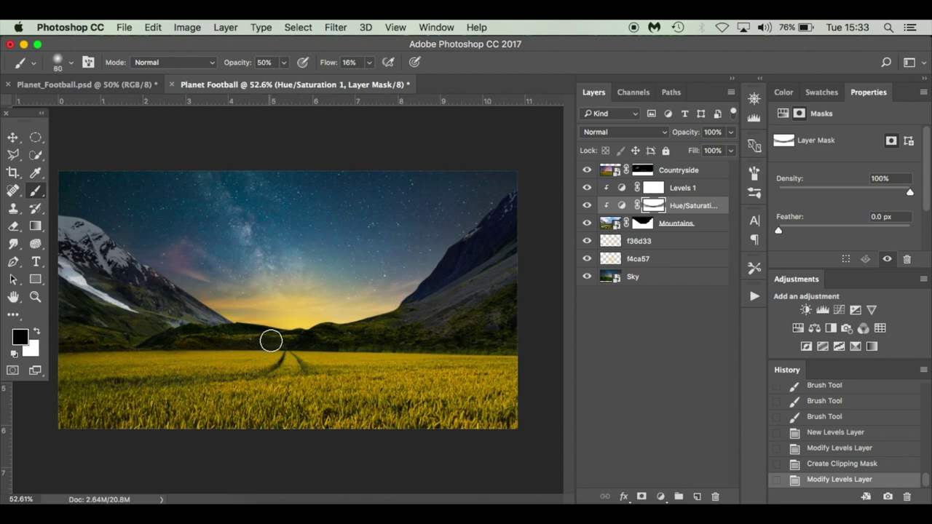
mouse_move(307, 341)
mouse_down()
mouse_move(262, 342)
mouse_move(313, 345)
mouse_up()
click(371, 65)
drag(371, 76, 451, 84)
click(291, 350)
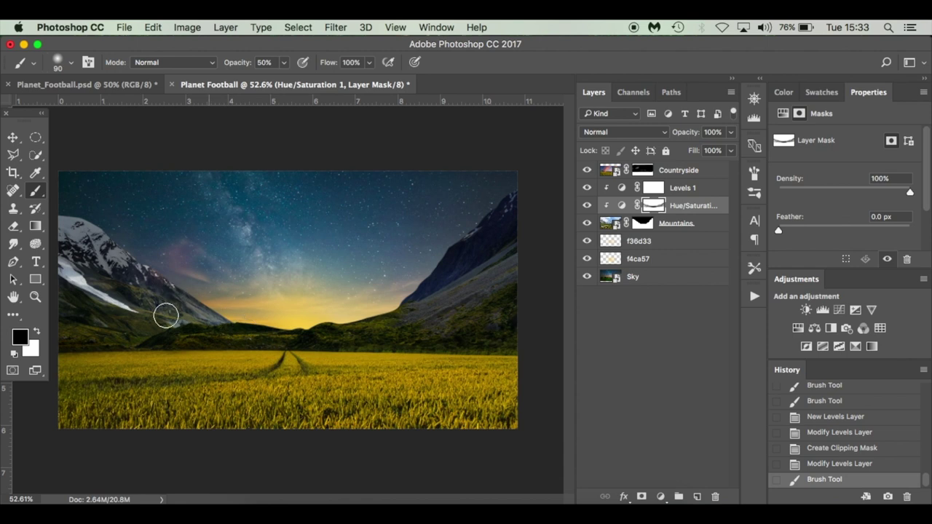
- Paint black strokes with a 90 px brush on the Hue/Saturation mask across the valley hills and the right mountain's lower slope
mouse_move(114, 340)
mouse_down()
mouse_move(162, 312)
mouse_move(351, 326)
mouse_up()
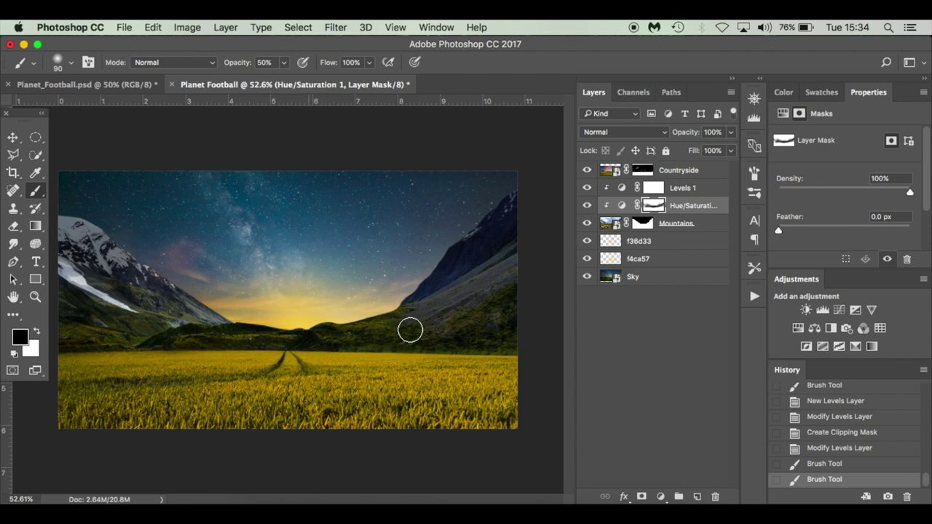
drag(381, 341, 525, 283)
mouse_move(190, 323)
mouse_down()
mouse_move(66, 305)
mouse_move(45, 288)
mouse_move(204, 327)
mouse_up()
mouse_move(304, 342)
mouse_down()
mouse_move(191, 333)
mouse_move(92, 347)
mouse_move(100, 347)
mouse_up()
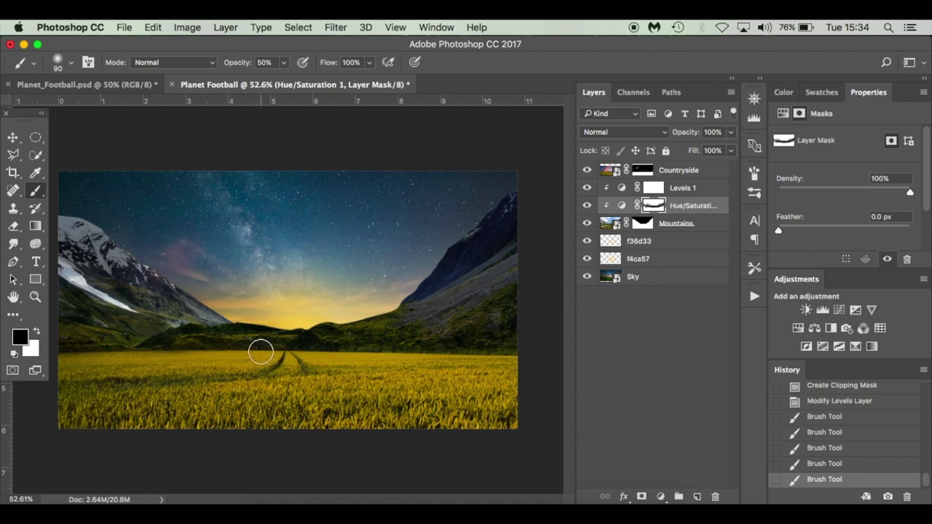
drag(446, 326, 524, 296)
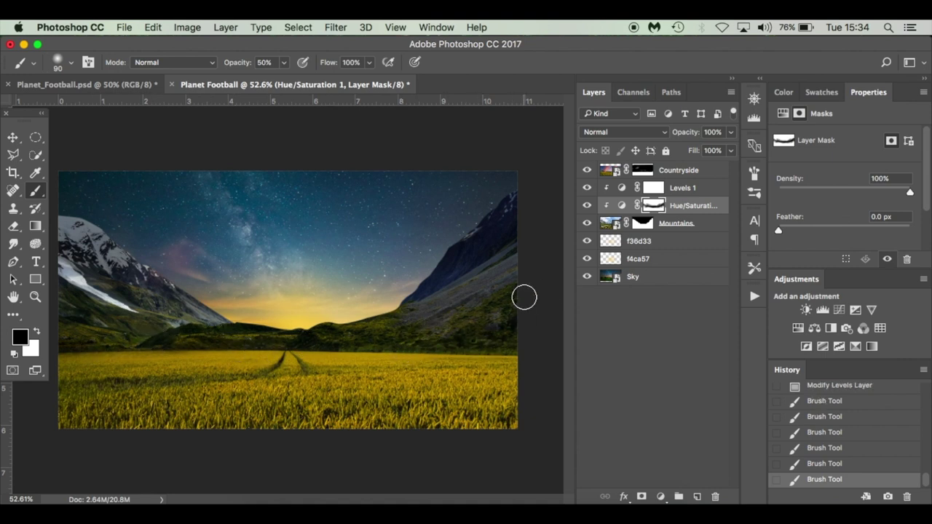
- Examine the Hue/Saturation mask on its own and compare the mountains with and without that adjustment
alt+click(654, 207)
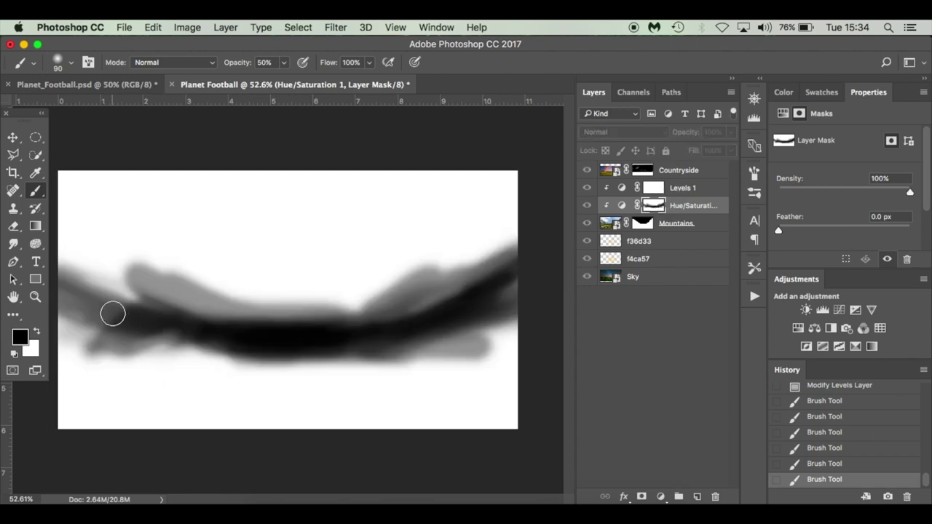
alt+click(658, 208)
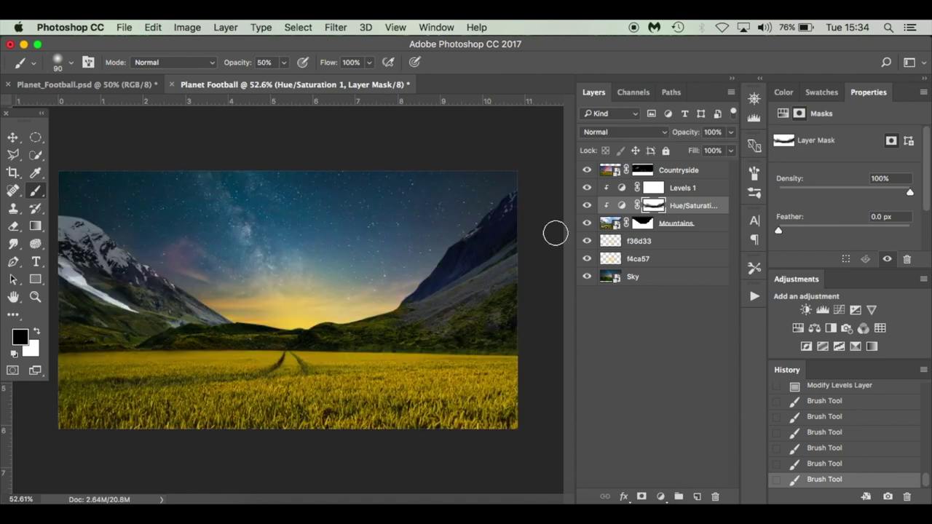
click(587, 206)
click(587, 206)
click(587, 206)
click(587, 206)
- Retouch the Hue/Saturation mask in black over the right mountain slope, undoing the first stroke, and switch to the Move tool
mouse_move(470, 260)
mouse_down()
mouse_move(491, 251)
mouse_move(408, 294)
mouse_up()
key(super+z)
click(463, 241)
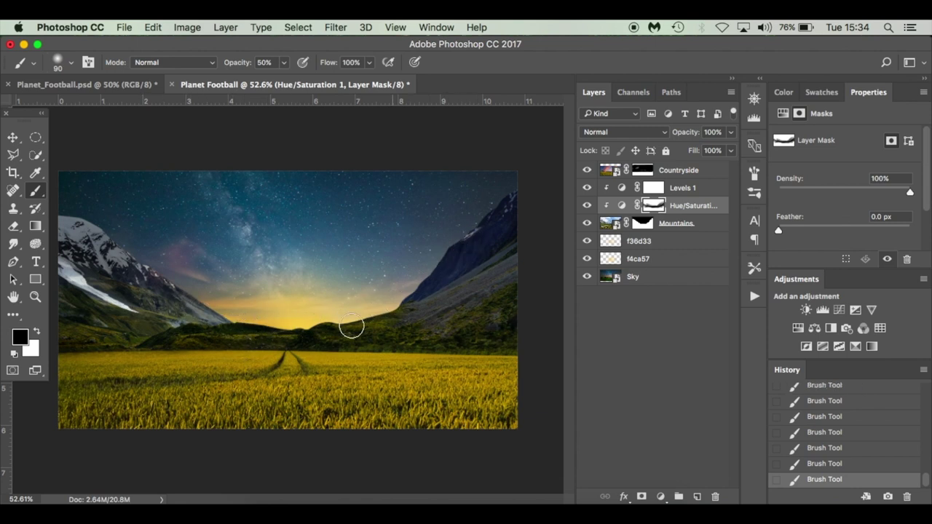
key(v)
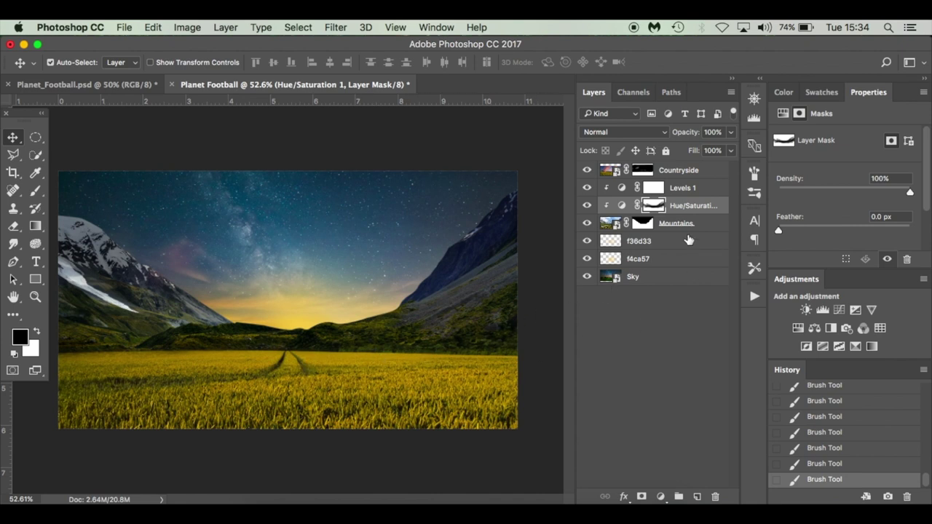
- Add a new empty layer above Countryside and name it Haze
click(710, 172)
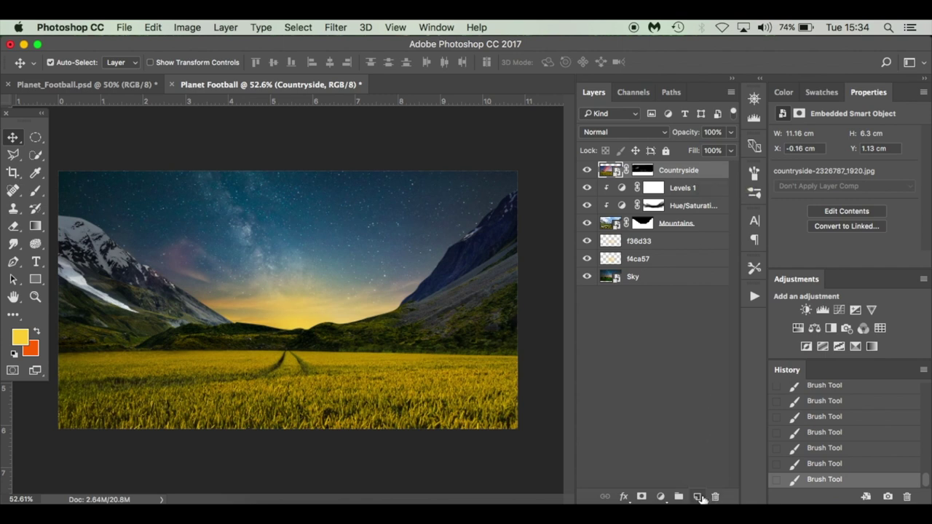
click(699, 496)
double_click(645, 170)
text(Haze)
key(Return)
- Sample dark yellow a38207 from the field's far edge as the foreground colour
key(i)
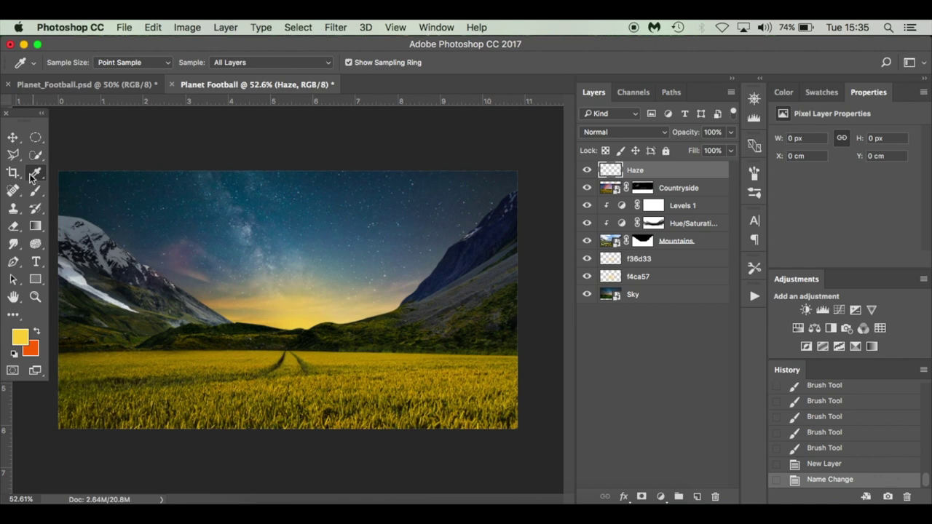
click(280, 346)
click(22, 338)
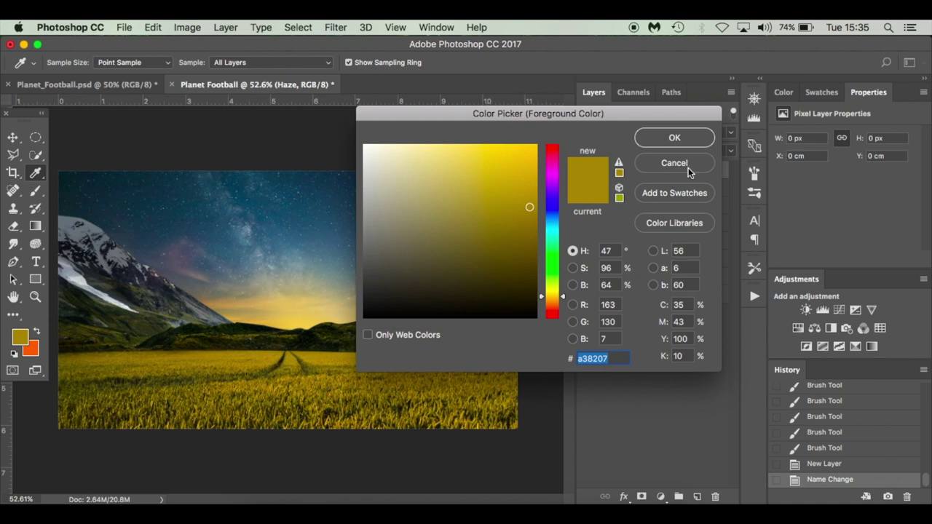
click(648, 137)
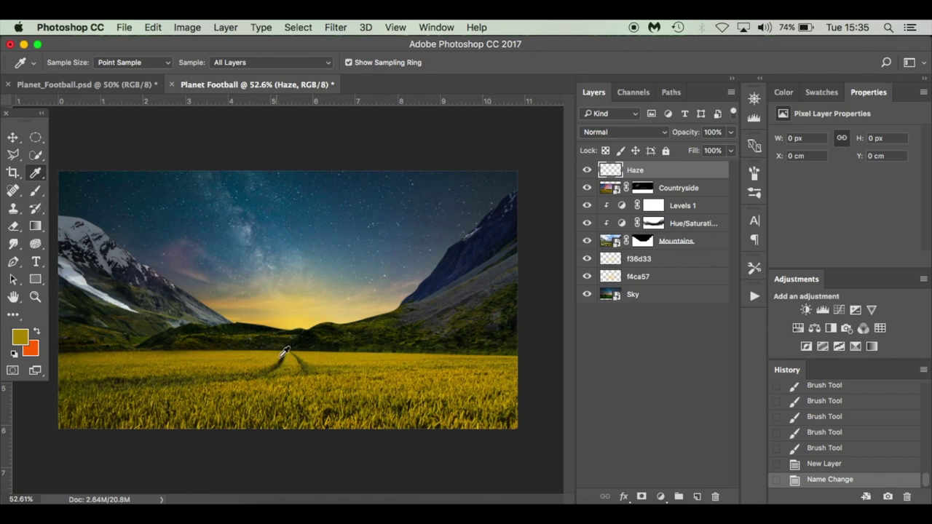
- Paint soft haze along the field's horizon on the Haze layer with a 90 px brush, using 10% and 2% flow
key(b)
right_click(349, 351)
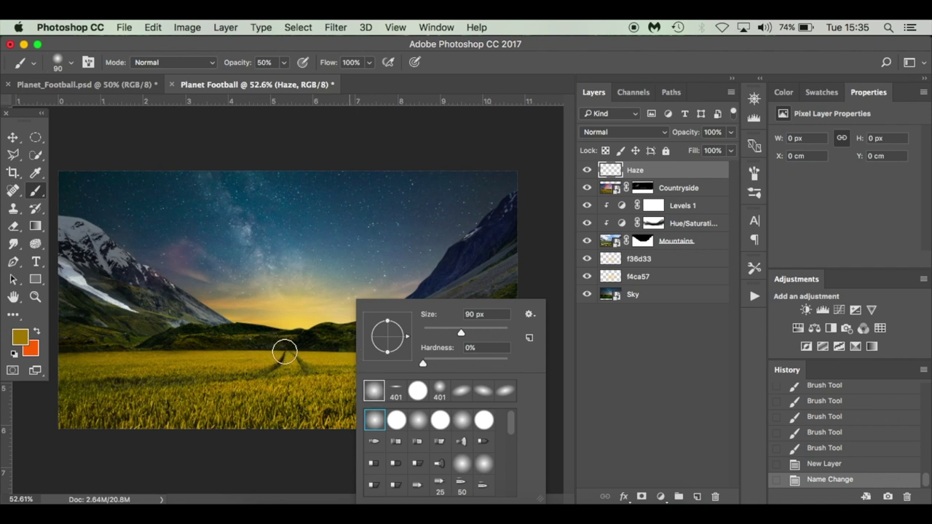
click(369, 63)
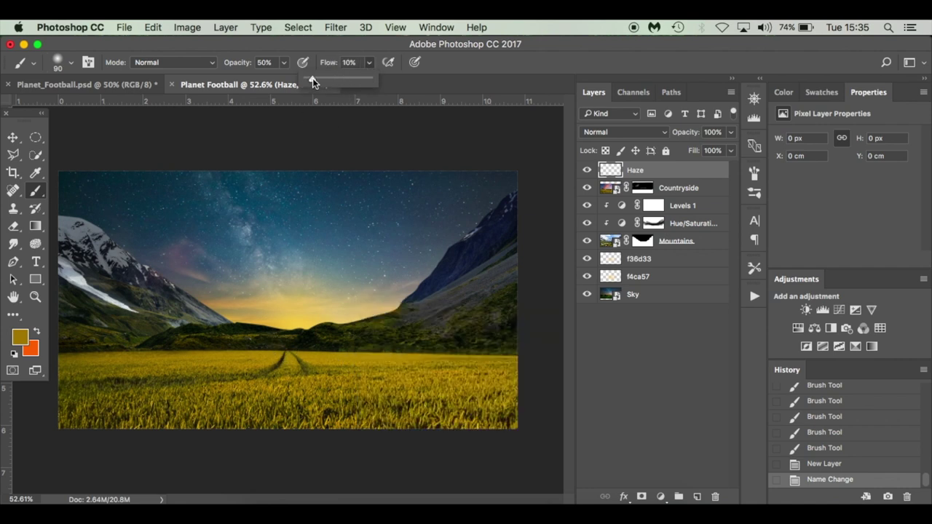
click(292, 357)
drag(358, 356, 527, 353)
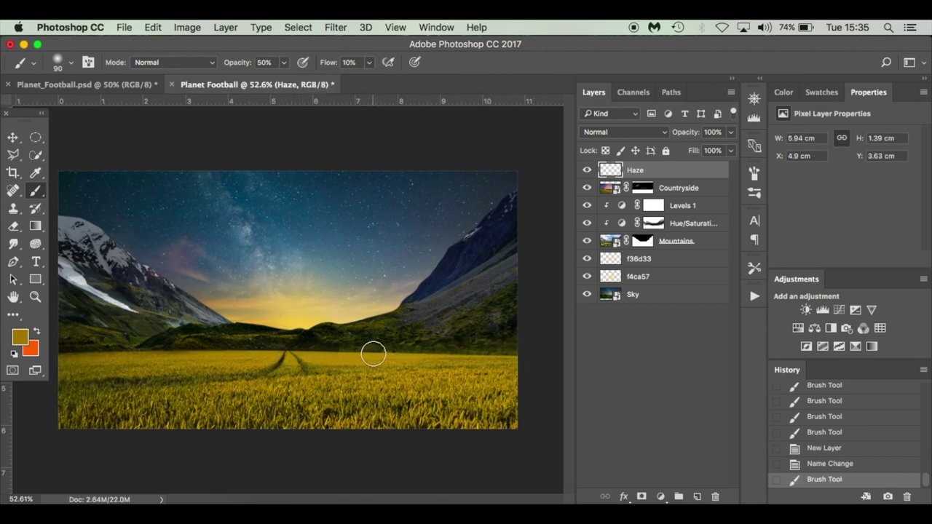
mouse_move(267, 356)
mouse_down()
mouse_move(52, 359)
mouse_move(173, 354)
mouse_up()
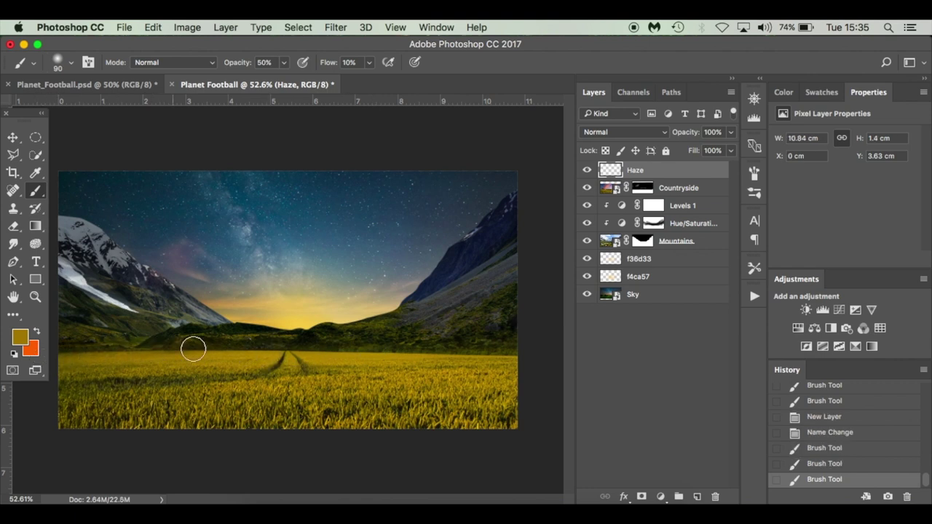
drag(331, 64, 326, 65)
mouse_move(149, 353)
mouse_down()
mouse_move(204, 344)
mouse_move(555, 352)
mouse_up()
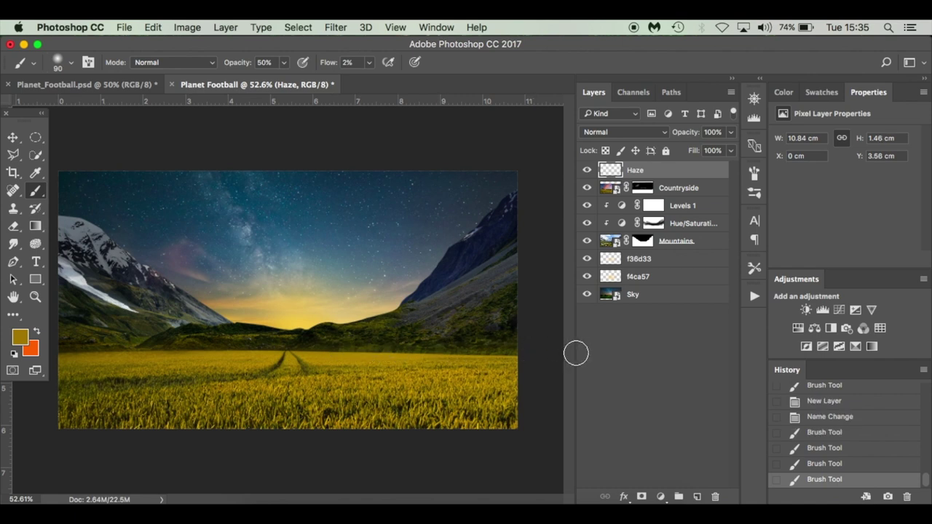
- Compare the image with and without the Haze layer and set its fill to 60% and opacity to 90%
click(587, 171)
click(587, 172)
click(586, 171)
click(587, 172)
drag(692, 152, 671, 153)
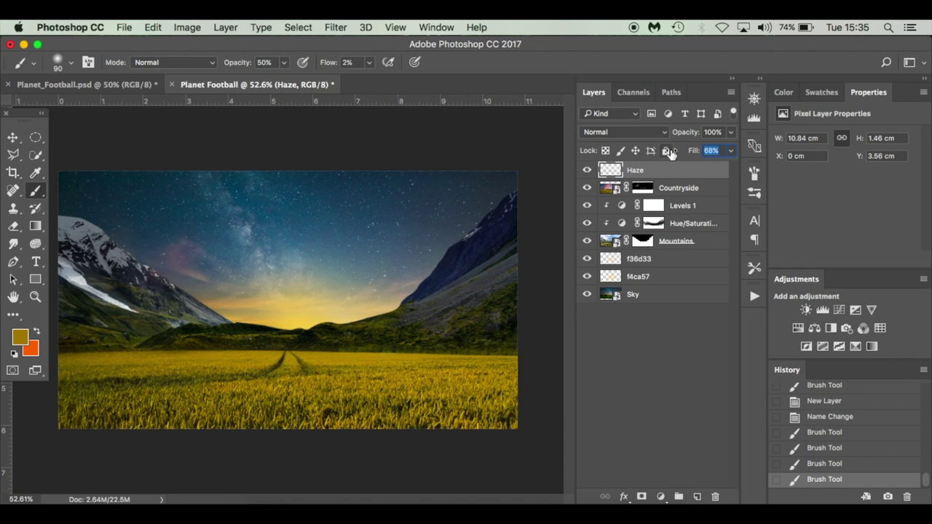
key(Return)
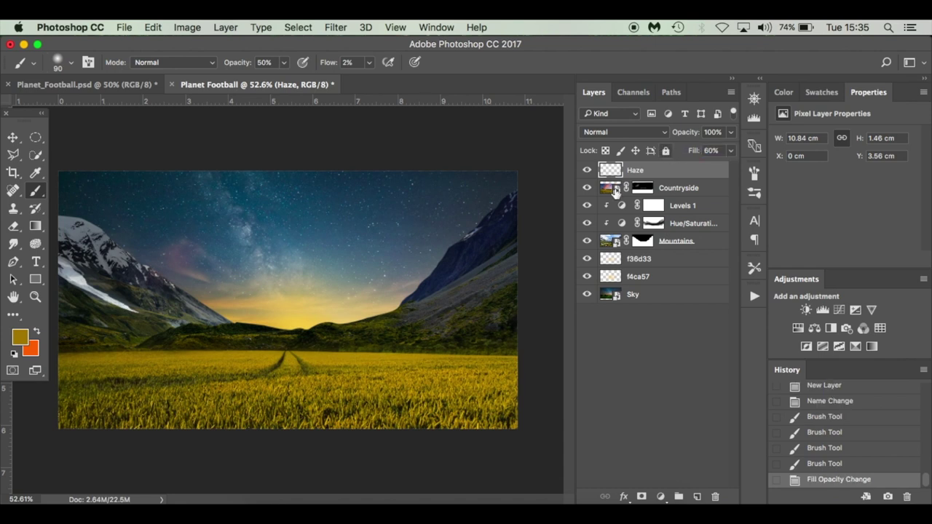
click(587, 170)
drag(692, 131, 683, 132)
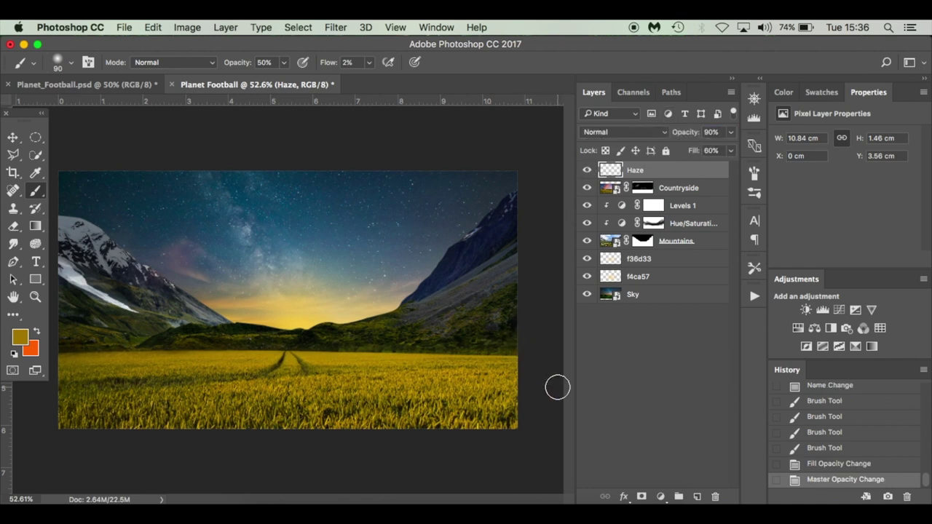
- Sample the yellow sunset glow above the valley as the foreground colour and copy its hex code efc65c
key(v)
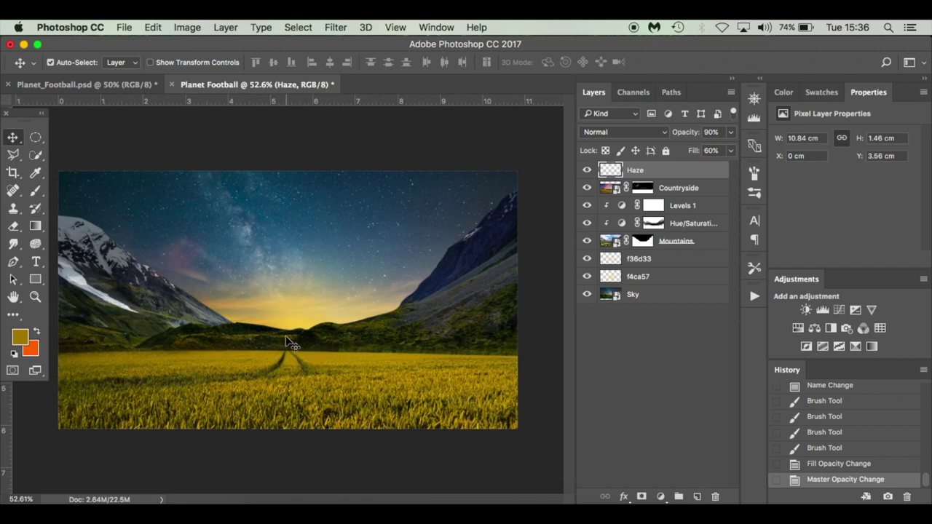
key(i)
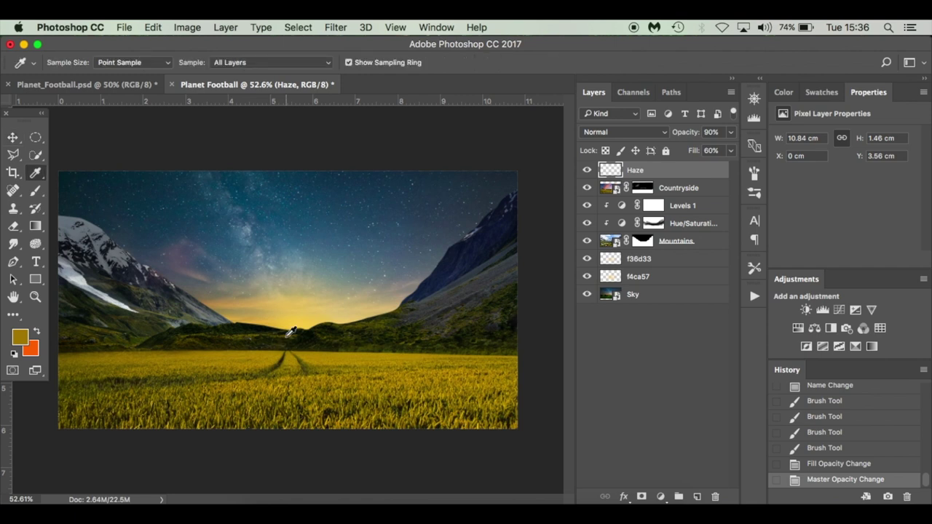
click(298, 321)
click(18, 338)
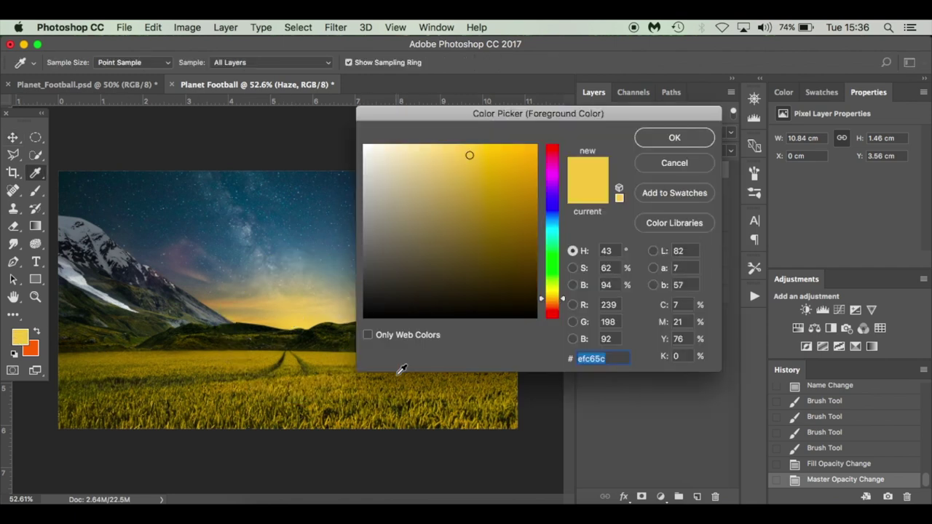
right_click(595, 353)
click(624, 376)
click(675, 139)
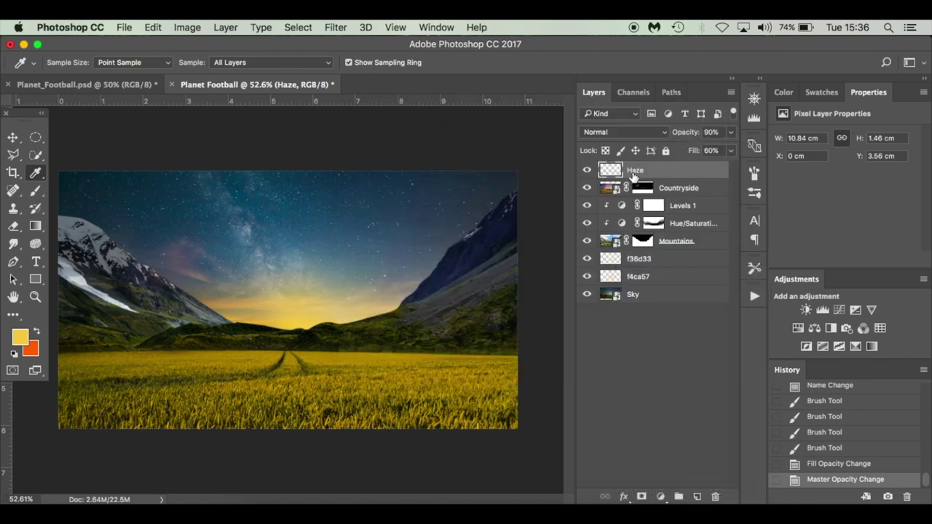
- Add a new layer above Haze and name it with the copied colour code efc65c
click(697, 497)
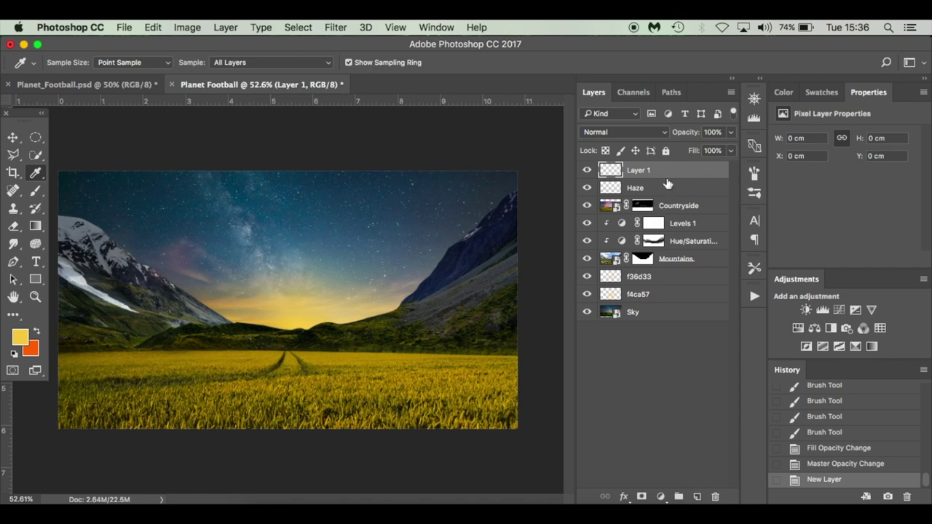
double_click(643, 169)
key(super+v)
key(Return)
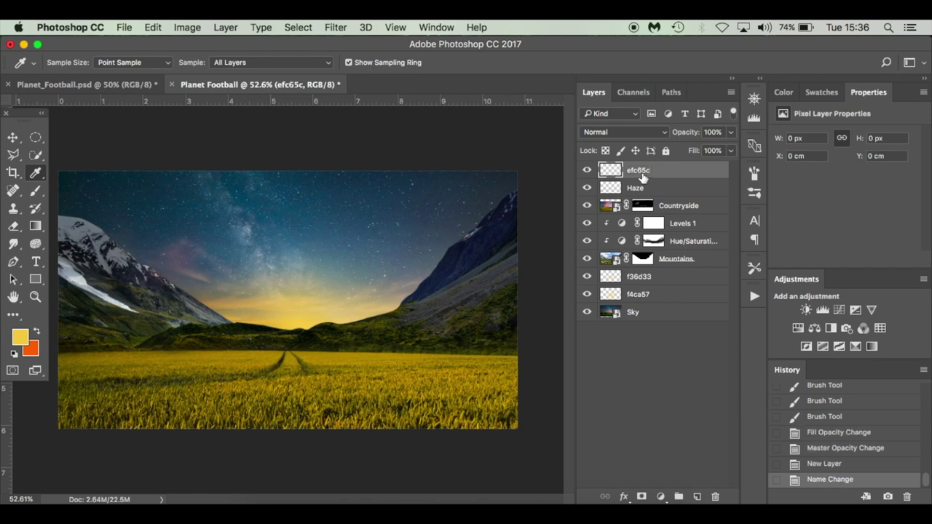
- Build up yellow light over the central valley hills with 2% flow brush dabs, enlarging the brush from 90 to 150 px
key(b)
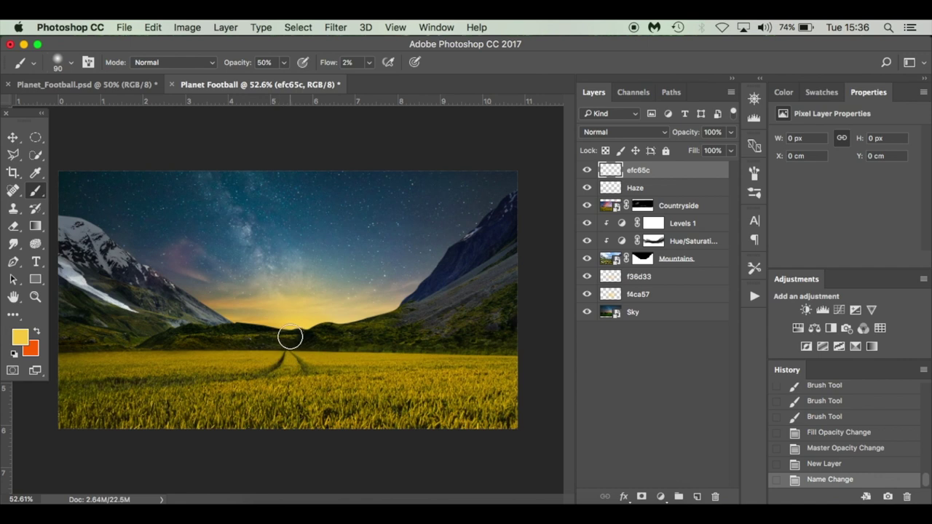
click(290, 333)
click(290, 335)
click(289, 335)
click(290, 335)
key(bracketright)
click(290, 335)
click(290, 335)
key(bracketright)
click(290, 335)
key(bracketright)
click(290, 334)
click(290, 335)
click(290, 335)
click(300, 333)
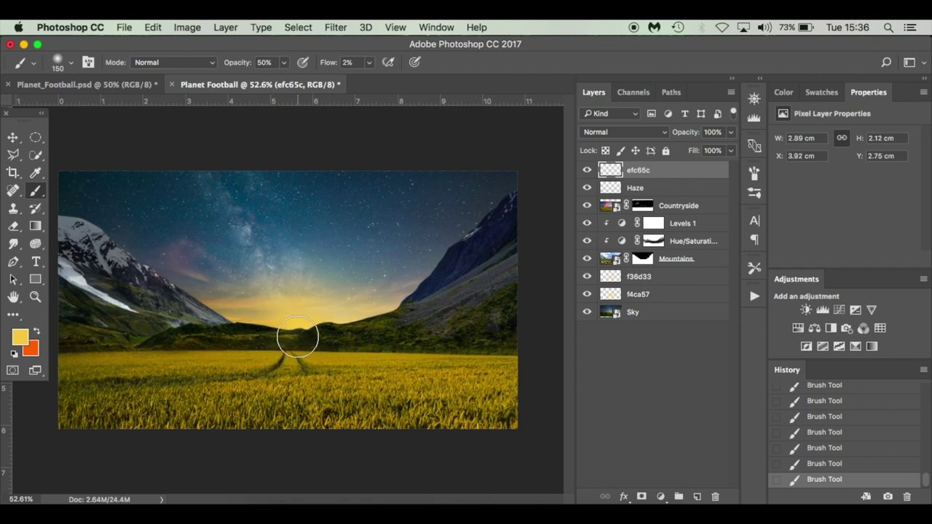
- Spread the yellow light across the valley hills with the 150 px brush and compare the image with and without that layer
click(283, 338)
click(241, 327)
click(223, 323)
click(224, 325)
click(215, 323)
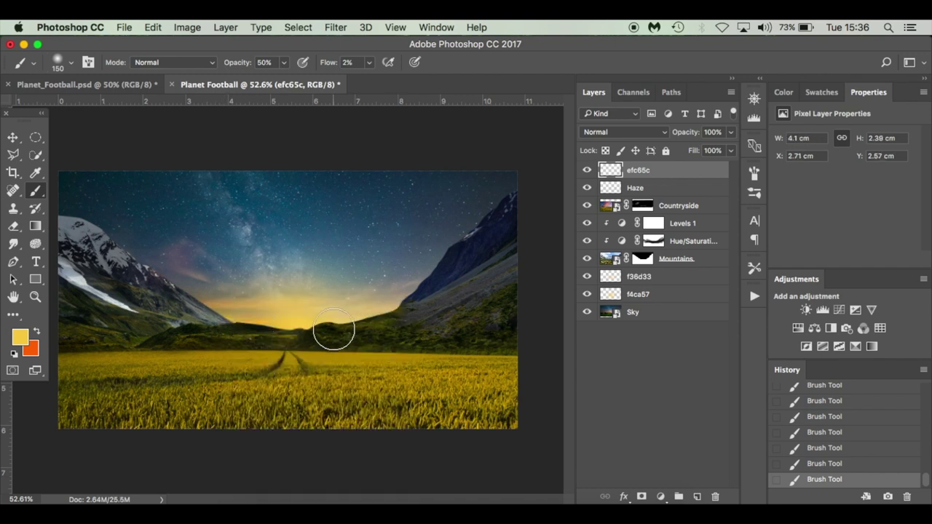
drag(217, 318, 286, 332)
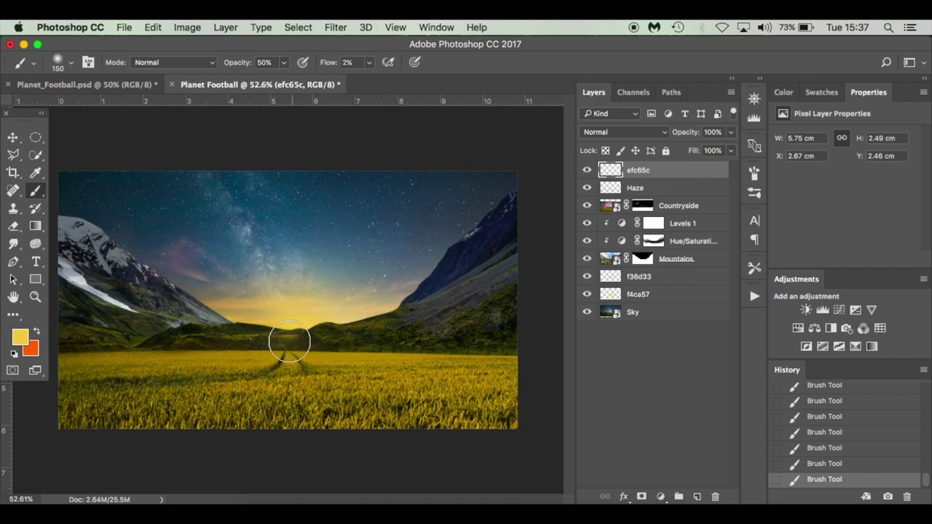
key(super+Tab)
key(super+Tab)
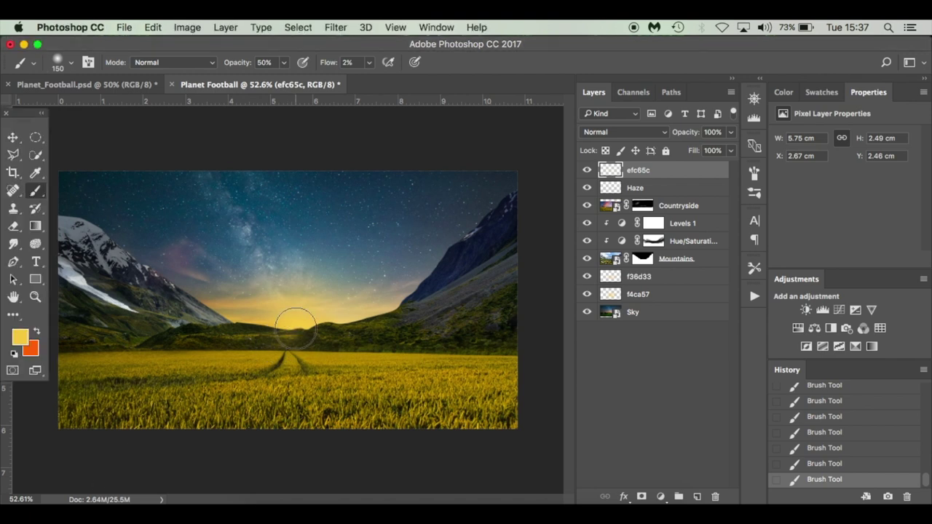
click(587, 171)
click(587, 171)
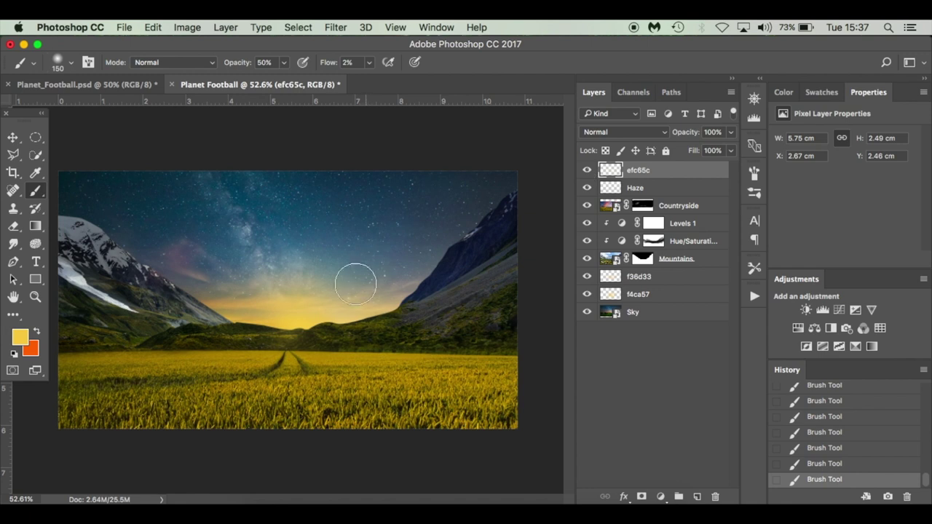
- Reduce the brush to 90 px and paint yellow light along the inner slopes of both mountains
click(399, 303)
key(bracketleft)
key(bracketleft)
key(bracketleft)
mouse_move(392, 306)
mouse_down()
mouse_move(422, 287)
mouse_move(386, 313)
mouse_move(435, 276)
mouse_up()
mouse_move(211, 312)
mouse_down()
mouse_move(171, 286)
mouse_move(239, 318)
mouse_move(170, 284)
mouse_move(237, 317)
mouse_move(173, 289)
mouse_move(228, 315)
mouse_move(178, 292)
mouse_up()
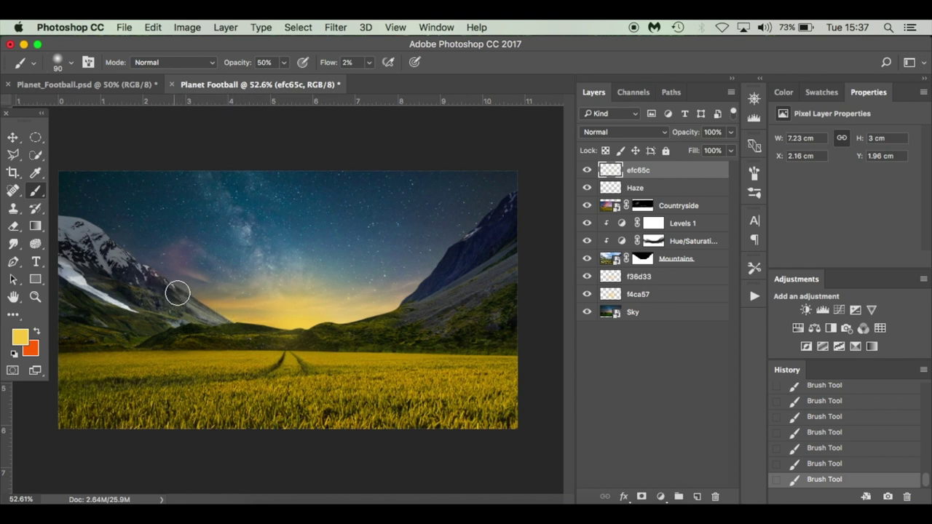
mouse_move(393, 298)
mouse_down()
mouse_move(474, 262)
mouse_move(406, 298)
mouse_move(449, 257)
mouse_move(377, 313)
mouse_move(434, 282)
mouse_move(361, 318)
mouse_move(417, 295)
mouse_move(345, 325)
mouse_move(430, 287)
mouse_move(257, 323)
mouse_move(210, 315)
mouse_move(174, 292)
mouse_move(215, 320)
mouse_move(174, 319)
mouse_move(141, 307)
mouse_move(190, 313)
mouse_move(126, 296)
mouse_move(218, 305)
mouse_move(246, 321)
mouse_move(160, 301)
mouse_move(236, 316)
mouse_move(176, 311)
mouse_move(198, 311)
mouse_move(193, 332)
mouse_move(160, 338)
mouse_move(190, 326)
mouse_move(281, 331)
mouse_move(326, 322)
mouse_move(188, 304)
mouse_move(225, 318)
mouse_move(146, 289)
mouse_move(306, 319)
mouse_move(405, 309)
mouse_move(435, 296)
mouse_up()
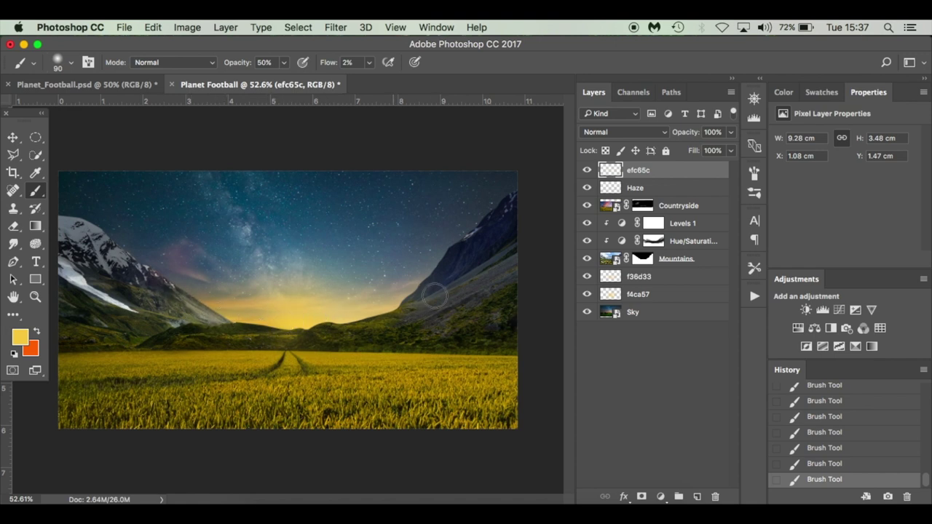
- Compare the image with and without the efc65c layer and rename it "efc65c - Light"
click(588, 171)
click(588, 170)
click(587, 170)
click(587, 170)
click(588, 170)
click(588, 170)
double_click(652, 174)
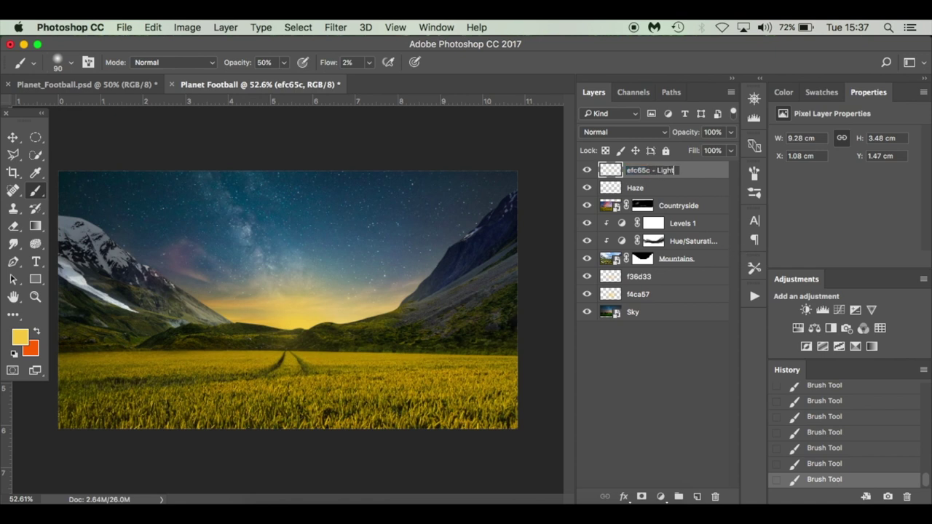
text(- Light)
key(Return)
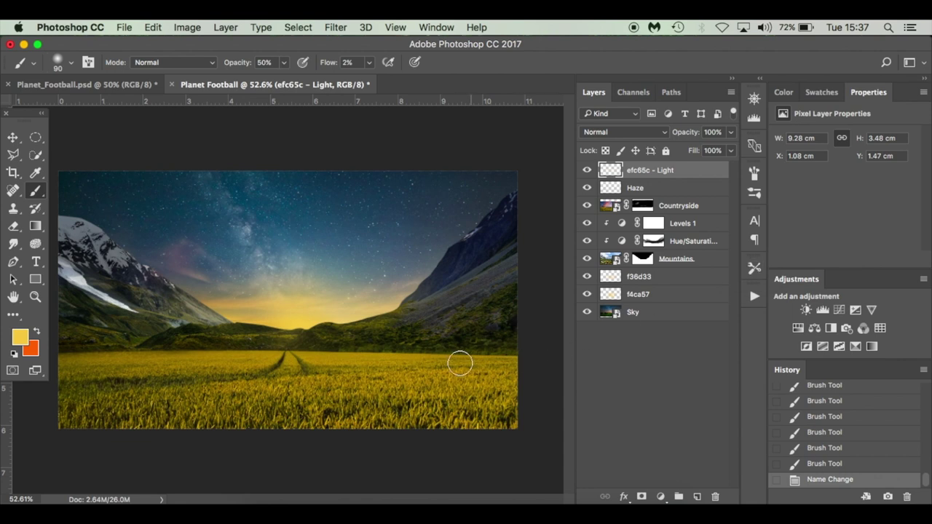
- Add a Levels adjustment clipped to the Countryside layer and set its midtones to 0.86
key(v)
click(391, 380)
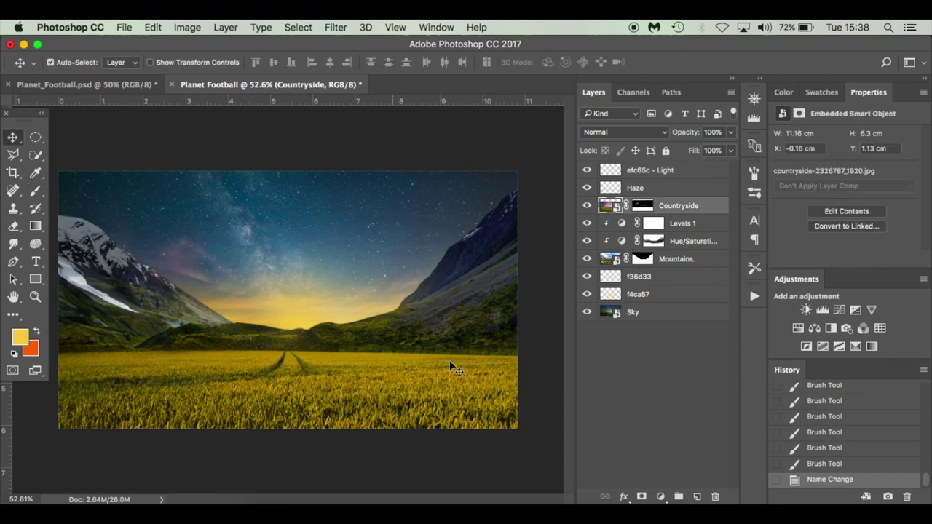
click(660, 496)
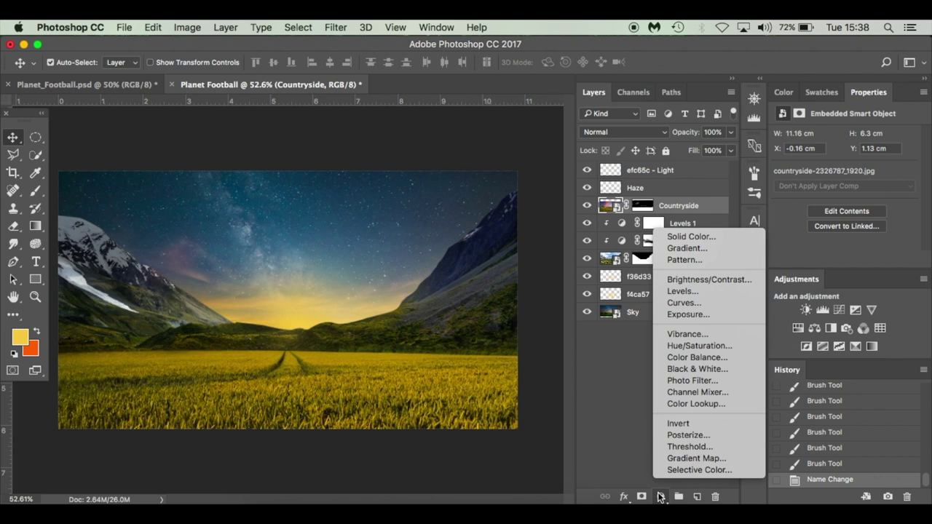
click(704, 292)
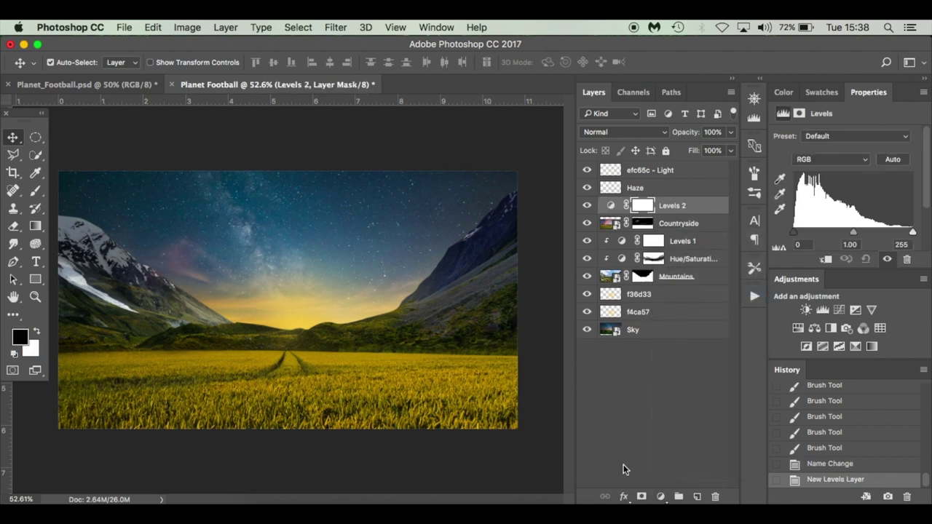
right_click(706, 208)
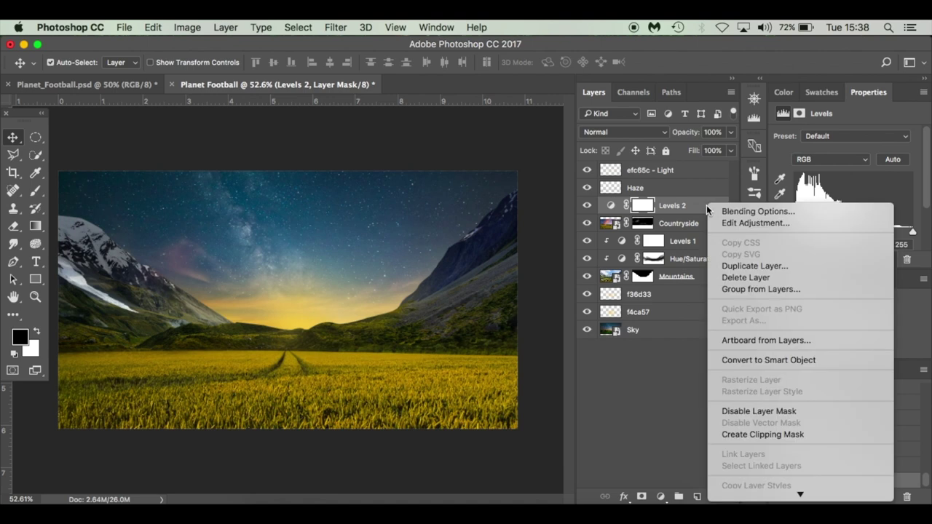
click(763, 434)
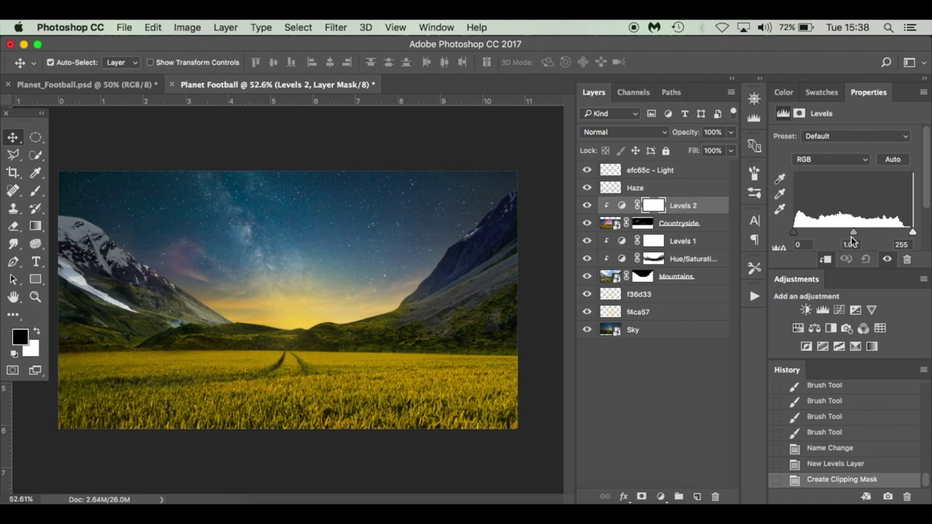
drag(852, 230, 855, 230)
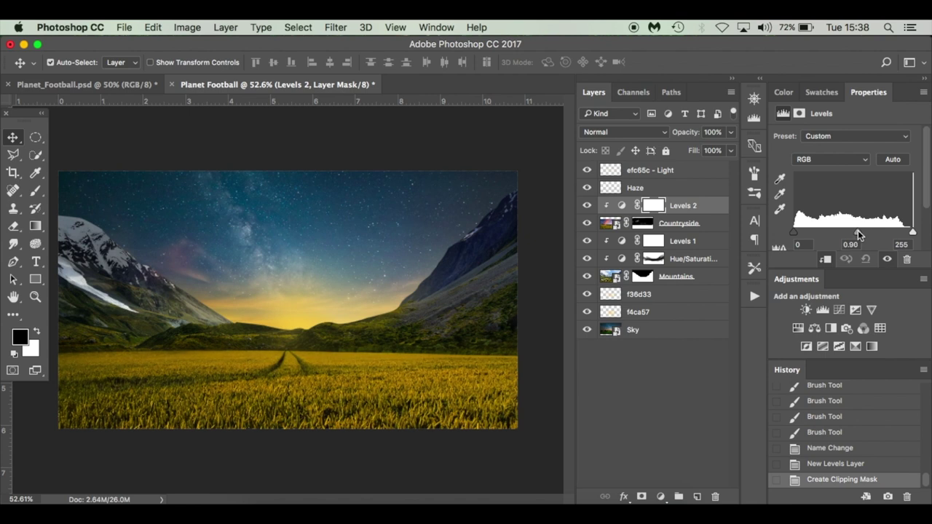
drag(858, 234, 860, 234)
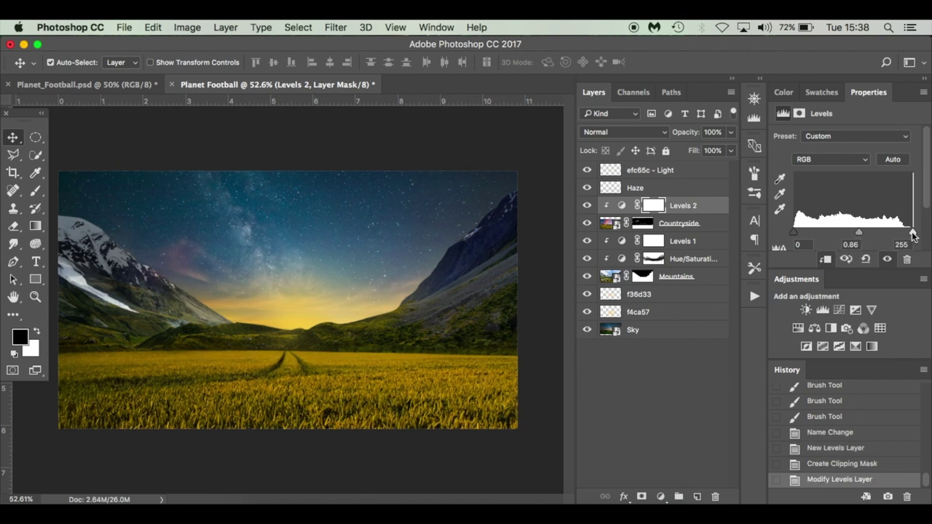
- Set the Levels 2 white input level to 242 and compare the field with and without the adjustment
drag(912, 235, 908, 235)
click(586, 206)
click(586, 206)
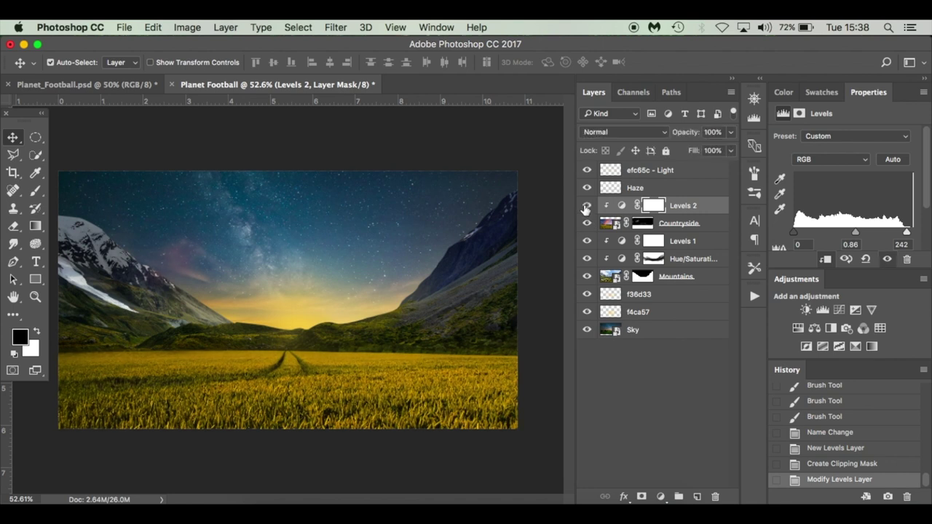
click(632, 393)
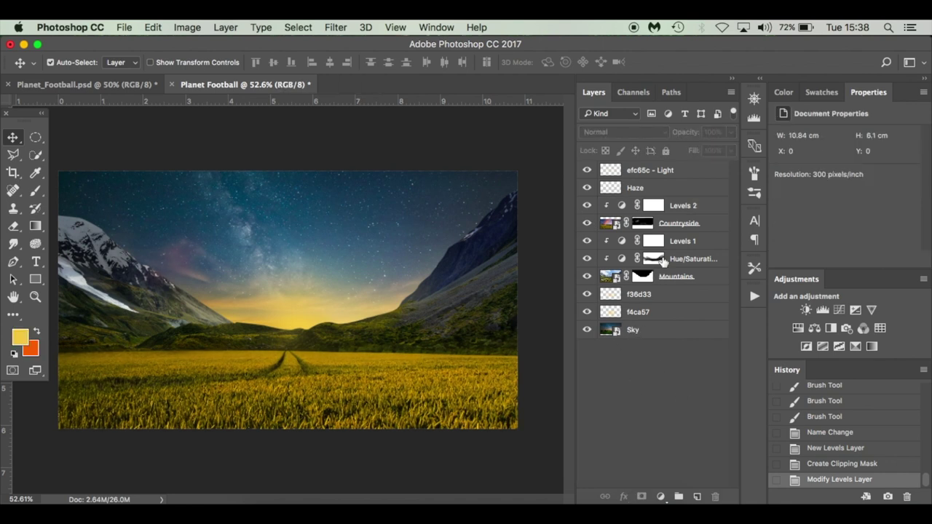
- Group all layers from efc65c - Light down to Sky and name the group "Background"
click(698, 172)
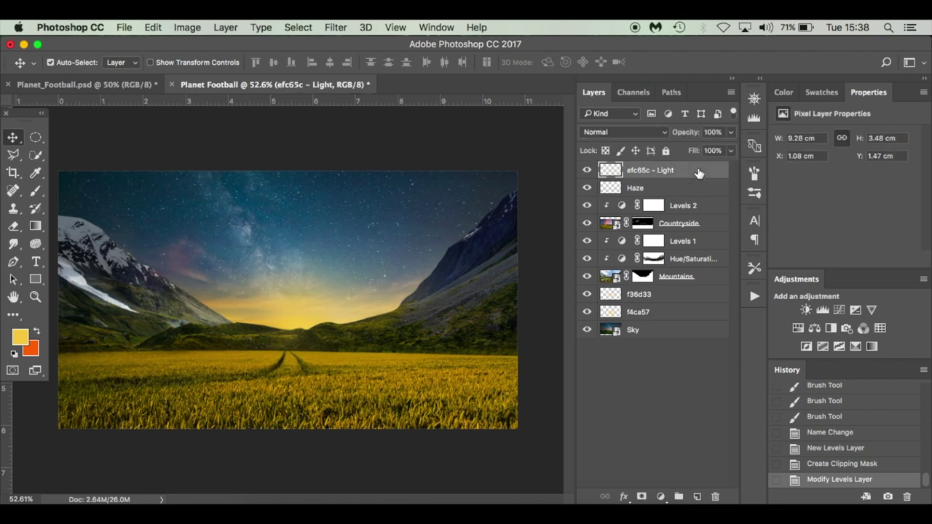
shift+click(695, 330)
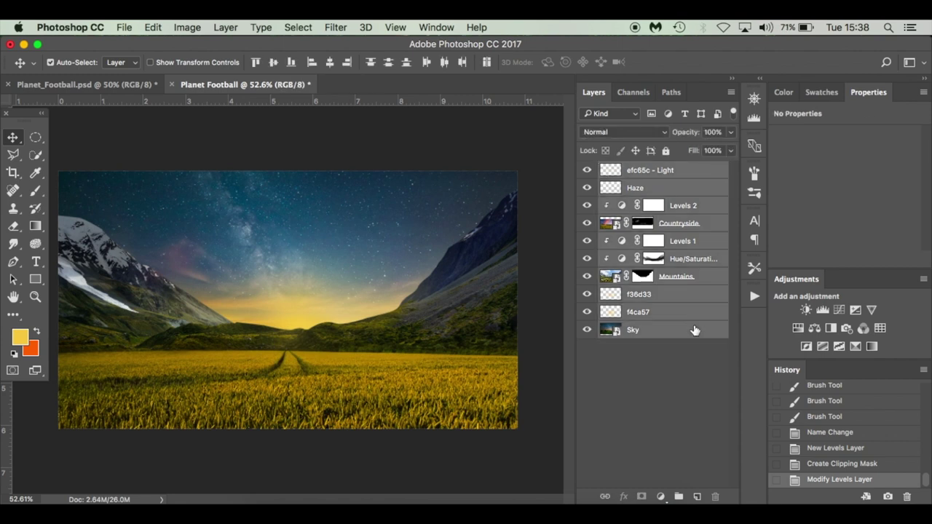
key(super+g)
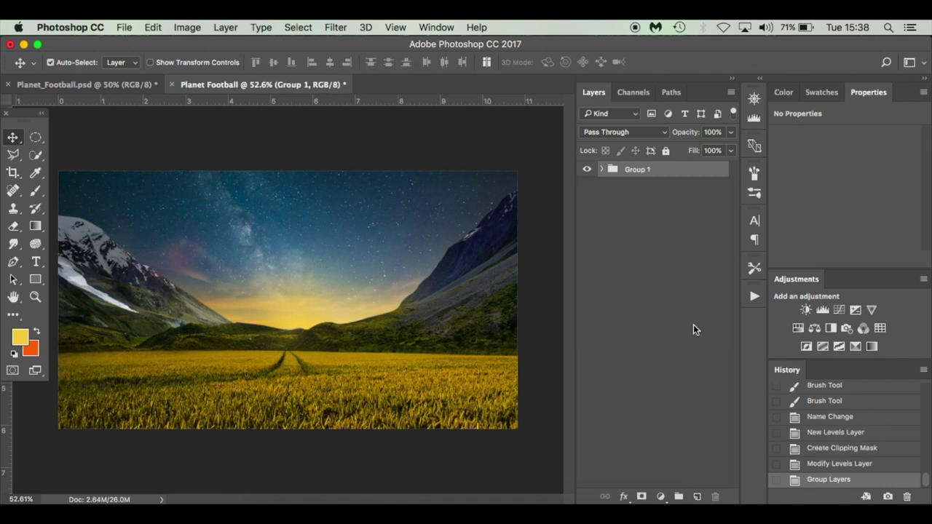
double_click(653, 168)
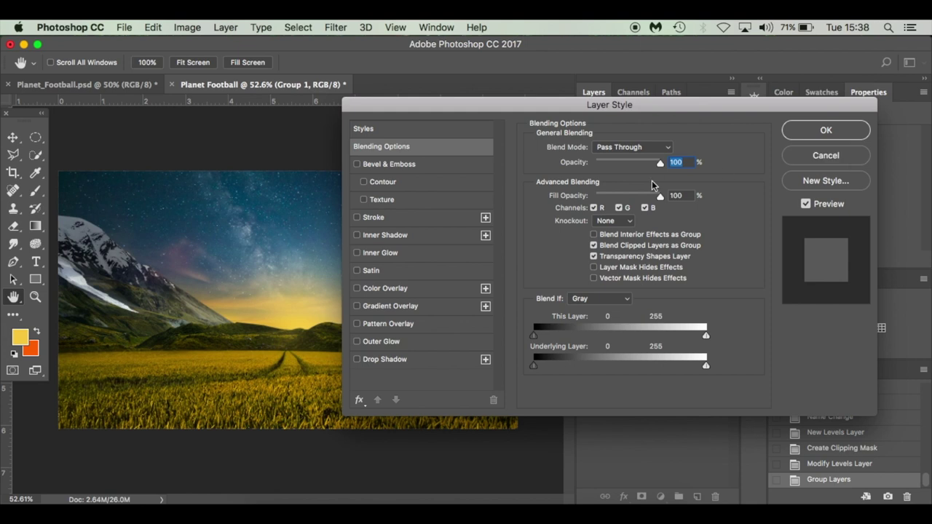
key(Escape)
double_click(631, 169)
text(Background)
key(Return)
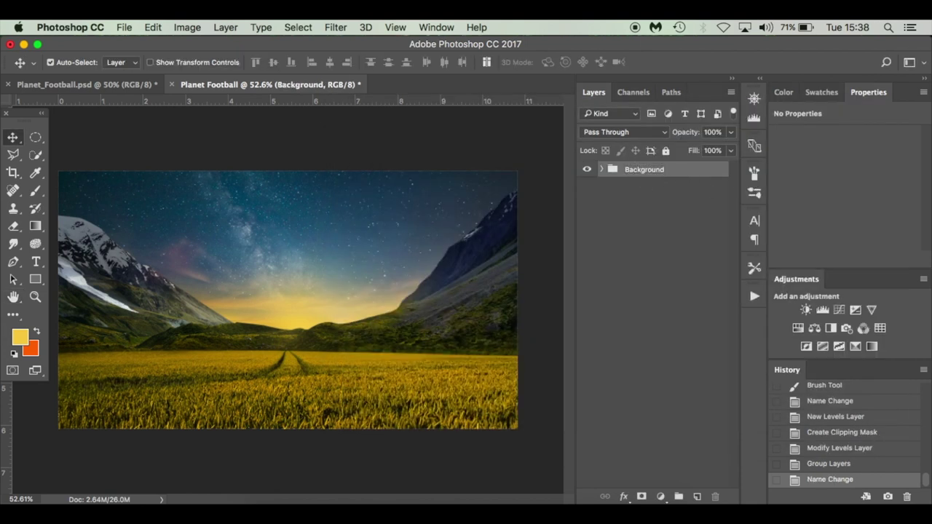
click(615, 222)
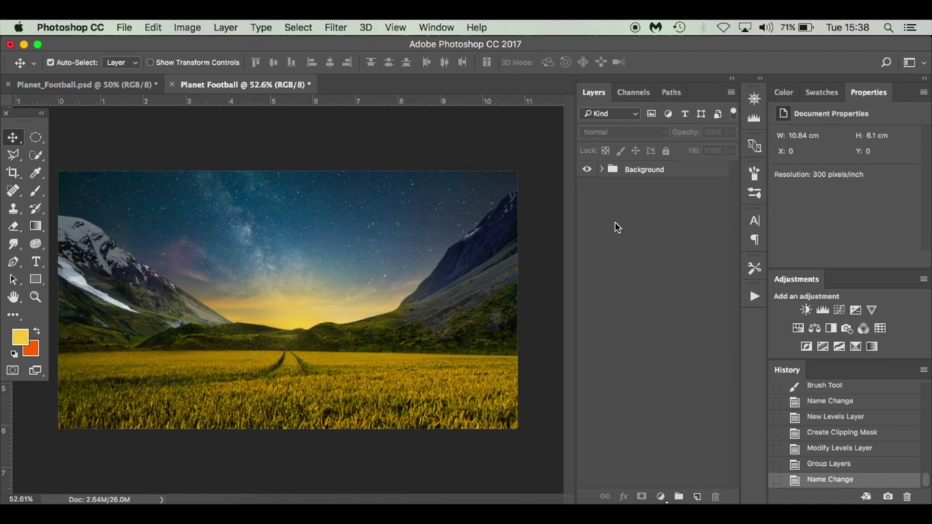
- Place football.jpg as an embedded smart object above the Background group, centred on the canvas
click(688, 172)
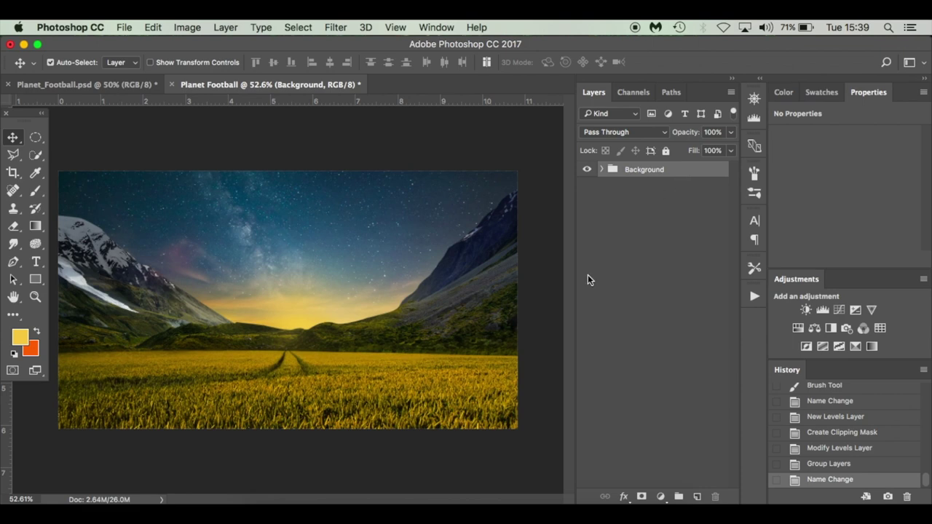
click(266, 509)
drag(572, 218, 298, 293)
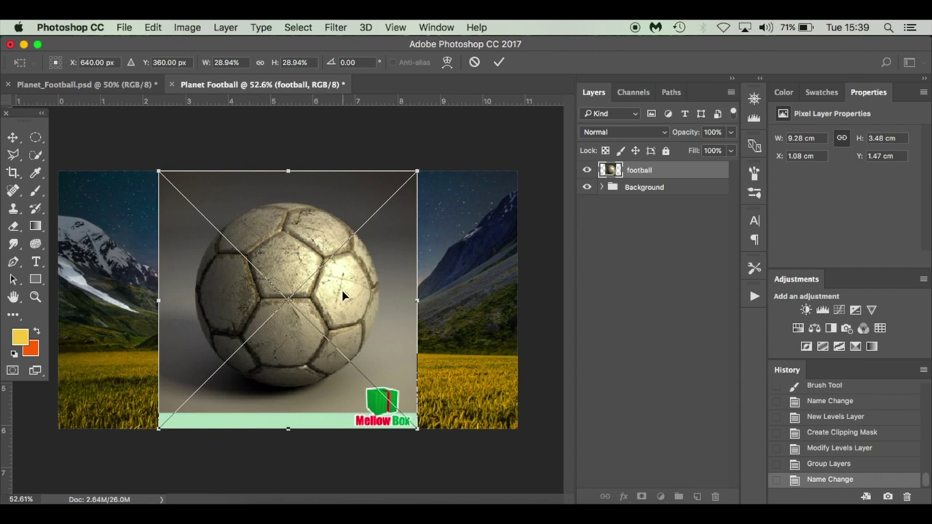
key(Return)
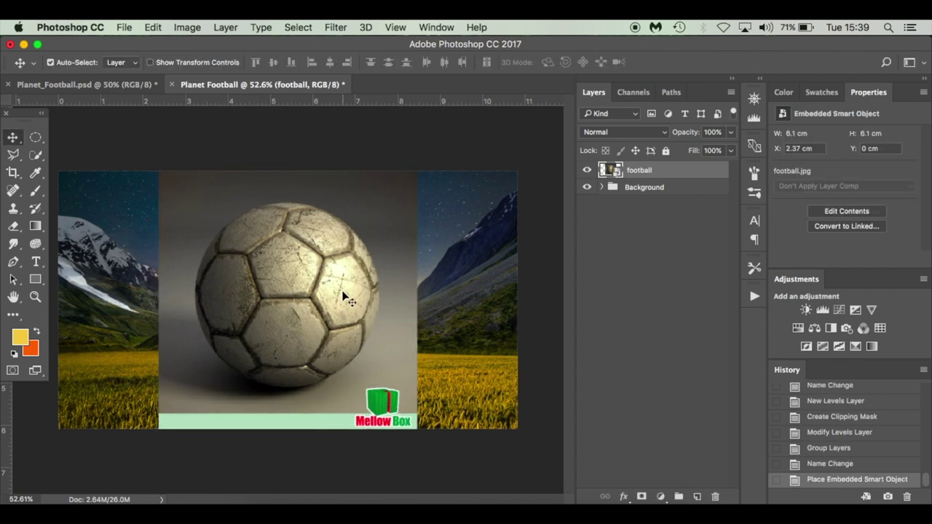
- Draw a circular path about 484 px across over the ball with the Ellipse Tool in Path mode
click(36, 284)
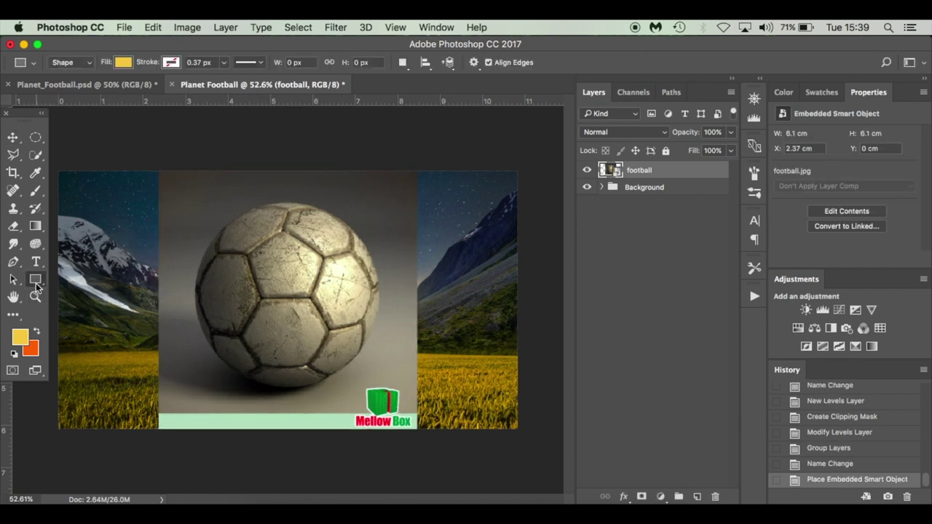
click(36, 283)
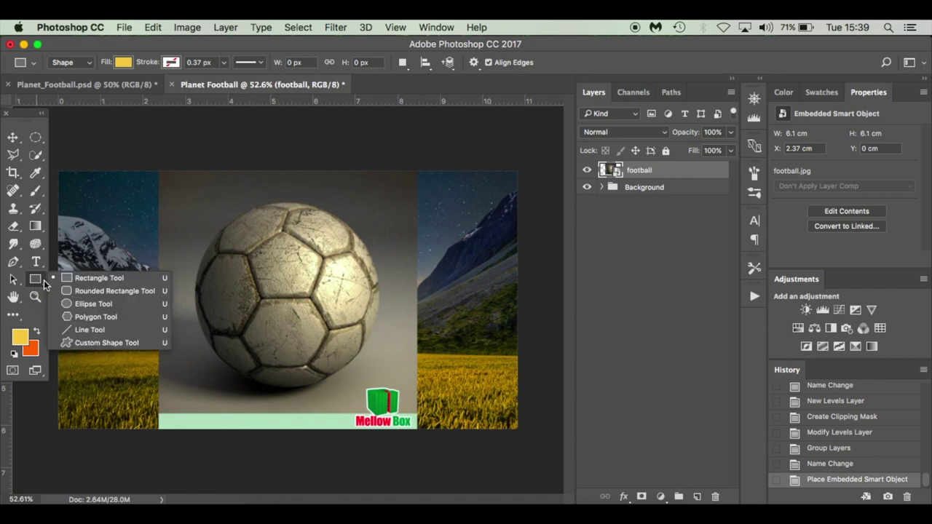
click(115, 304)
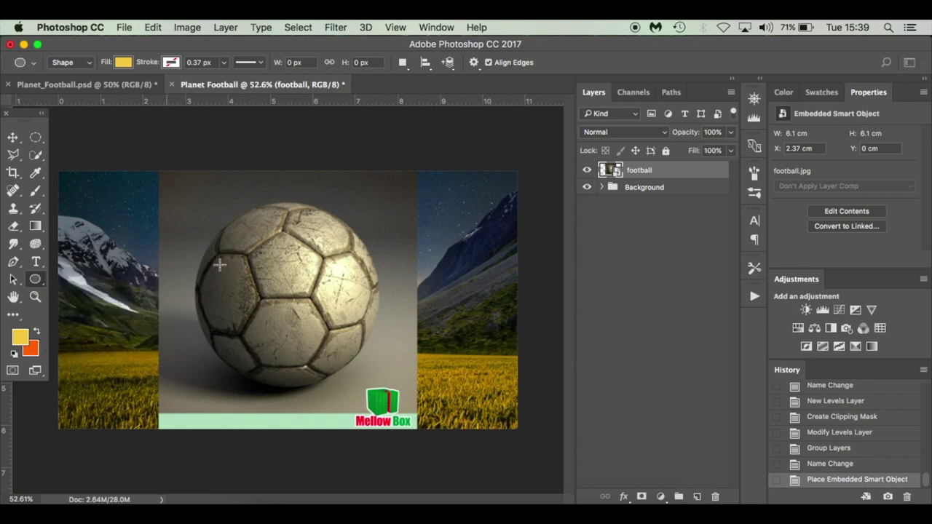
click(71, 62)
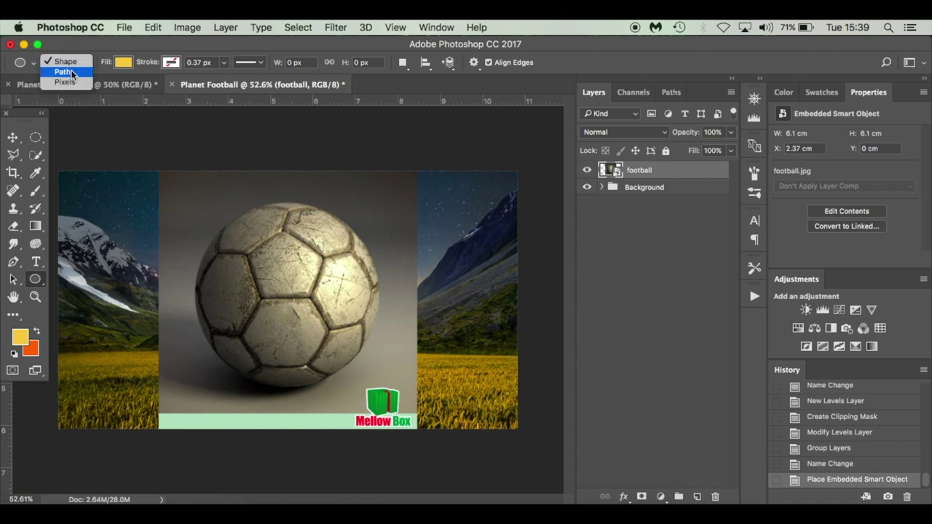
click(71, 72)
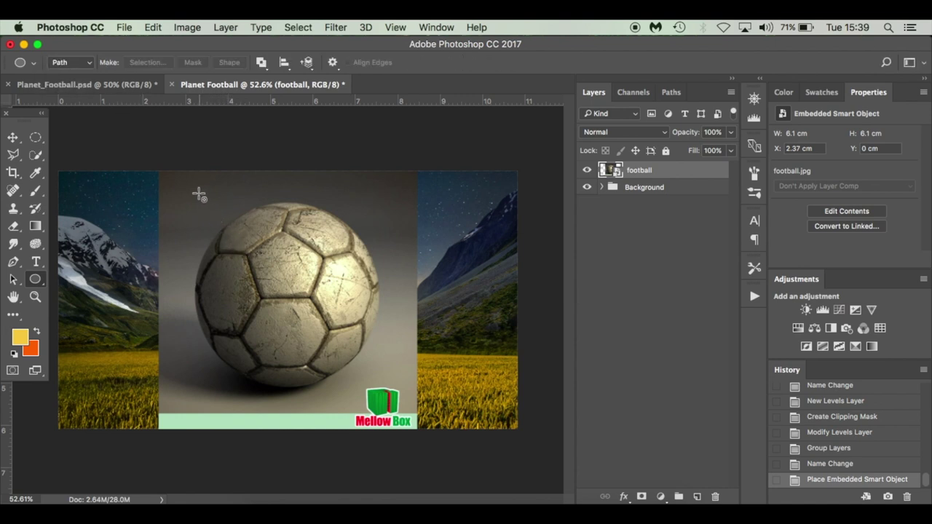
drag(192, 196, 372, 370)
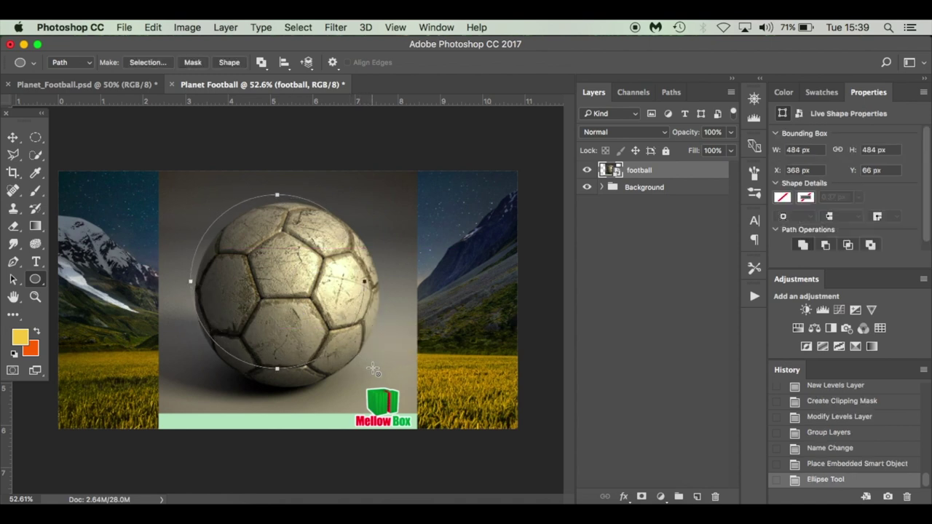
- Transform the circular path to fit the ball's outline, about 503 px wide and 493 px high
key(super+t)
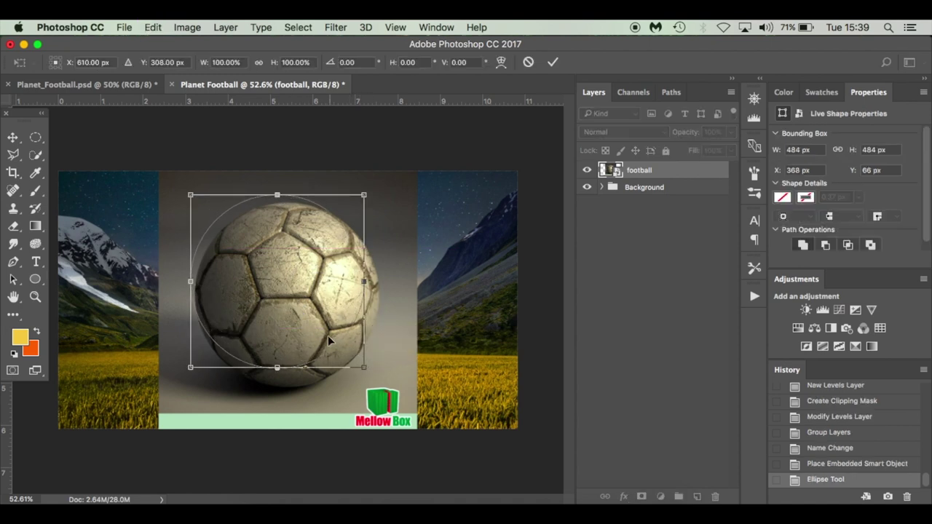
drag(312, 325, 318, 337)
drag(375, 295, 377, 295)
drag(205, 295, 197, 295)
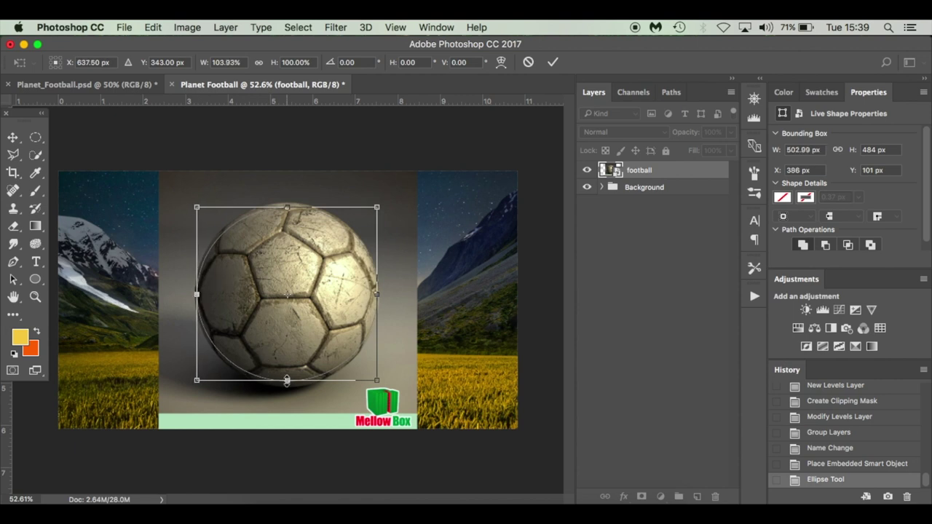
drag(287, 380, 288, 384)
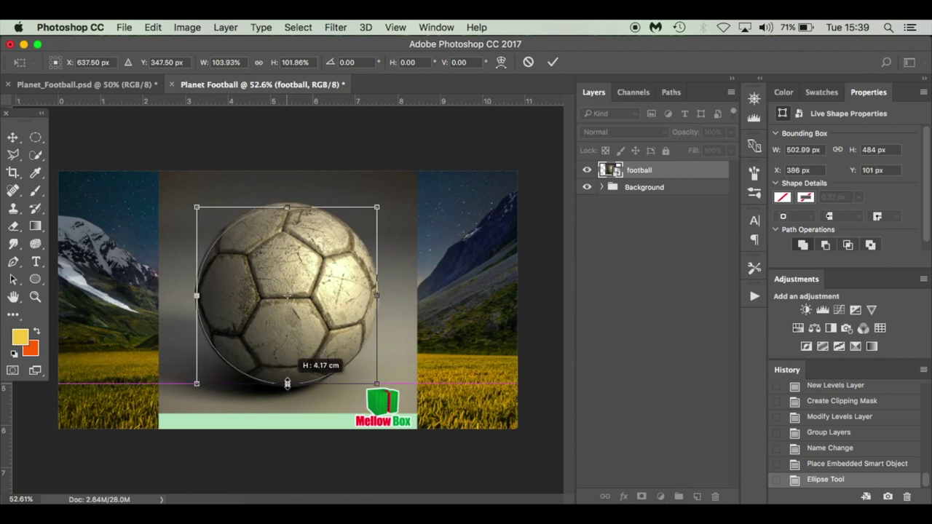
drag(288, 384, 287, 383)
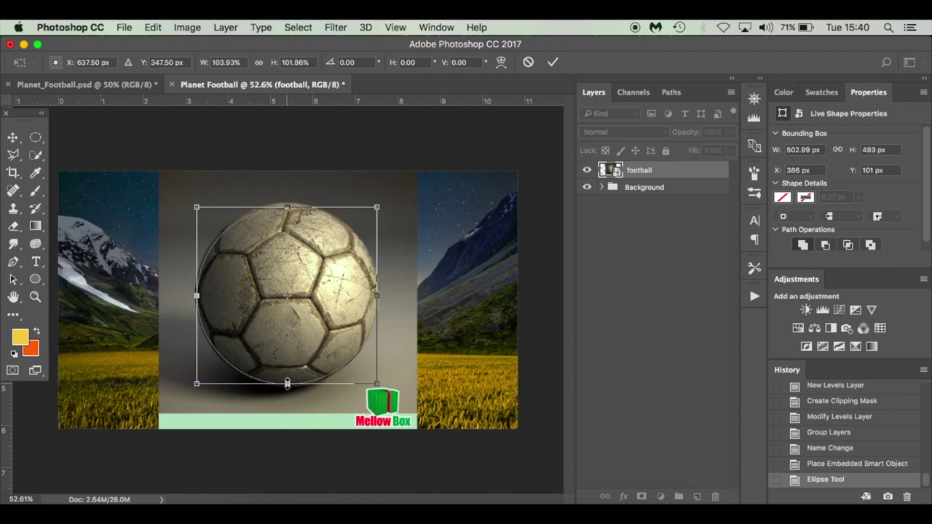
key(Return)
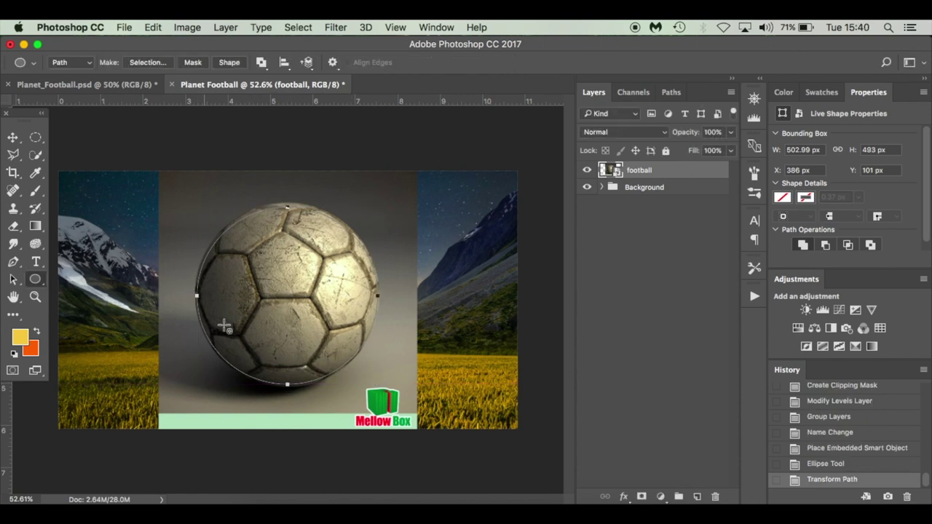
- Turn the path into a new anti-aliased selection with 0 px feather and mask the football layer with it
click(156, 61)
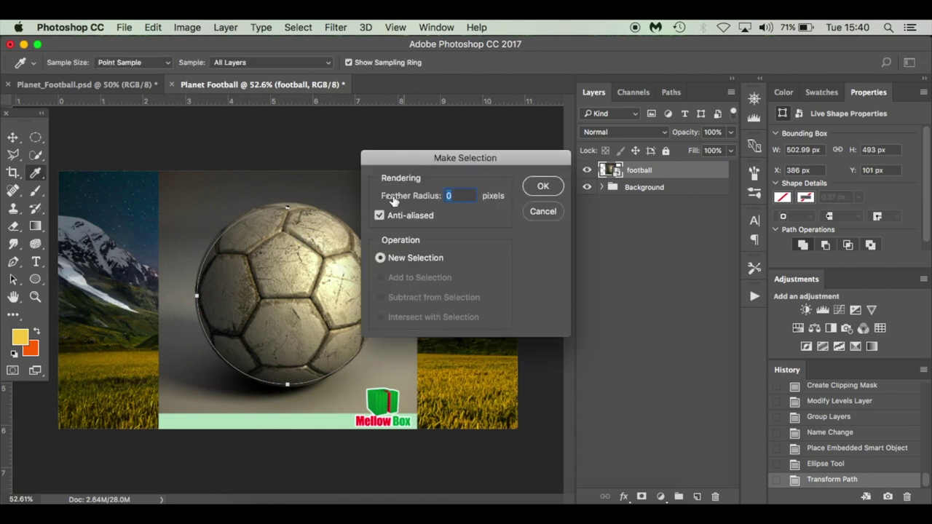
click(543, 188)
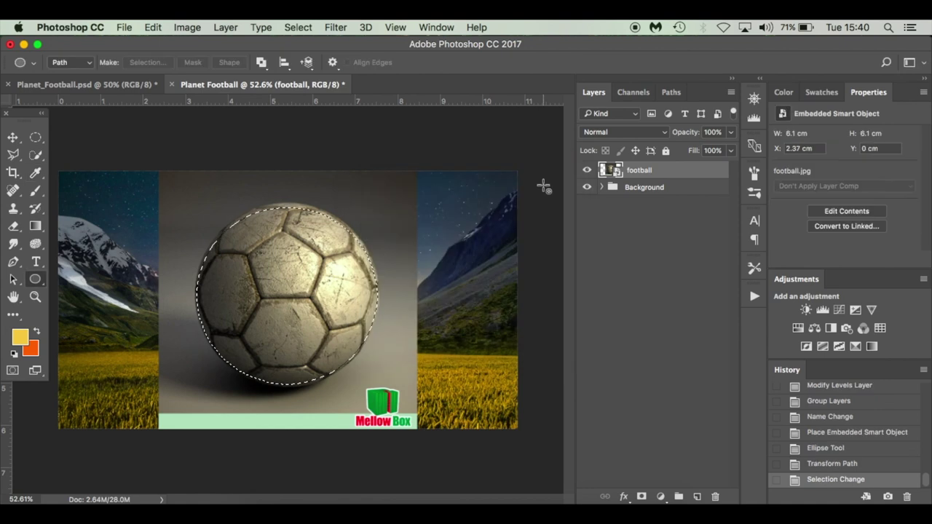
click(642, 497)
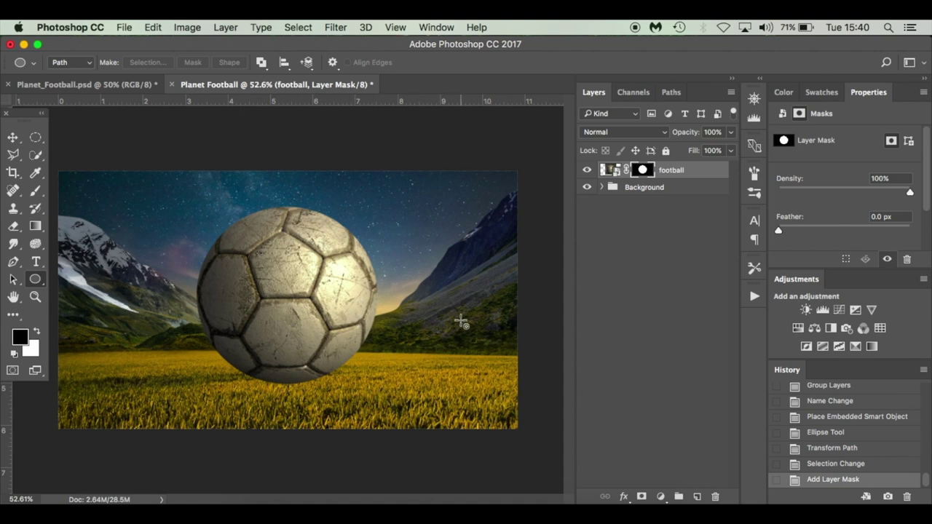
- Scale the masked football to 30%, move it into the sky above the valley, and rotate its bright side towards the sunset
key(super+t)
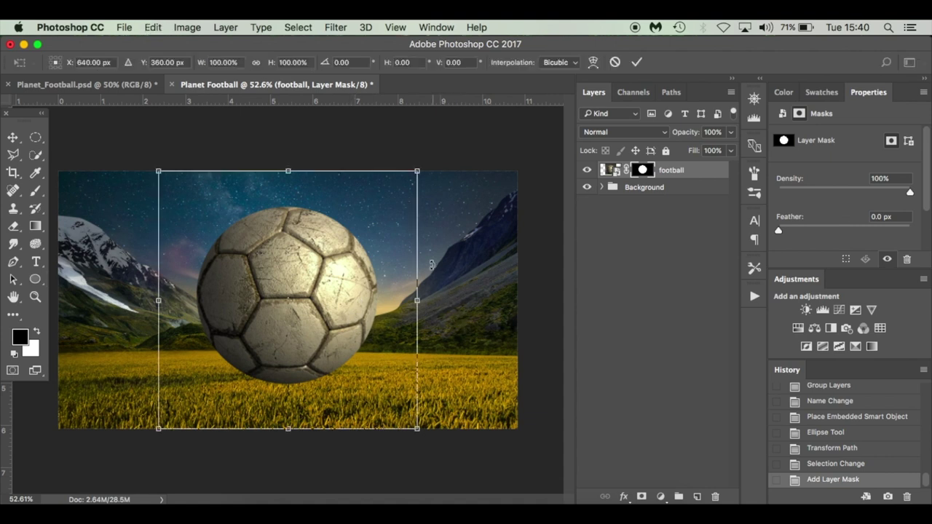
drag(420, 172, 331, 265)
drag(309, 299, 348, 258)
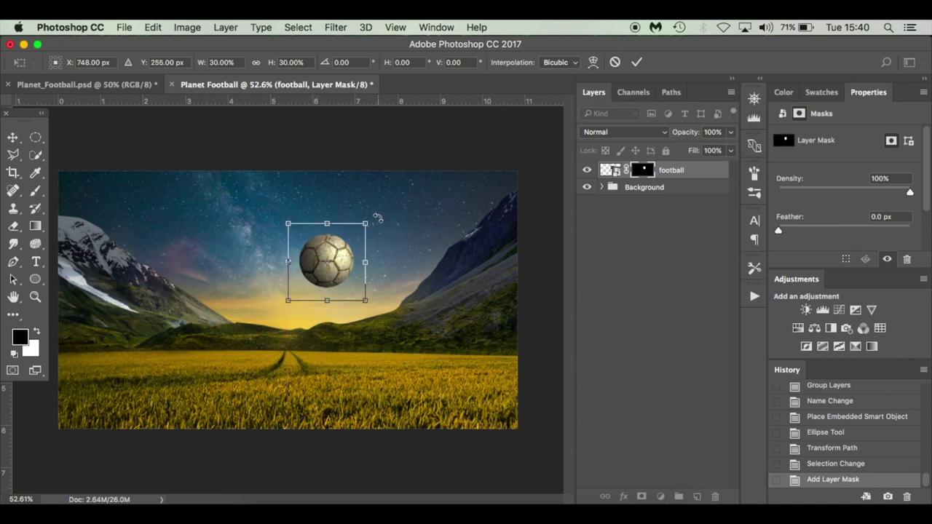
drag(381, 220, 290, 321)
key(Return)
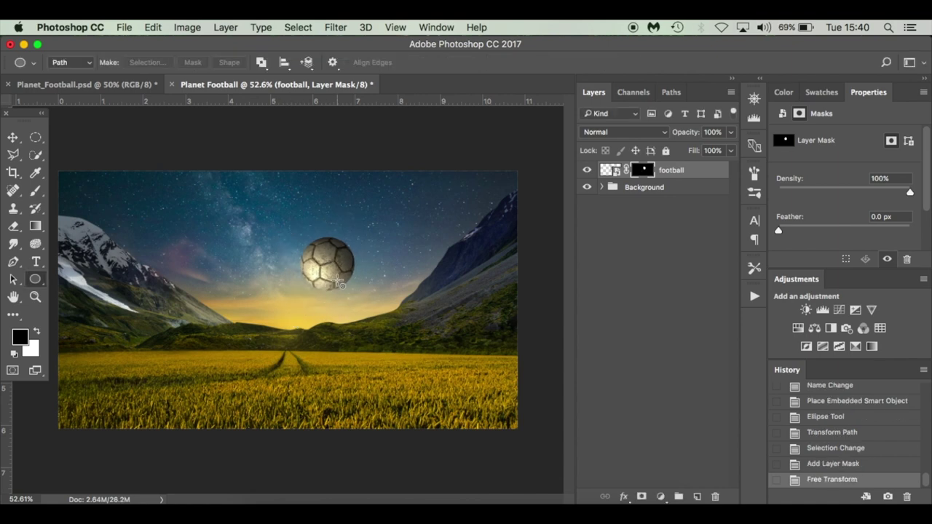
- Check the ball's placement in the finished Planet_Football.psd and move the football slightly right in the working document to match
click(131, 81)
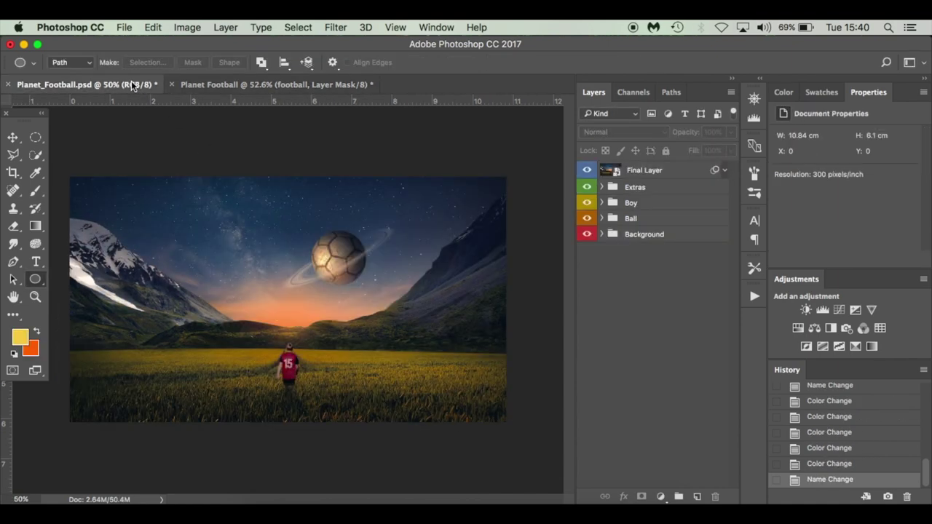
click(231, 83)
key(v)
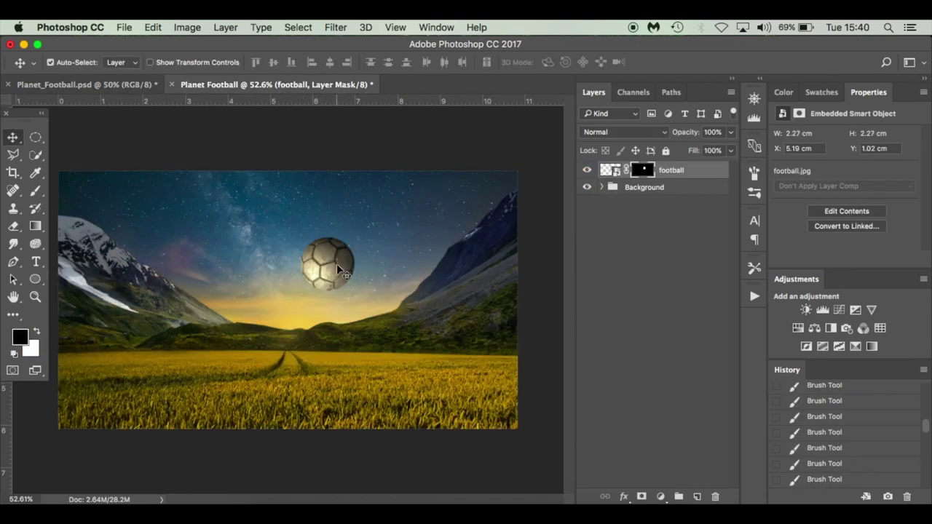
drag(337, 267, 348, 267)
- Scale the football layer down slightly to about 2.08 cm wide and high
key(super+t)
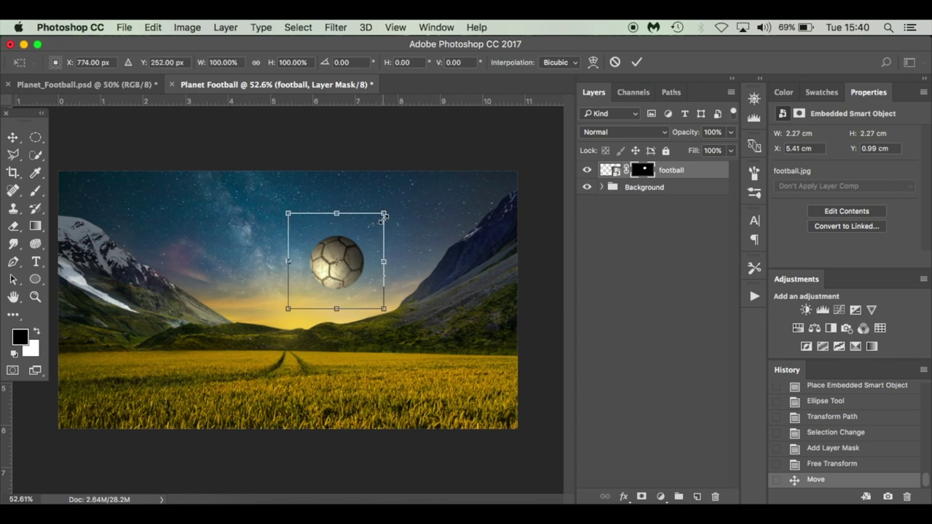
drag(384, 212, 380, 217)
key(Return)
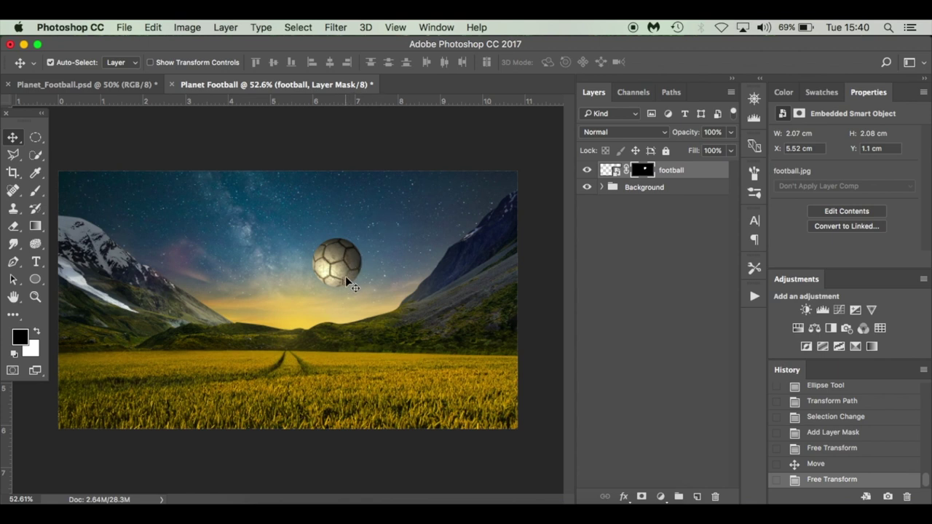
key(ctrl+t)
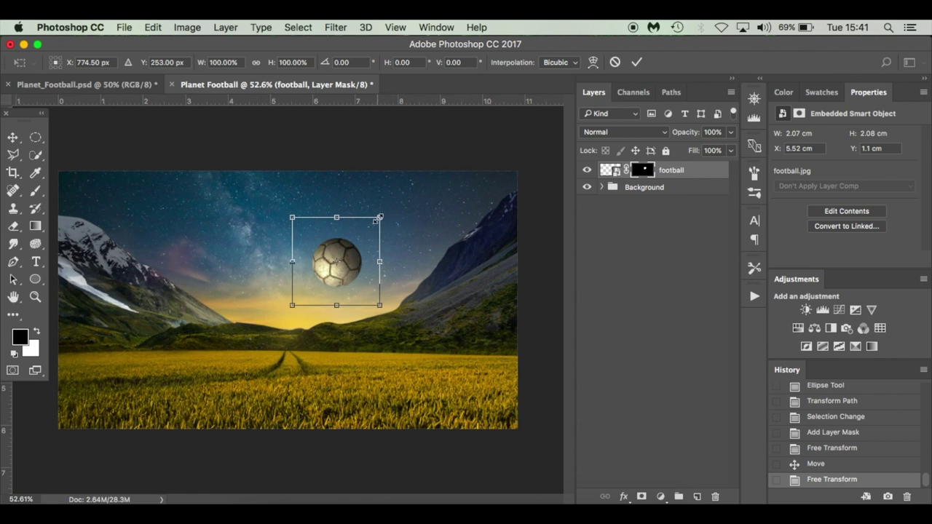
drag(379, 216, 377, 215)
key(Return)
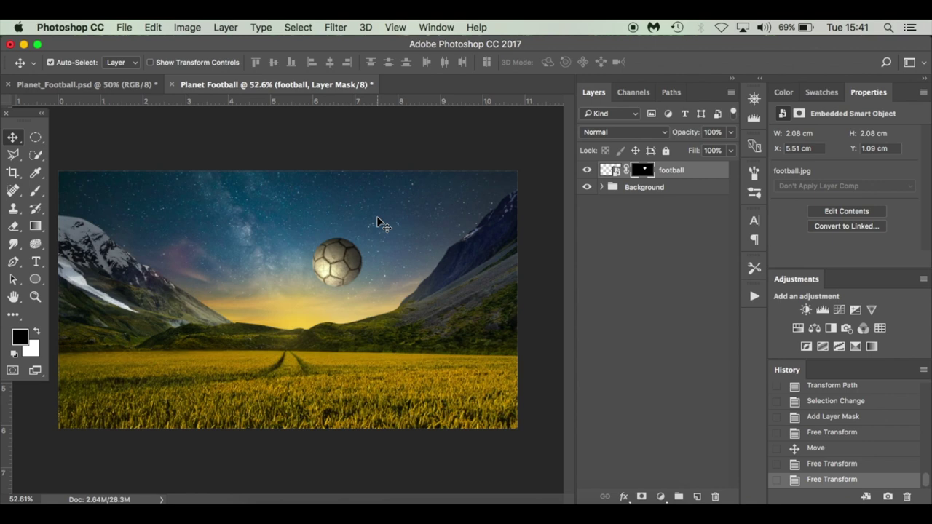
- Soften the football's rim by painting black on its layer mask with a 25 px brush at 50% opacity and 2% flow
click(642, 170)
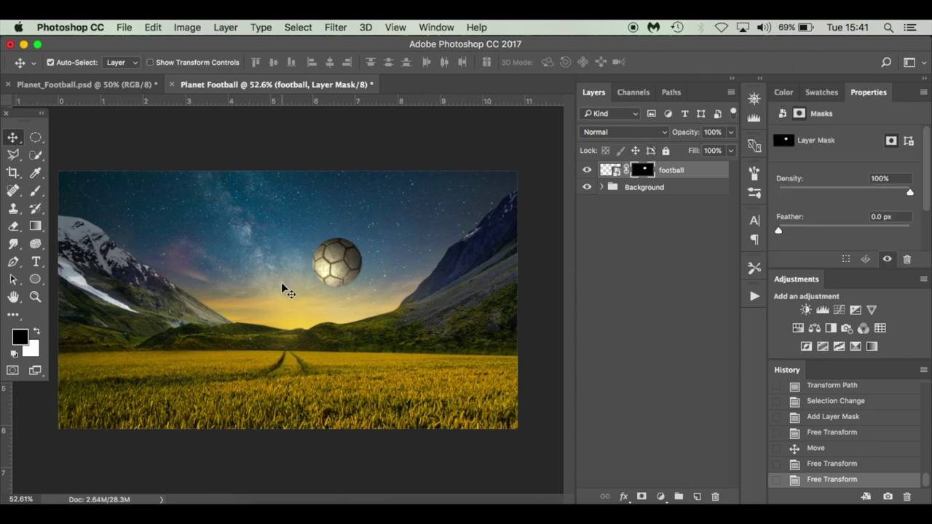
key(b)
scroll(283, 279, up, 5)
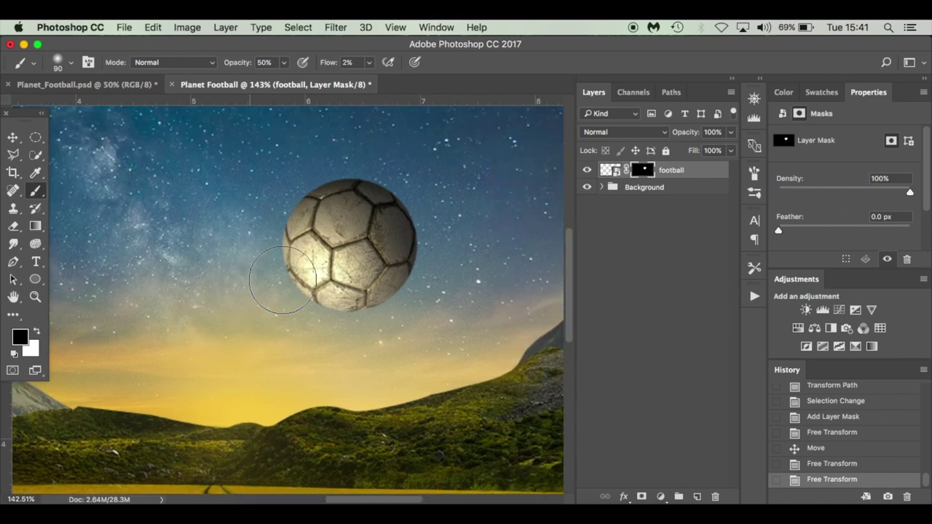
scroll(282, 280, up, 1)
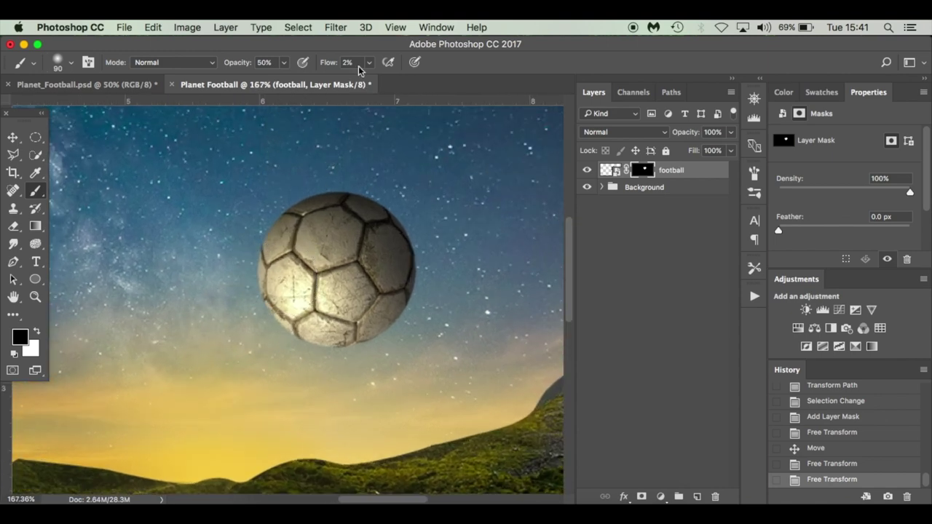
key(bracketleft)
key(bracketleft)
key(bracketleft)
key(bracketleft)
key(bracketleft)
key(bracketleft)
key(bracketleft)
key(bracketleft)
key(bracketleft)
mouse_move(355, 191)
mouse_down()
mouse_move(393, 210)
mouse_move(414, 256)
mouse_move(414, 287)
mouse_move(390, 331)
mouse_move(354, 347)
mouse_move(296, 342)
mouse_move(268, 309)
mouse_move(262, 231)
mouse_move(316, 194)
mouse_move(356, 196)
mouse_up()
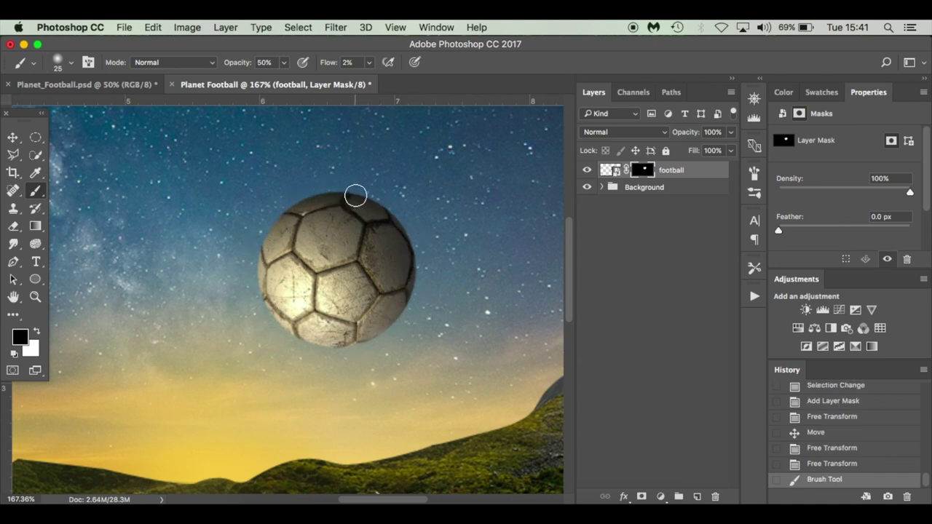
mouse_move(269, 222)
mouse_down()
mouse_move(257, 273)
mouse_move(273, 328)
mouse_move(312, 354)
mouse_move(363, 361)
mouse_move(390, 335)
mouse_up()
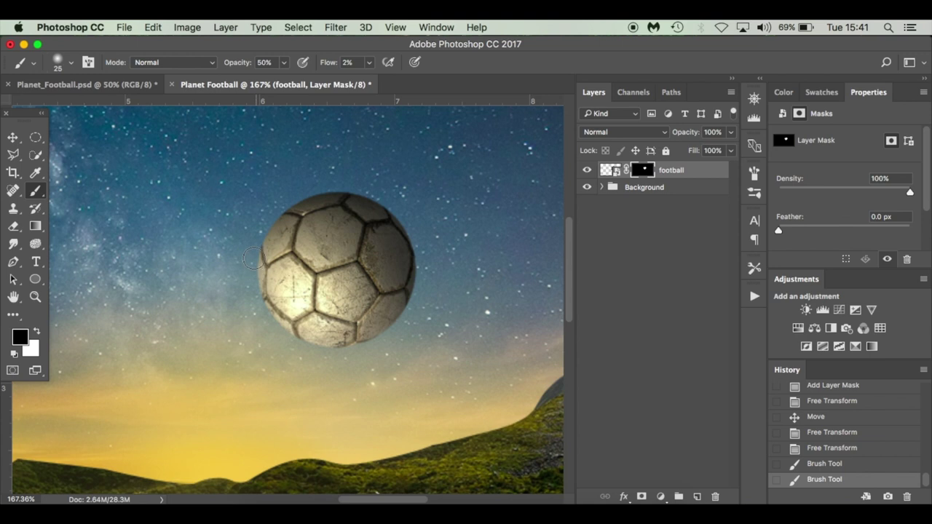
mouse_move(307, 336)
mouse_down()
mouse_move(339, 348)
mouse_move(372, 342)
mouse_up()
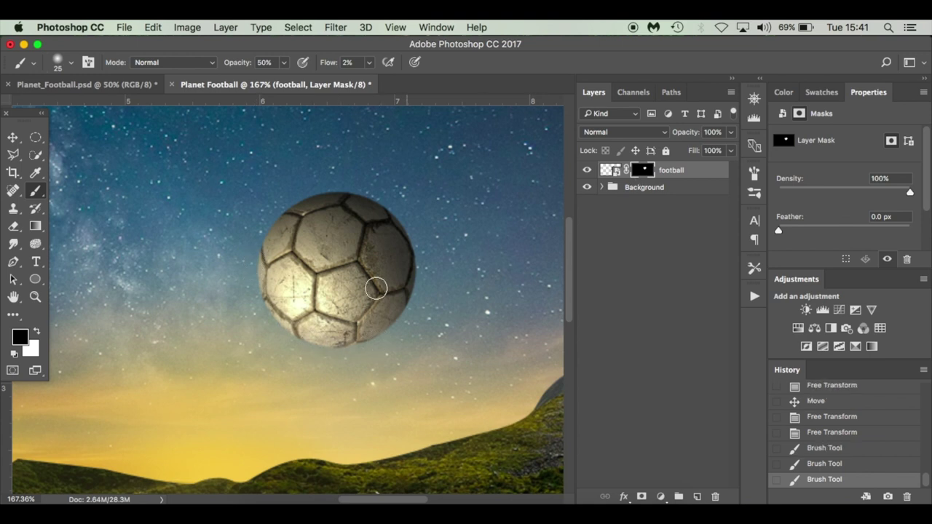
- Compare the football before and after the mask edits, then brush its layer mask once more along the ball's upper-left edge
click(853, 434)
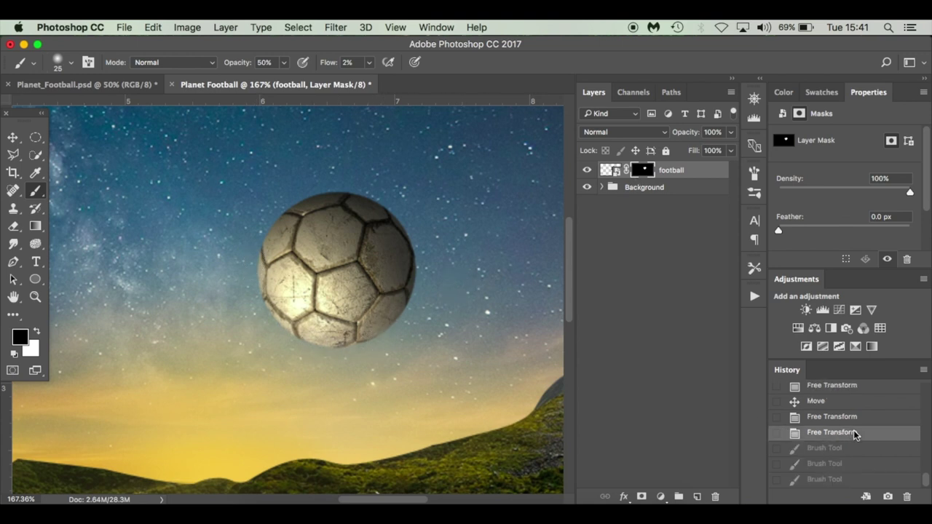
click(850, 481)
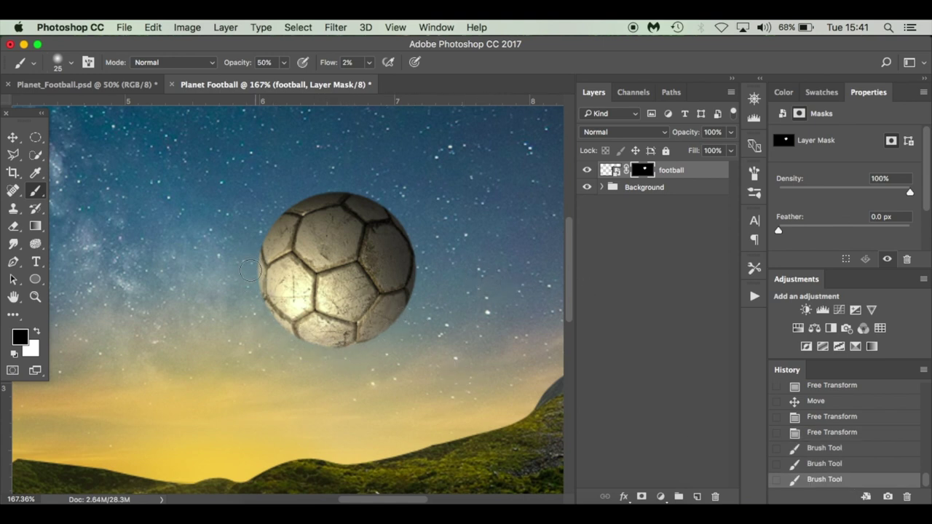
click(280, 216)
key(super+0)
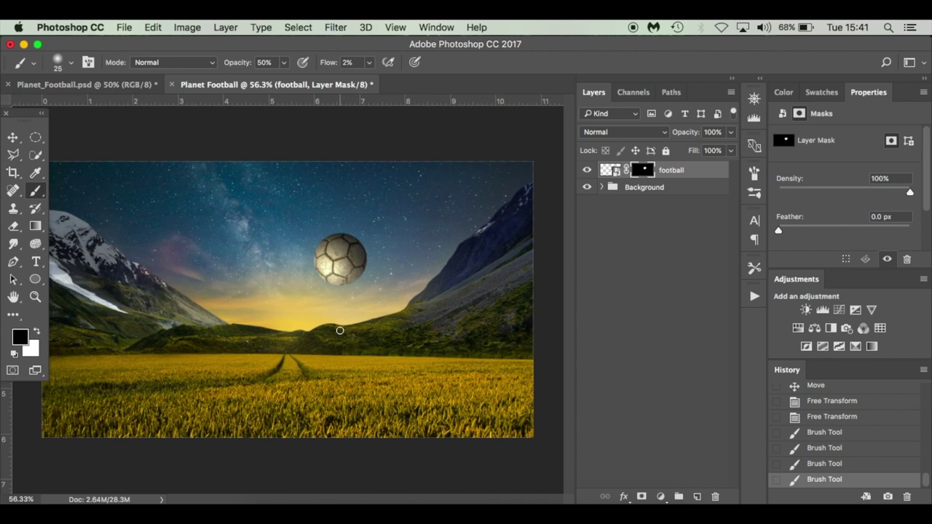
- Sample the yellow glow at the horizon as the foreground colour and copy its hex code edc45d
key(i)
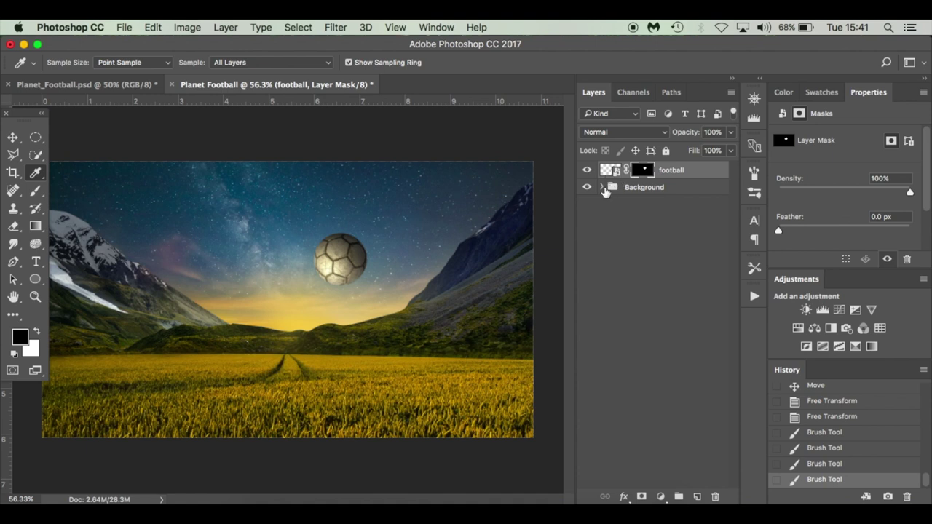
click(653, 188)
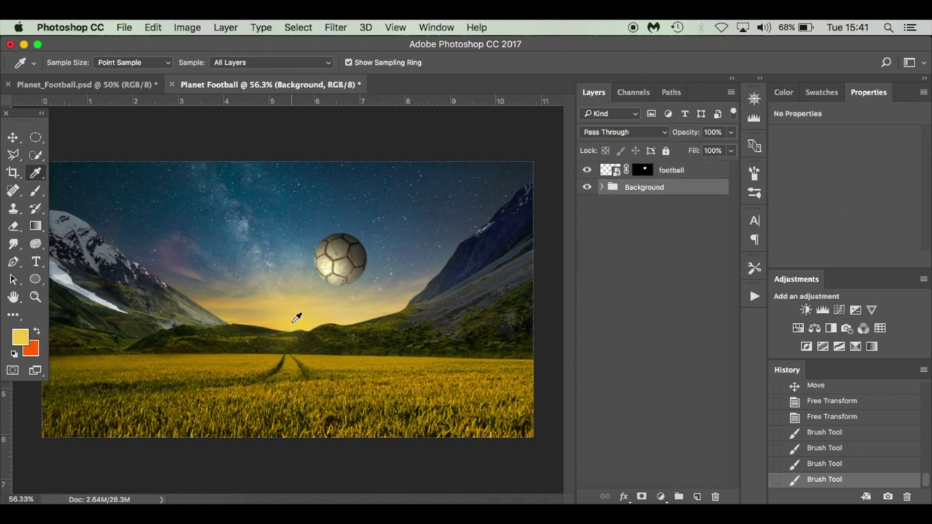
click(22, 337)
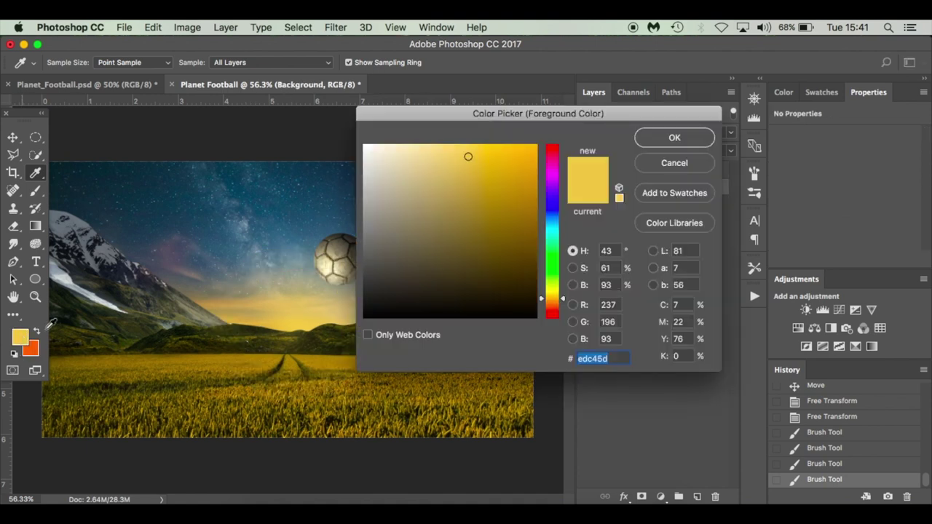
right_click(593, 359)
click(629, 377)
click(675, 138)
- Add a new layer directly above the football layer and clip it to the football
click(699, 172)
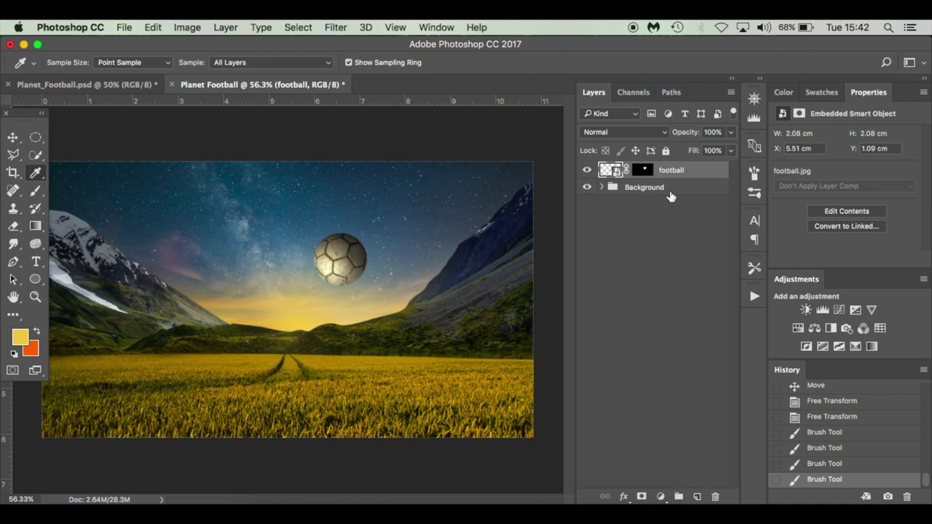
click(670, 190)
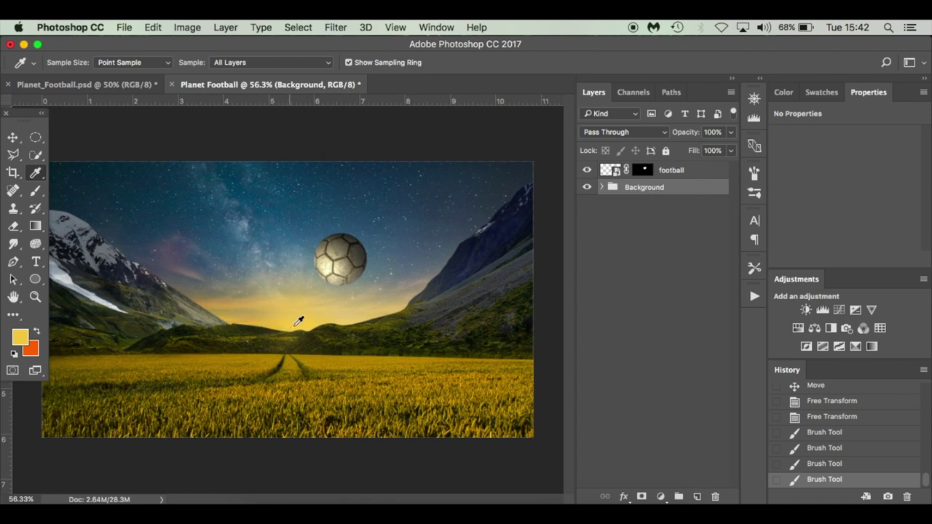
click(700, 170)
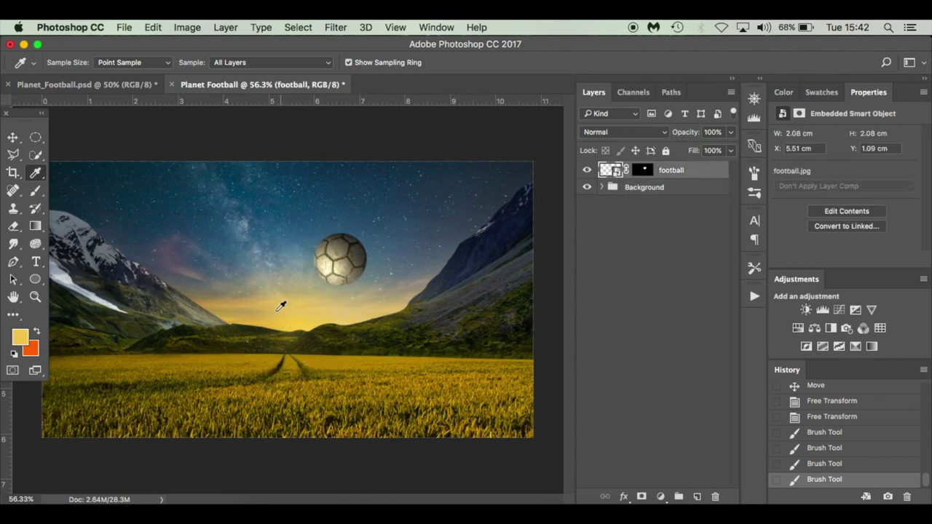
click(695, 191)
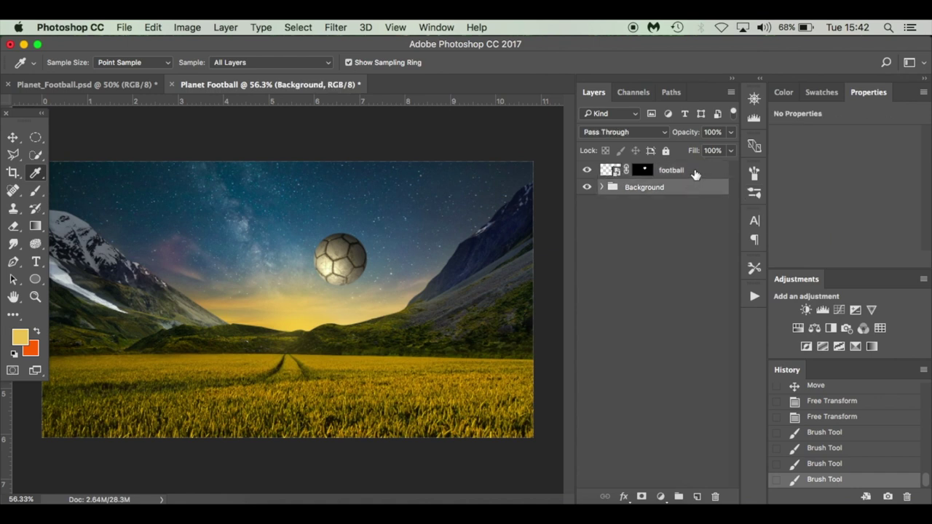
click(695, 173)
click(698, 496)
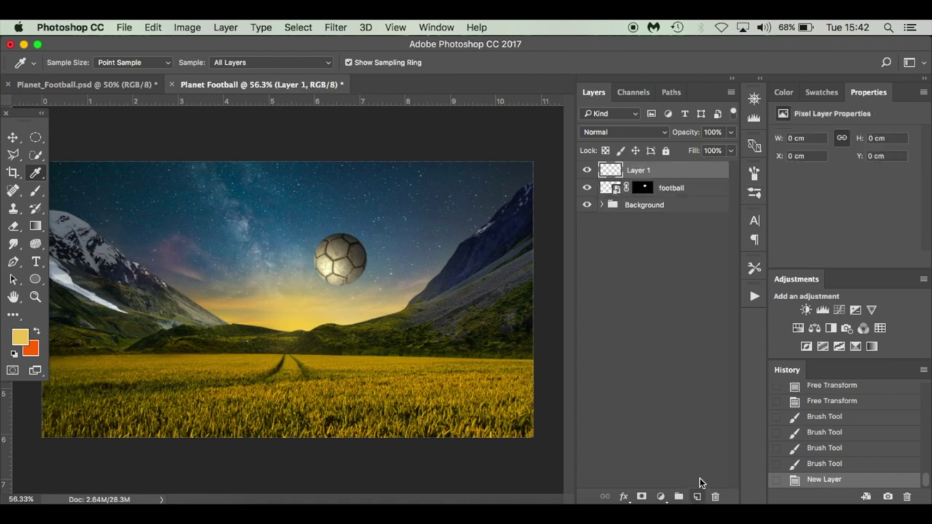
alt+click(702, 179)
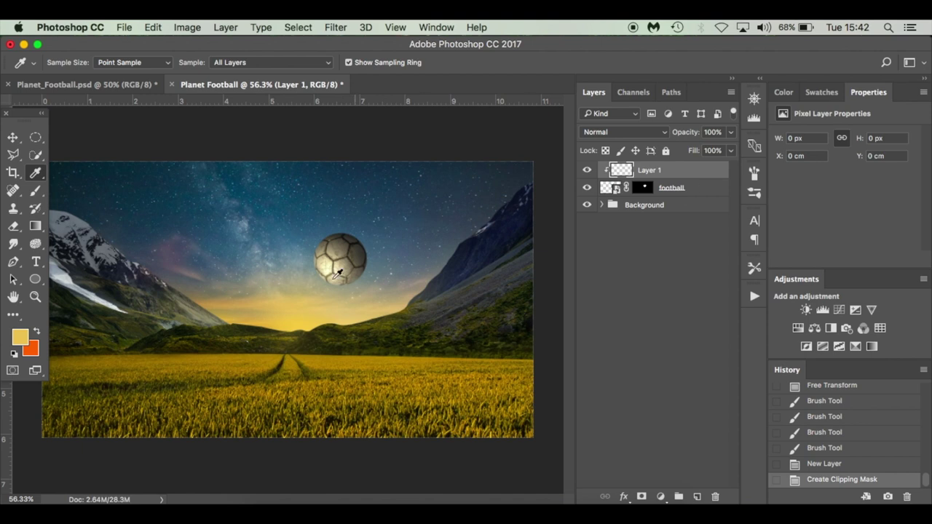
- Paint a soft yellow highlight along the football's left and lower-left edge, enlarging the brush to 90
key(b)
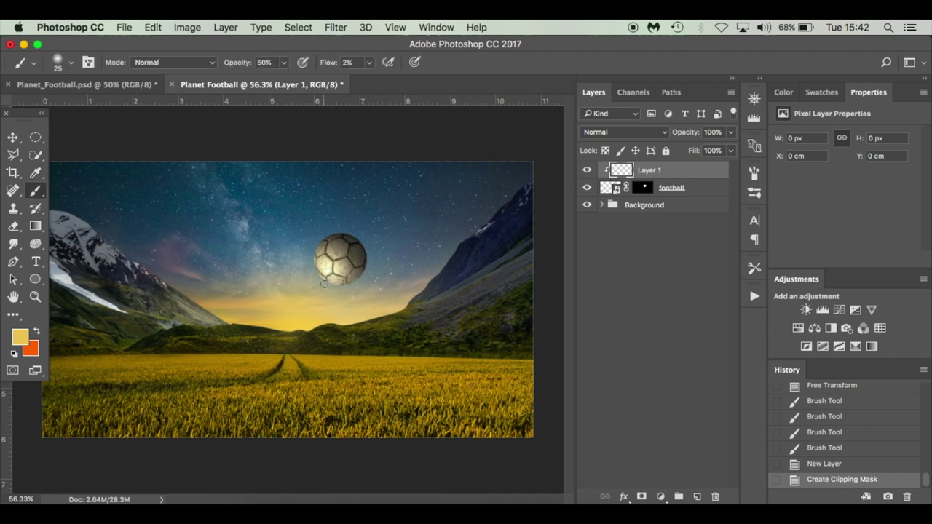
key(bracketright)
key(bracketright)
key(bracketright)
click(302, 264)
key(bracketright)
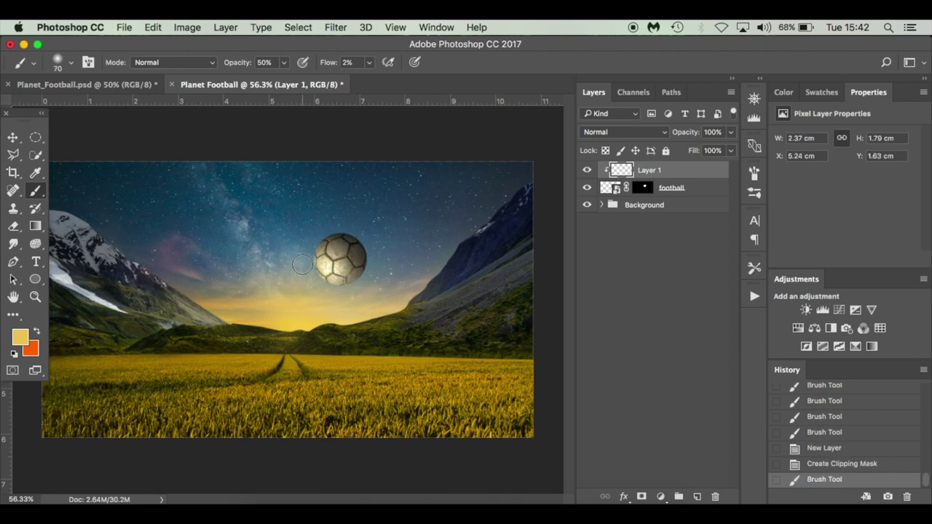
mouse_move(302, 264)
mouse_down()
mouse_move(345, 303)
mouse_move(319, 272)
mouse_move(362, 291)
mouse_move(328, 282)
mouse_move(360, 289)
mouse_move(301, 255)
mouse_move(340, 299)
mouse_move(304, 237)
mouse_move(328, 287)
mouse_move(366, 292)
mouse_move(328, 286)
mouse_move(346, 284)
mouse_move(314, 253)
mouse_up()
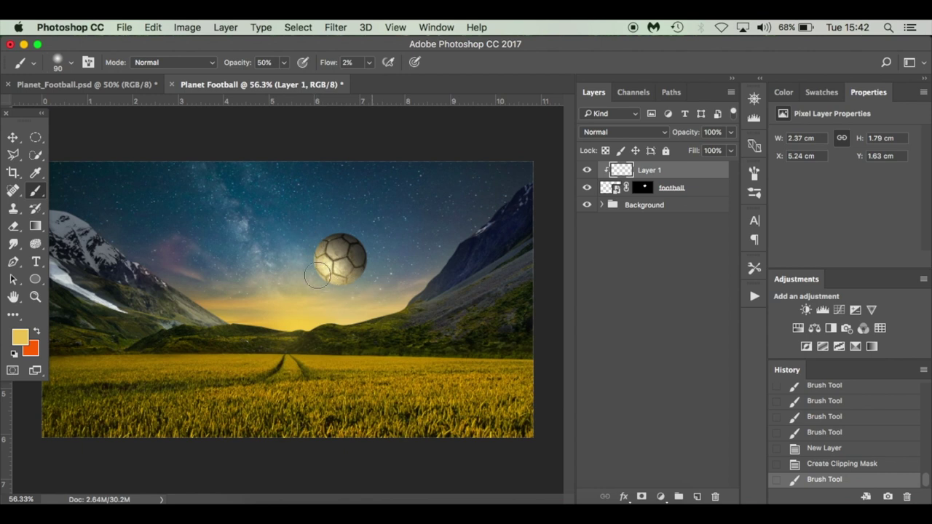
mouse_move(348, 287)
mouse_down()
mouse_move(317, 268)
mouse_move(308, 298)
mouse_up()
key(super+z)
drag(302, 252, 364, 303)
click(301, 248)
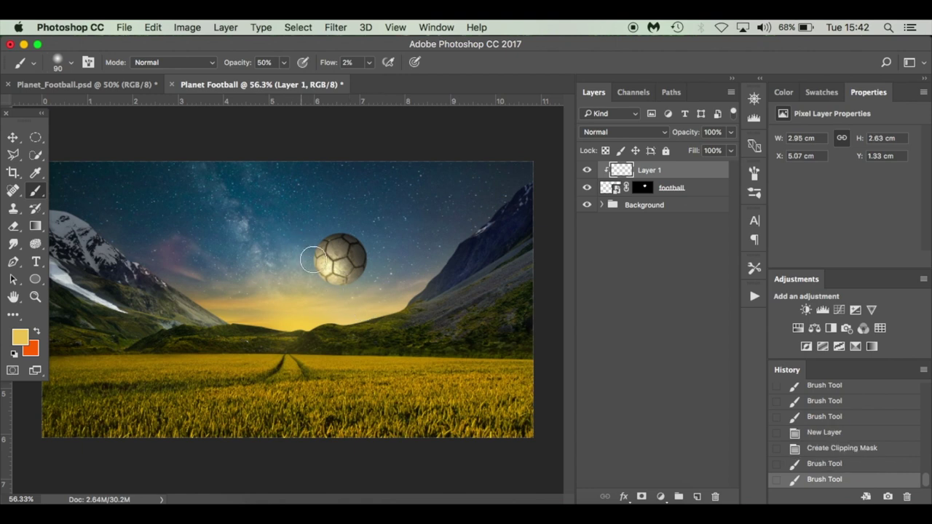
click(302, 245)
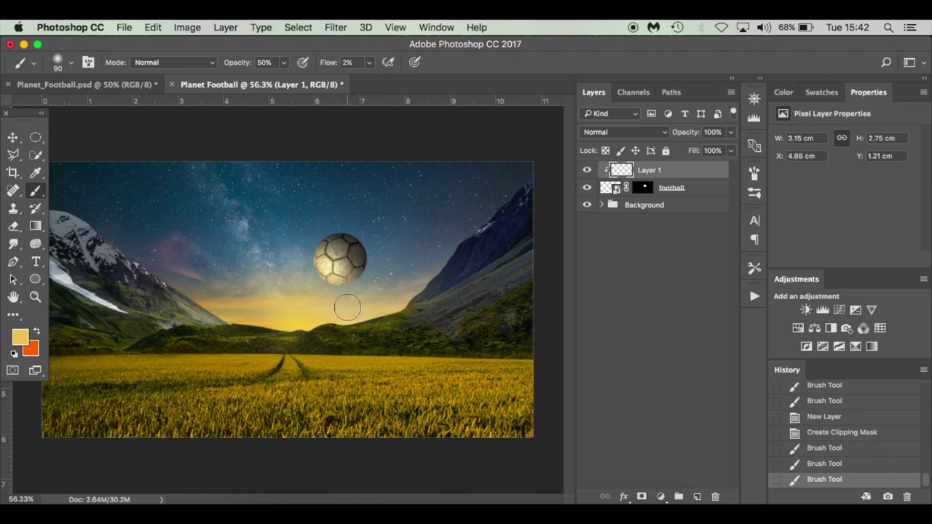
click(312, 266)
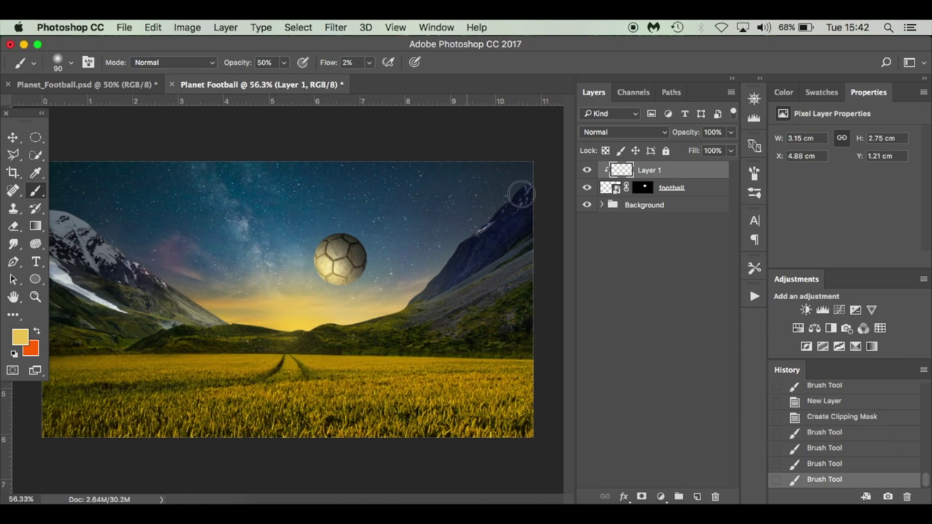
- Compare the ball with the highlight layer hidden and shown, and rename that layer "edc45d - Highlight"
click(587, 170)
click(587, 171)
click(587, 171)
click(587, 170)
double_click(649, 169)
text(edc45d)
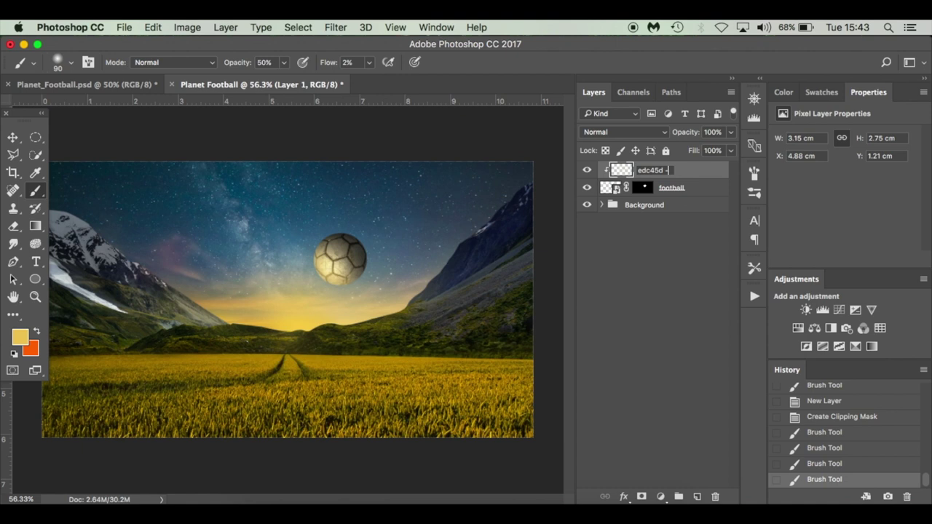
key(Return)
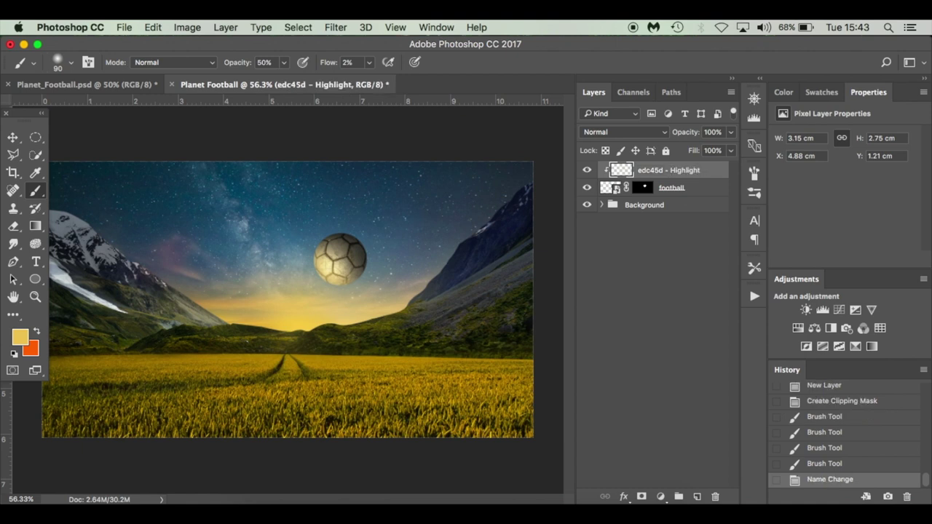
- Add another new layer clipped to the football and make black the brush's painting colour
click(697, 496)
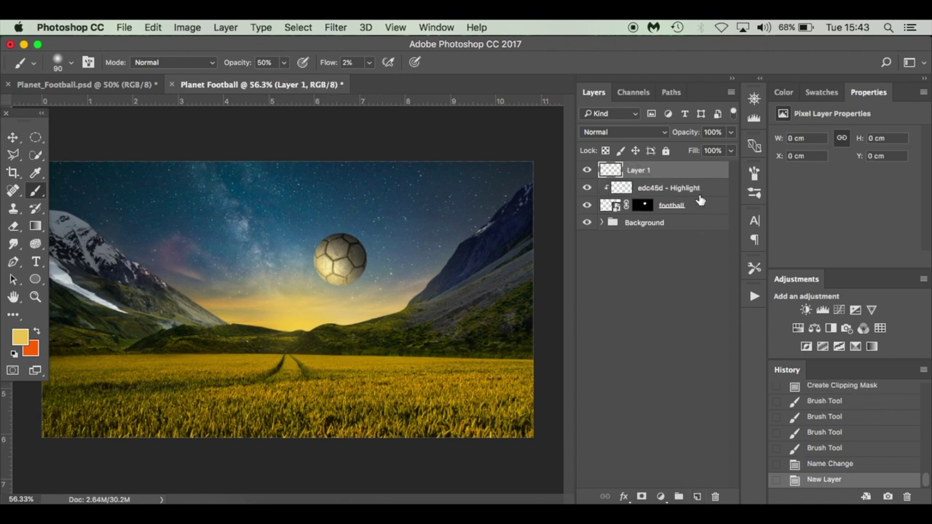
alt+click(693, 180)
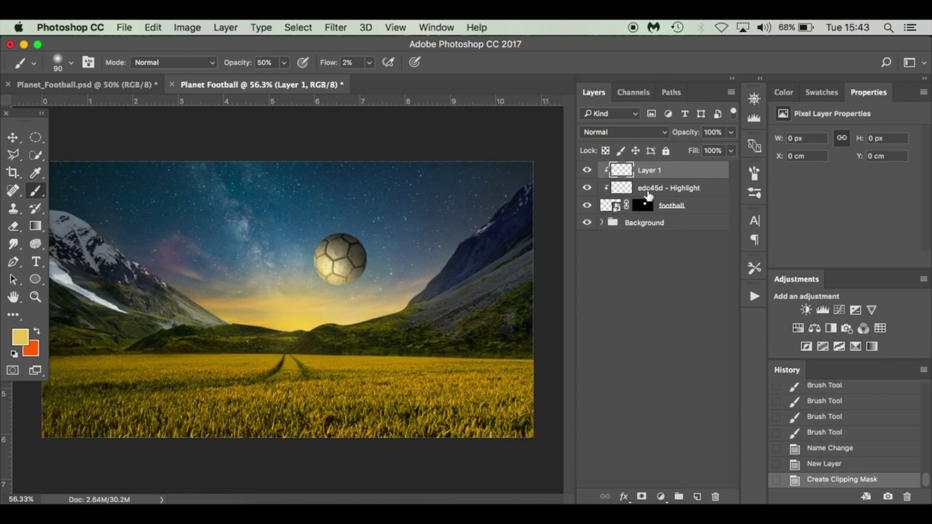
click(32, 353)
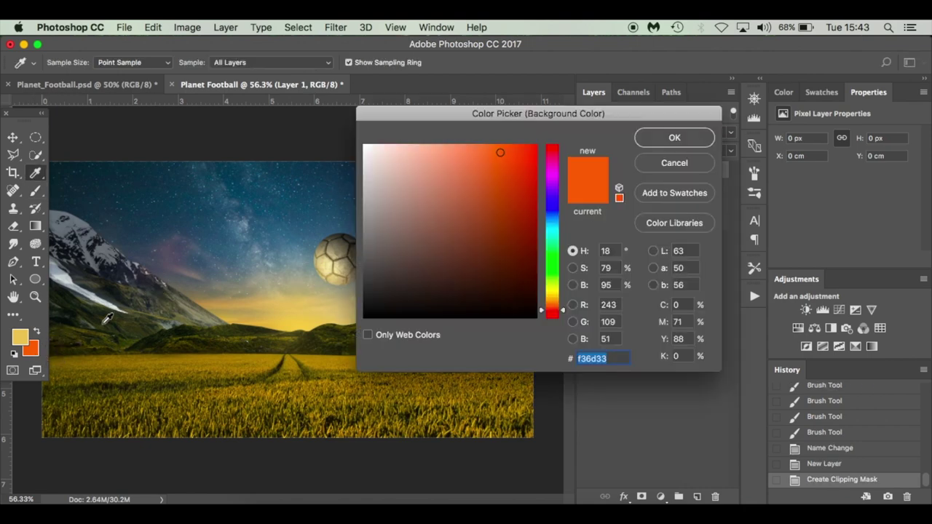
click(370, 311)
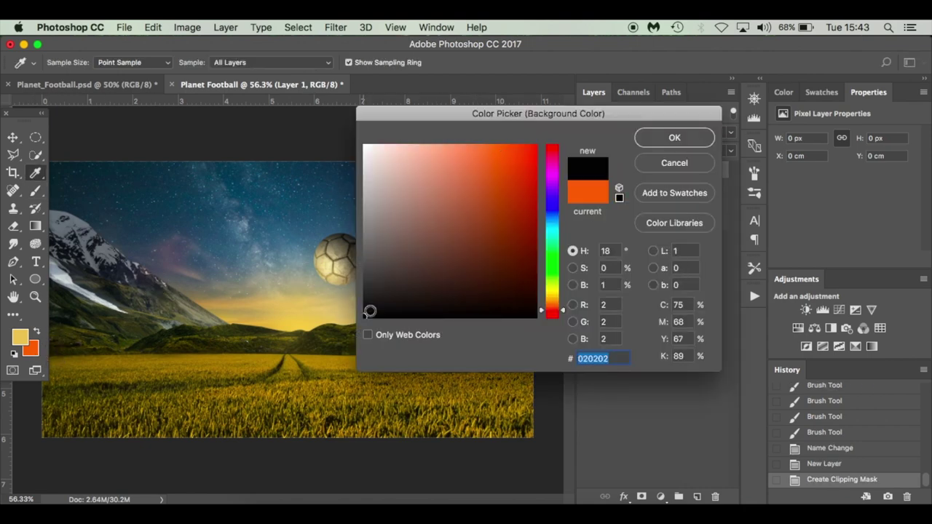
click(674, 138)
key(b)
key(x)
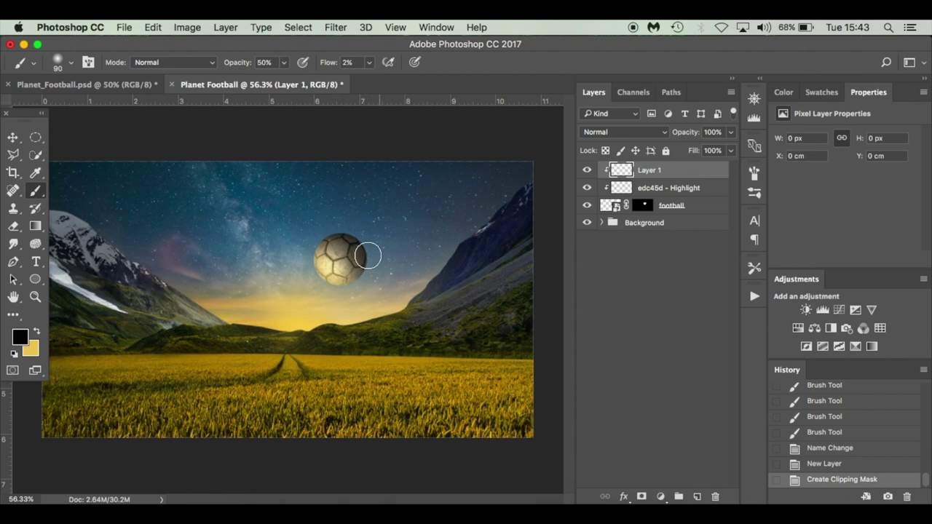
- Paint a soft black shadow around the football's right and upper edges on the new clipped layer, comparing it with the layers hidden
mouse_move(371, 261)
mouse_down()
mouse_move(376, 285)
mouse_move(324, 221)
mouse_move(379, 291)
mouse_up()
click(587, 170)
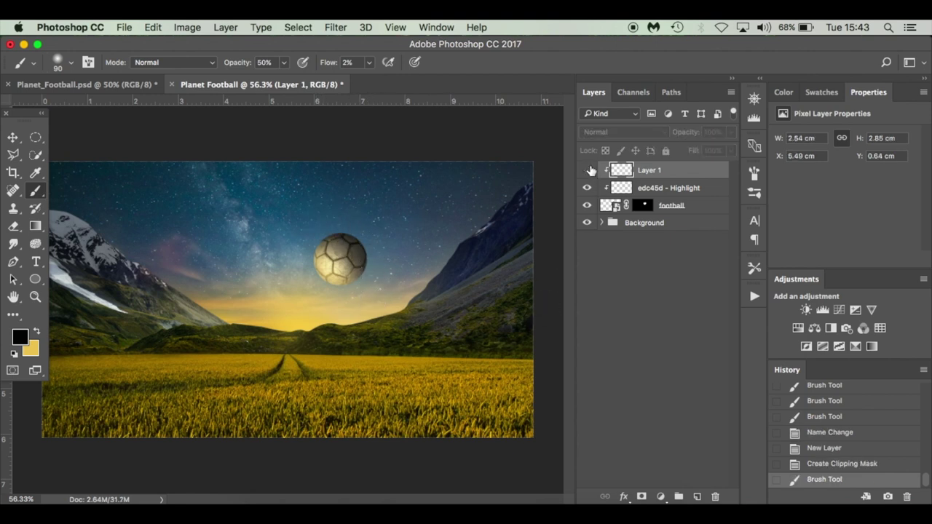
click(588, 188)
click(588, 189)
click(587, 170)
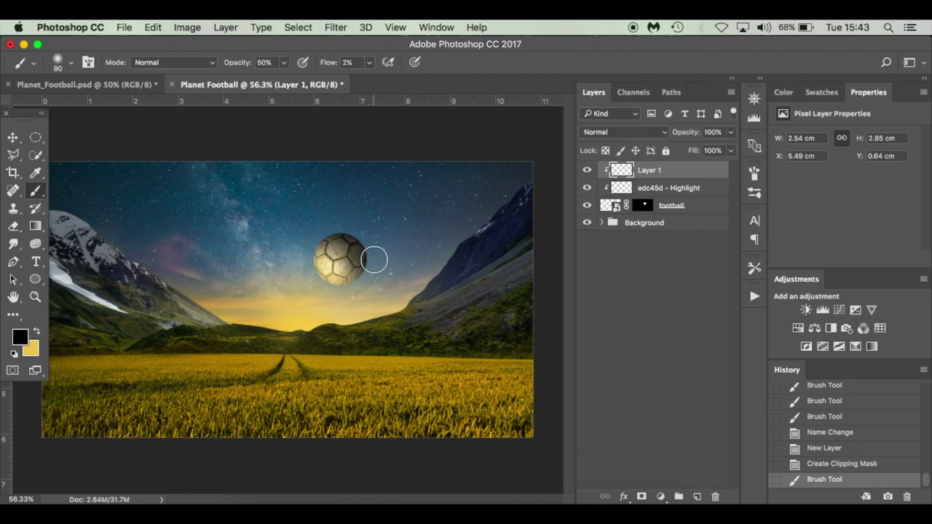
drag(383, 265, 323, 223)
mouse_move(403, 257)
mouse_down()
mouse_move(367, 263)
mouse_move(316, 229)
mouse_move(417, 333)
mouse_up()
- Set the blending mode of the edc45d - Highlight layer to Soft Light
key(v)
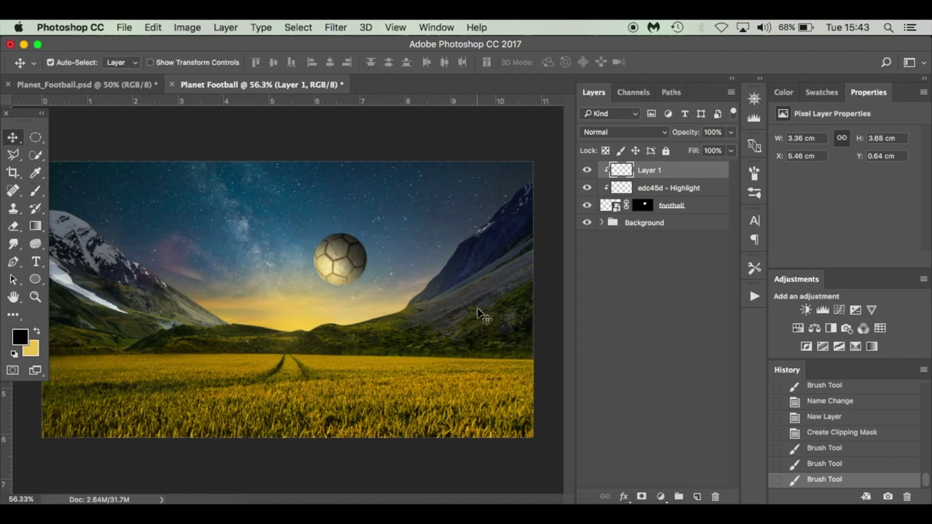
click(692, 189)
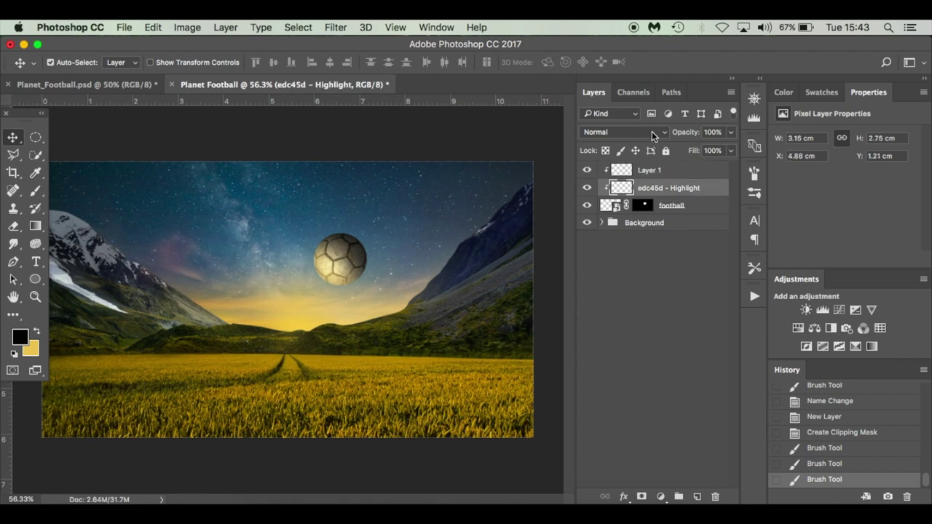
click(651, 132)
click(634, 289)
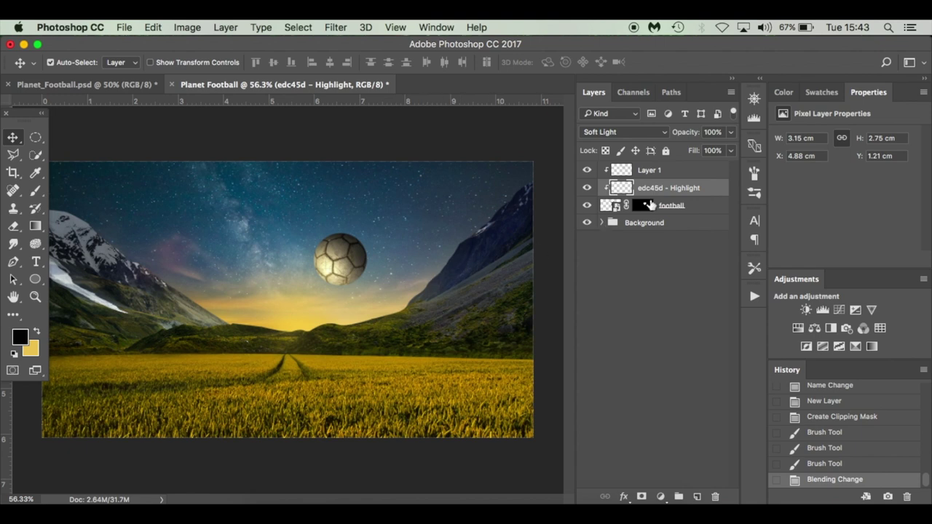
click(646, 135)
click(646, 134)
- Paint more of the yellow highlight along the football's lower-left edge on the edc45d - Highlight layer
key(x)
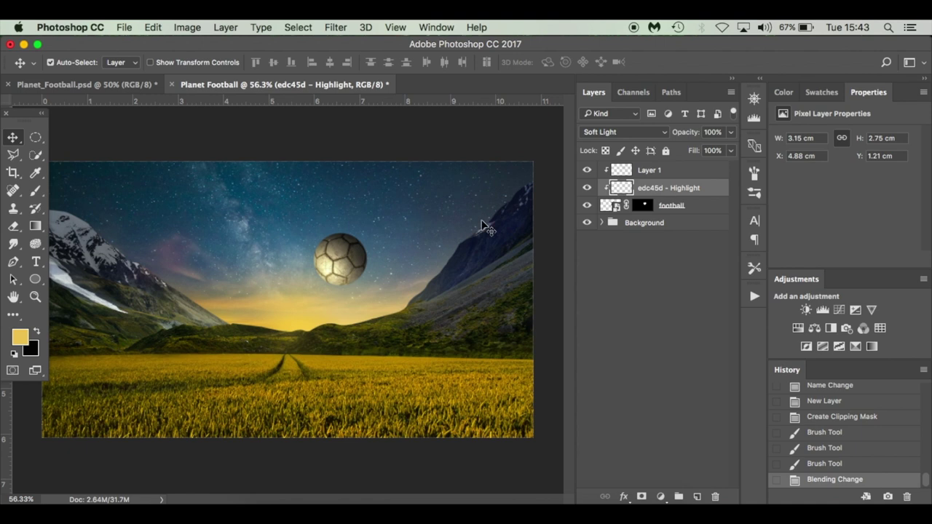
key(b)
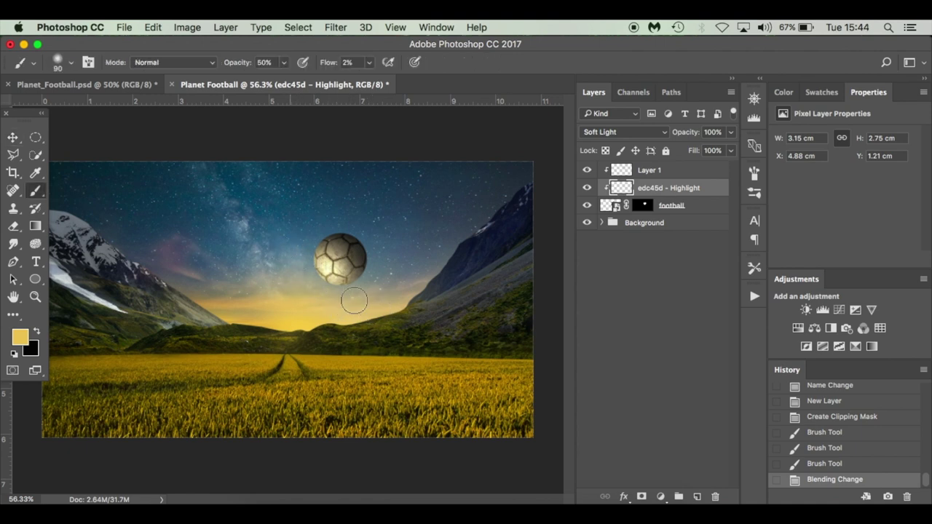
drag(313, 281, 327, 290)
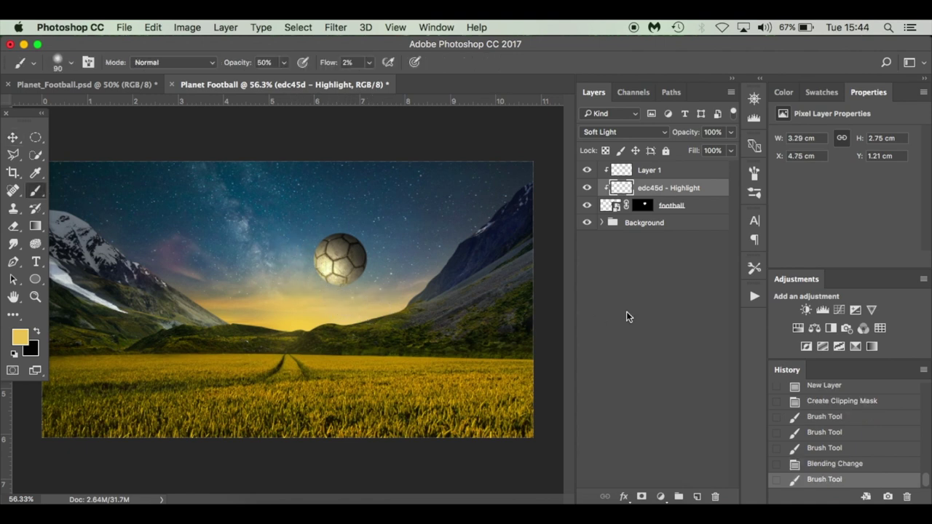
- Compare the edc45d - Highlight layer in the Normal blending mode and return it to Soft Light
click(643, 135)
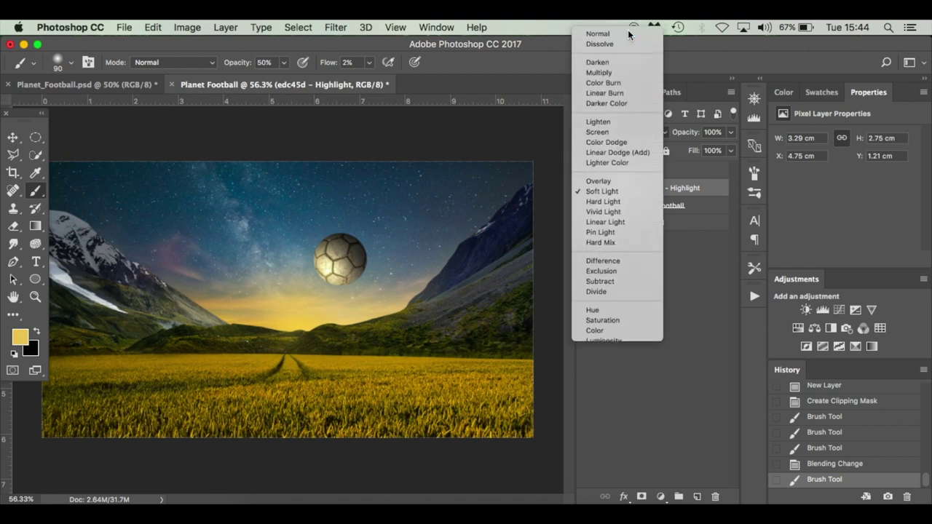
click(627, 33)
click(642, 129)
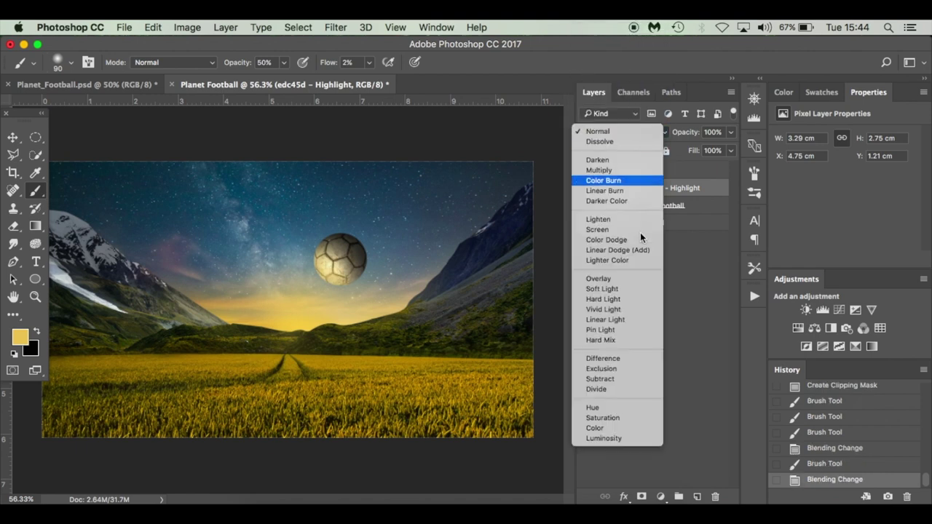
click(640, 286)
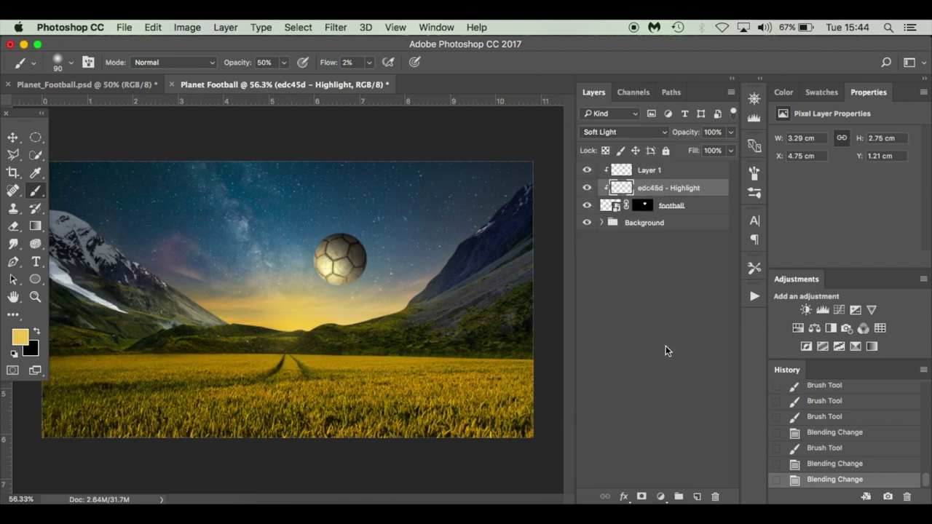
- Select Layer 1 and place f_16.jpg from the Latest Tutorial folder in Finder above it in the composite
key(v)
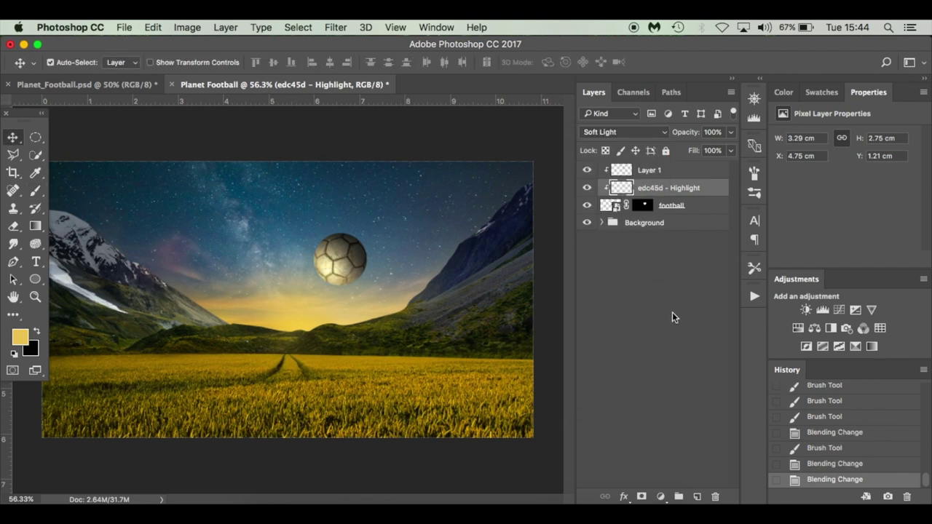
click(683, 177)
click(265, 509)
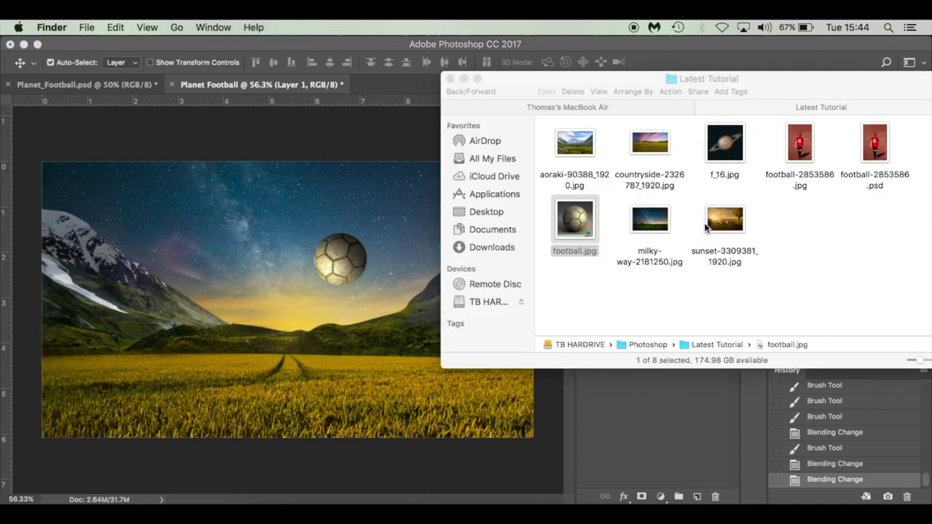
drag(731, 144, 317, 275)
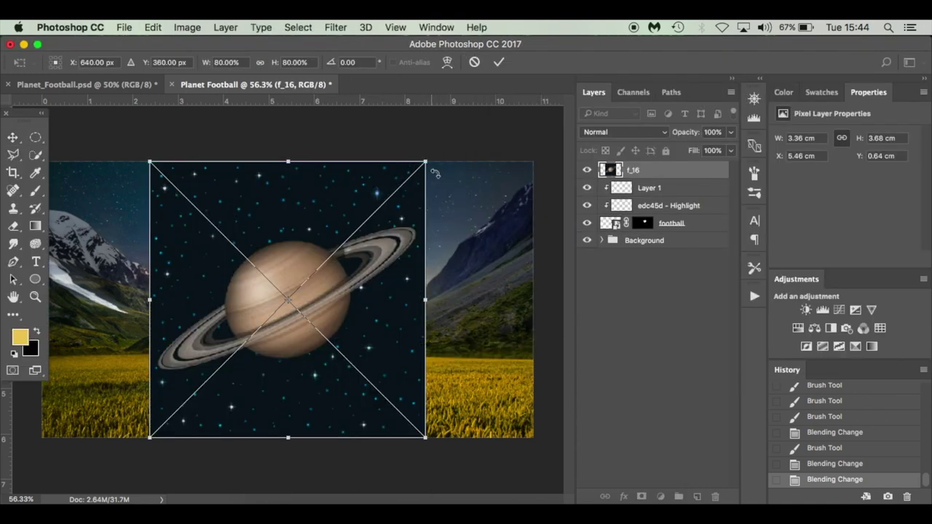
- Scale the placed Saturn image to 33.67%, lower its opacity to 30% and align the planet over the football
drag(428, 160, 347, 237)
drag(293, 295, 345, 262)
drag(686, 132, 626, 142)
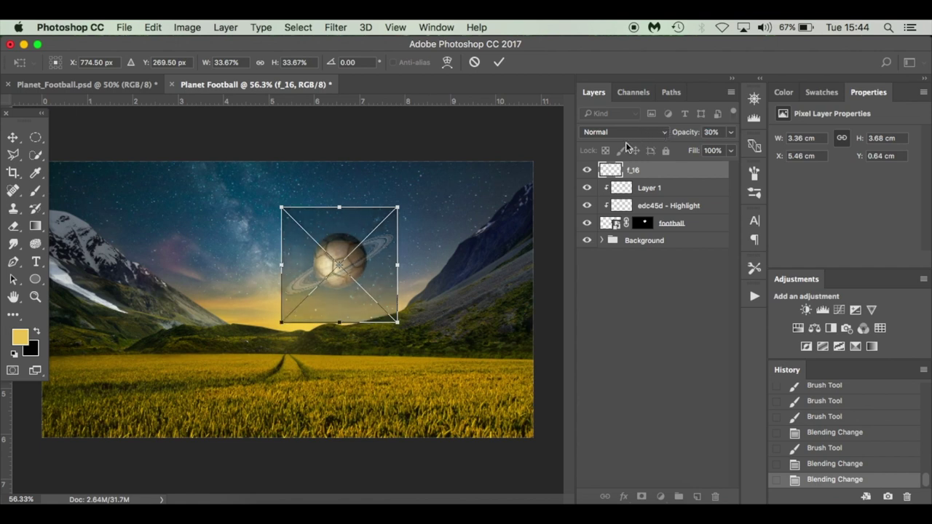
drag(386, 286, 386, 275)
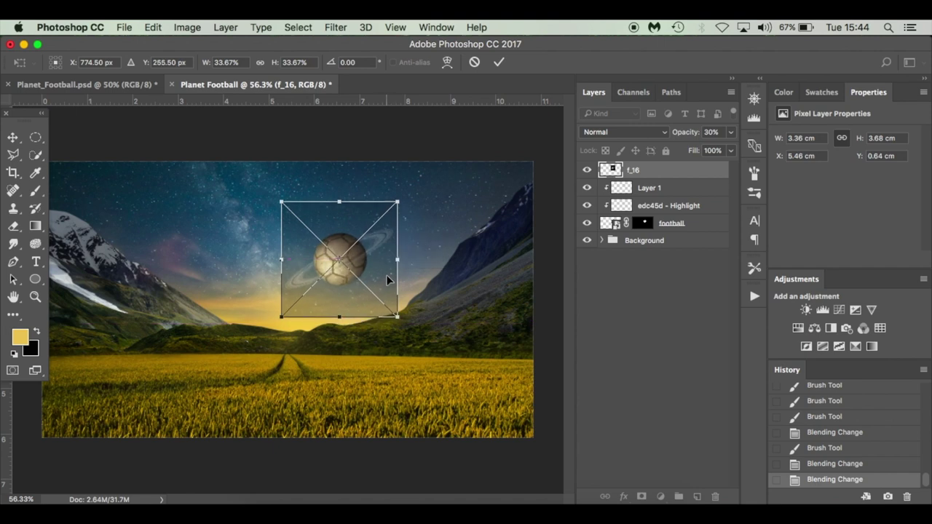
key(Return)
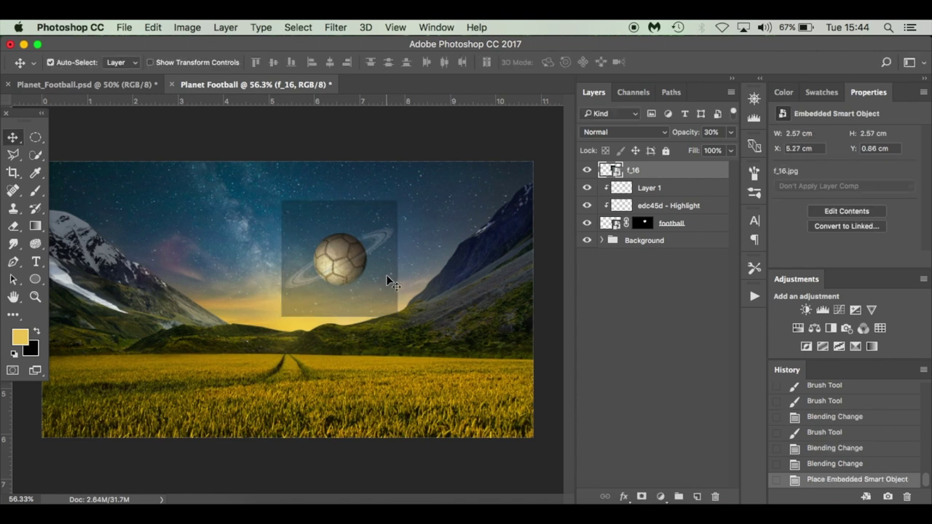
- Restore the f_16 layer's opacity to 100% and set its blending mode to Screen
drag(688, 135, 764, 139)
key(Return)
click(631, 133)
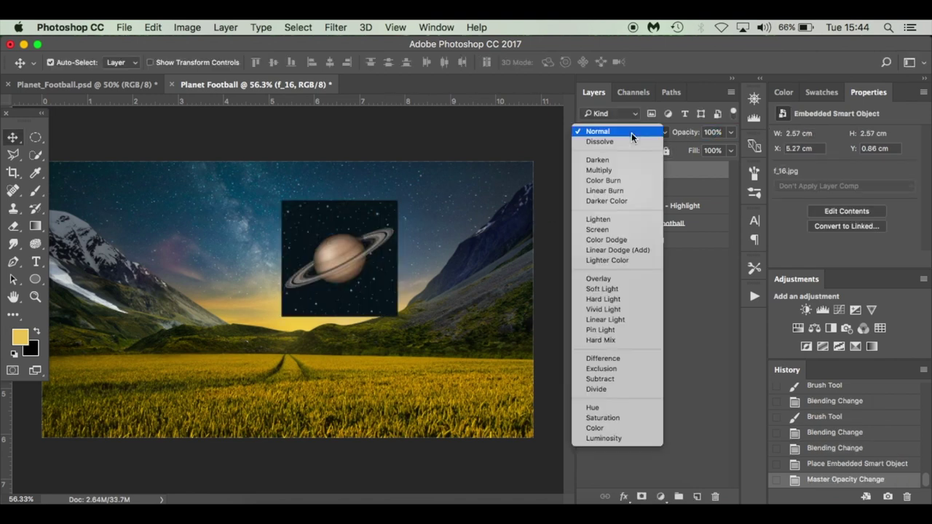
click(633, 230)
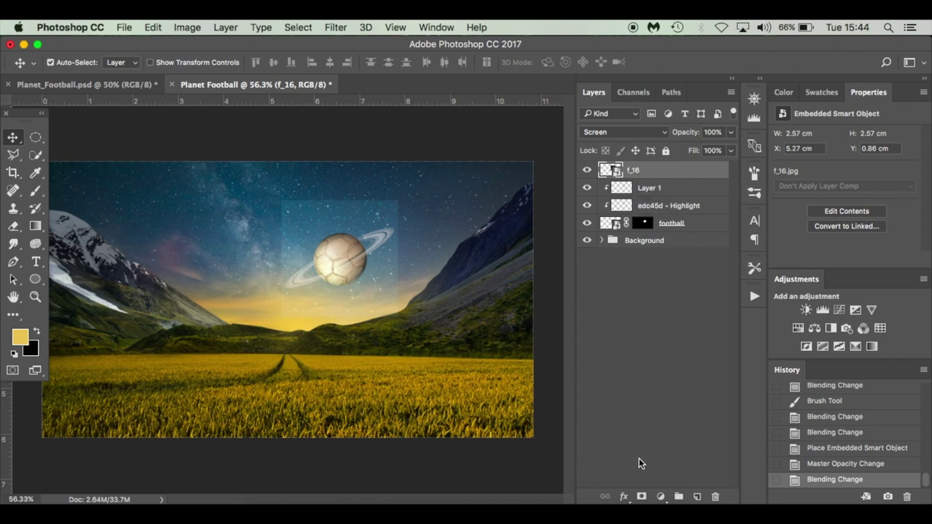
- Add a layer mask to f_16 and mask the upper-left part of its square background with a black brush at 50% flow
click(642, 497)
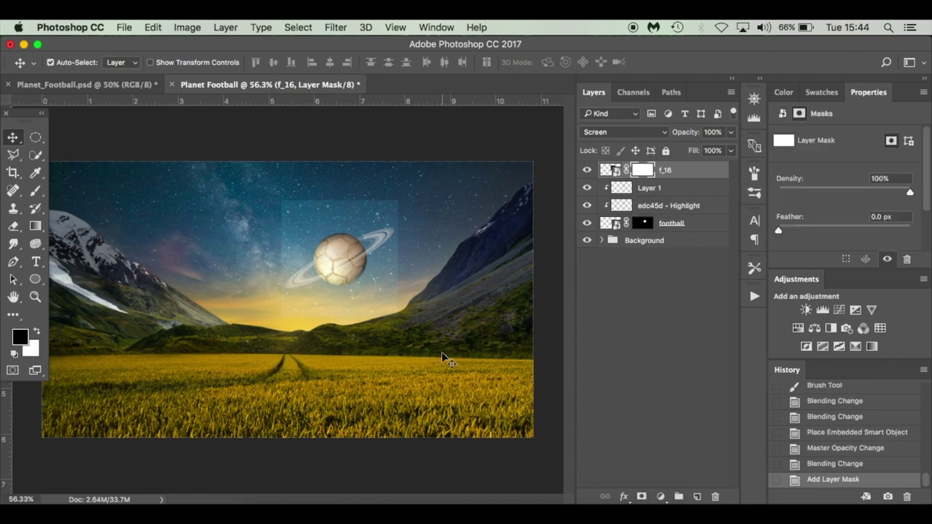
key(b)
click(369, 63)
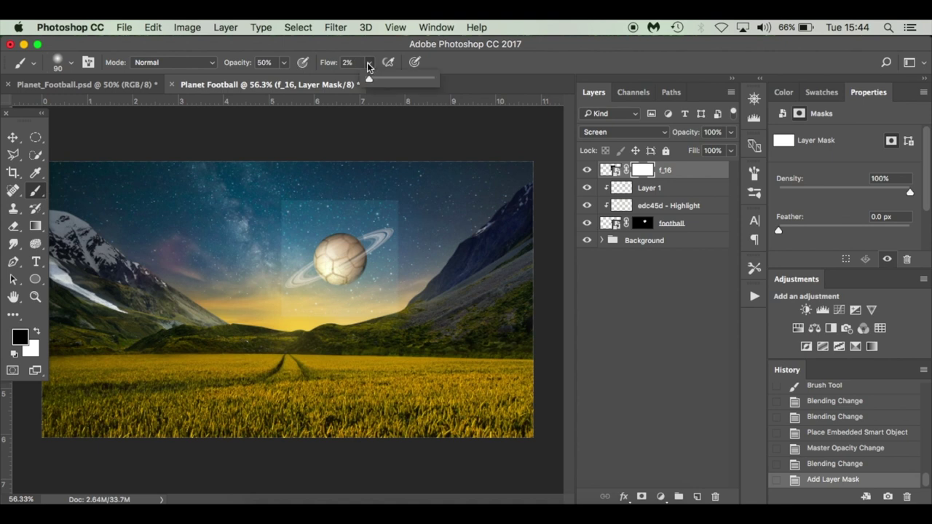
drag(367, 82, 398, 83)
click(306, 202)
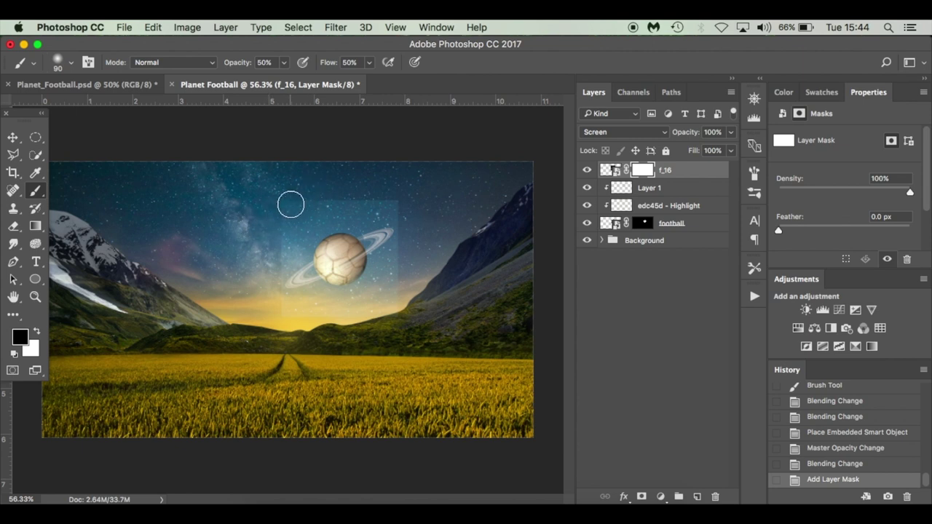
drag(337, 196, 291, 236)
- Mask away the rest of the square background around the ring, raising the brush's flow and opacity to 100%
drag(331, 66, 417, 68)
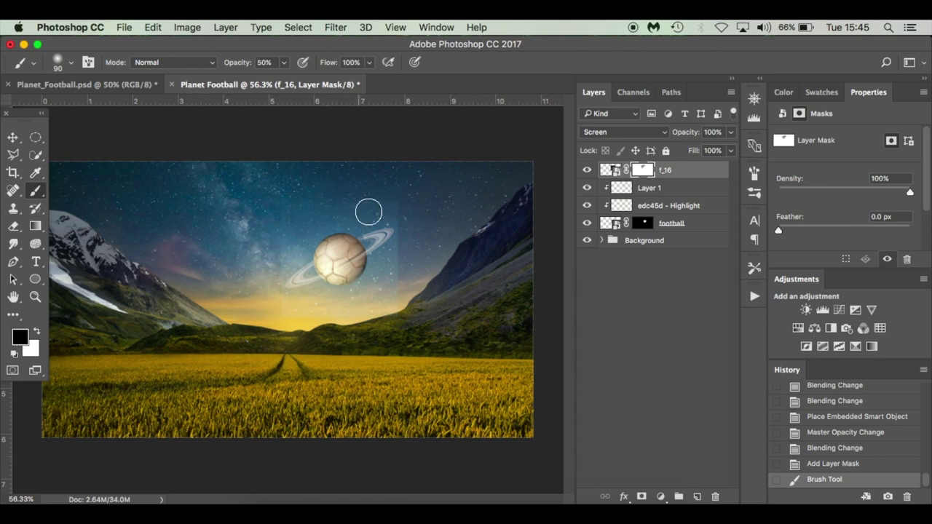
mouse_move(353, 209)
mouse_down()
mouse_move(440, 210)
mouse_move(409, 204)
mouse_up()
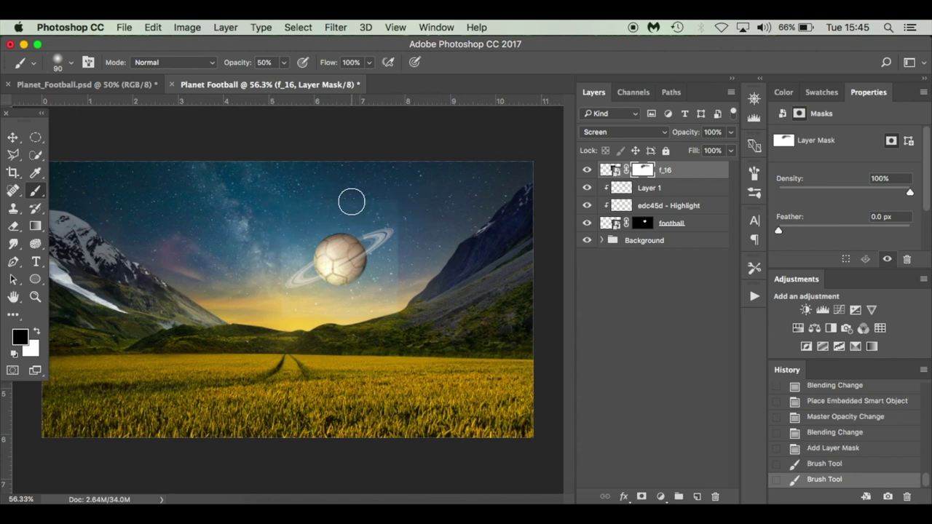
drag(242, 64, 278, 64)
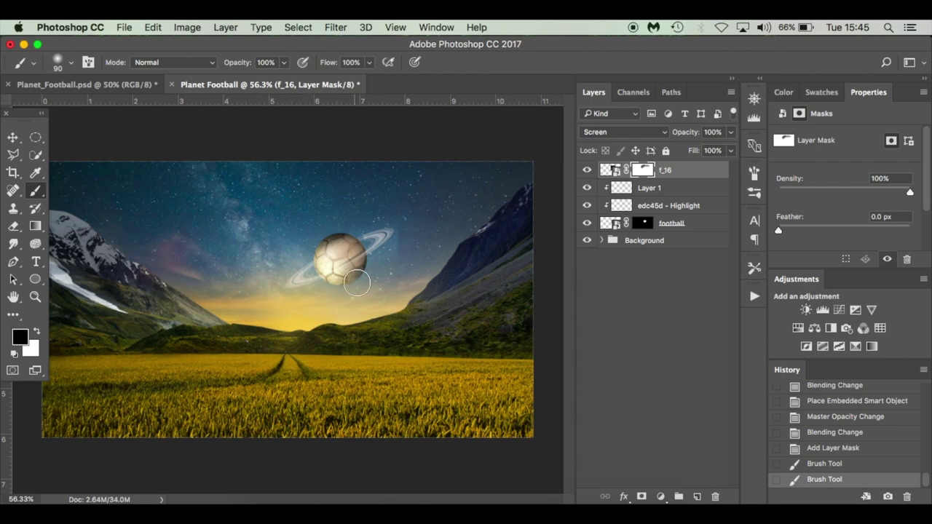
- Mask out the Saturn planet over the football while keeping its ring, using a soft black brush at 49% opacity and 50% flow
drag(383, 240, 324, 246)
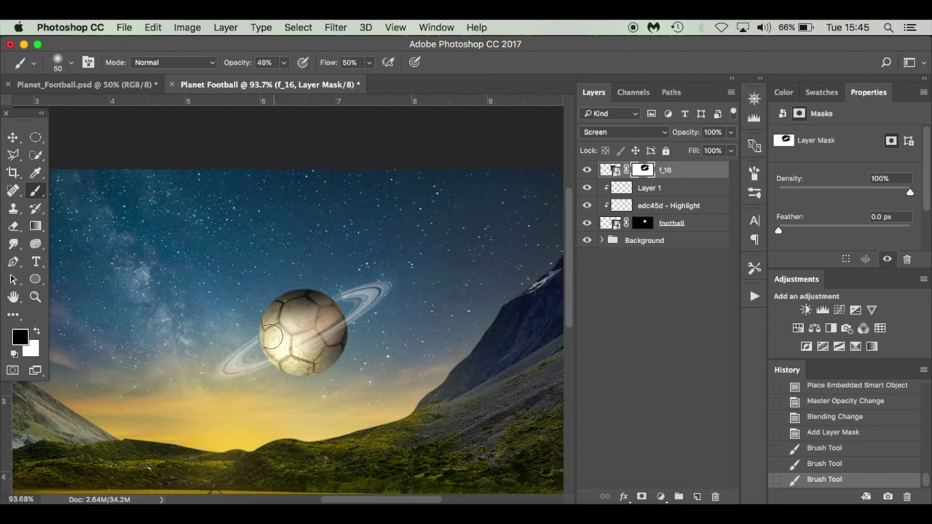
drag(360, 245, 317, 275)
mouse_move(263, 352)
mouse_down()
mouse_move(328, 321)
mouse_move(281, 332)
mouse_up()
key(bracketright)
key(bracketright)
key(bracketright)
key(bracketright)
key(bracketright)
key(bracketright)
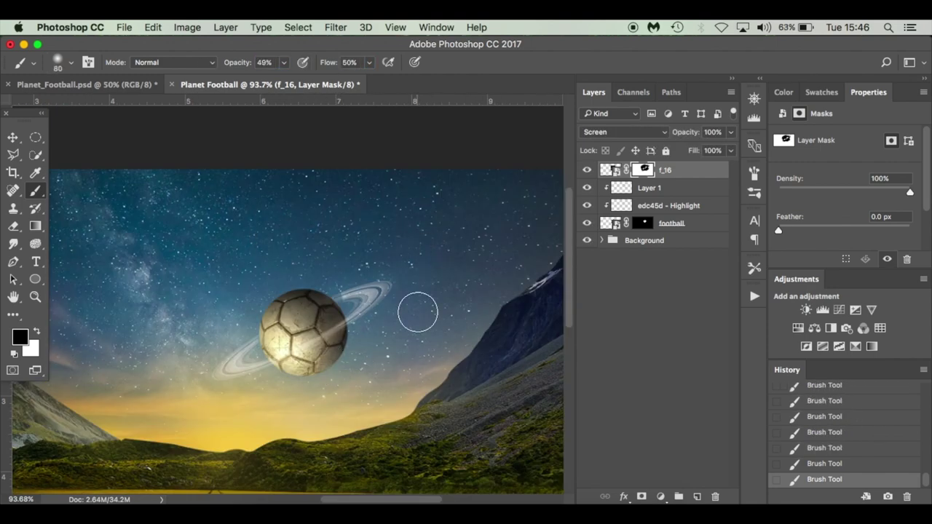
scroll(462, 308, down, 3)
scroll(462, 308, left, 3)
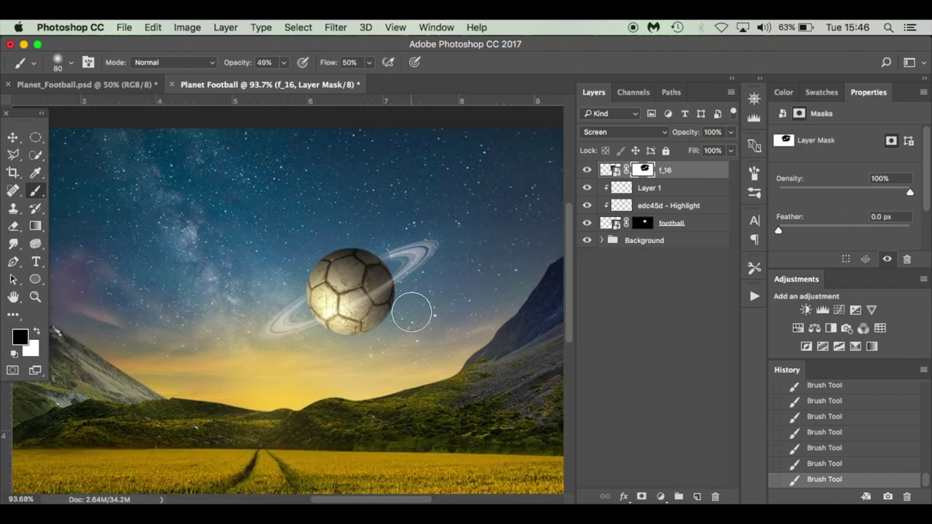
- Add a new layer clipped to f_16 and make black the painting colour
key(v)
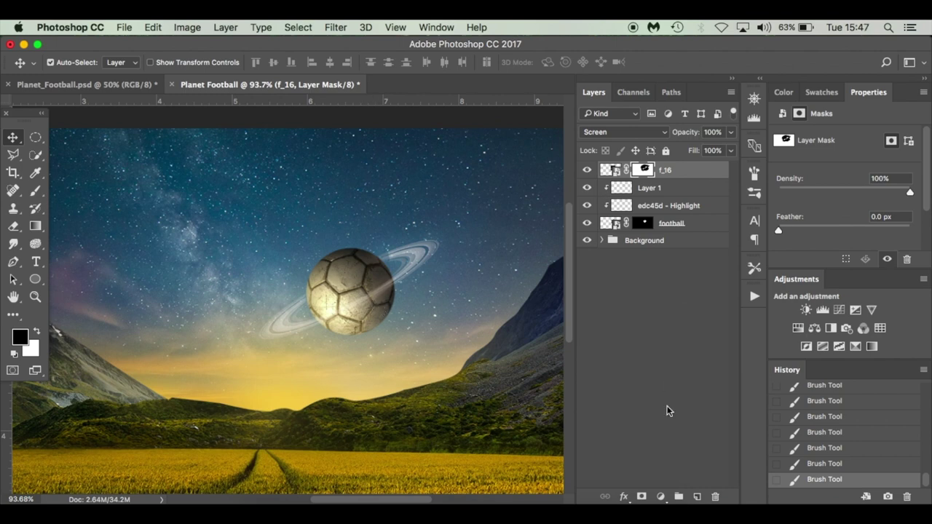
click(697, 497)
key(super+alt+g)
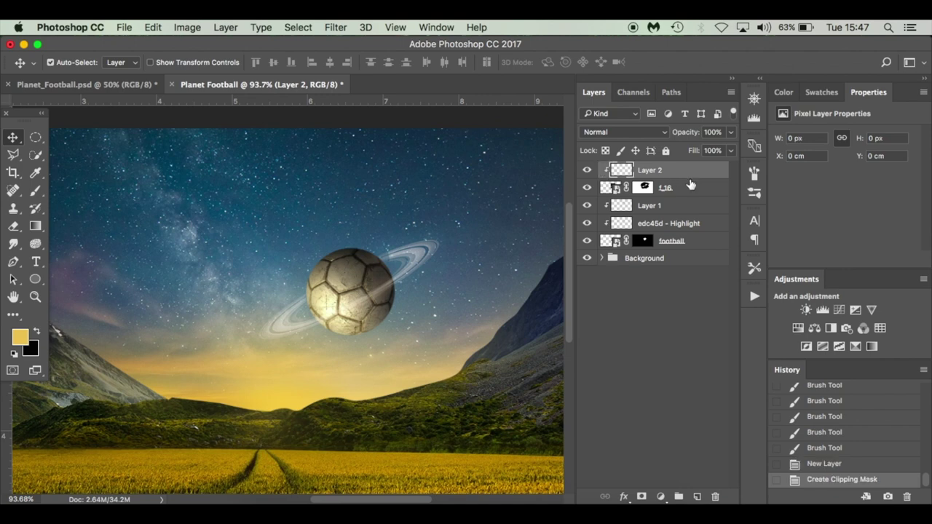
key(x)
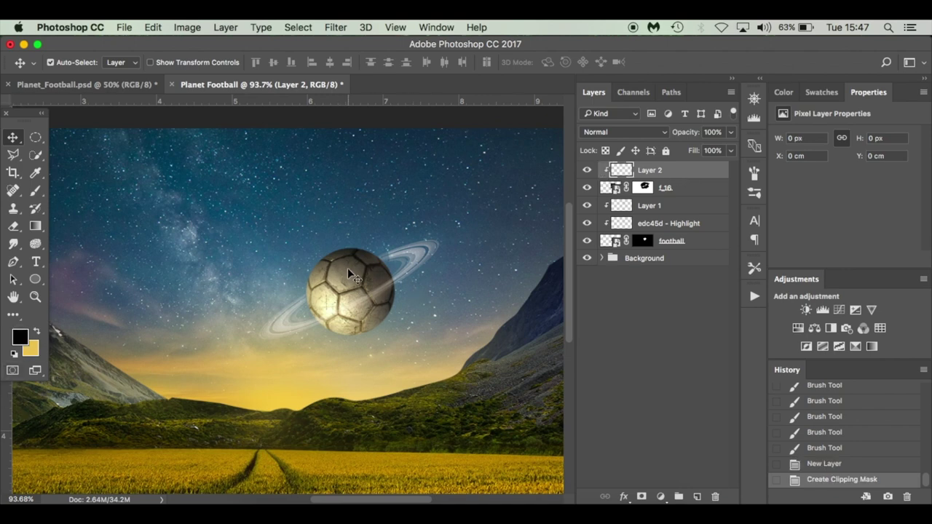
- Darken the ring's upper-right part on Layer 2 with a soft black brush at 100% opacity and 8% flow
key(b)
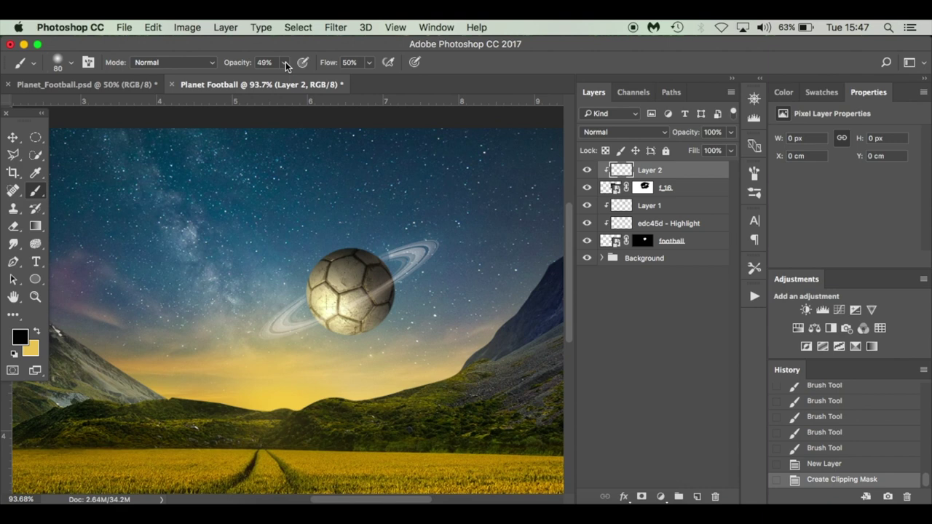
mouse_move(243, 67)
mouse_down()
mouse_move(374, 73)
mouse_move(299, 66)
mouse_up()
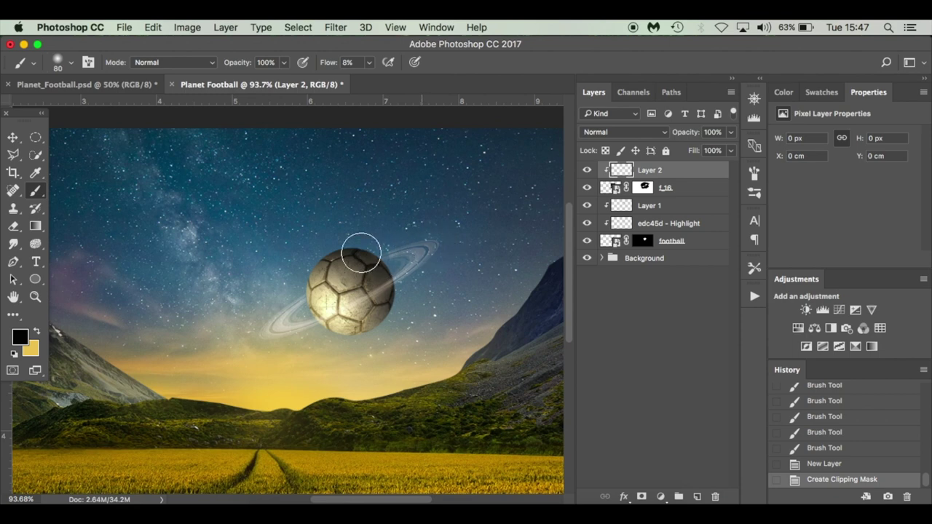
mouse_move(468, 250)
mouse_down()
mouse_move(405, 285)
mouse_move(431, 235)
mouse_move(356, 254)
mouse_up()
- Try a soft yellow highlight stroke on the ring beside the football's upper-right edge
key(x)
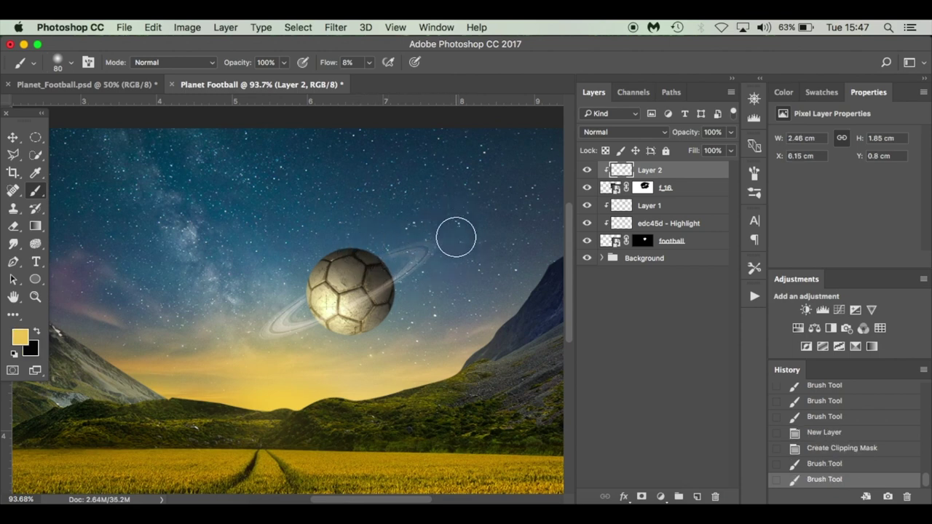
drag(456, 264, 393, 253)
key(ctrl+z)
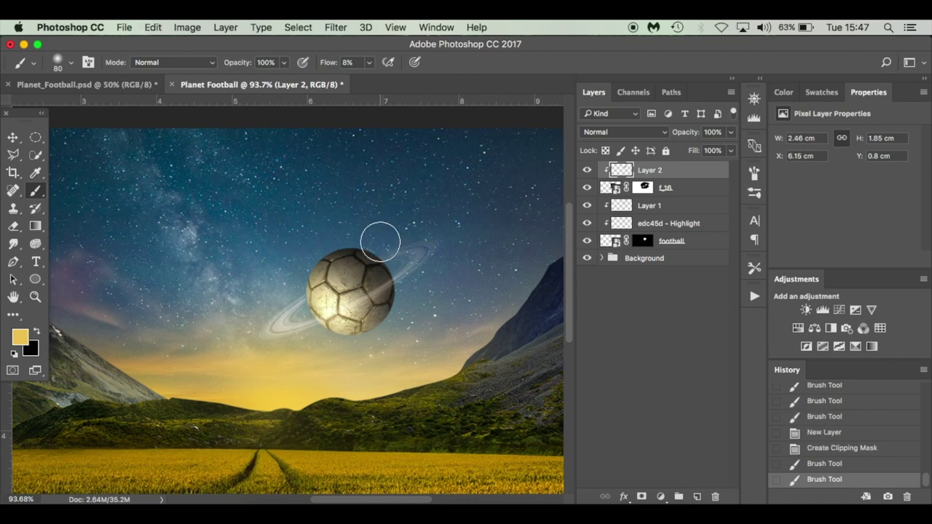
- Compare the ring with Layer 2 hidden and shown, and check the composite against the Planet_Football.psd document
click(589, 171)
click(588, 170)
drag(693, 135, 694, 135)
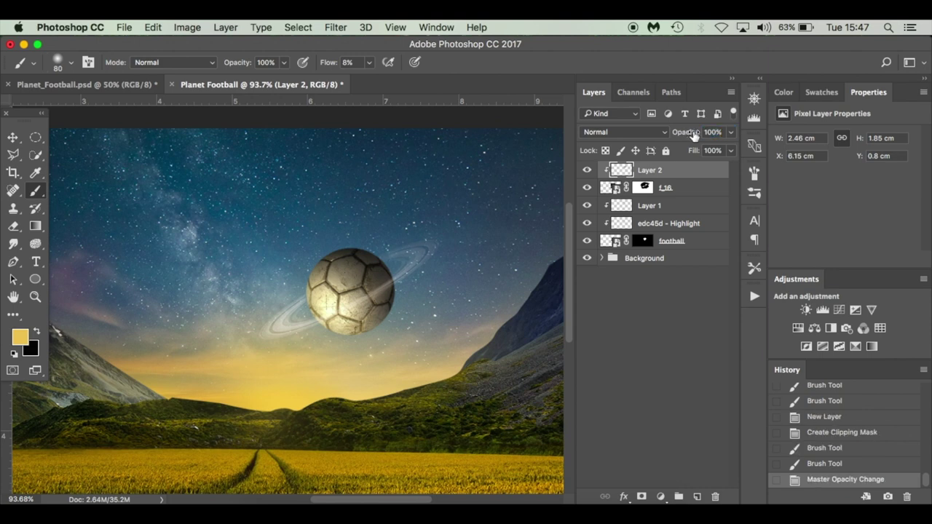
key(v)
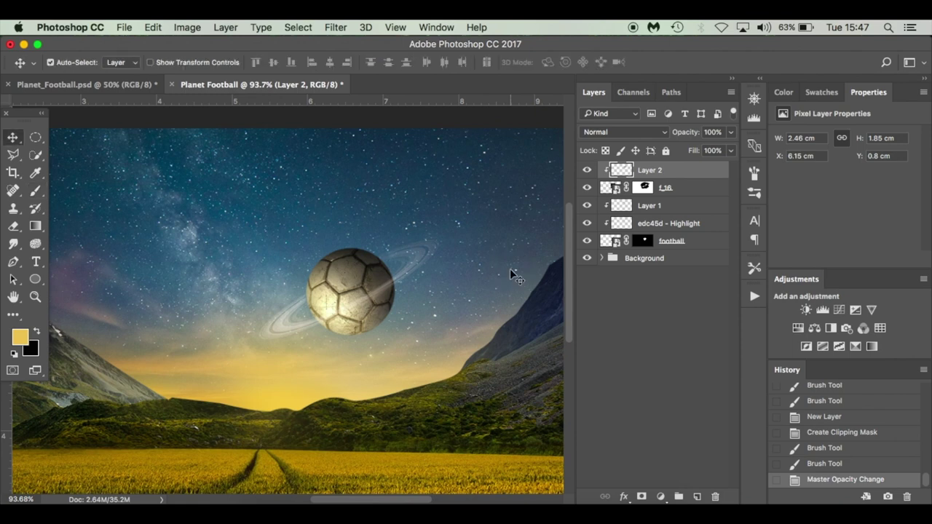
scroll(510, 269, down, 5)
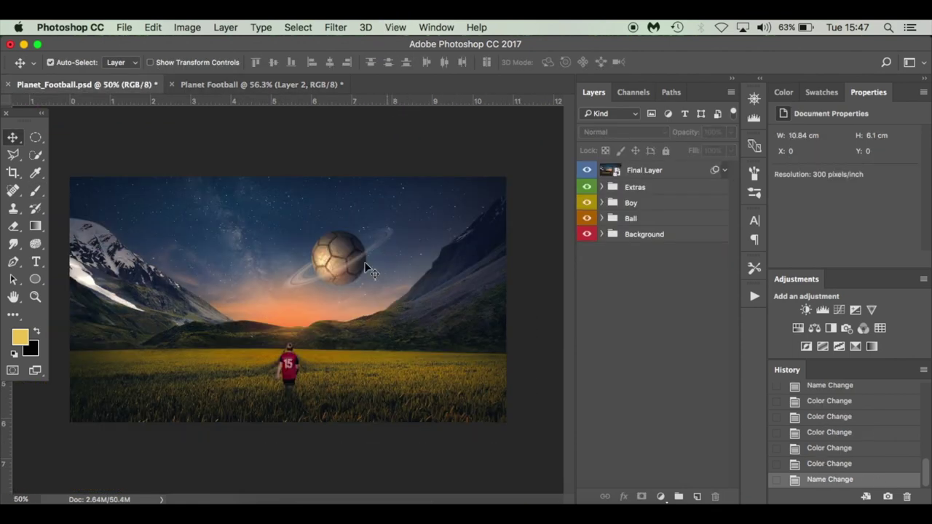
click(285, 84)
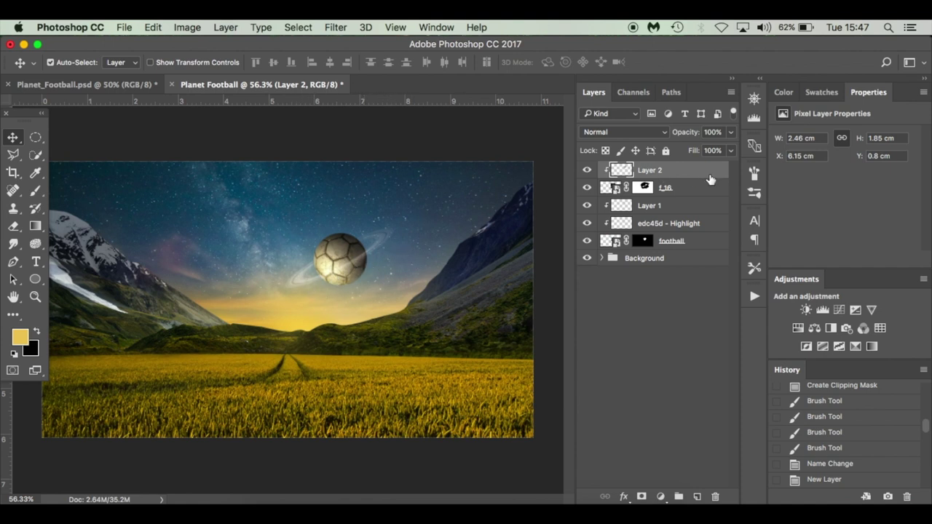
- Group all layers from Layer 2 down to football and name the group Ball
shift+click(701, 241)
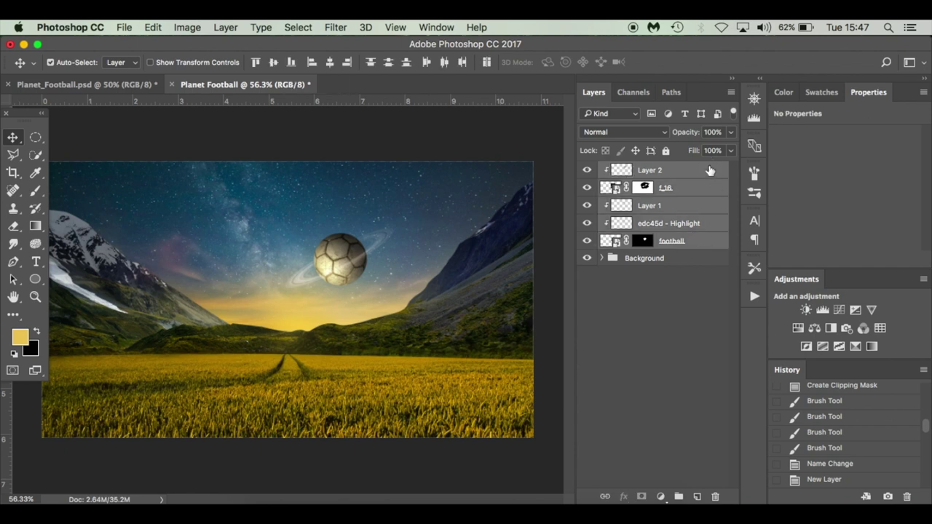
key(super+g)
double_click(638, 169)
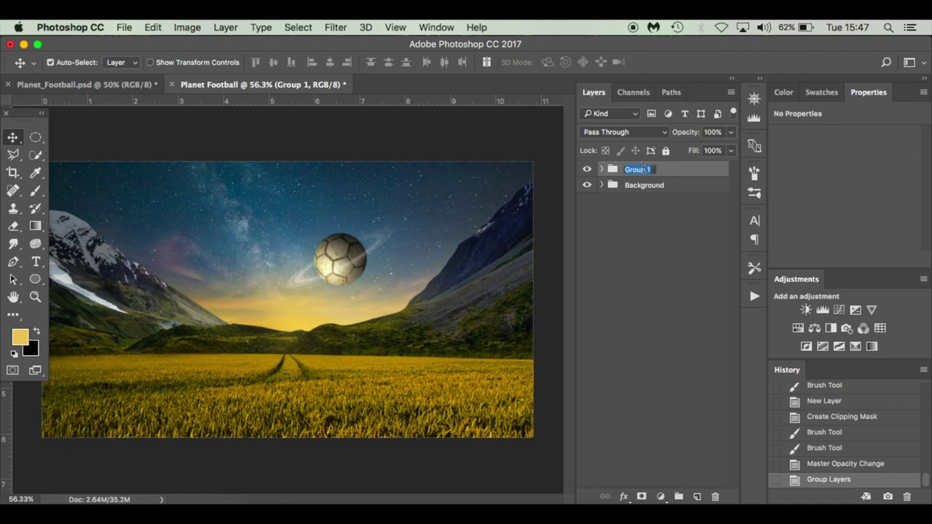
text(Ball)
key(Return)
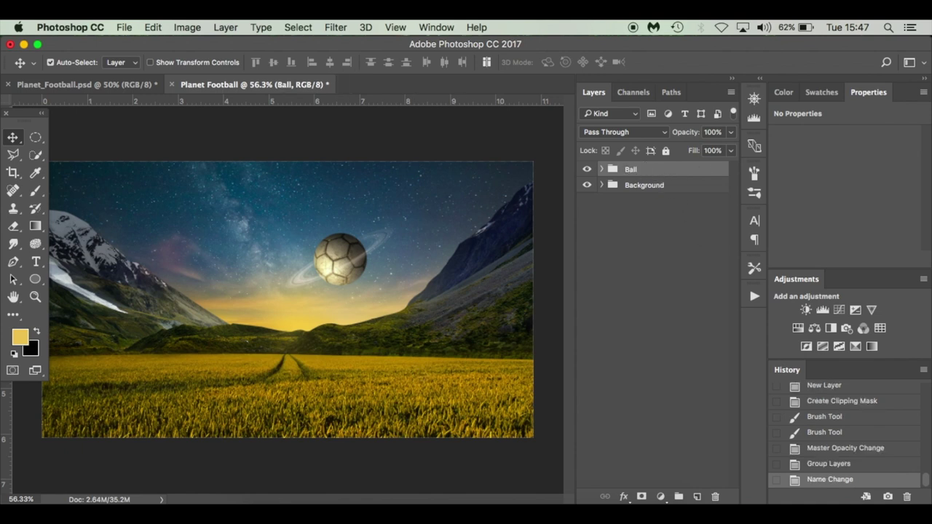
- Open football-2853586.psd from the Latest Tutorial folder and bring its cut-out boy layer into the Planet Football document
click(266, 514)
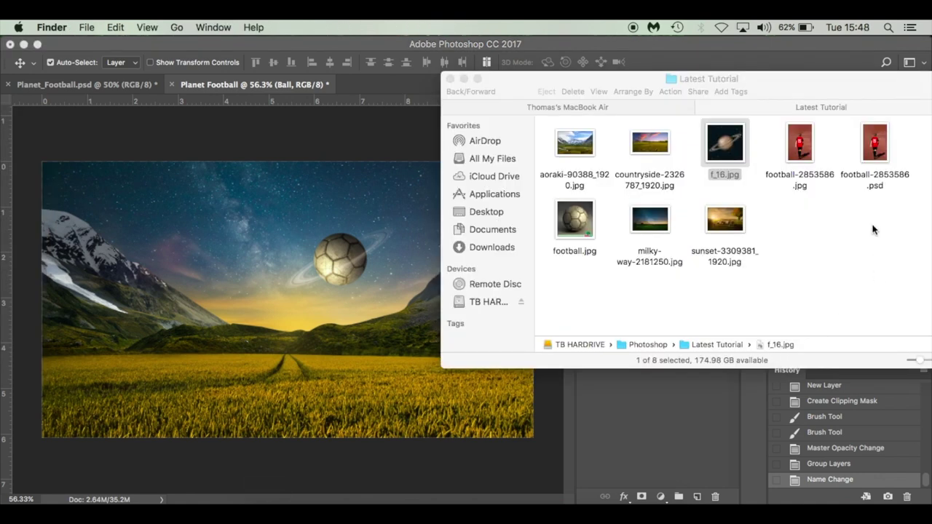
double_click(874, 145)
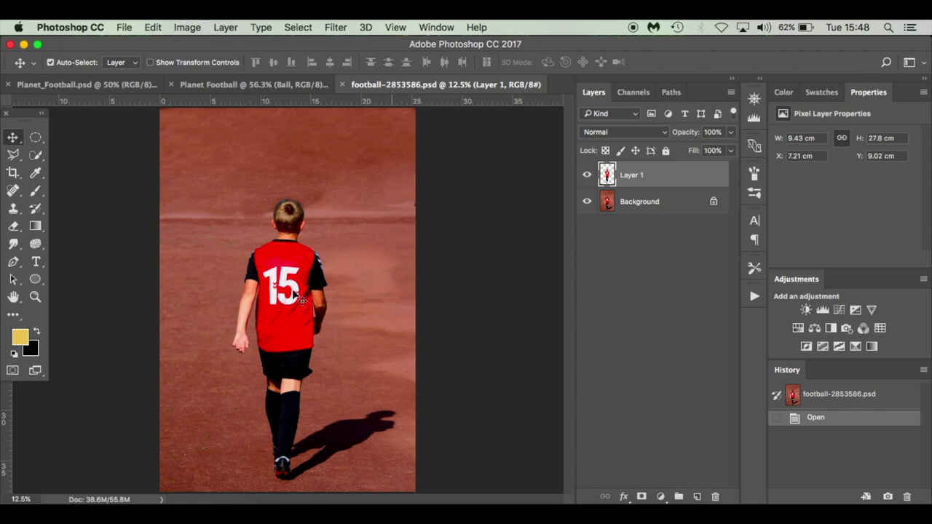
drag(255, 321, 303, 343)
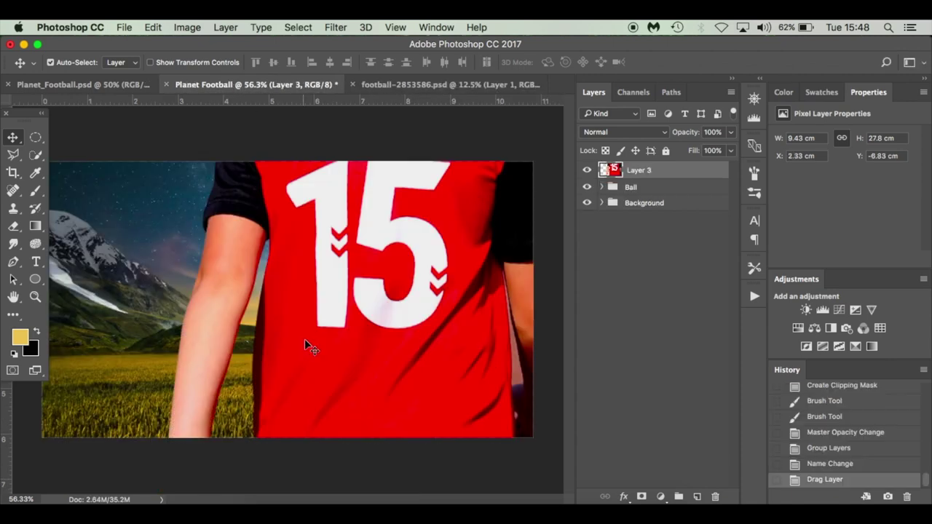
- Scale the boy down to about 0.57 by 1.66 cm with Free Transform and place him in the field below the football
key(ctrl+t)
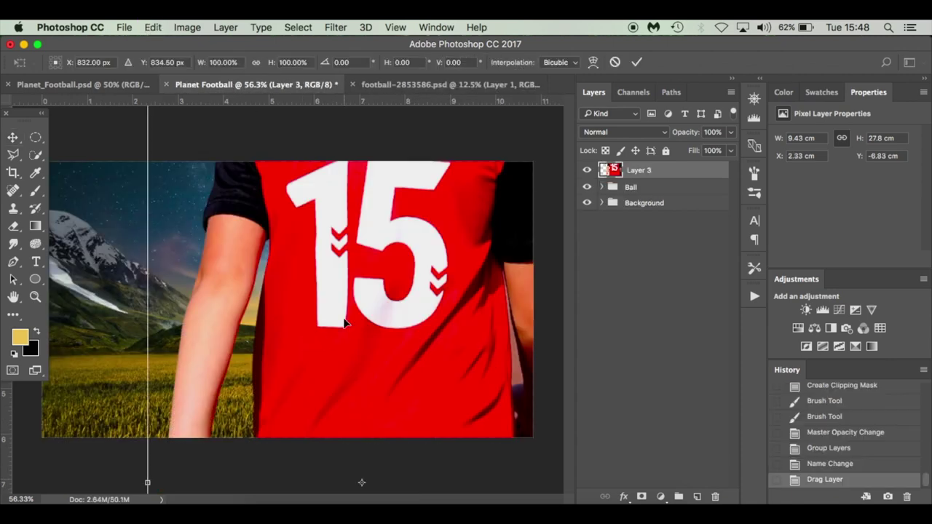
key(ctrl+0)
drag(350, 200, 296, 289)
scroll(296, 289, up, 5)
scroll(294, 289, up, 2)
drag(337, 241, 332, 256)
drag(319, 294, 306, 359)
scroll(306, 358, up, 2)
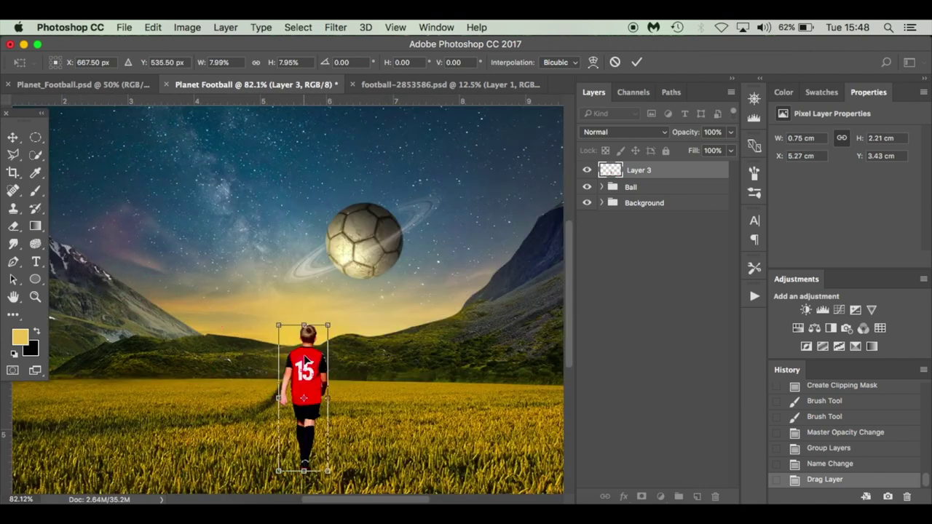
scroll(304, 358, down, 2)
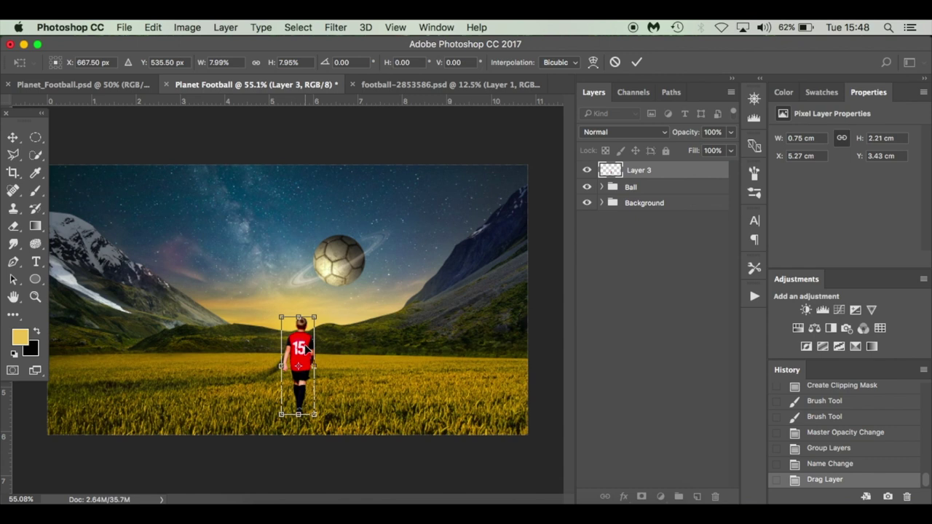
drag(308, 348, 302, 329)
key(Return)
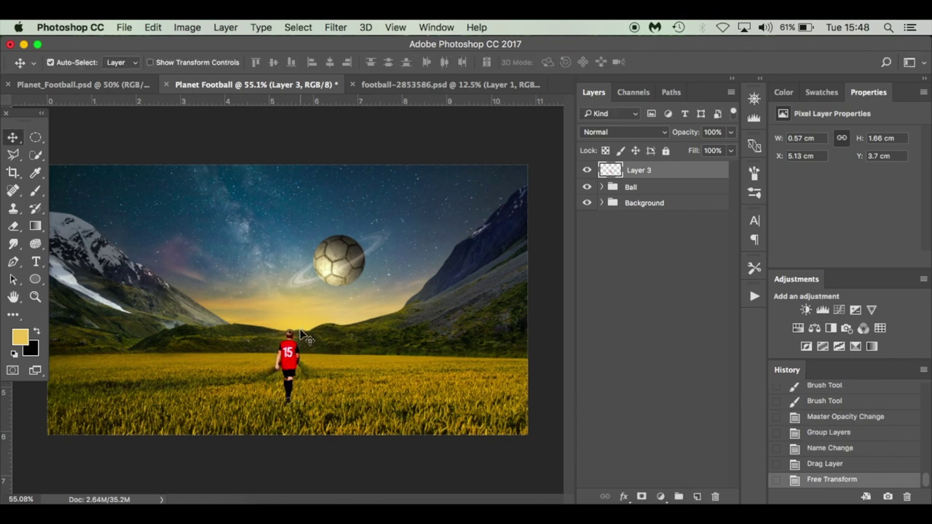
- Move the boy lower in the field to about Y 3.98 cm, checking his placement against Planet_Football.psd
click(125, 87)
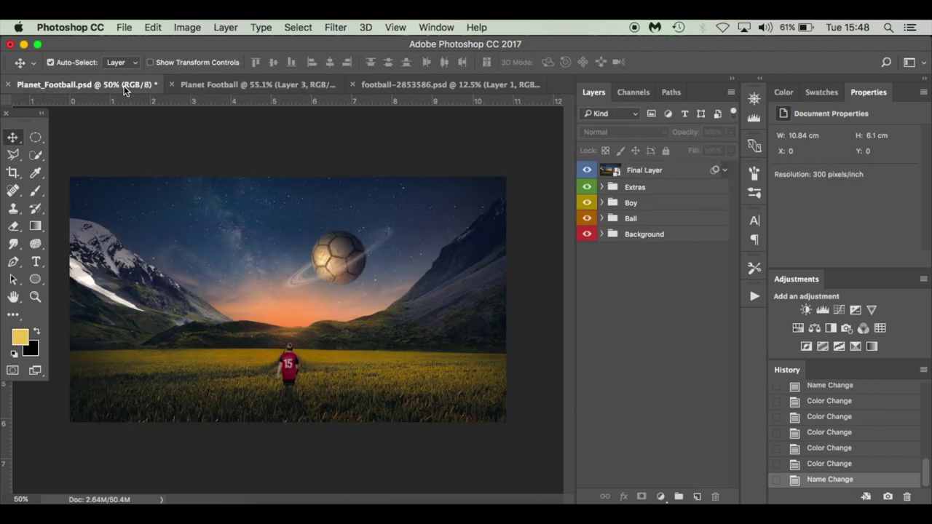
click(209, 85)
drag(294, 355, 293, 371)
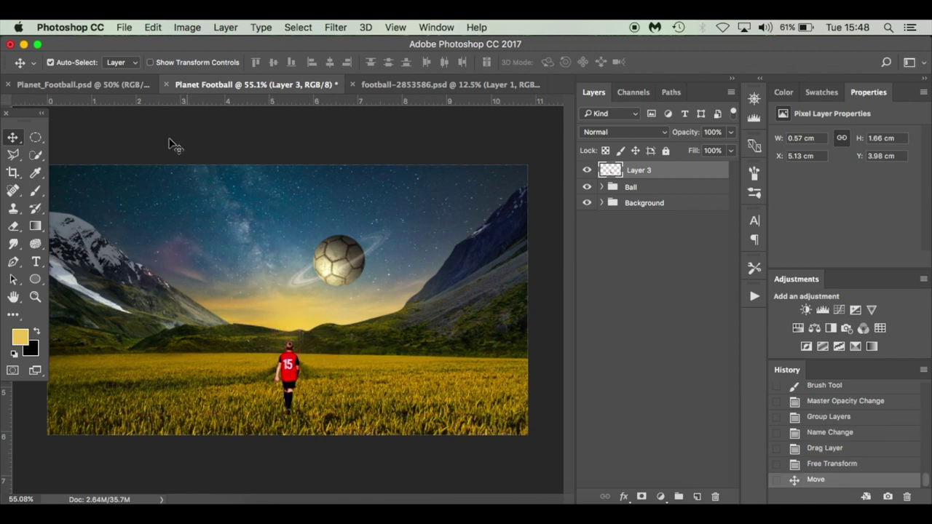
click(127, 87)
click(207, 85)
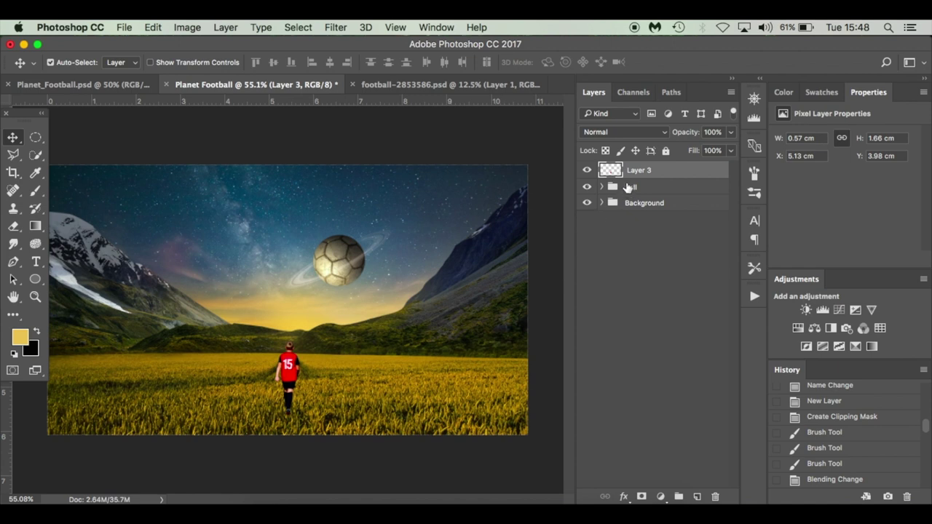
- Add a layer mask to Layer 3 and hide the boy's lower legs with a soft black brush at 8% flow, shrinking it to 50
click(641, 497)
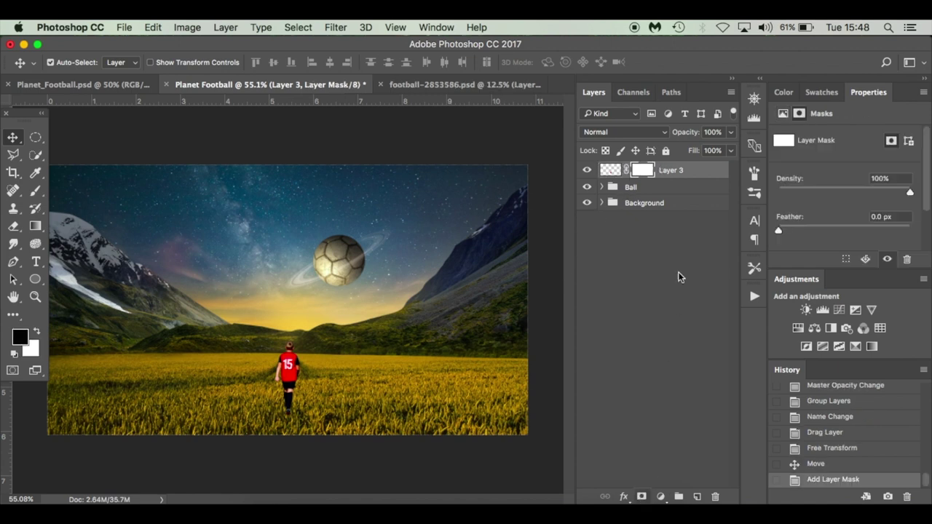
key(b)
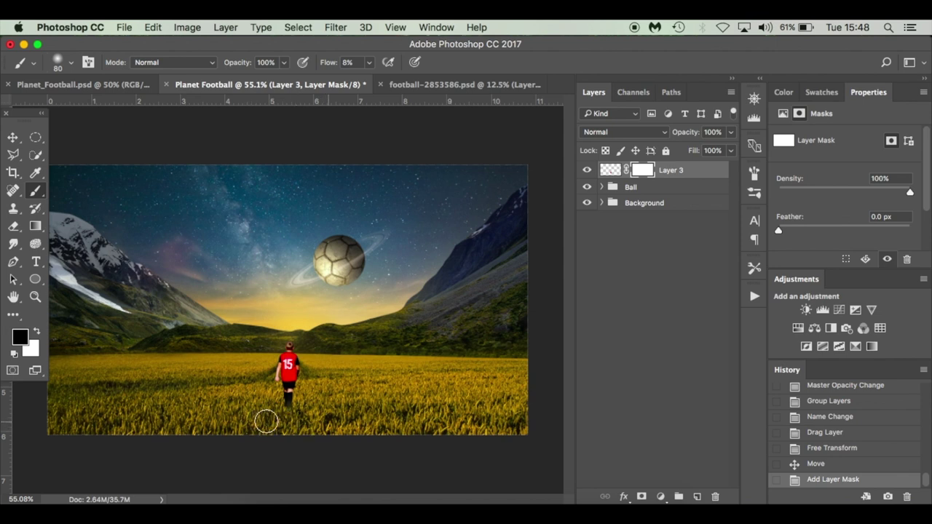
mouse_move(295, 405)
mouse_down()
mouse_move(260, 401)
mouse_move(295, 405)
mouse_up()
key(bracketleft)
key(bracketleft)
key(bracketleft)
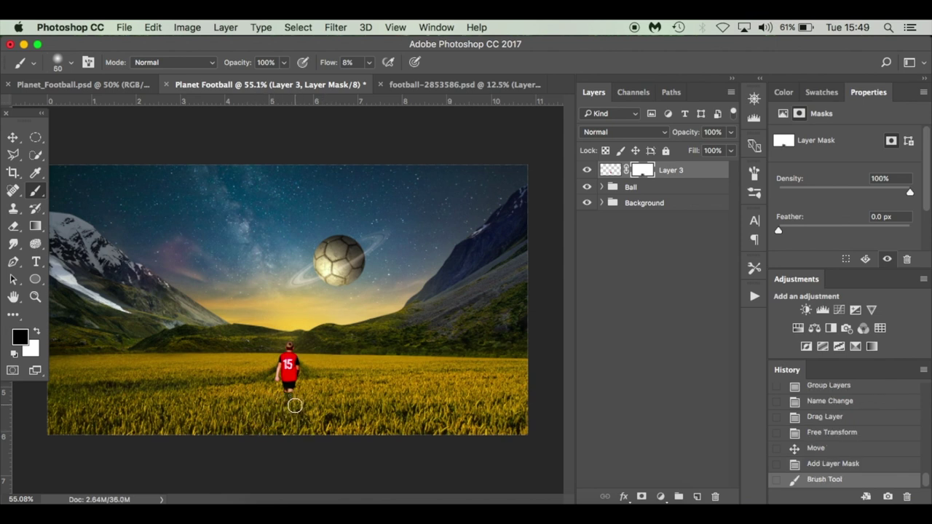
drag(294, 401, 304, 402)
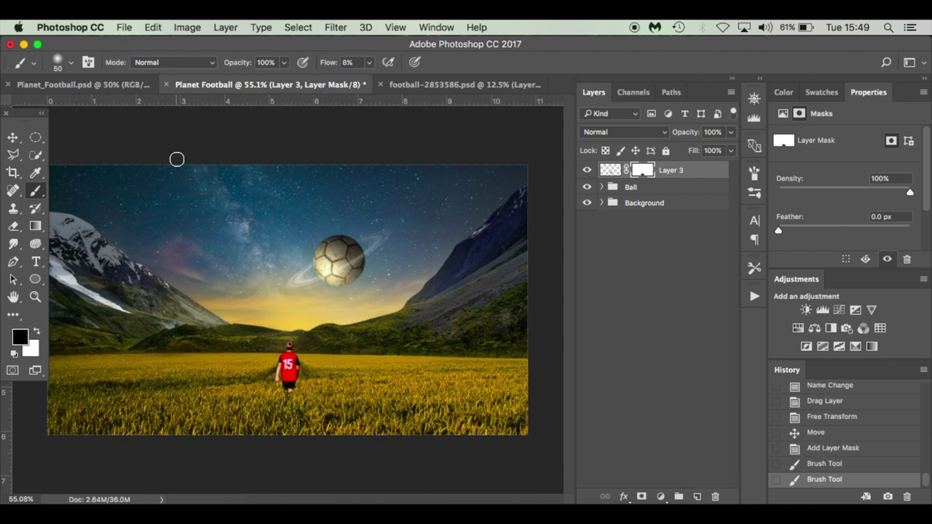
- Check the boy against Planet_Football.psd and nudge him slightly down to about Y 4.03 cm
click(124, 84)
click(203, 85)
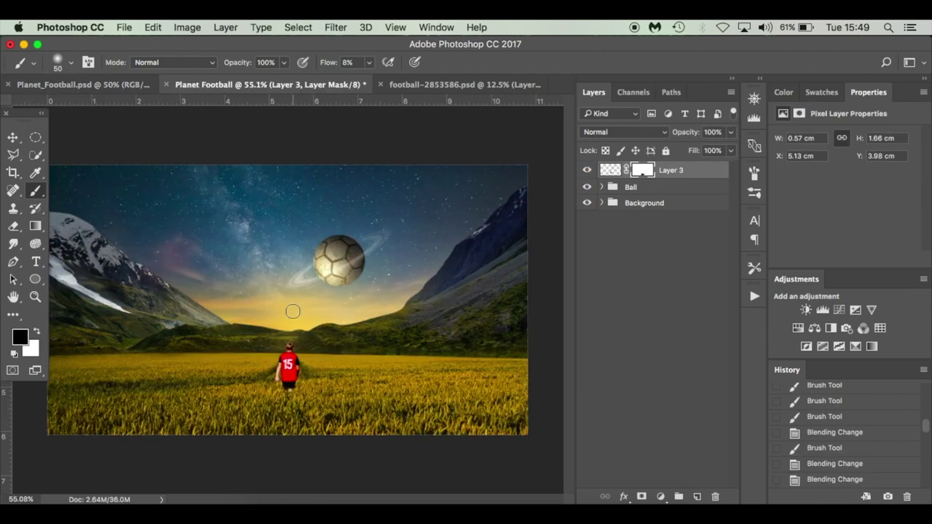
key(v)
key(Down)
key(Down)
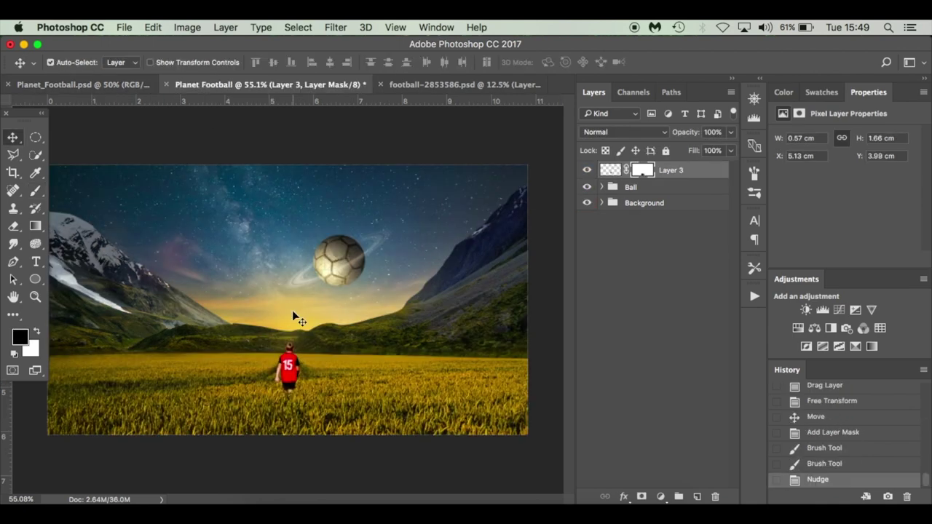
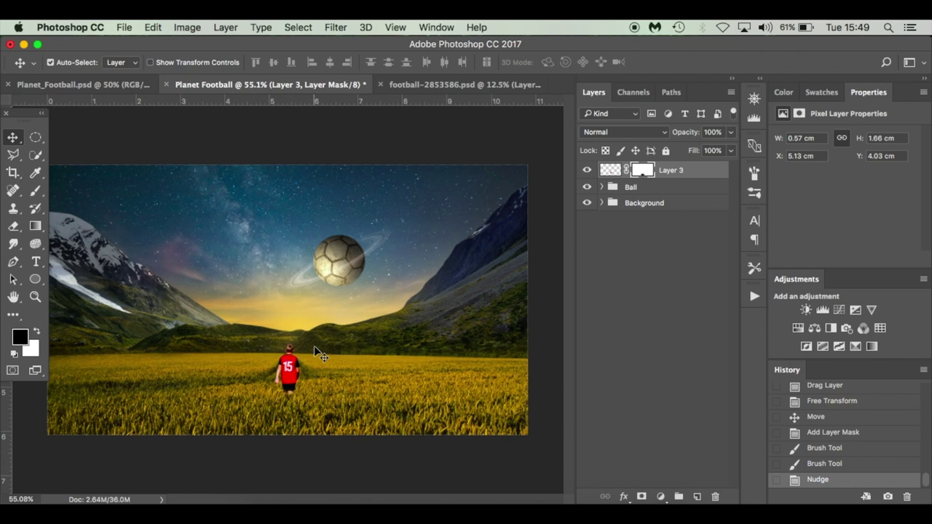
- Add a Curves adjustment above Layer 3, raise the highlights of its curve and clip it to the boy's layer
click(660, 496)
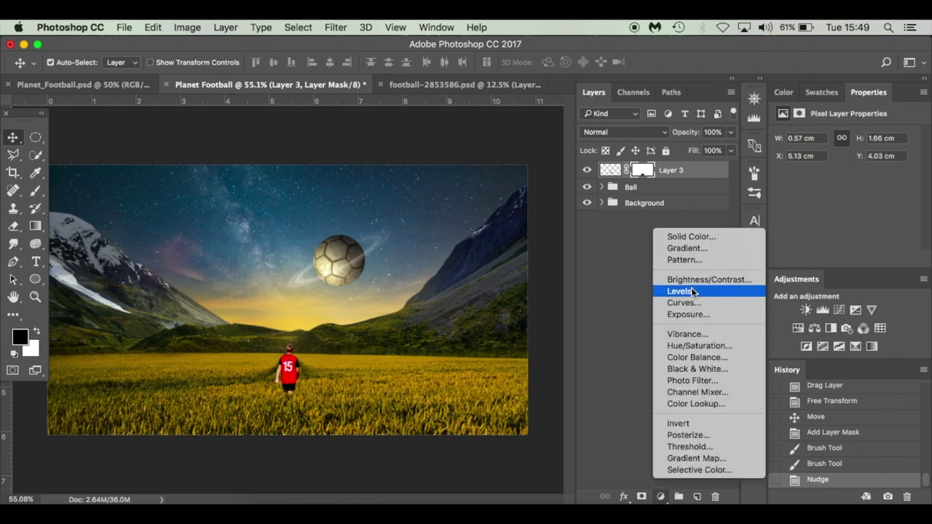
key(Escape)
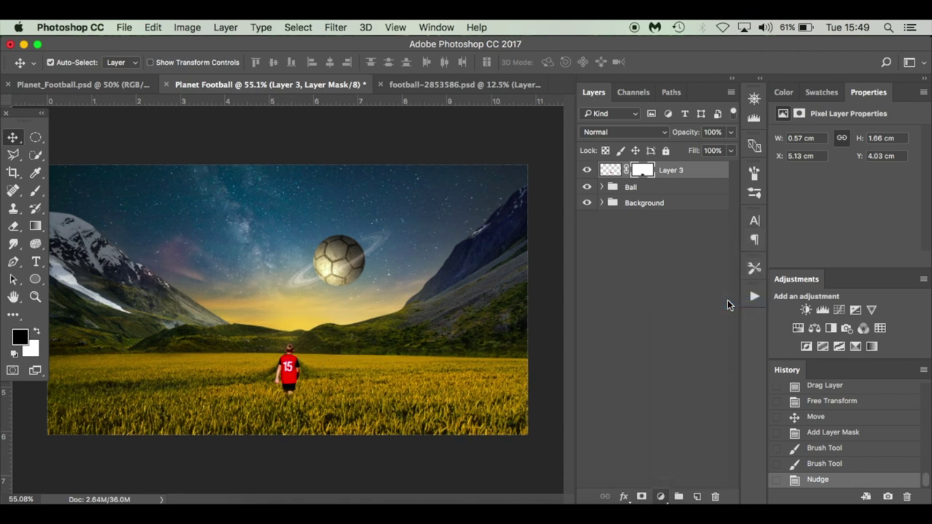
scroll(880, 208, down, 2)
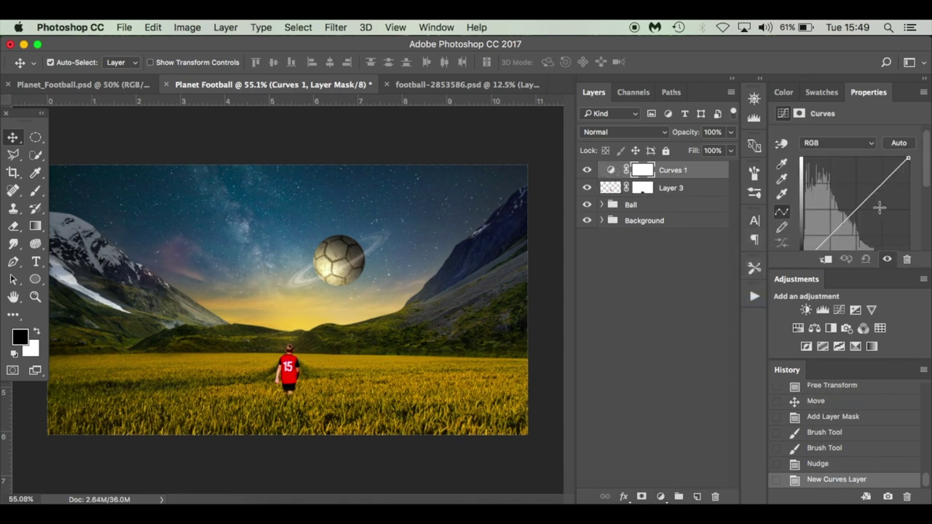
scroll(879, 209, down, 2)
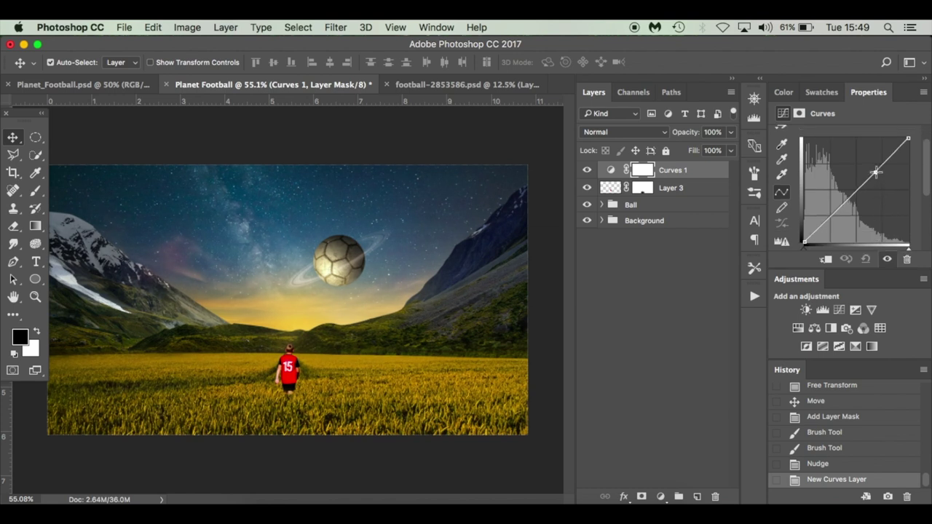
drag(876, 173, 874, 163)
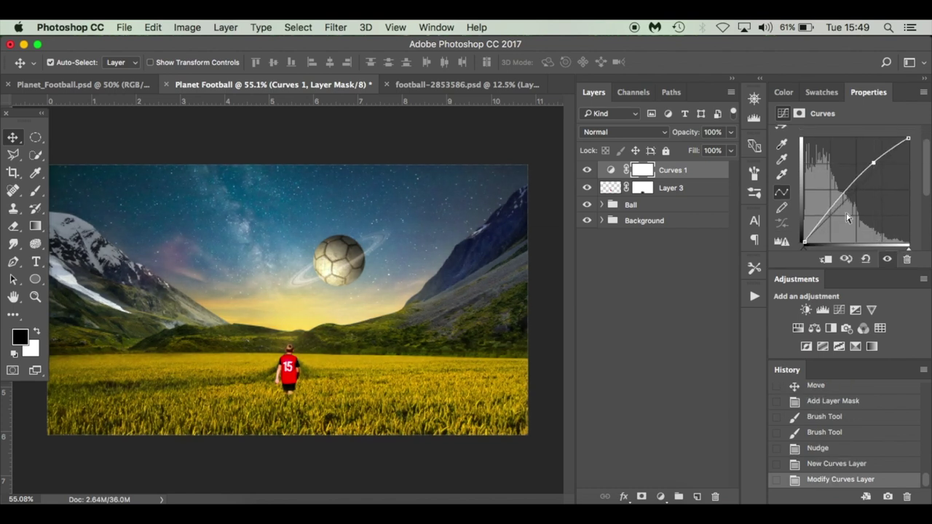
click(825, 261)
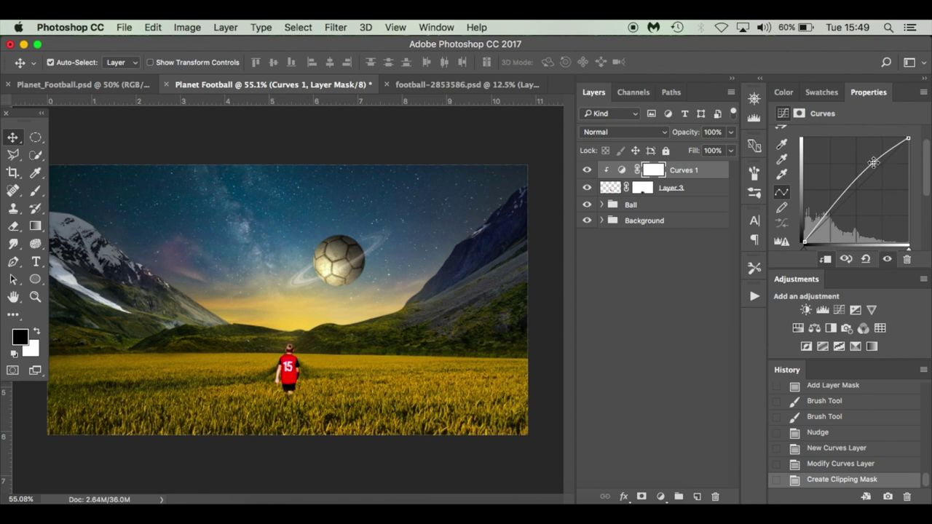
drag(873, 162, 875, 162)
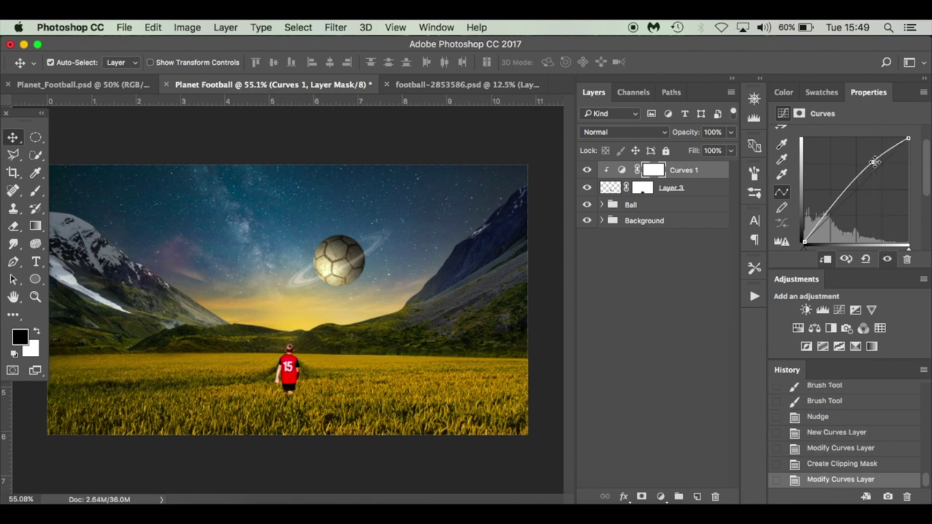
click(652, 328)
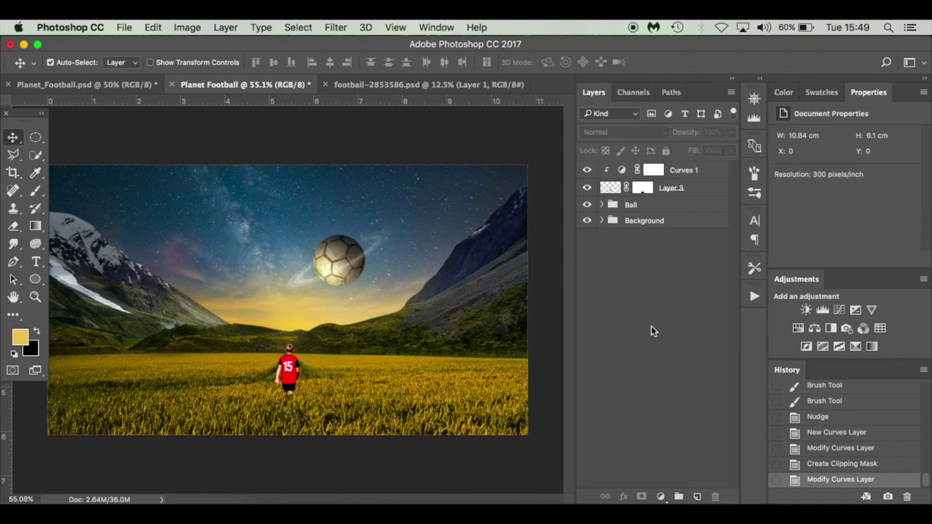
- Rename Layer 3 as boy
click(704, 188)
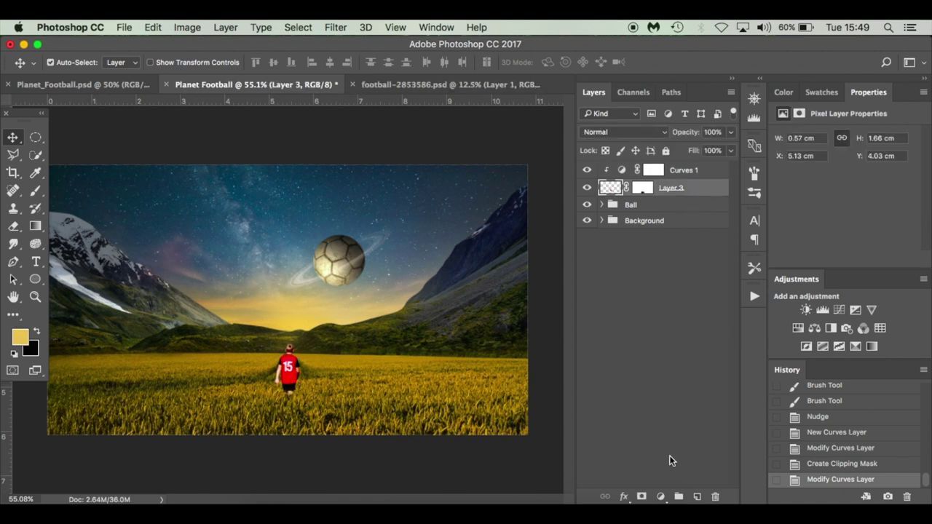
double_click(672, 188)
text(boy)
key(Return)
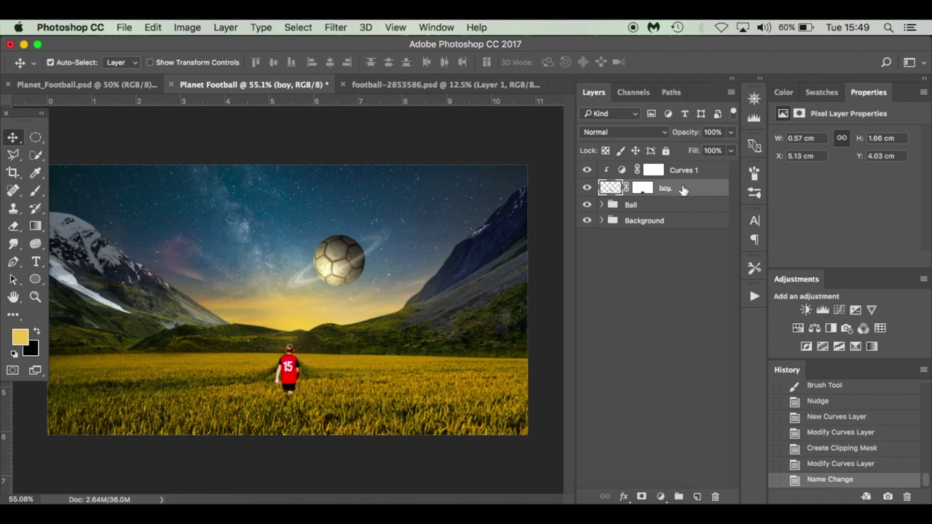
- Add a clipped Hue/Saturation adjustment directly above the boy layer with saturation -10 and slightly reduced lightness
click(660, 497)
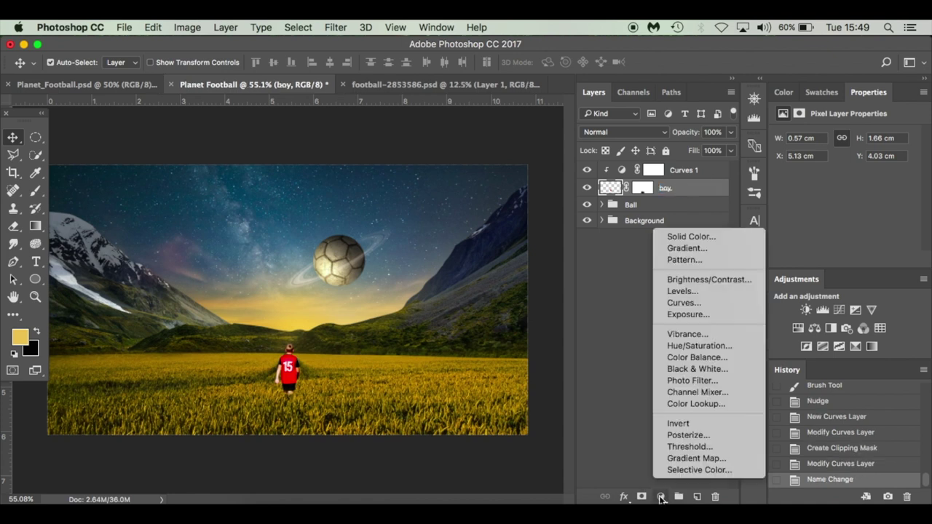
click(699, 346)
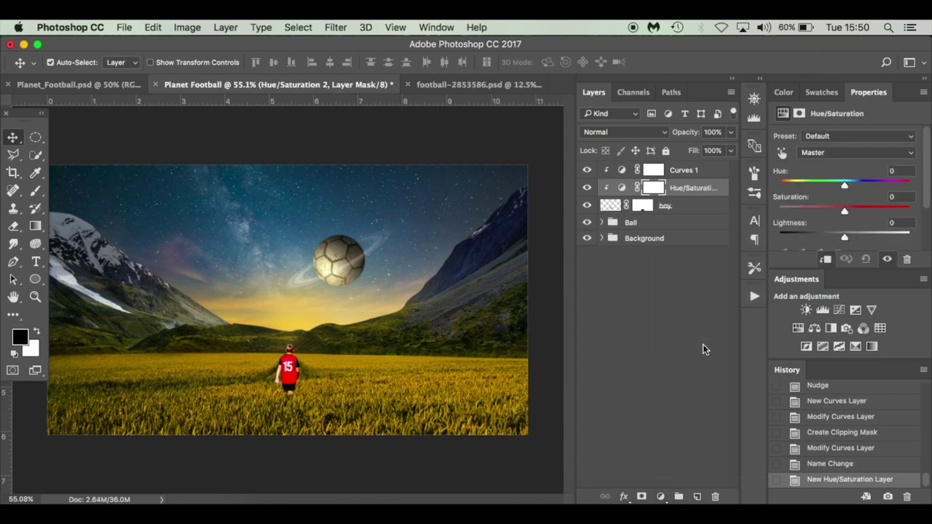
drag(843, 209, 841, 210)
drag(838, 212, 839, 212)
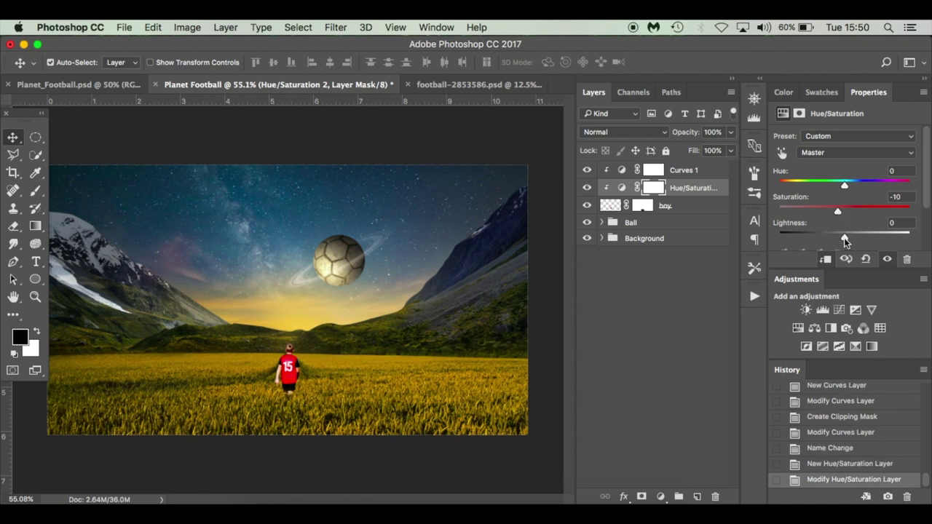
drag(844, 237, 840, 241)
click(627, 304)
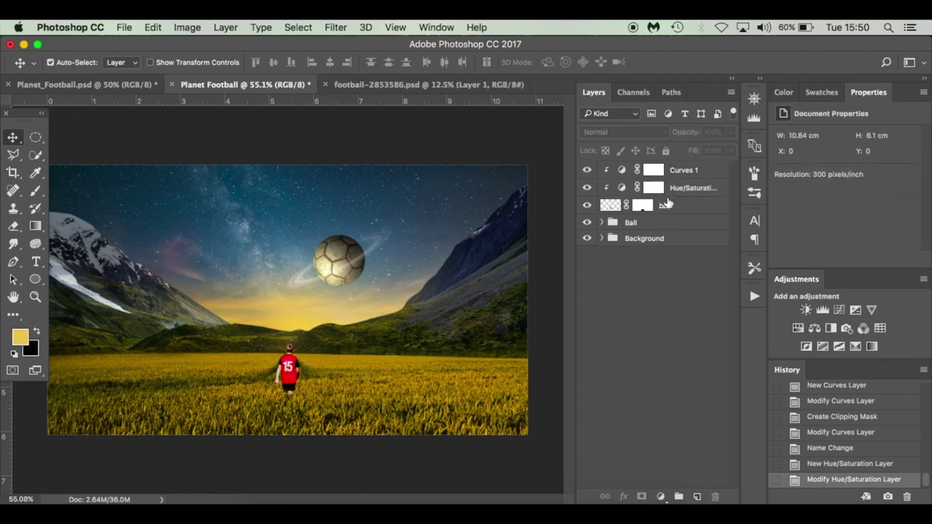
- Add a clipped Brightness/Contrast adjustment directly above the boy layer, lower its brightness slightly and reselect the boy layer
click(690, 208)
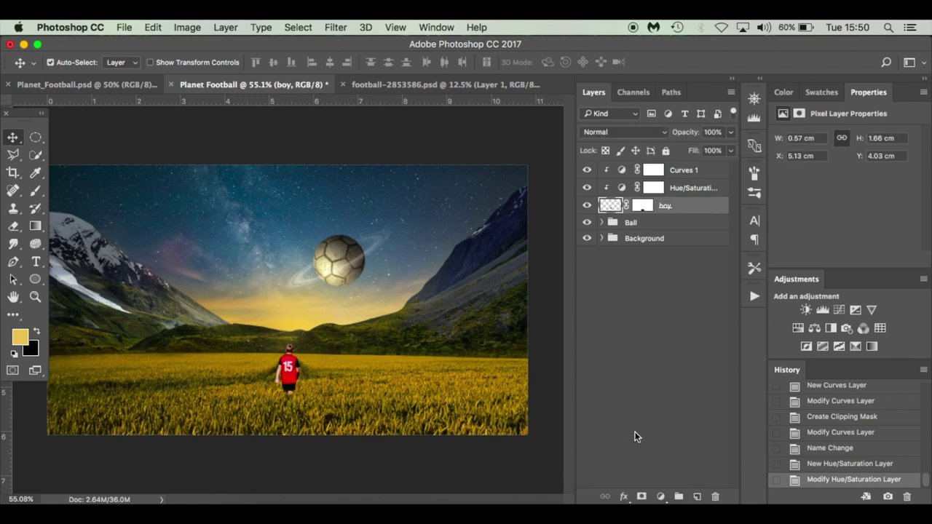
click(660, 496)
click(701, 281)
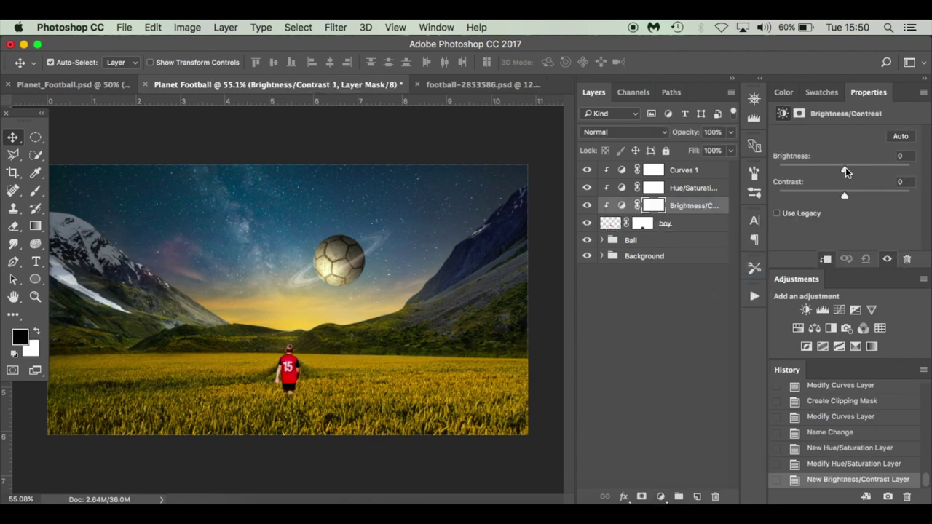
drag(845, 167, 832, 173)
click(651, 308)
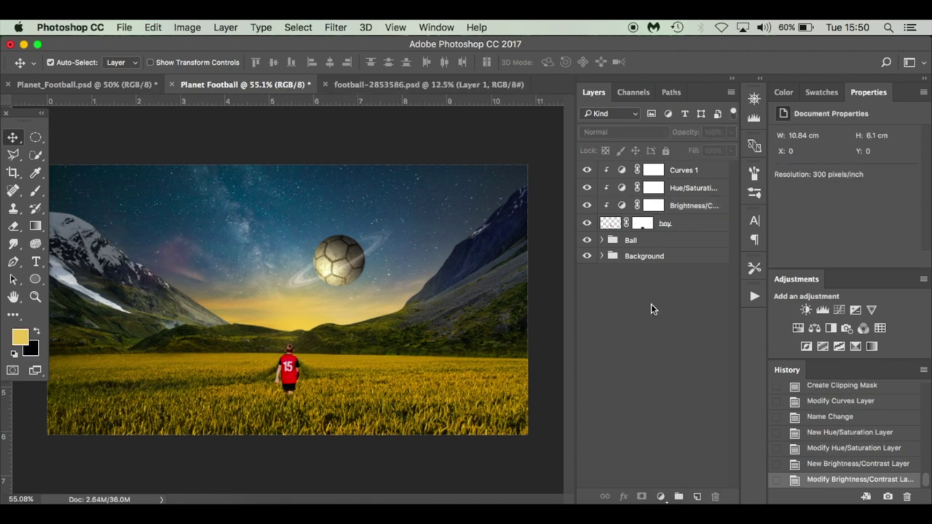
click(687, 228)
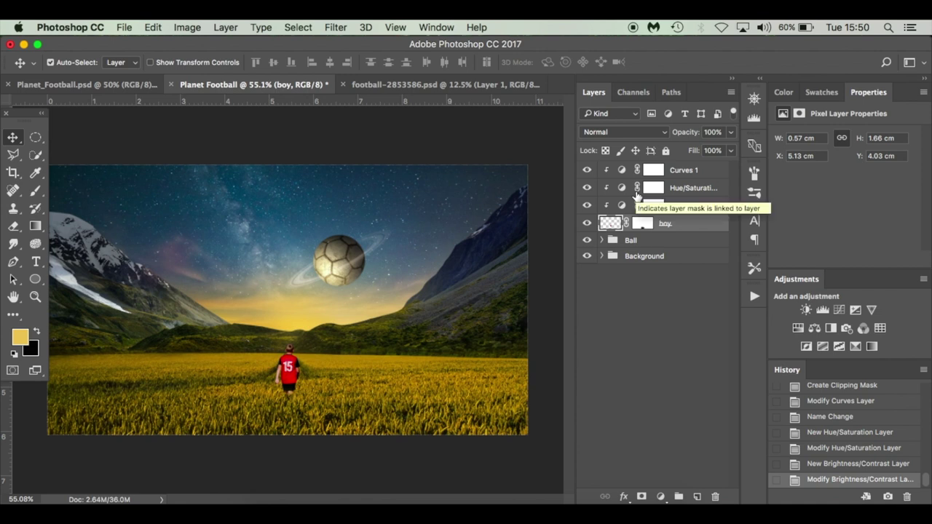
- Create a new empty layer and move it directly beneath the boy layer, above the Ball group
click(692, 240)
click(702, 226)
click(712, 177)
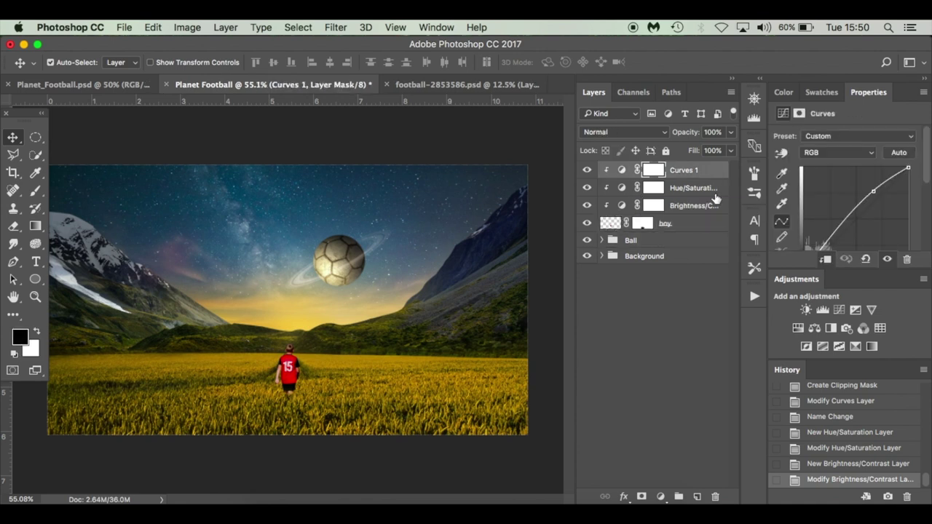
click(697, 497)
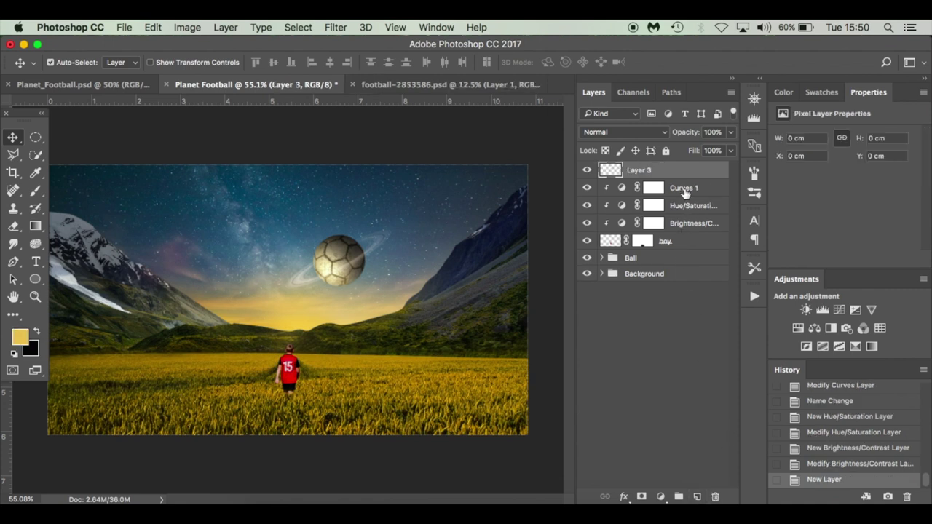
drag(684, 171, 687, 245)
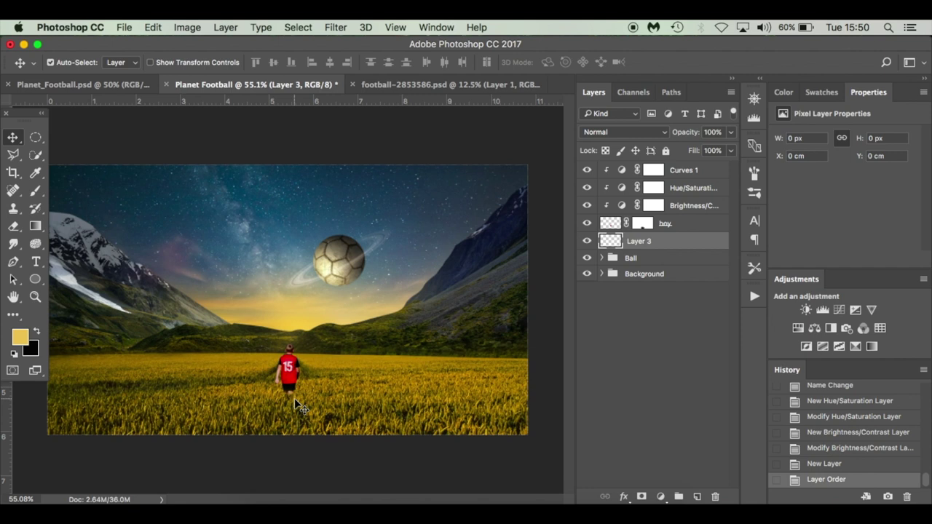
- Set up a soft black brush with a narrow vertical elliptical tip, 150 px size, 0% hardness and 15% flow
key(b)
key(x)
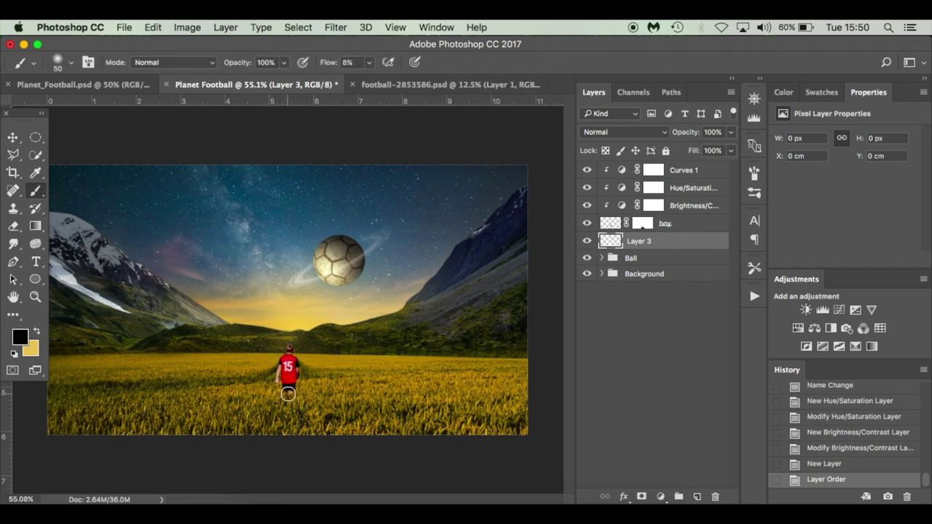
mouse_move(289, 437)
mouse_down()
mouse_move(287, 386)
mouse_move(291, 419)
mouse_up()
key(super+z)
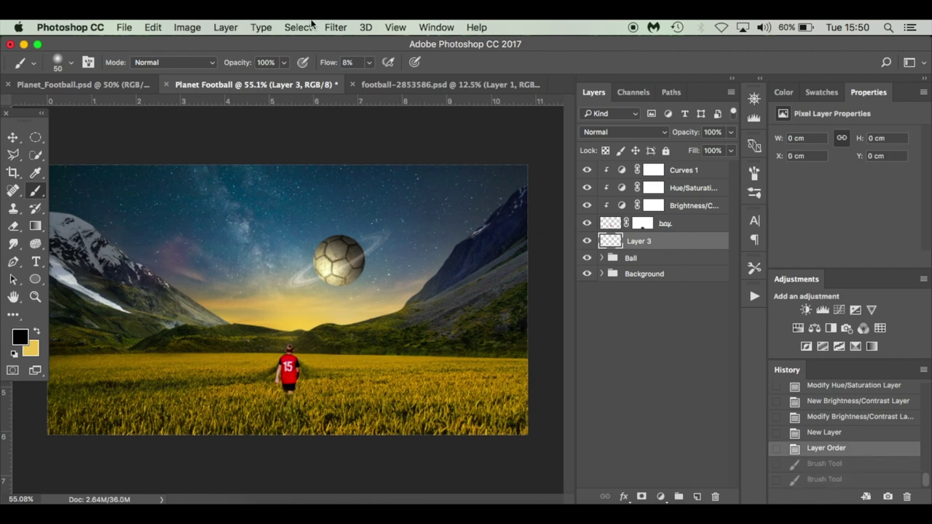
drag(368, 63, 374, 80)
right_click(292, 391)
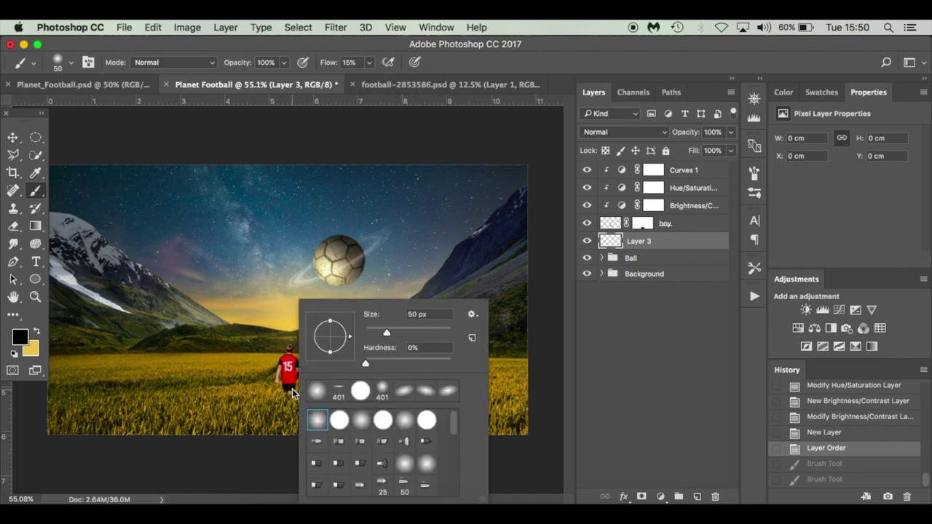
mouse_move(330, 324)
mouse_down()
mouse_move(345, 351)
mouse_move(331, 355)
mouse_up()
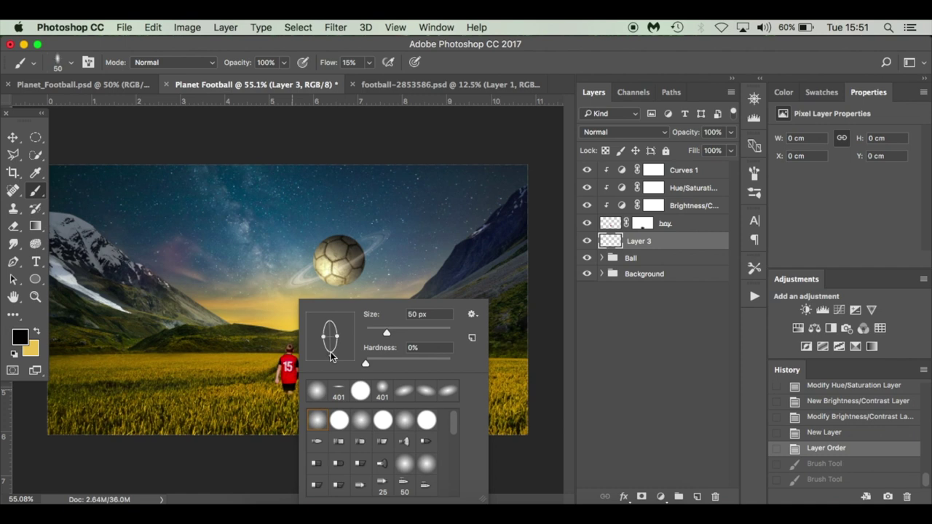
drag(387, 335, 394, 336)
drag(430, 335, 419, 333)
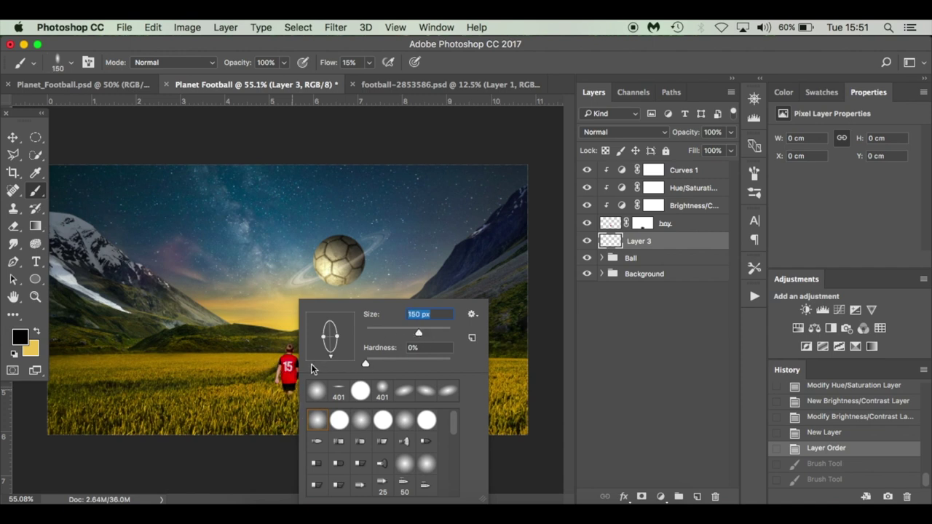
- Paint a soft black shadow on the grass under the boy's feet, reducing the brush to 100 px for the last dabs
click(287, 403)
click(288, 404)
click(288, 404)
click(289, 403)
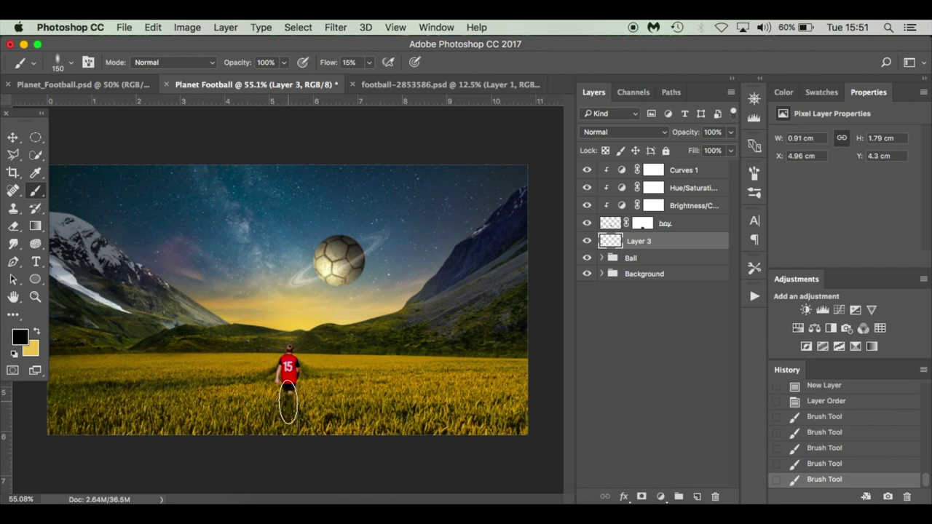
click(289, 404)
key(super+z)
key(bracketleft)
key(bracketleft)
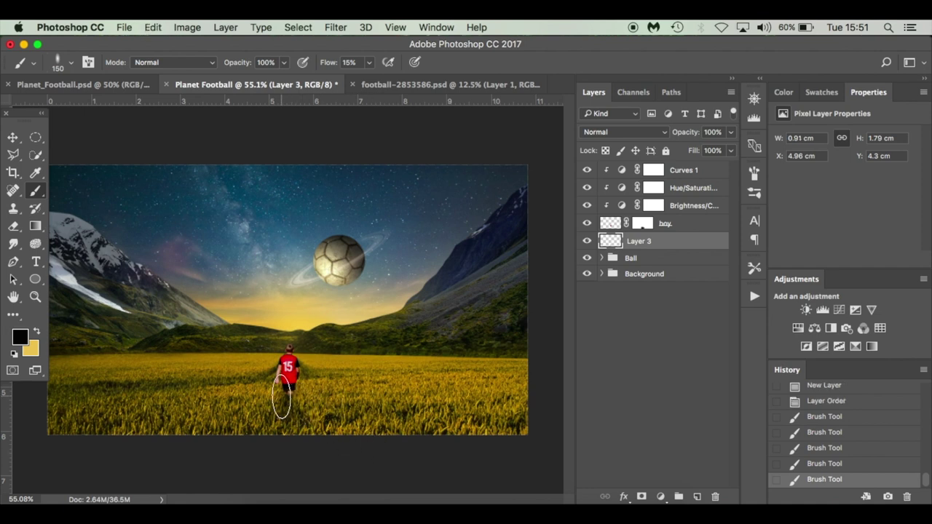
click(288, 401)
click(286, 397)
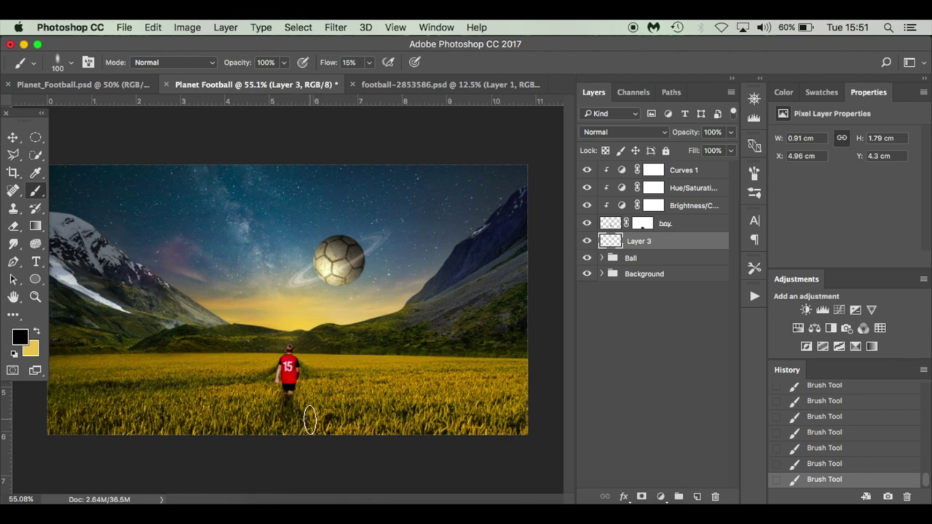
- Rename Layer 3 as Shadow
key(v)
double_click(642, 243)
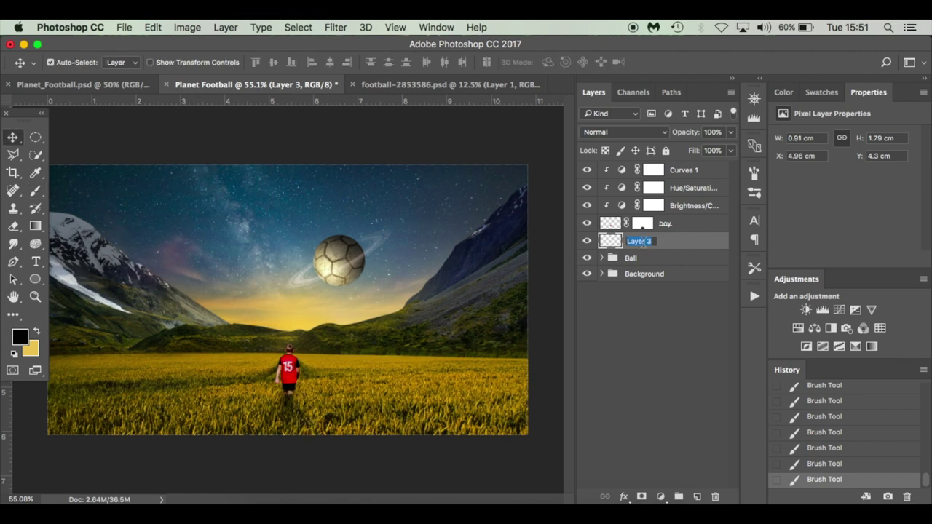
text(Shadow)
key(Return)
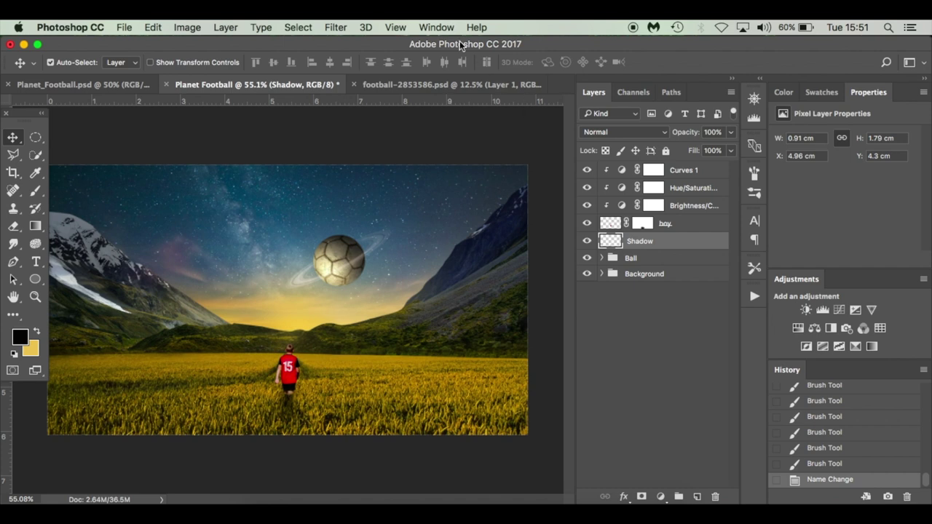
- Apply a Gaussian Blur with a radius of 2.1 pixels to the Shadow layer
click(336, 28)
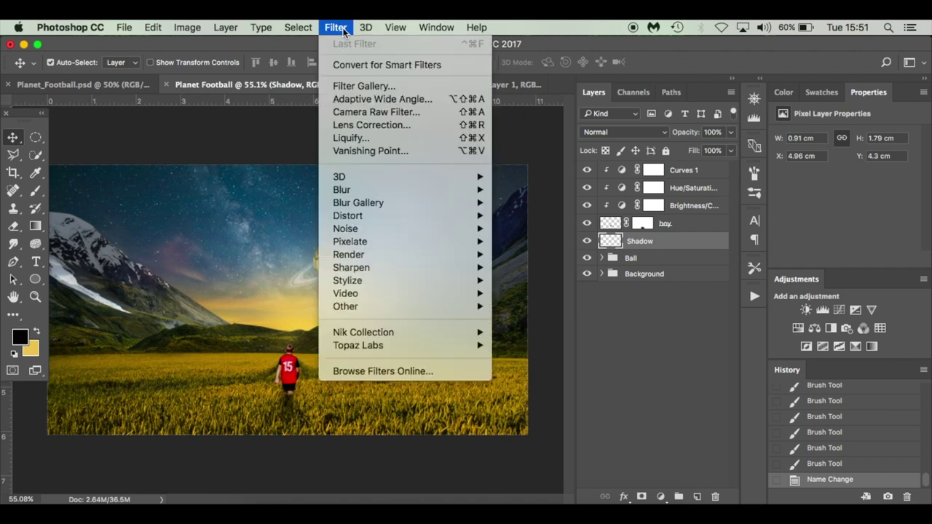
mouse_move(397, 189)
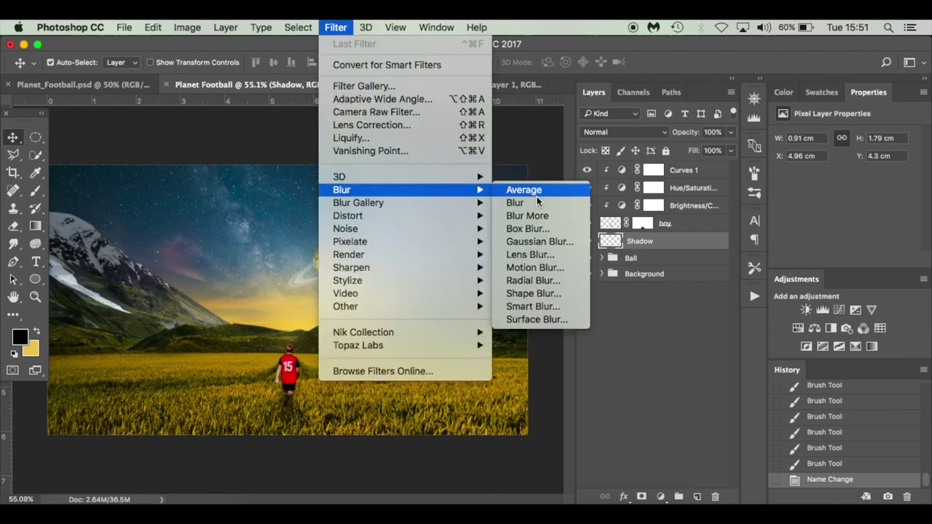
click(550, 242)
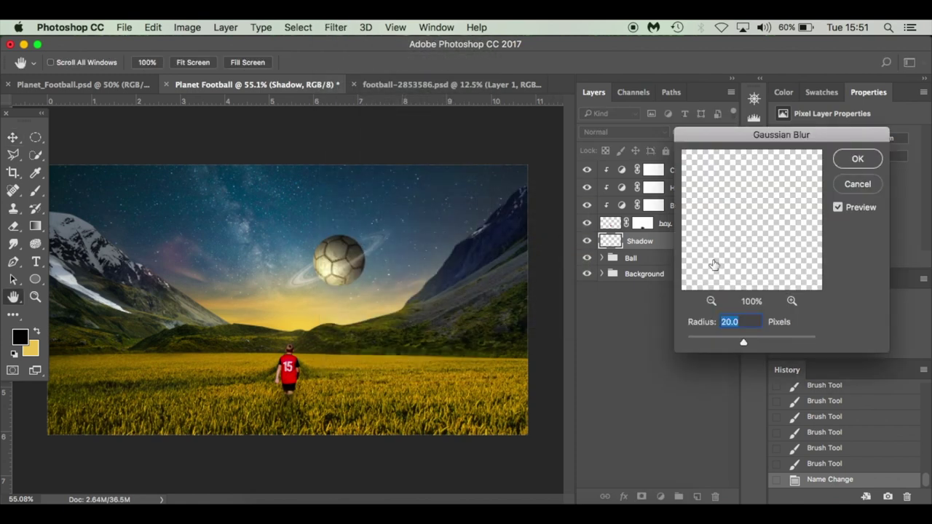
drag(743, 338, 700, 340)
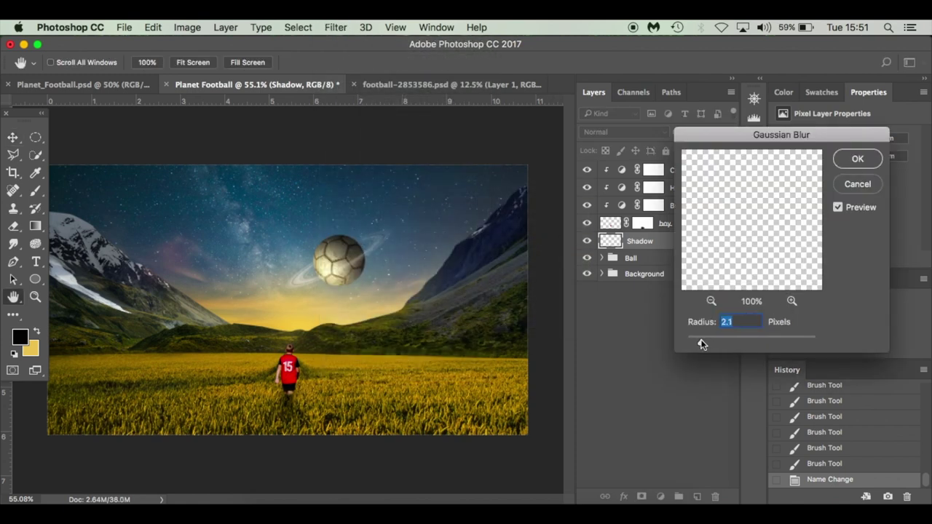
click(861, 160)
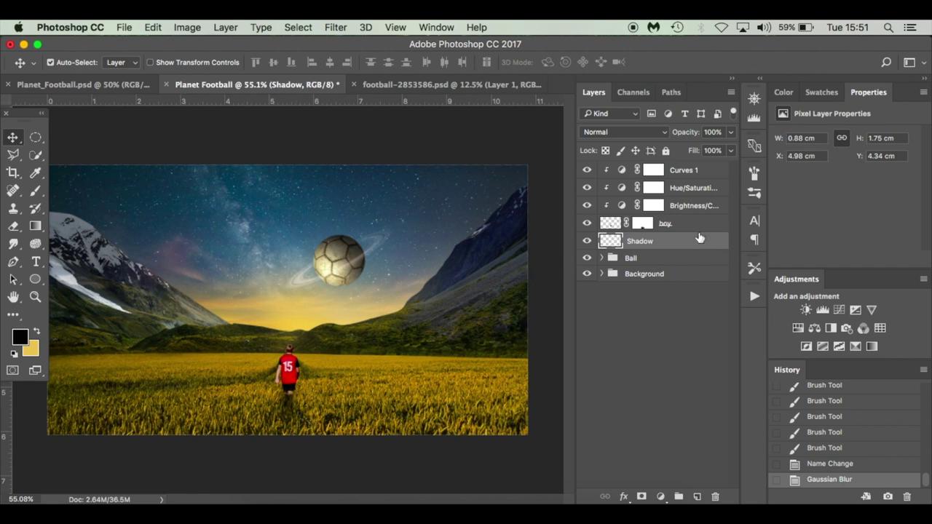
- Group the layers from Shadow up to Curves 1 and name the group Boy
shift+click(702, 172)
key(super+g)
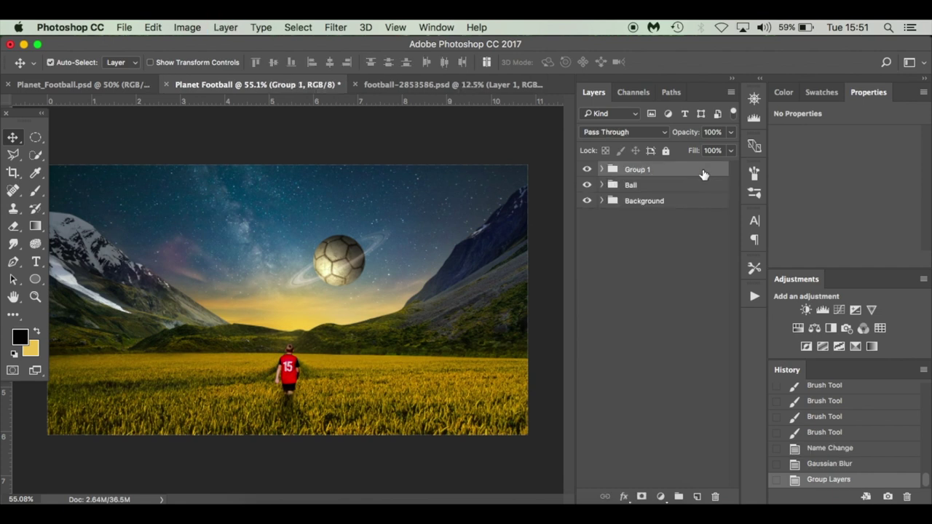
double_click(646, 169)
text(Boy)
key(Return)
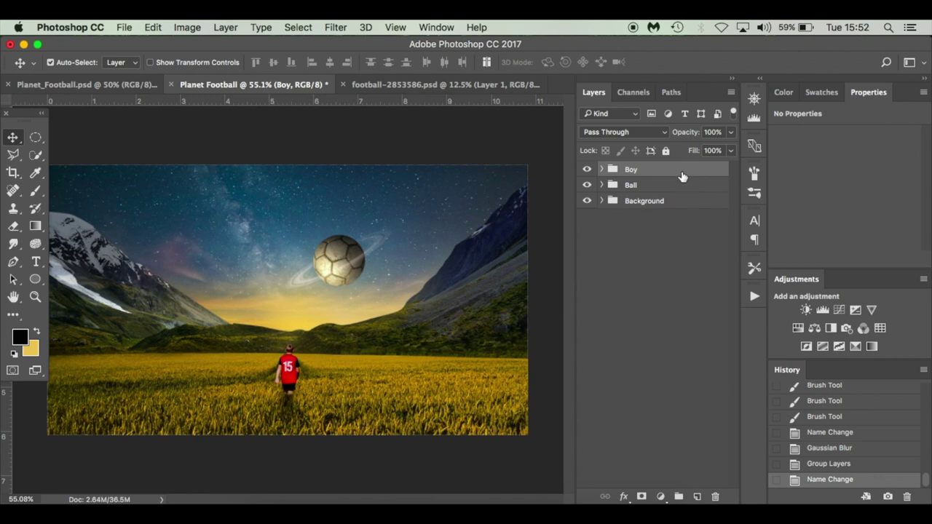
- Add a Brightness/Contrast adjustment above the Boy group with brightness -150 and contrast about 51
click(660, 497)
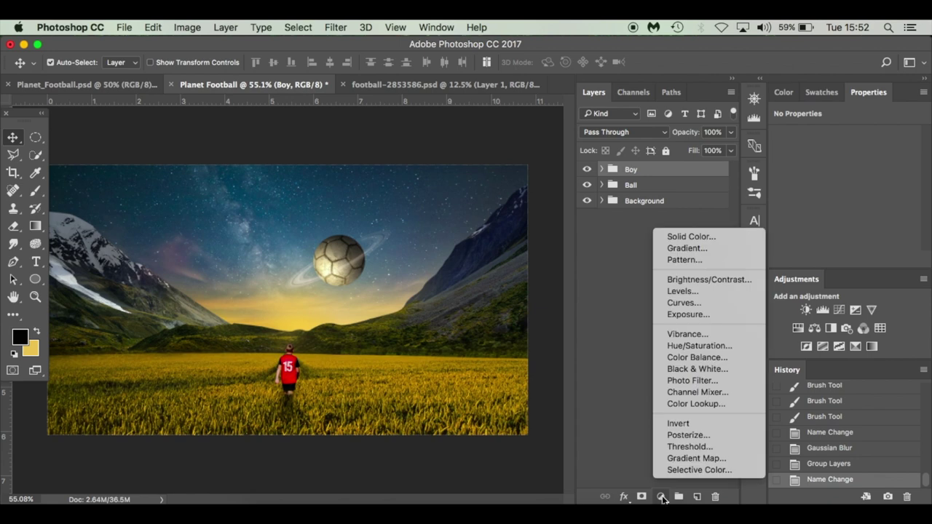
click(701, 280)
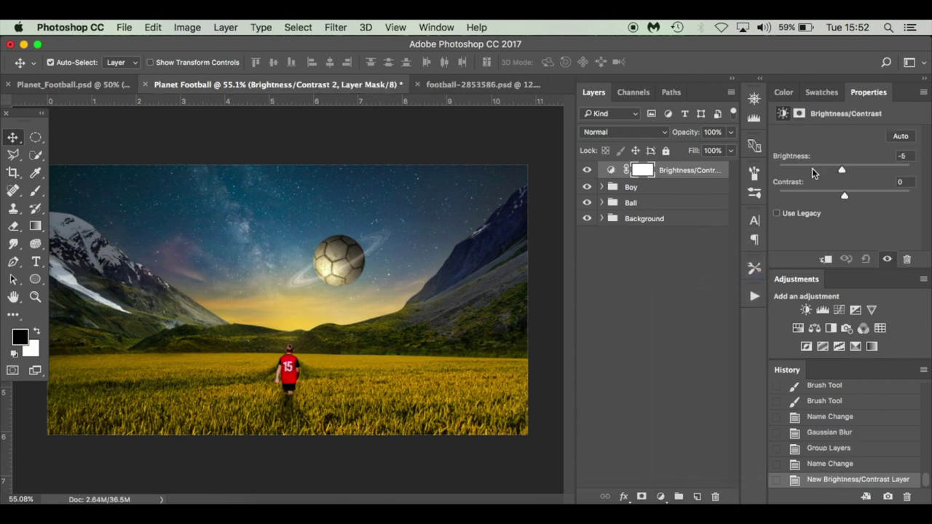
drag(834, 172, 746, 172)
drag(848, 195, 869, 195)
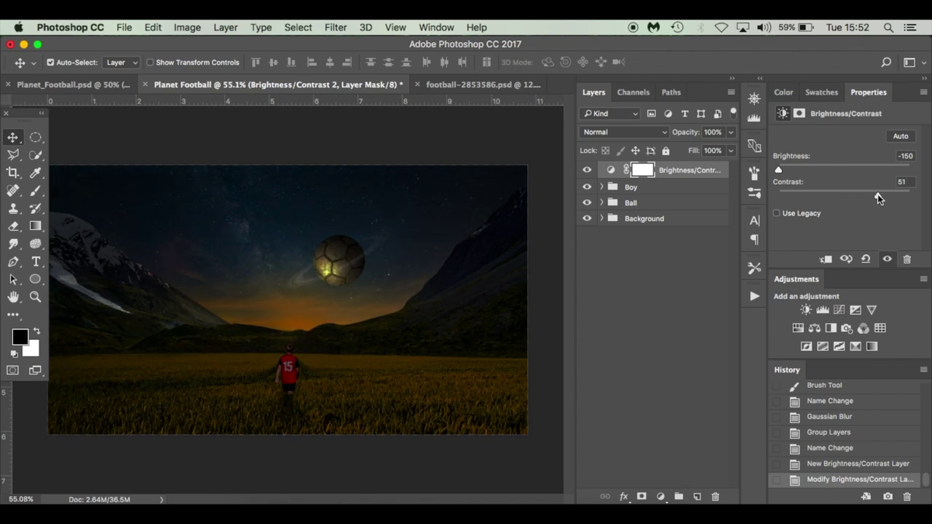
click(664, 295)
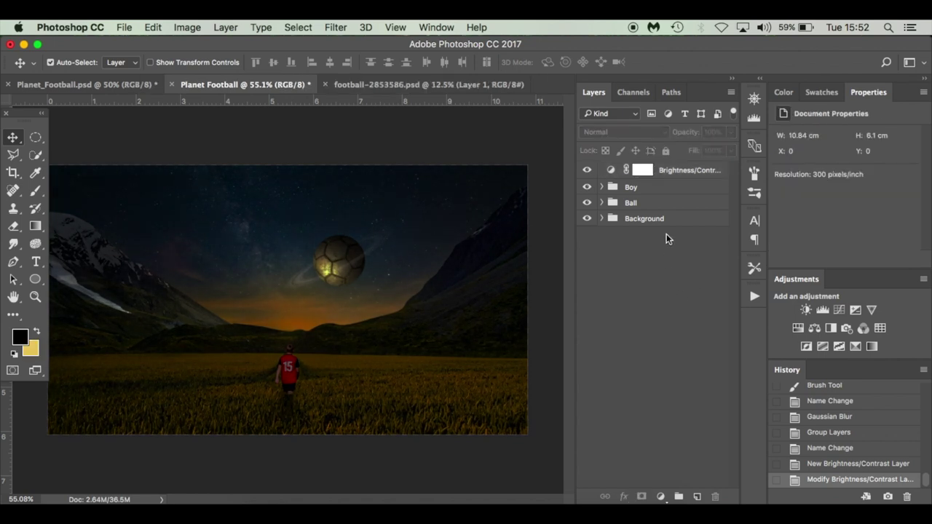
- Target the top Brightness/Contrast layer's mask and set up a soft round black brush with 50% opacity and 51% flow
click(642, 172)
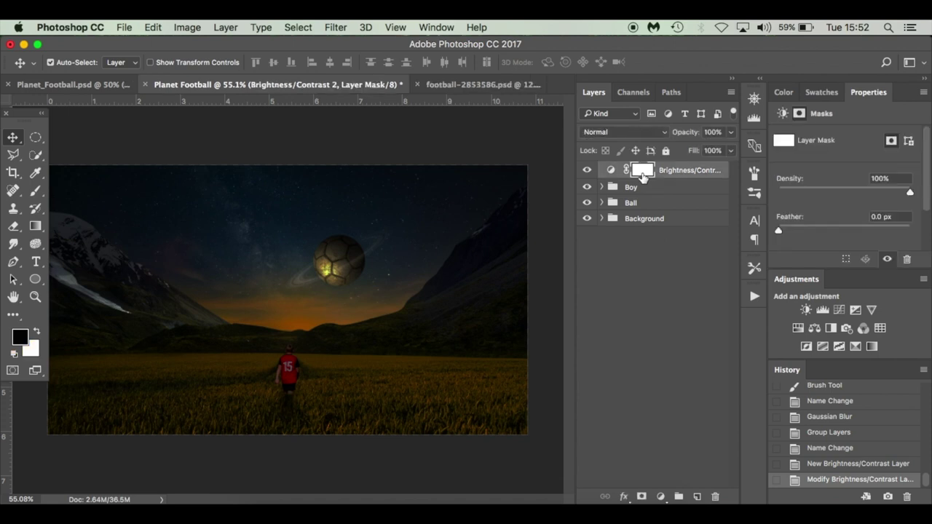
key(b)
right_click(299, 314)
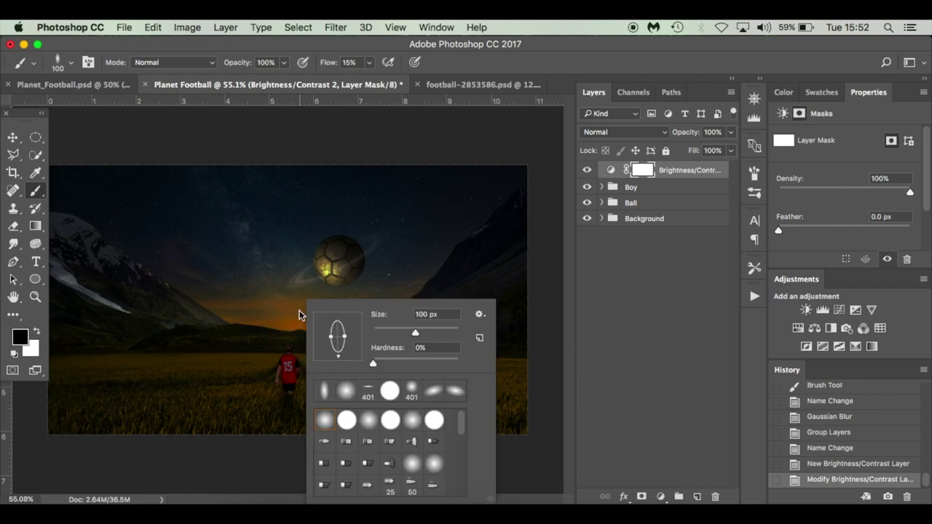
click(324, 420)
click(414, 127)
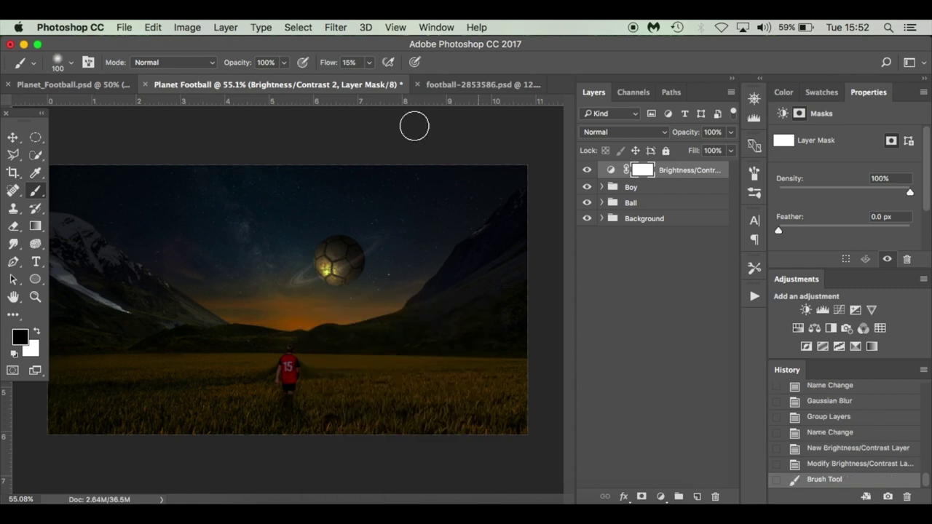
click(368, 63)
drag(368, 78, 391, 79)
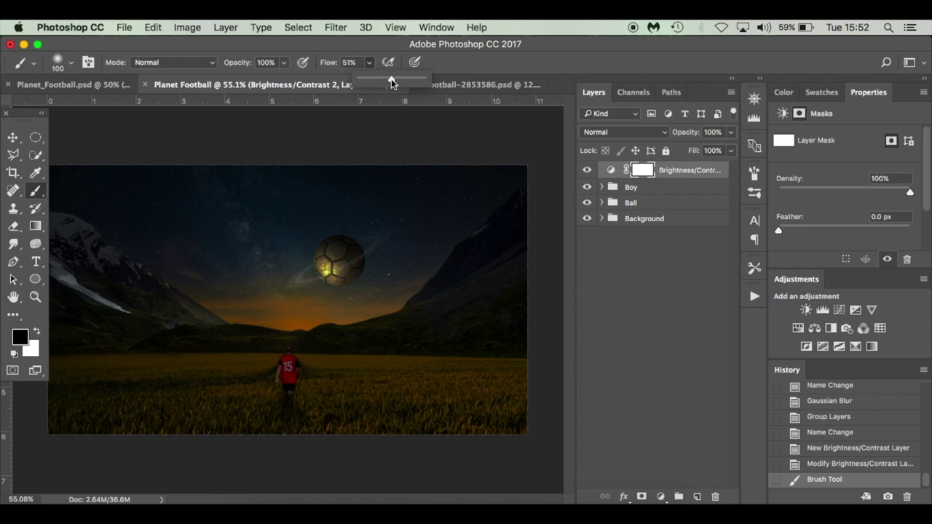
drag(227, 63, 201, 65)
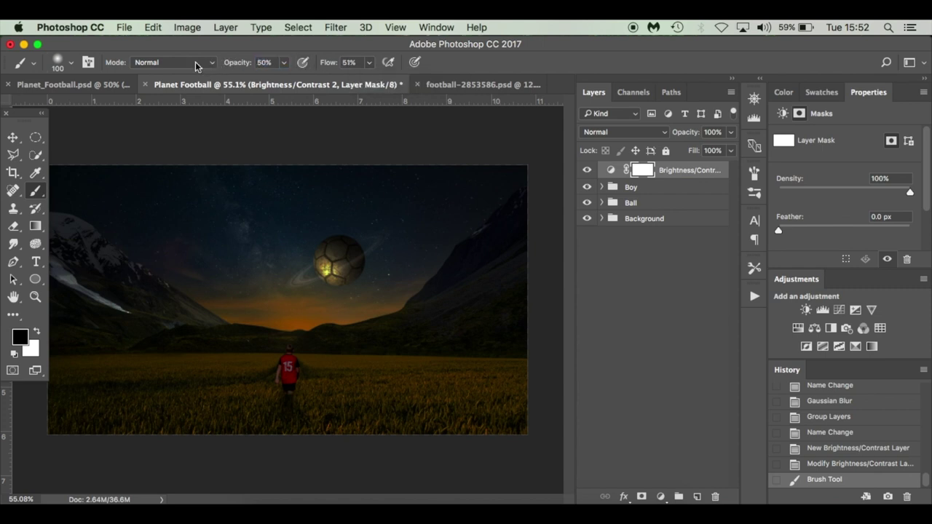
- Dab black on the adjustment's mask over the horizon glow behind the boy, enlarging the brush up to 300 px
key(bracketright)
key(bracketright)
key(bracketright)
click(294, 338)
click(292, 336)
click(292, 335)
key(bracketright)
key(bracketright)
click(292, 336)
click(292, 336)
click(292, 336)
key(bracketright)
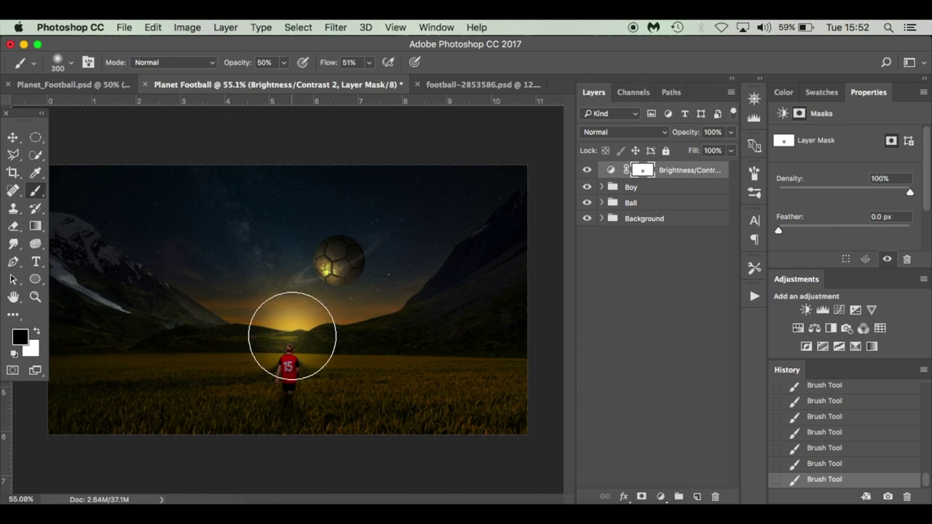
click(292, 335)
- Paint the mask over the mountain slopes, sky, ball and field with a 200 px brush, lowering the flow to 20%
key(bracketleft)
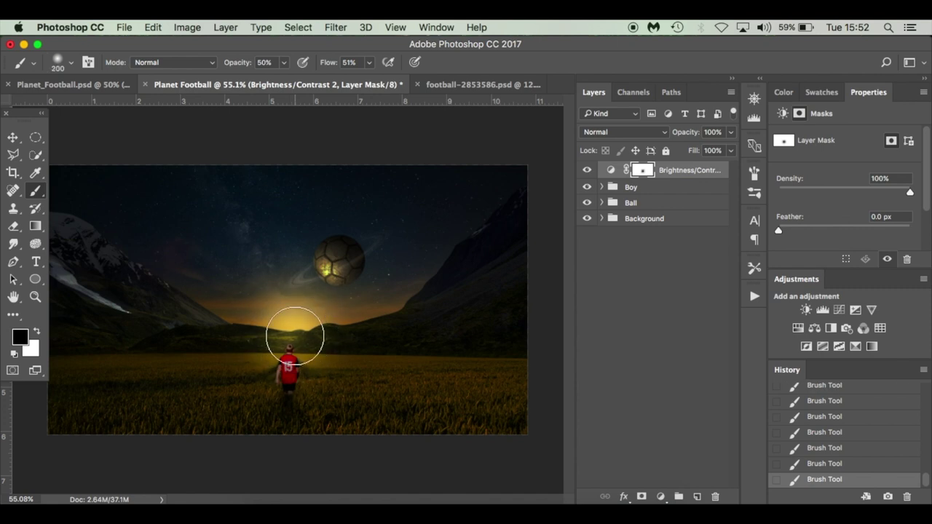
mouse_move(295, 336)
mouse_down()
mouse_move(405, 303)
mouse_move(318, 331)
mouse_move(266, 329)
mouse_move(157, 295)
mouse_move(77, 243)
mouse_move(153, 284)
mouse_move(251, 311)
mouse_move(348, 315)
mouse_move(485, 231)
mouse_up()
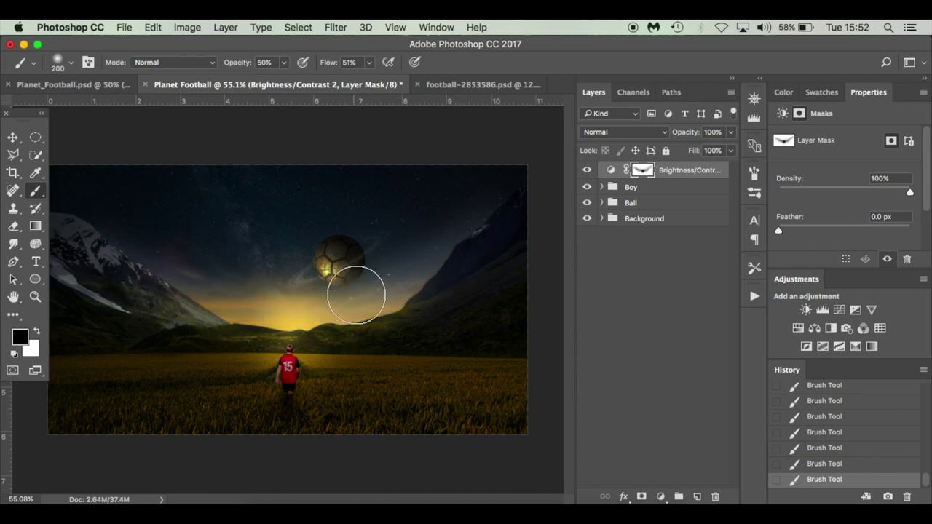
drag(327, 64, 304, 64)
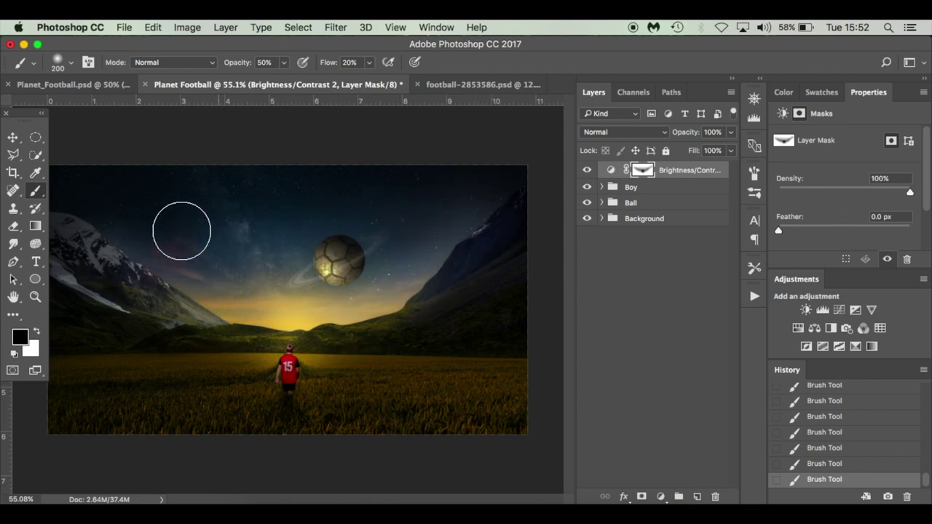
scroll(136, 222, down, 2)
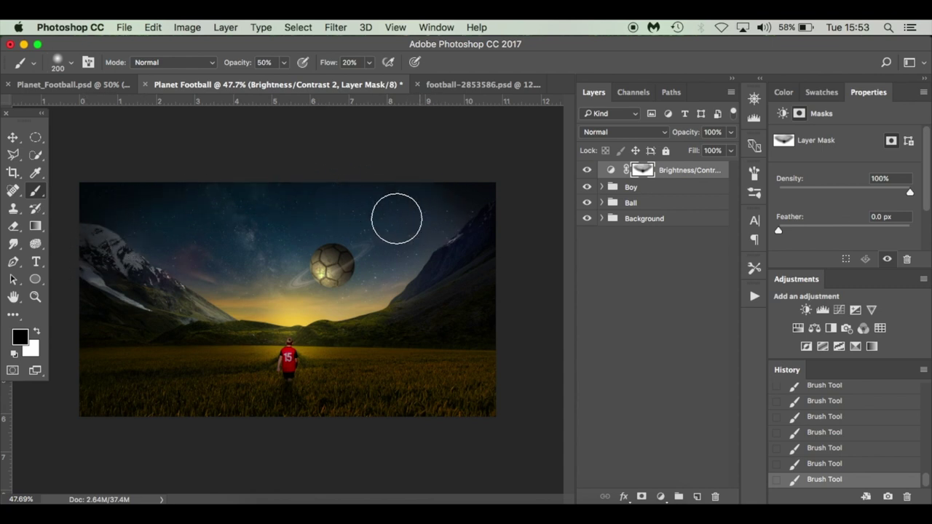
key(super+z)
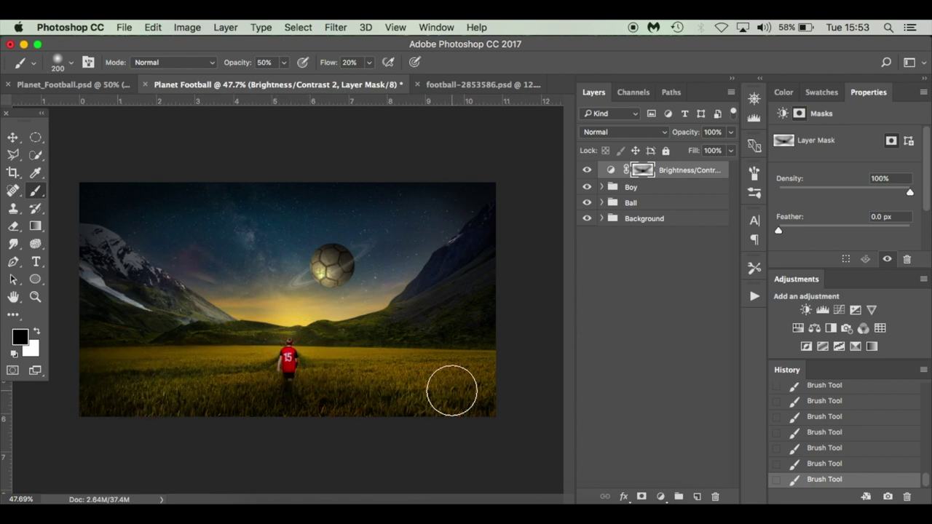
- Lower the brush flow to 11% and paint black on the Brightness/Contrast mask across the sky, mountains and valley, comparing with the Planet_Football.psd document
key(x)
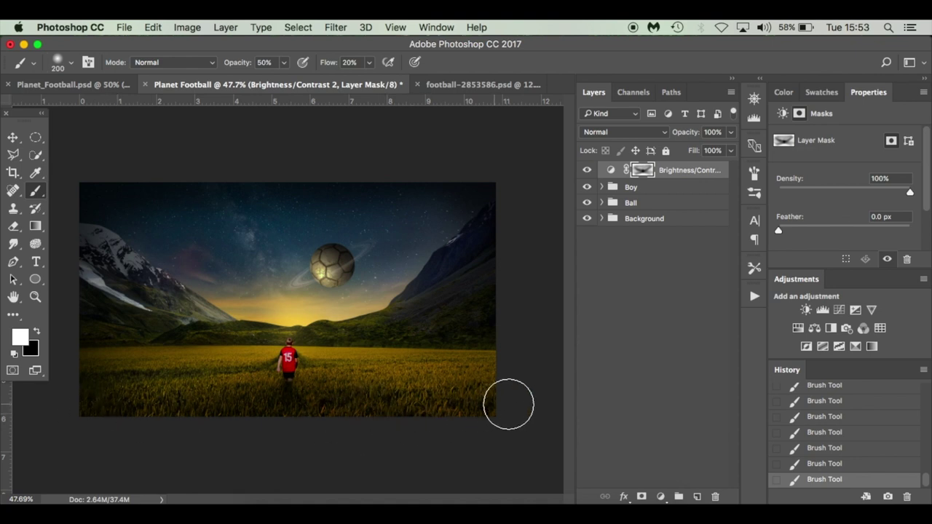
key(x)
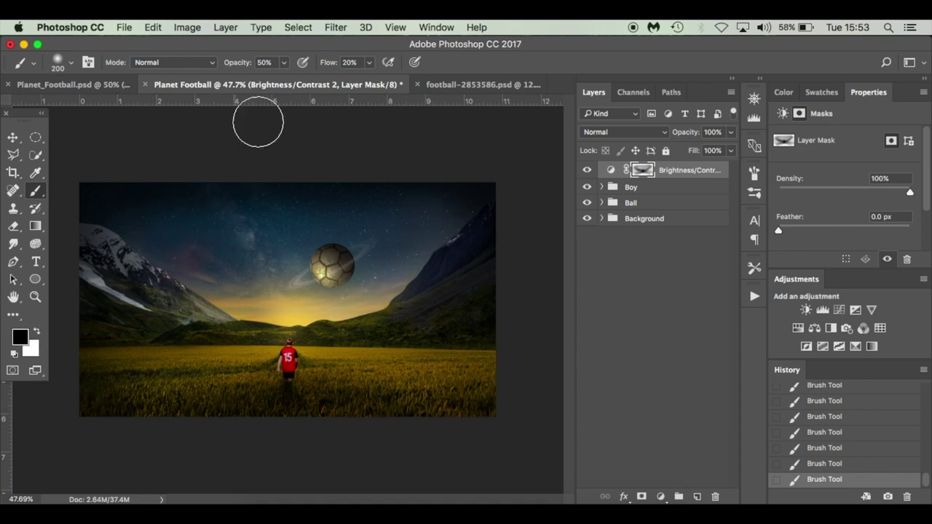
drag(330, 67, 324, 67)
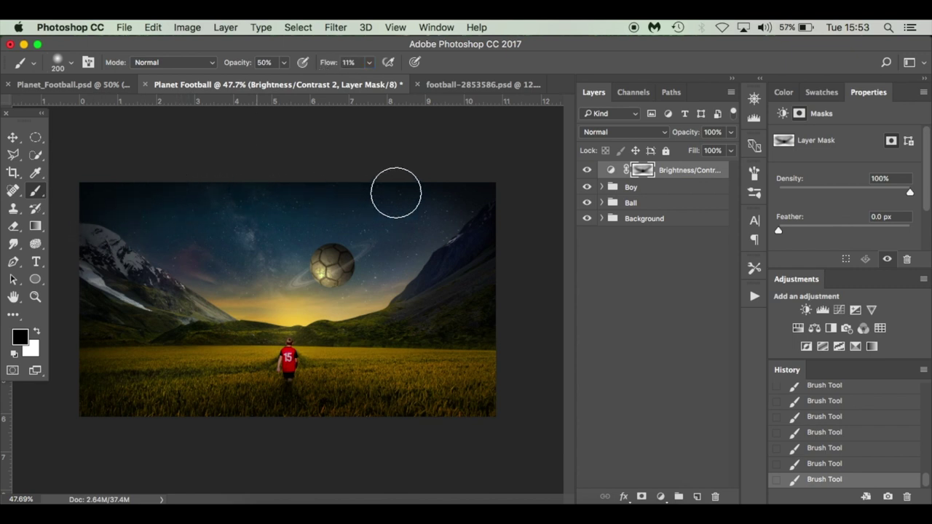
mouse_move(87, 201)
mouse_down()
mouse_move(120, 274)
mouse_move(171, 322)
mouse_move(270, 322)
mouse_move(231, 321)
mouse_move(92, 277)
mouse_move(341, 331)
mouse_up()
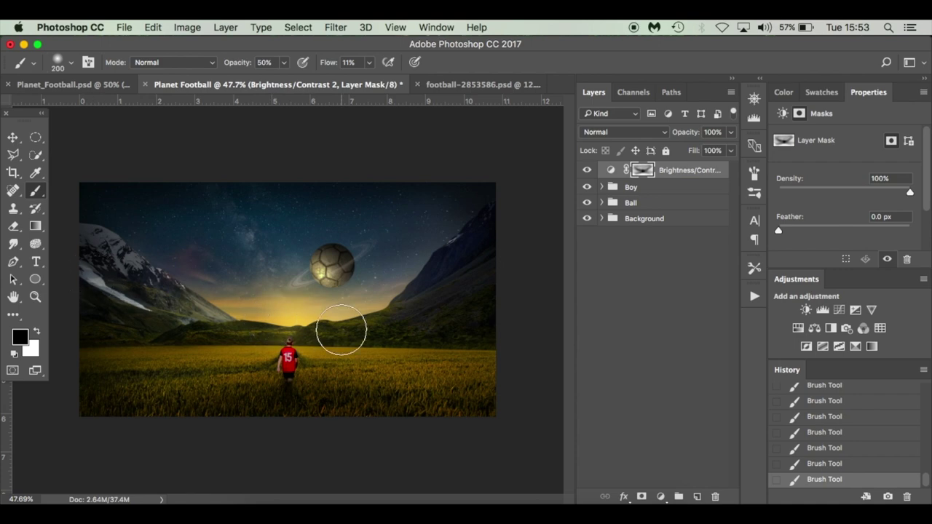
click(97, 85)
click(222, 85)
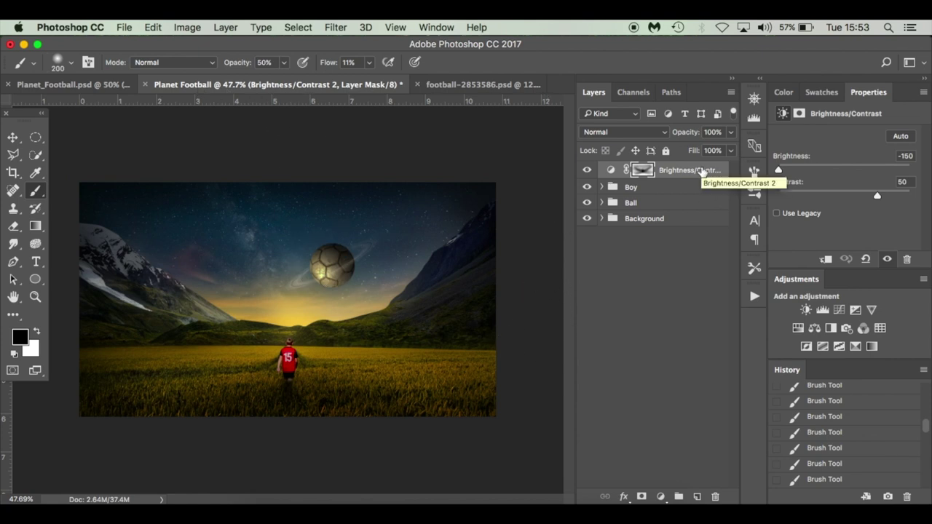
- Add a Color Balance adjustment above the Brightness/Contrast layer with midtones Cyan-Red -12 and Yellow-Blue +13
click(660, 496)
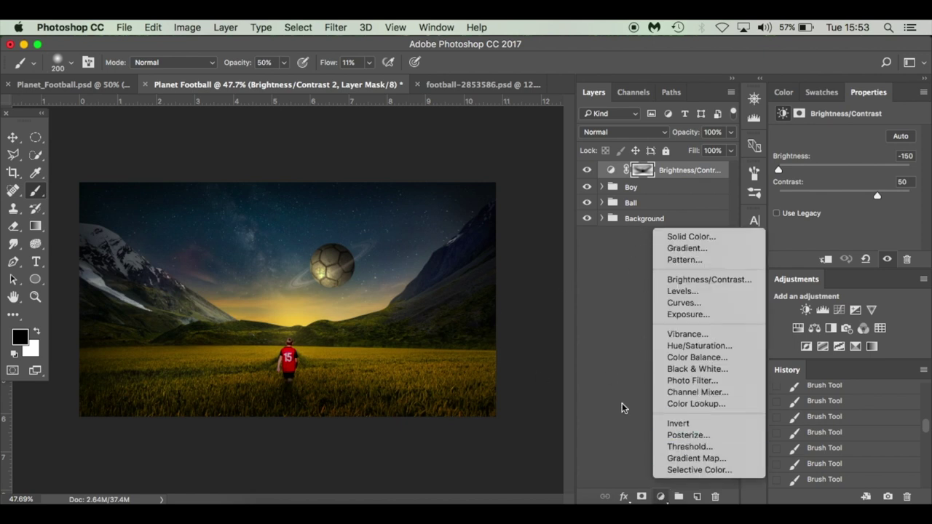
click(706, 359)
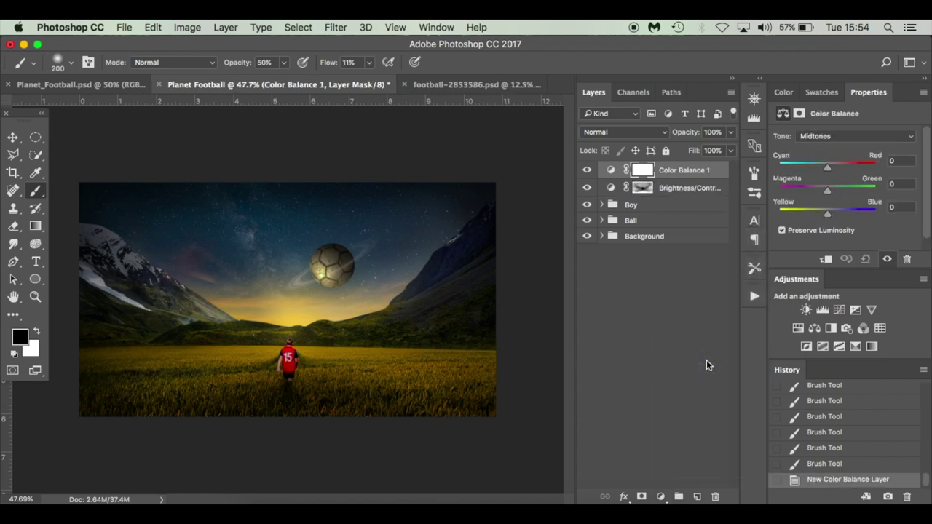
drag(830, 166, 822, 170)
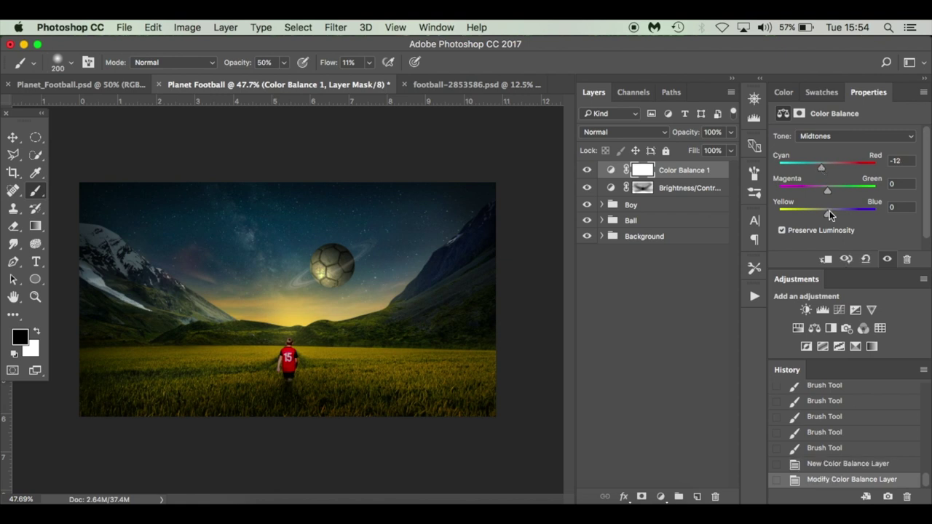
drag(827, 213, 836, 214)
click(587, 170)
key(v)
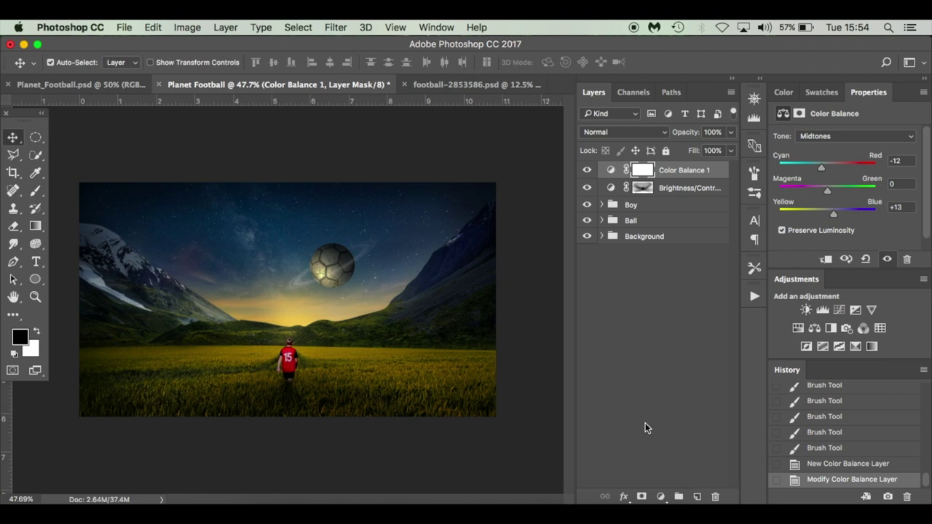
- Add a Color Lookup adjustment on top using the Soft_Warming.look 3DLUT and lower the layer's opacity to 39%
click(659, 496)
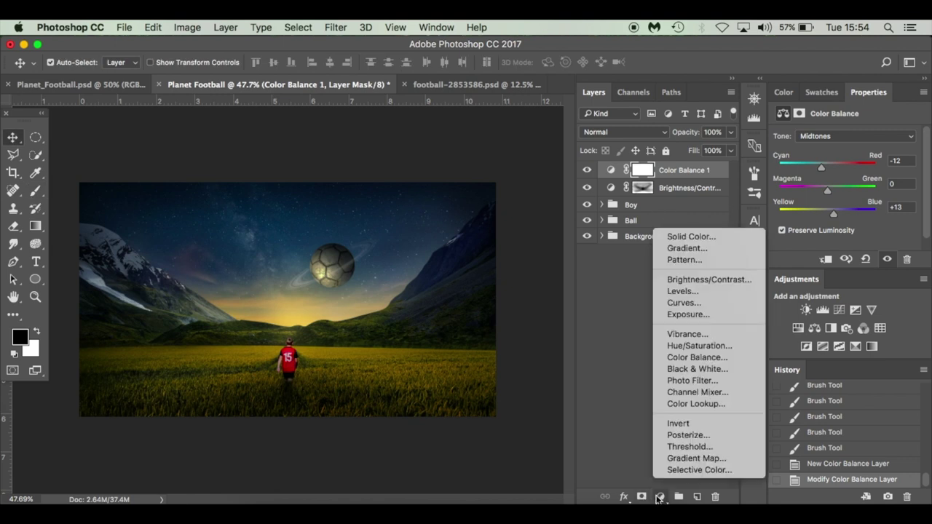
click(730, 407)
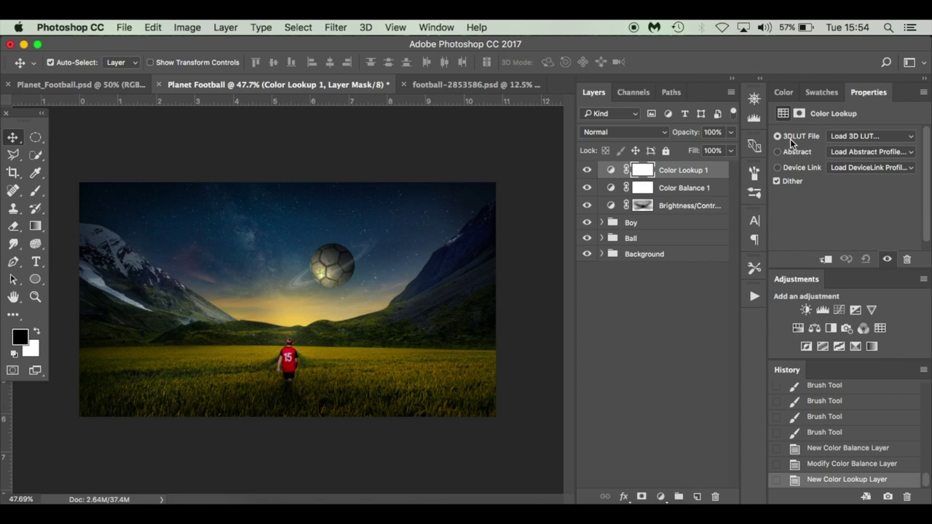
click(865, 135)
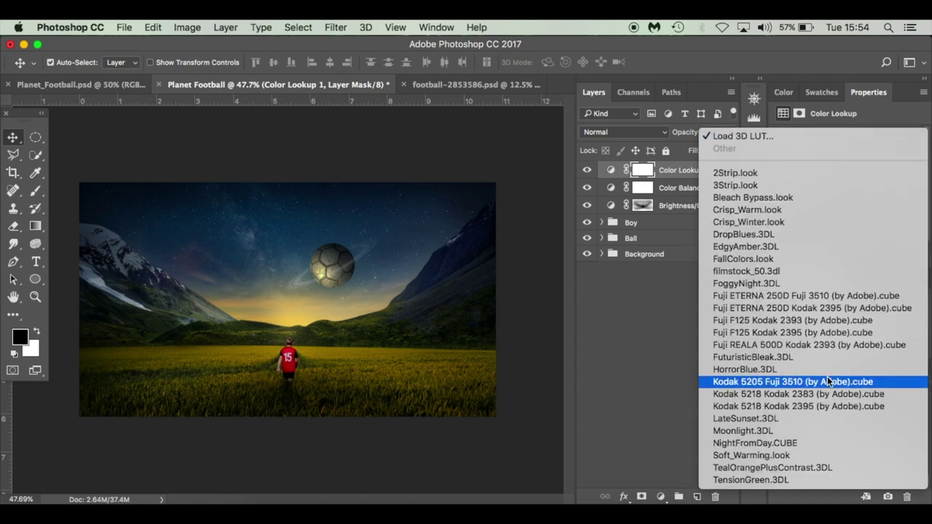
click(819, 454)
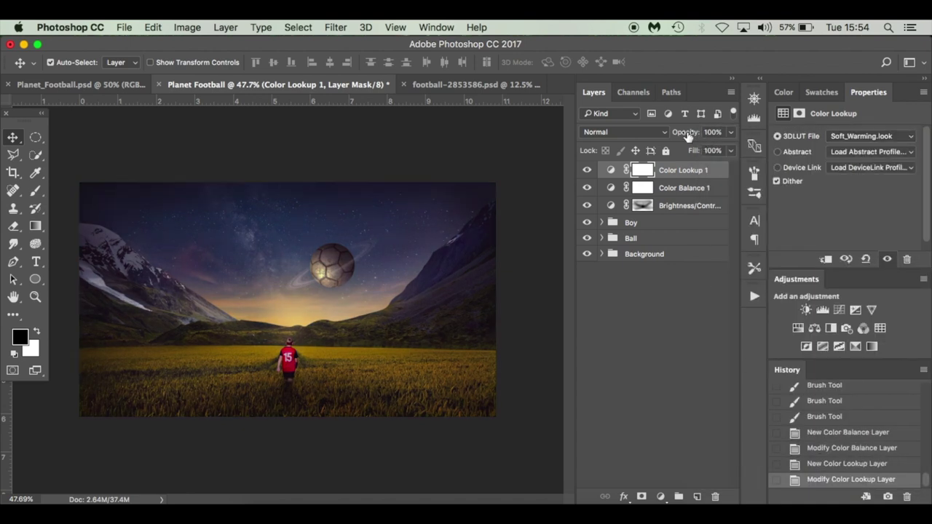
drag(687, 136, 646, 137)
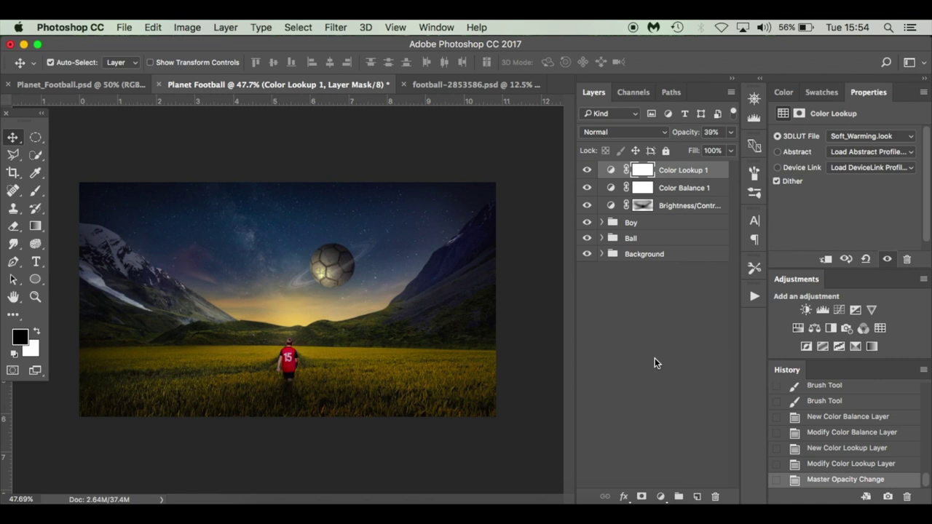
- Add a Gradient Map adjustment on top with the Violet, Orange preset, keeping ff7c00 as its orange end stop
click(660, 496)
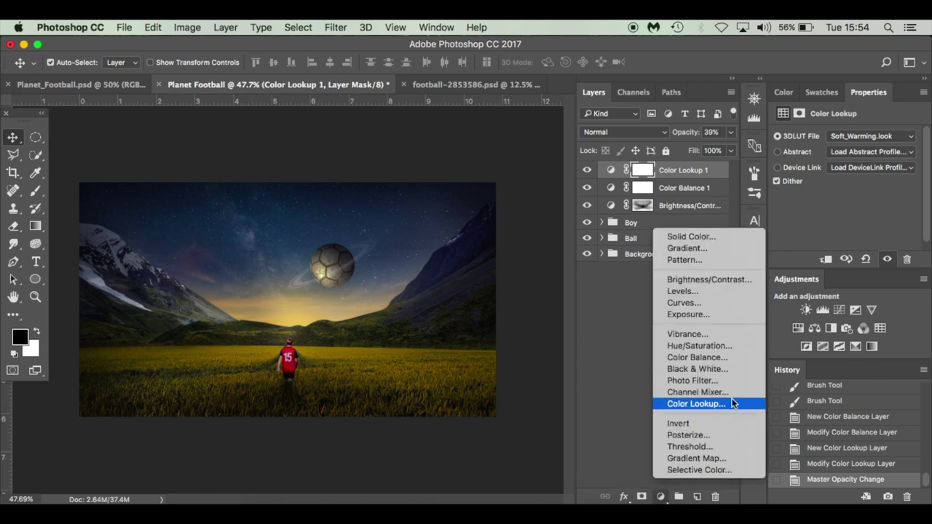
click(730, 459)
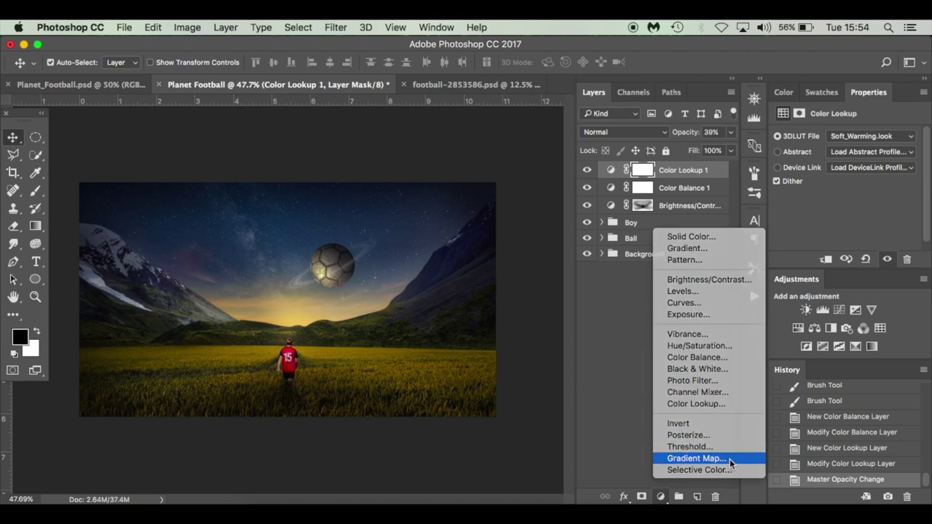
click(845, 142)
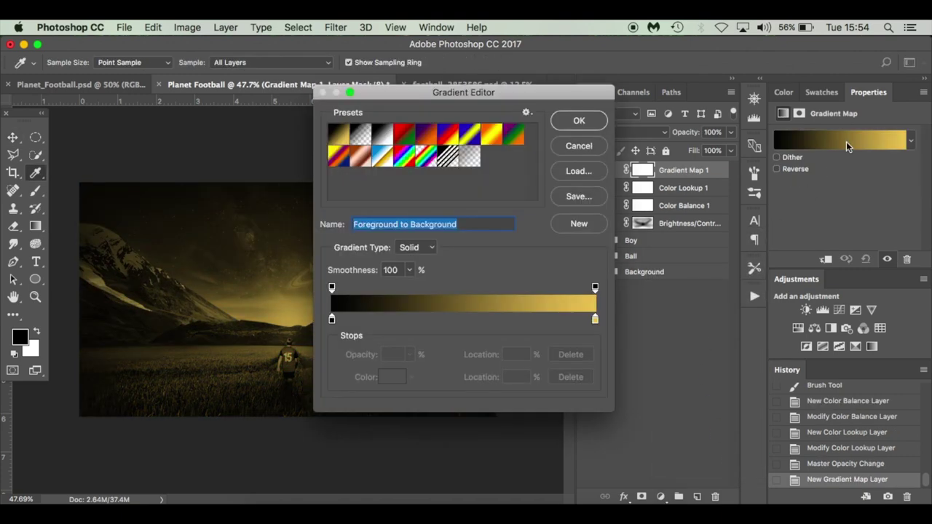
click(427, 137)
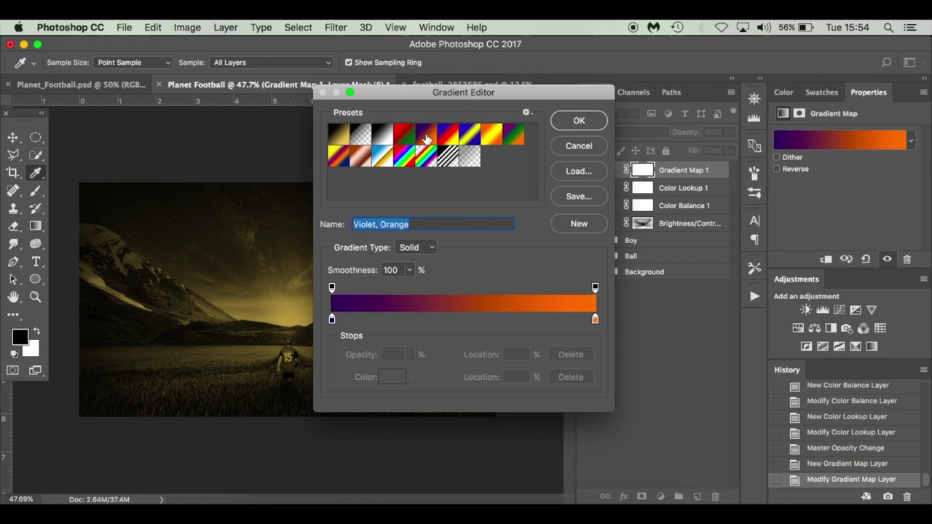
click(595, 319)
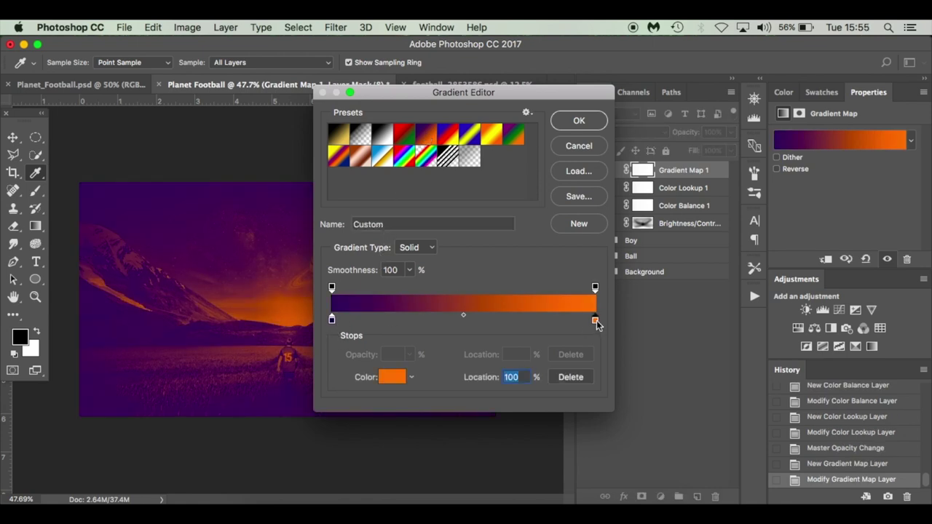
click(391, 378)
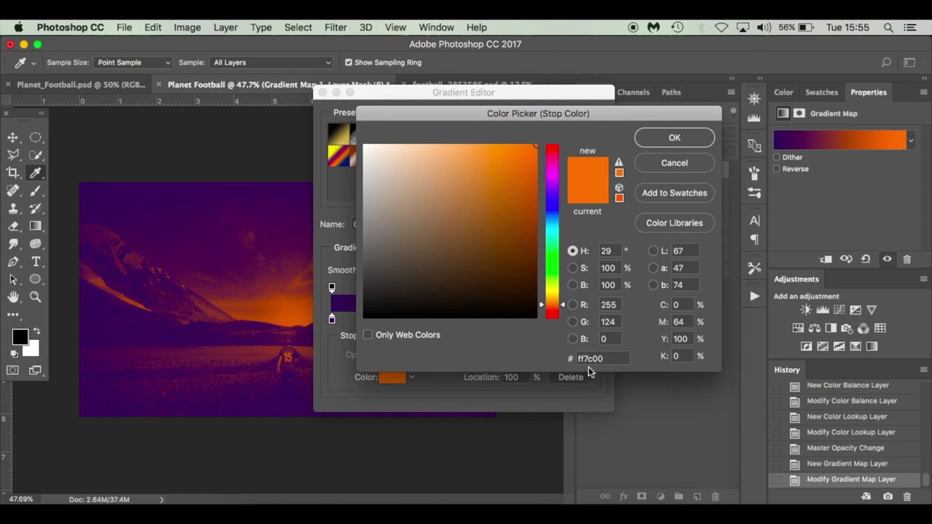
click(675, 138)
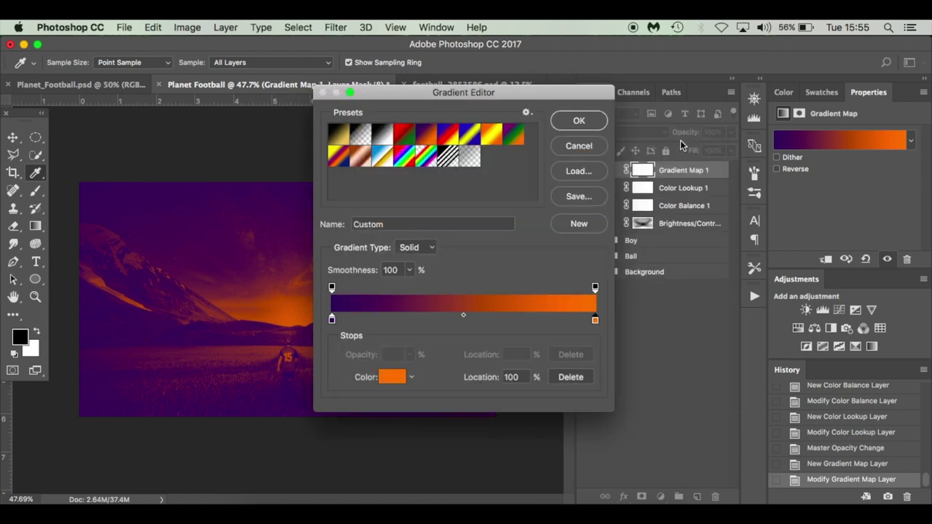
- Change the gradient's violet start stop to 052849, accept the gradient, and set the Gradient Map layer's blend mode to Soft Light
click(332, 321)
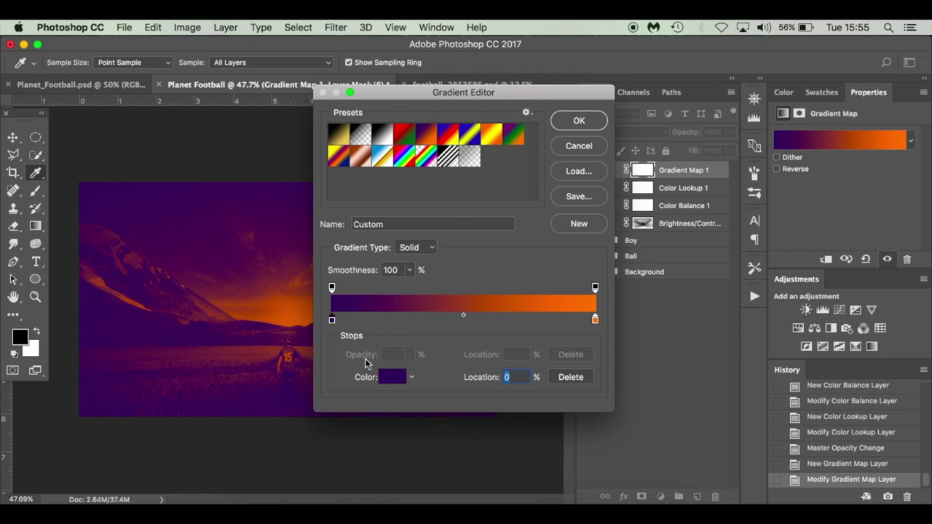
click(390, 377)
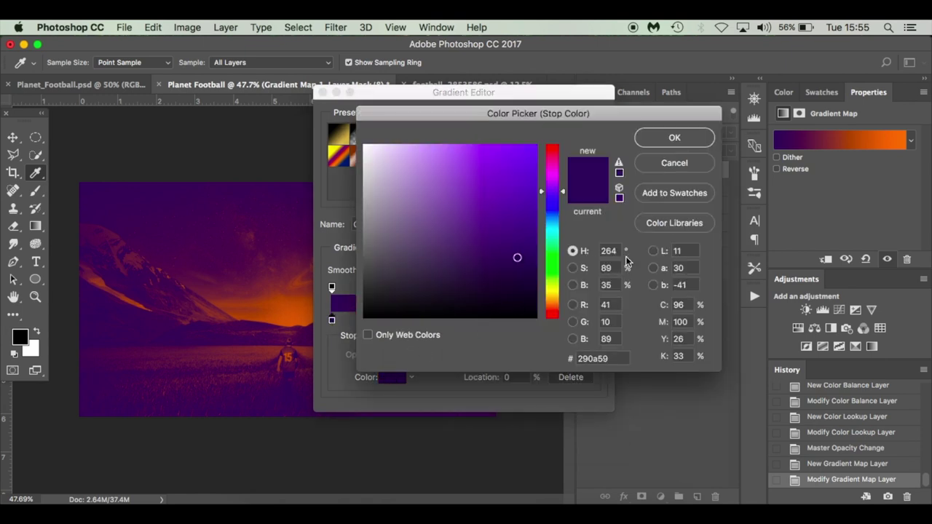
double_click(582, 358)
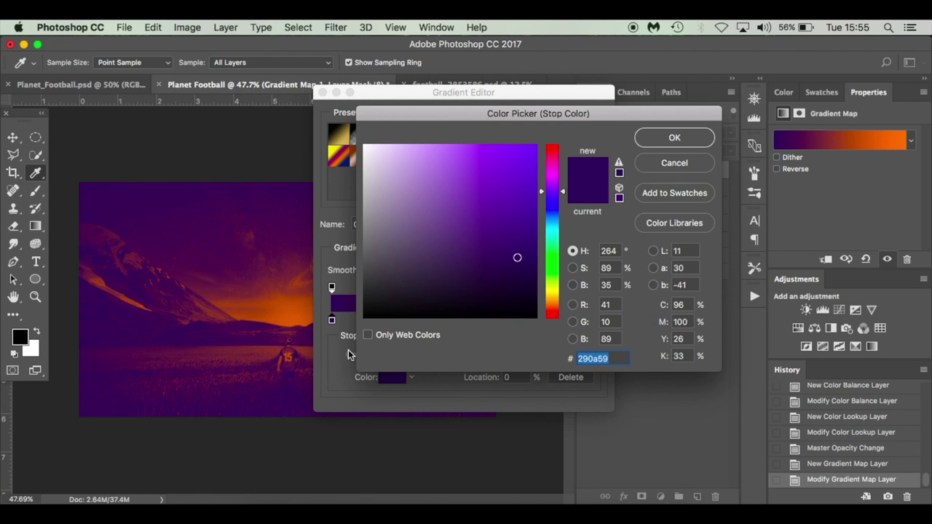
text(052)
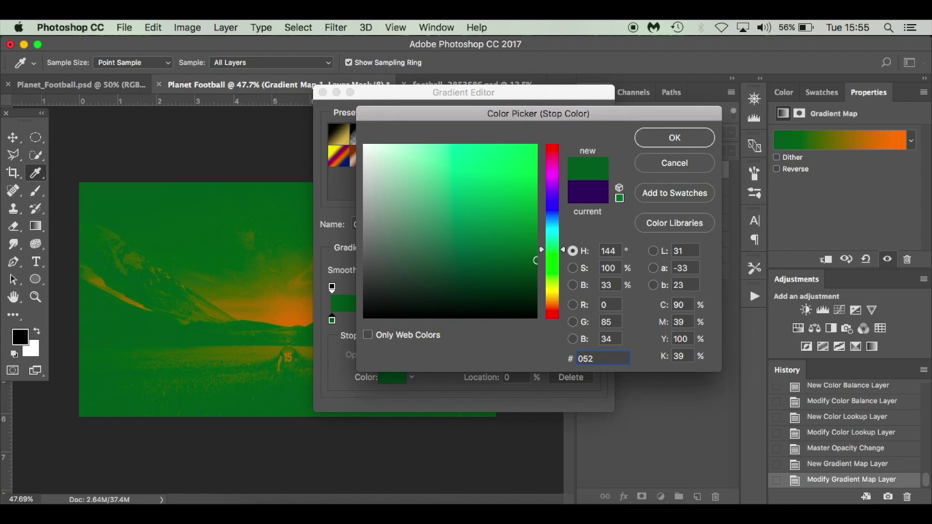
text(849)
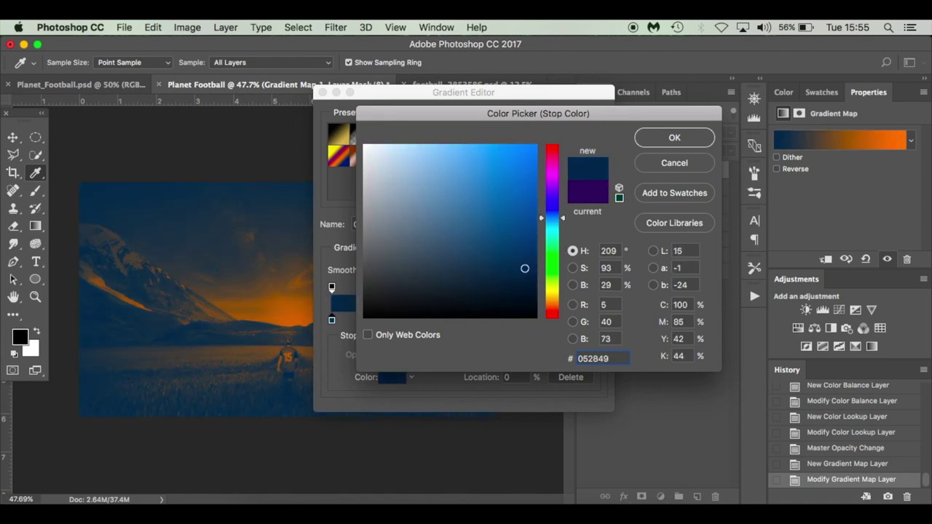
click(672, 142)
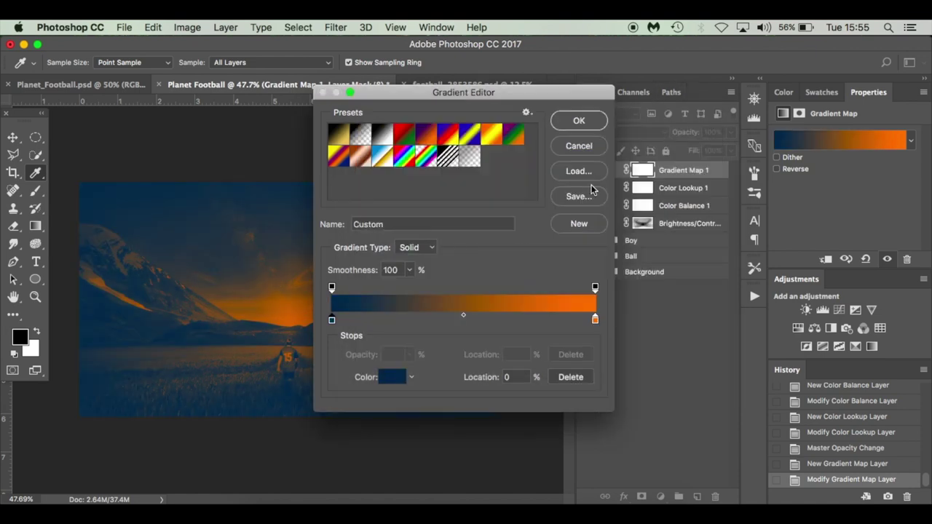
click(579, 123)
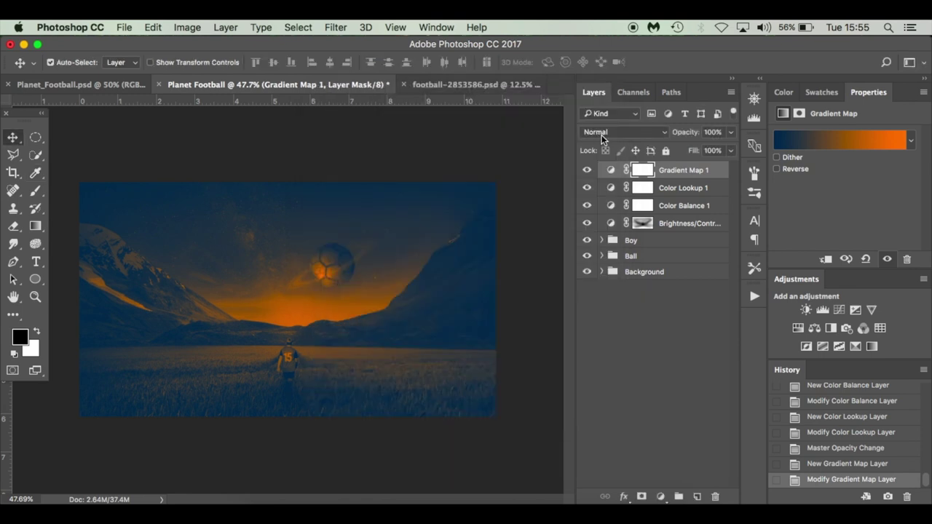
click(602, 137)
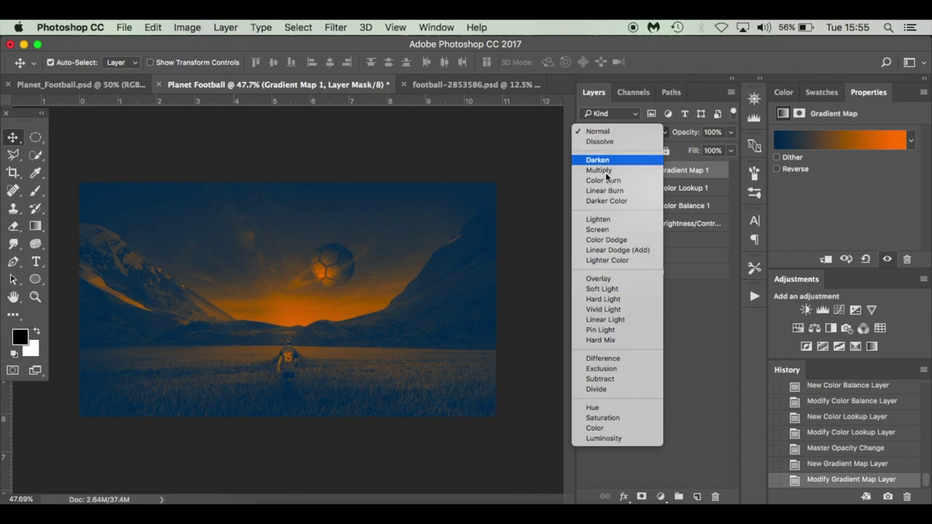
click(627, 288)
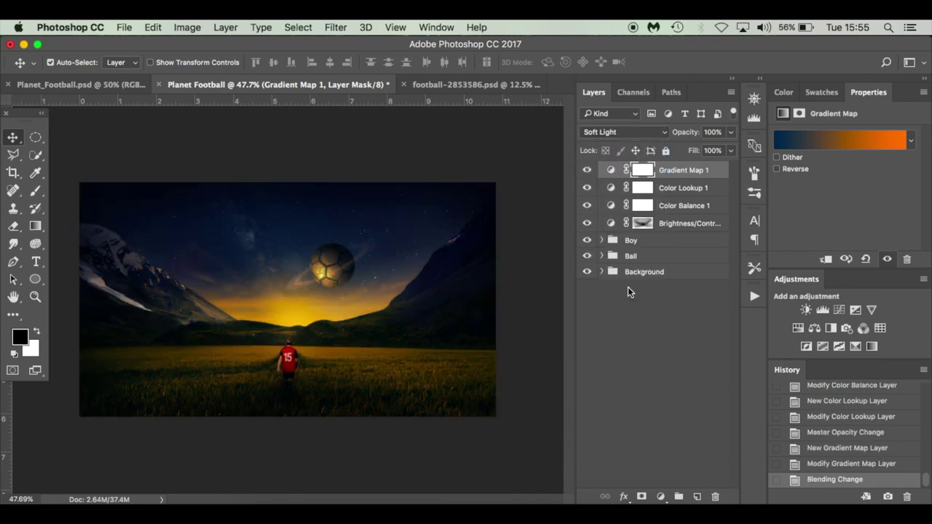
- Check the Color Lookup and Gradient Map layer settings in the Extras group of Planet_Football.psd, and return to the Planet Football document
click(115, 84)
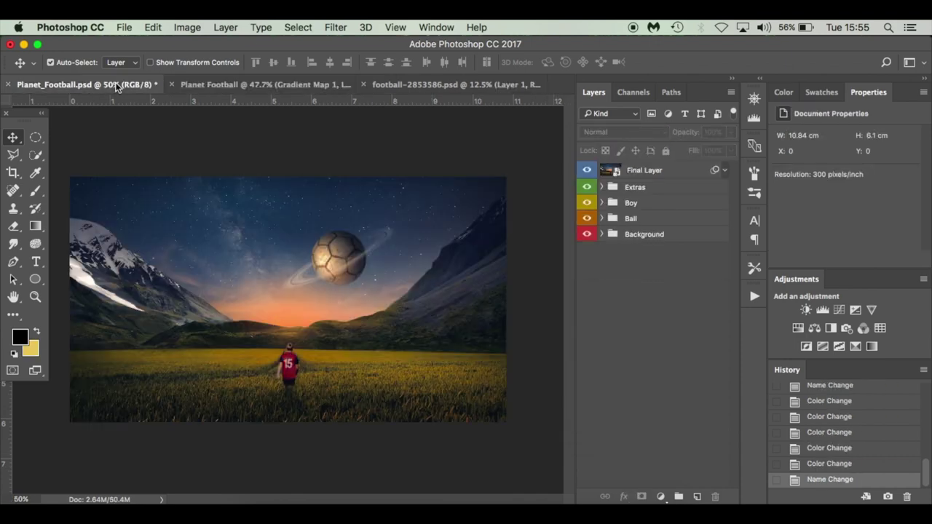
click(602, 187)
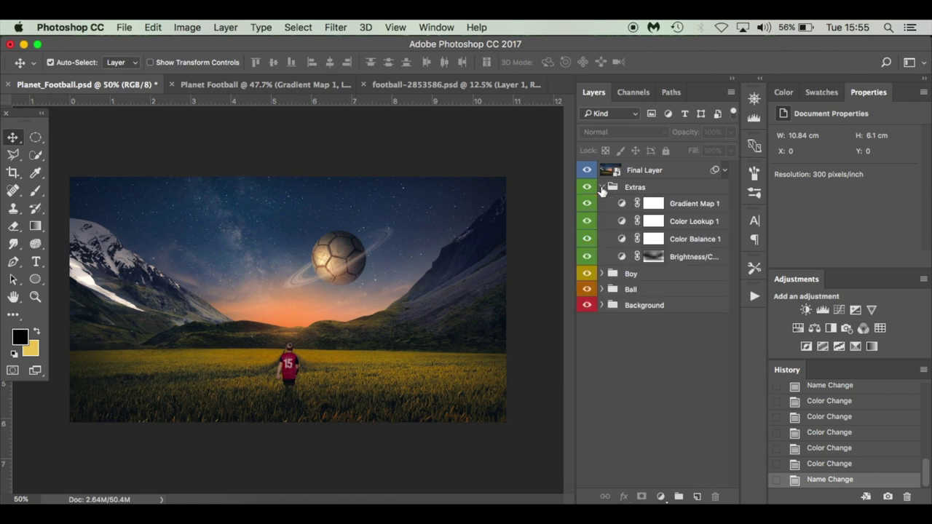
click(692, 226)
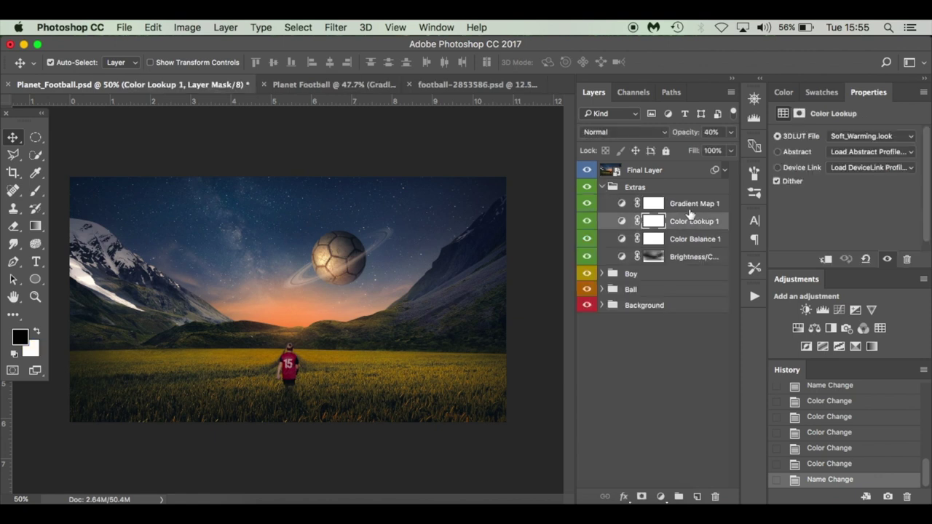
click(690, 206)
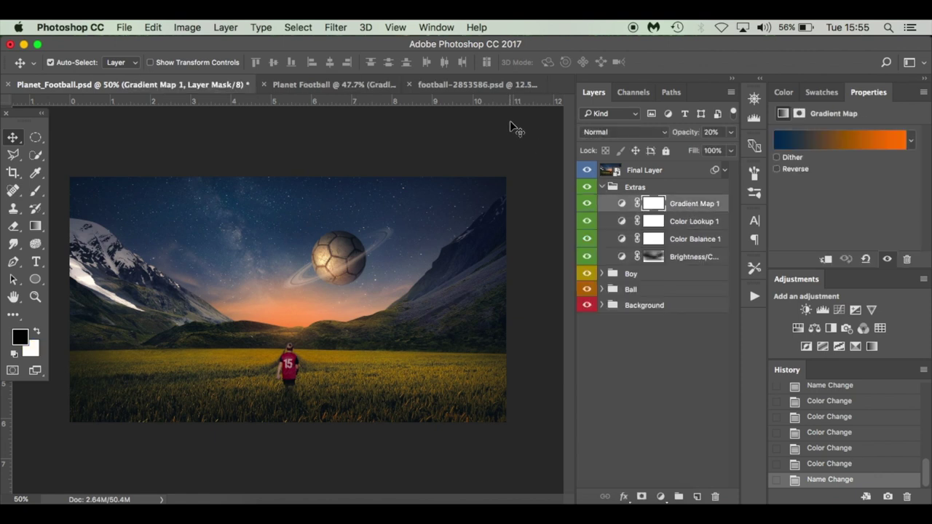
click(361, 88)
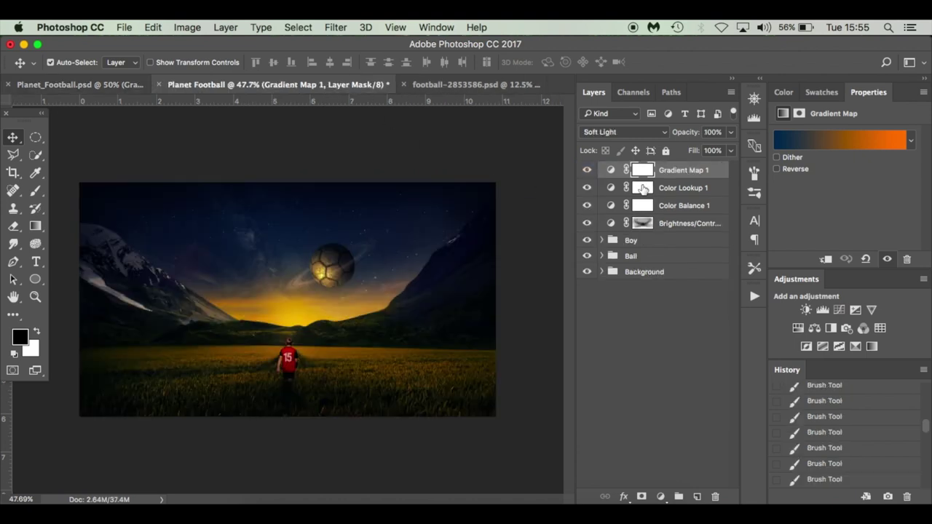
- Lower the Gradient Map layer's opacity to 20%, try the Normal blend mode, and set the blend mode back to Soft Light
drag(698, 140, 669, 137)
click(647, 131)
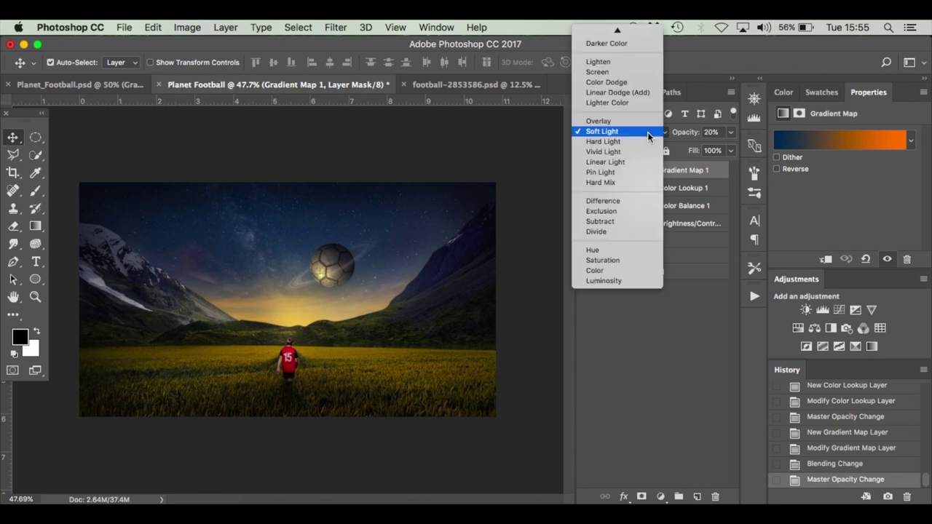
click(619, 32)
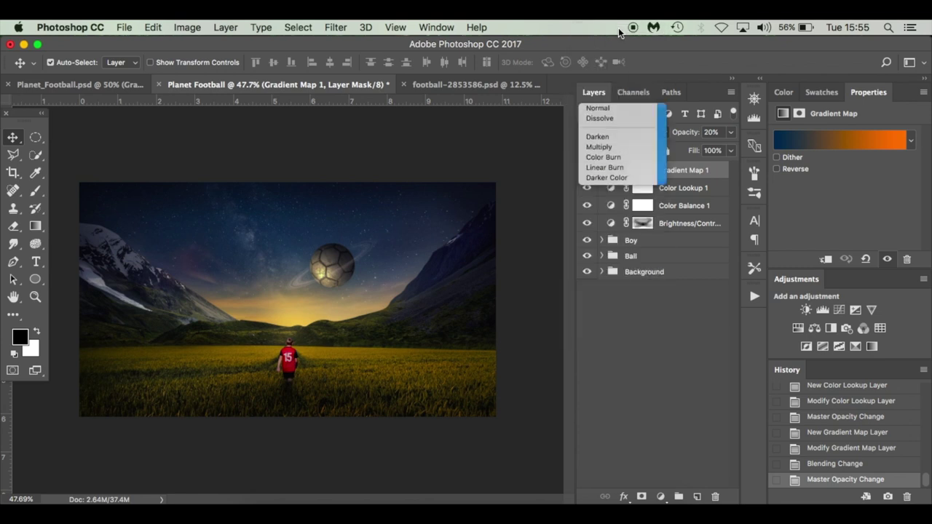
click(629, 139)
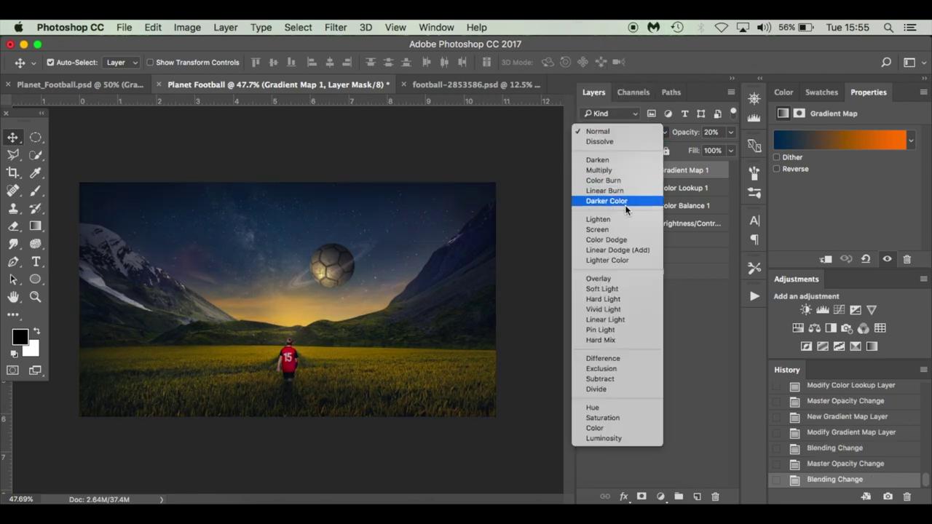
click(627, 291)
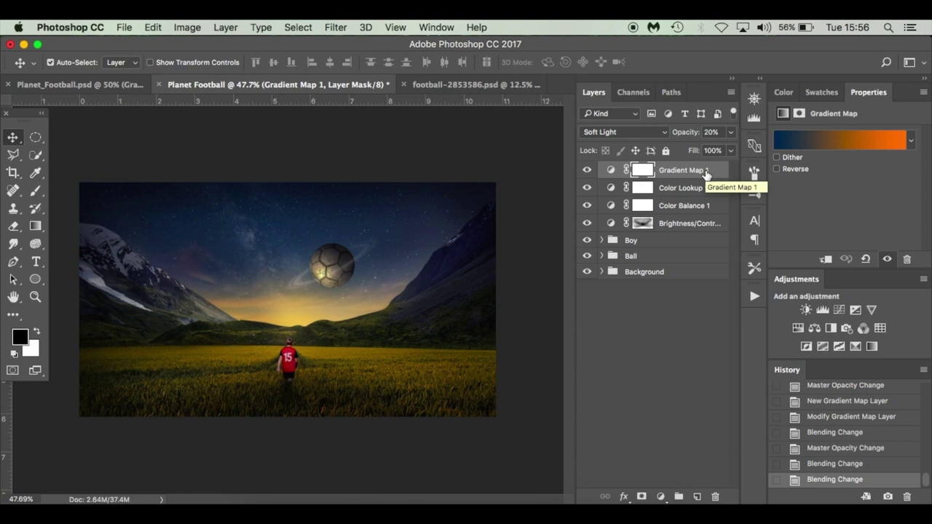
- Stamp all visible layers into a new layer above the Gradient Map and convert that layer to a smart object
key(super)
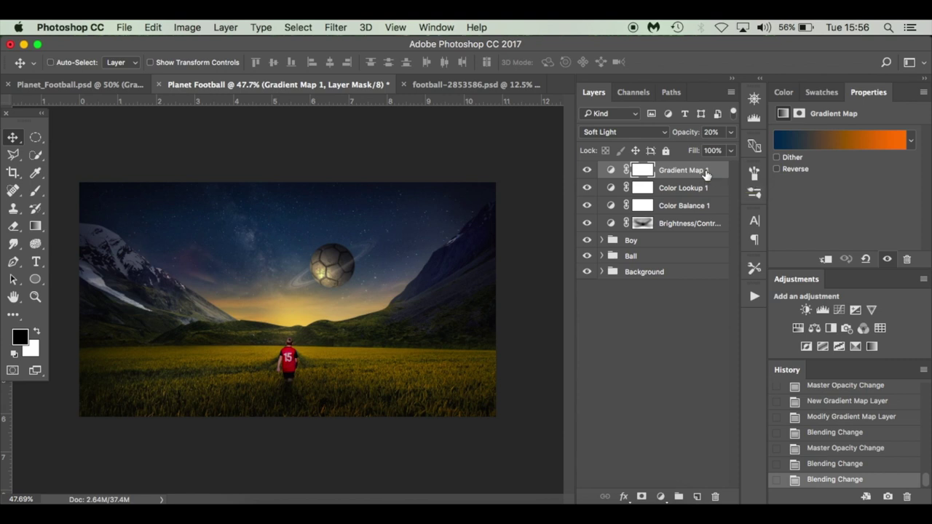
key(super+alt+shift+e)
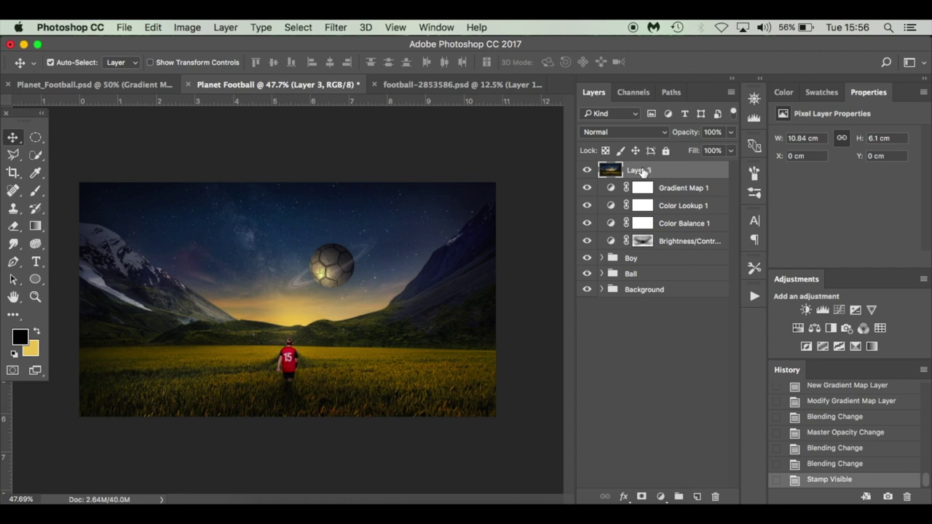
right_click(667, 172)
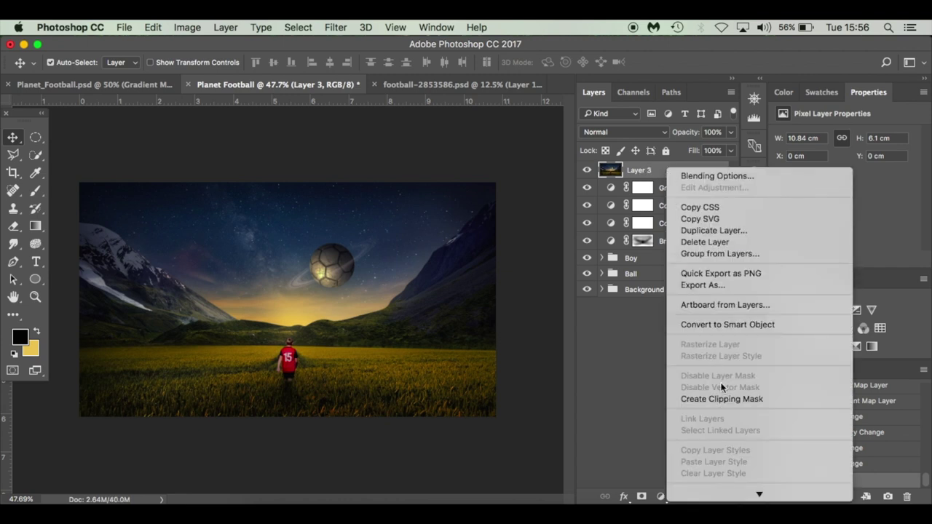
click(795, 326)
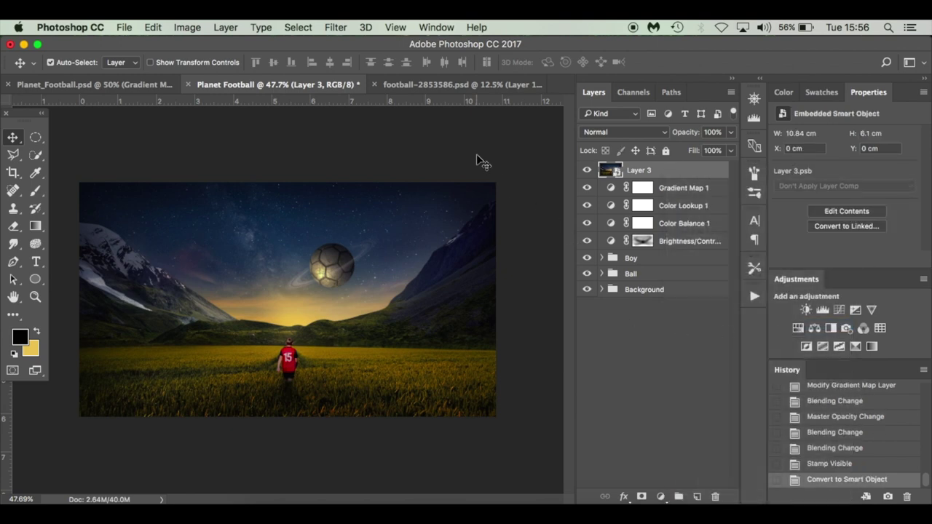
- Open the Camera Raw Filter on the smart object, show a side-by-side before/after preview, and set Temperature to +5
click(335, 26)
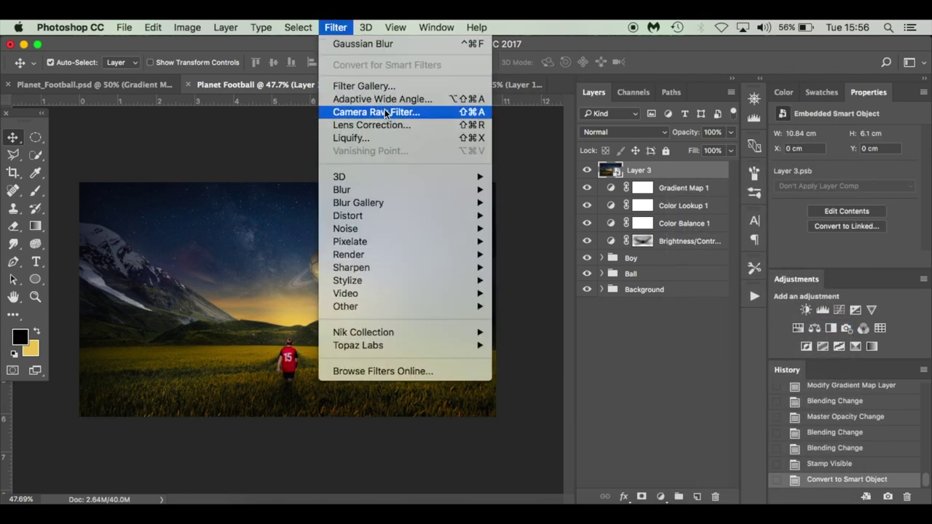
click(439, 115)
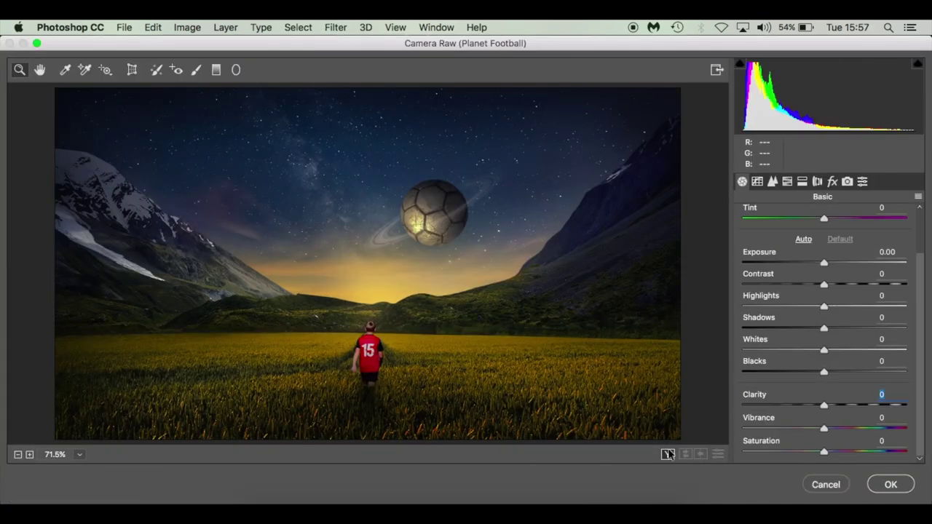
click(668, 454)
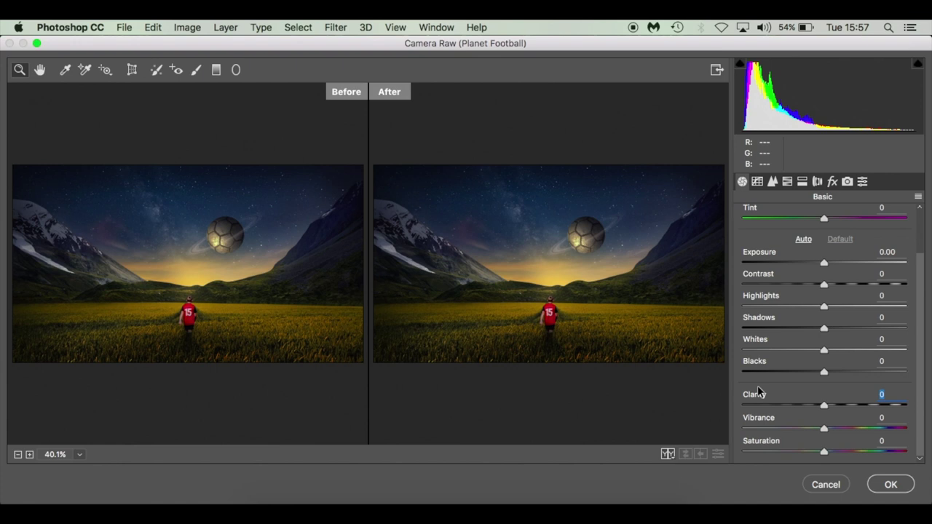
scroll(806, 298, up, 3)
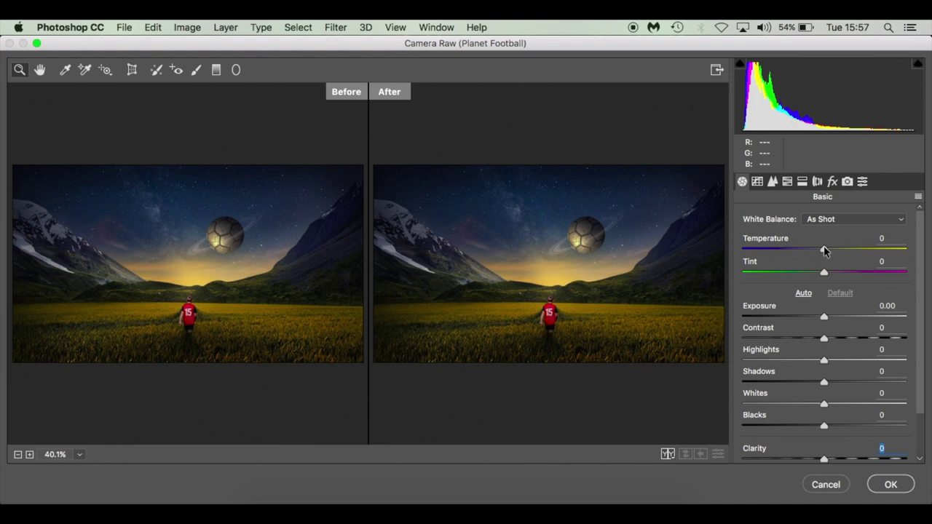
drag(823, 247, 829, 251)
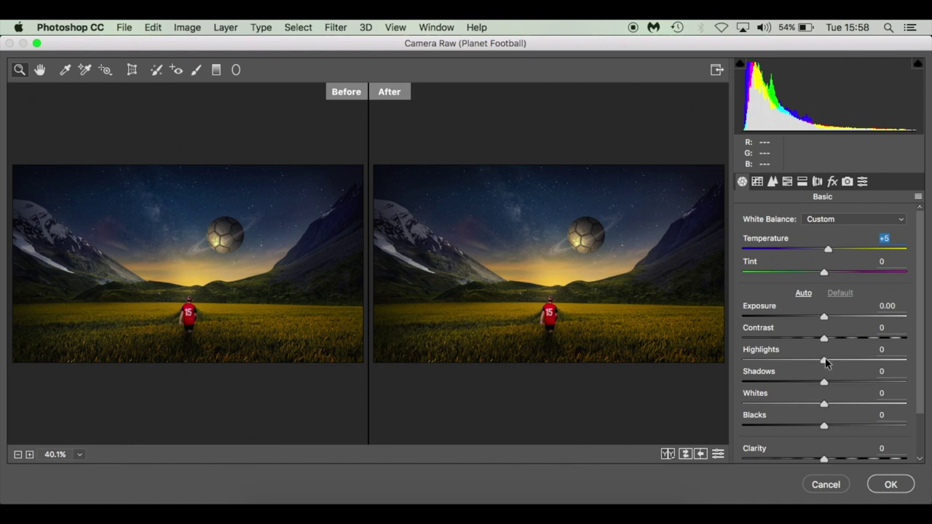
- Set the Camera Raw tones to Highlights +69, Shadows -65 and Whites +20
drag(826, 361, 882, 366)
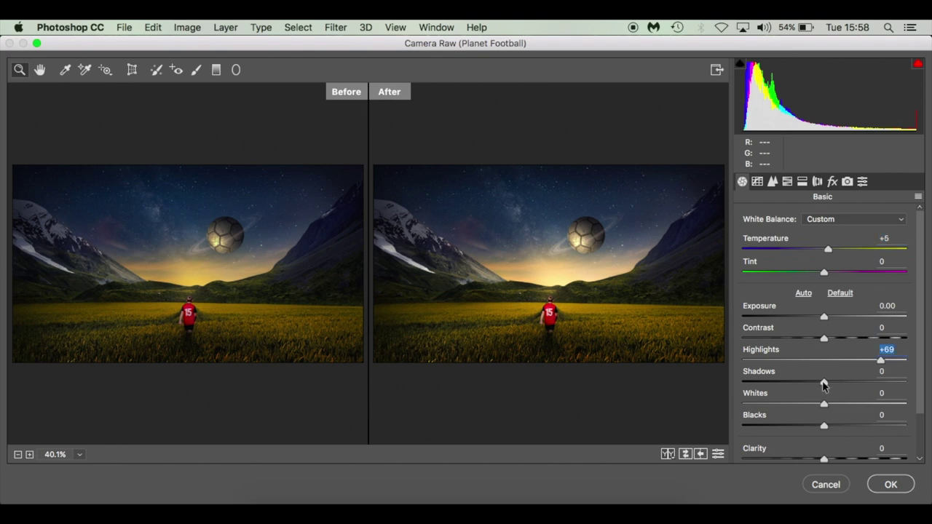
drag(823, 383, 770, 384)
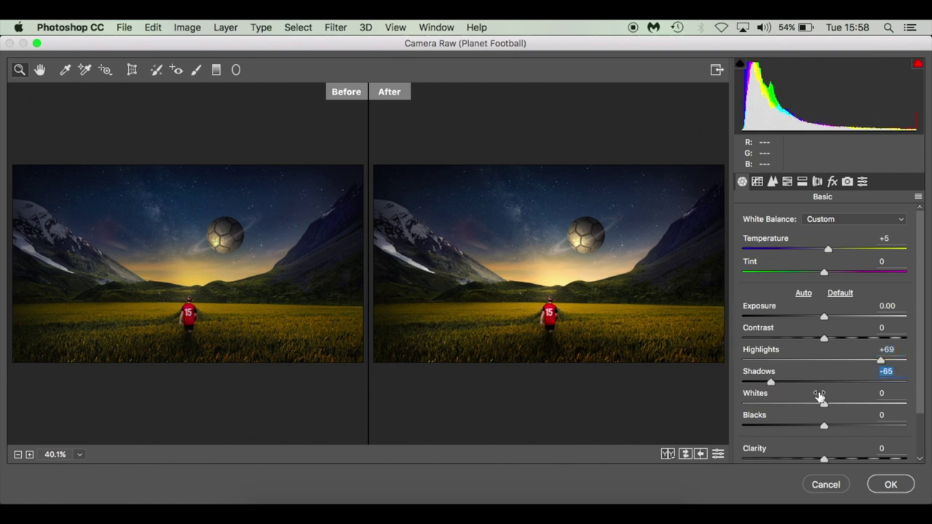
scroll(821, 397, down, 3)
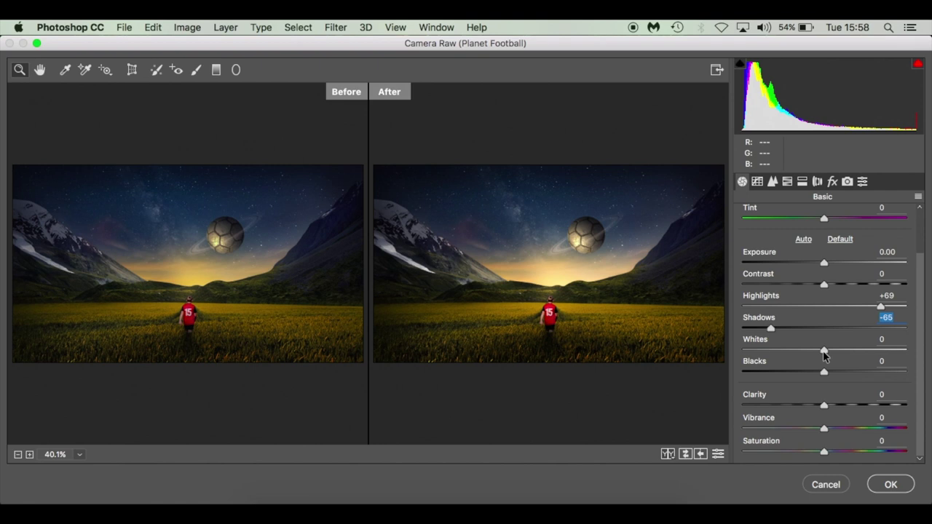
drag(823, 353, 840, 351)
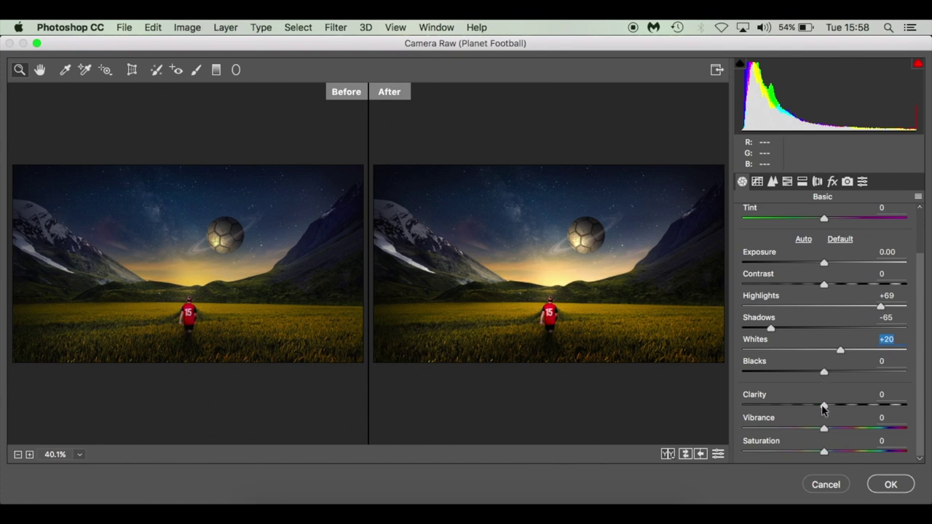
- Set Clarity to -20, Vibrance to +10 and Saturation to -9 in the Camera Raw basic adjustments
drag(823, 405, 742, 406)
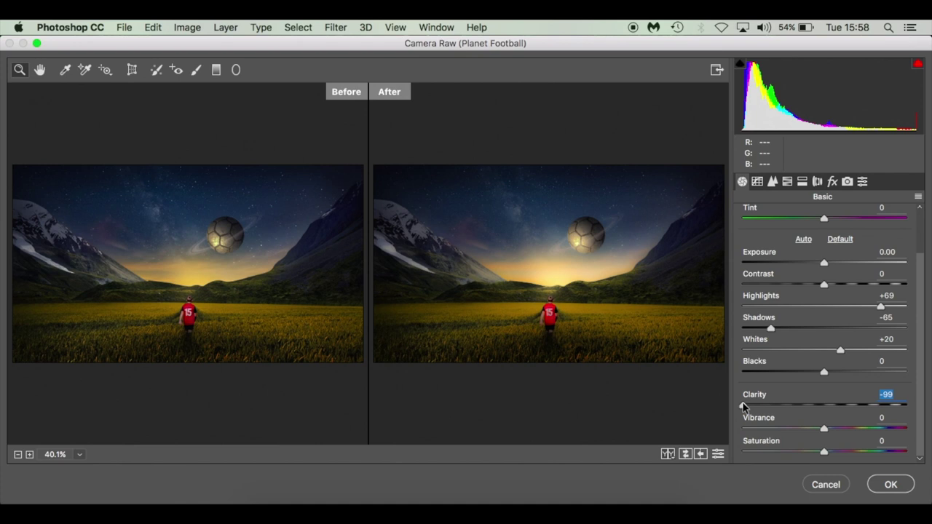
drag(743, 406, 808, 410)
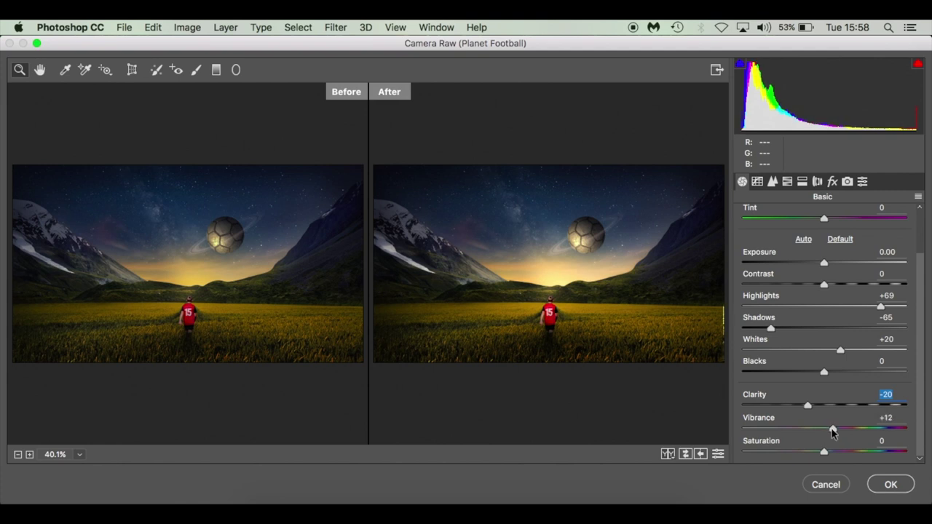
click(832, 429)
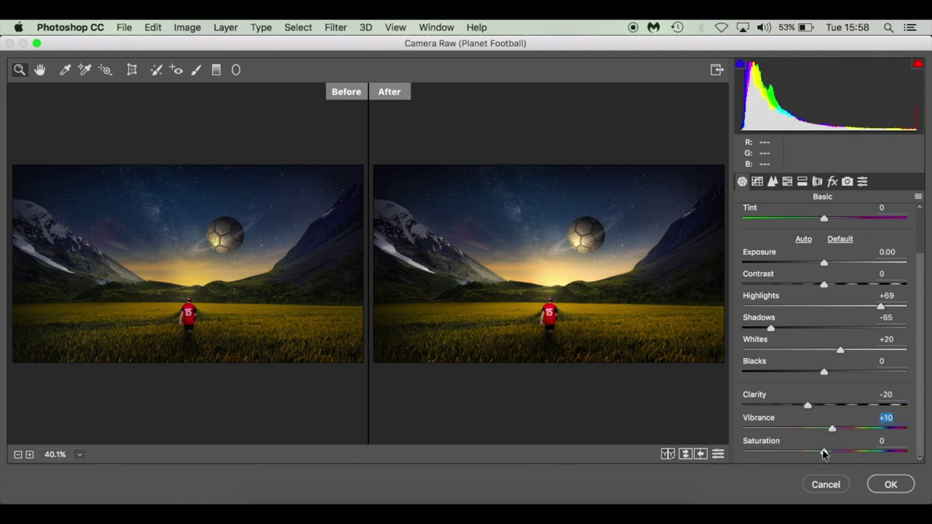
drag(824, 453, 816, 452)
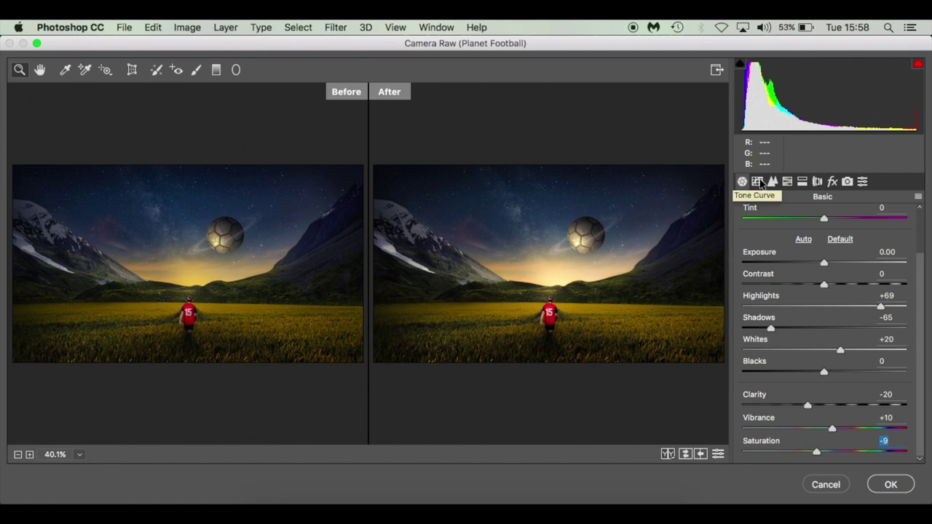
- Try a luminance of -32 for the Reds in the HSL adjustments, and reset it to 0
click(758, 182)
click(774, 184)
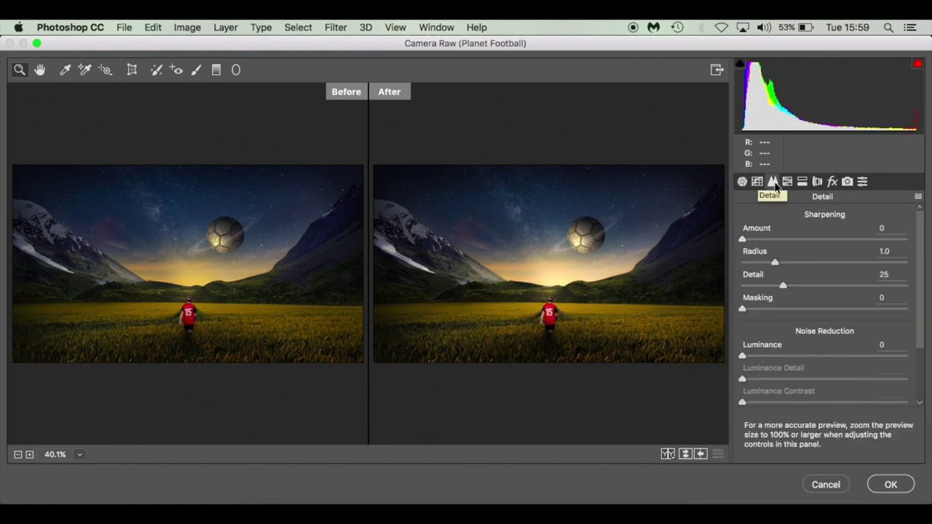
click(787, 183)
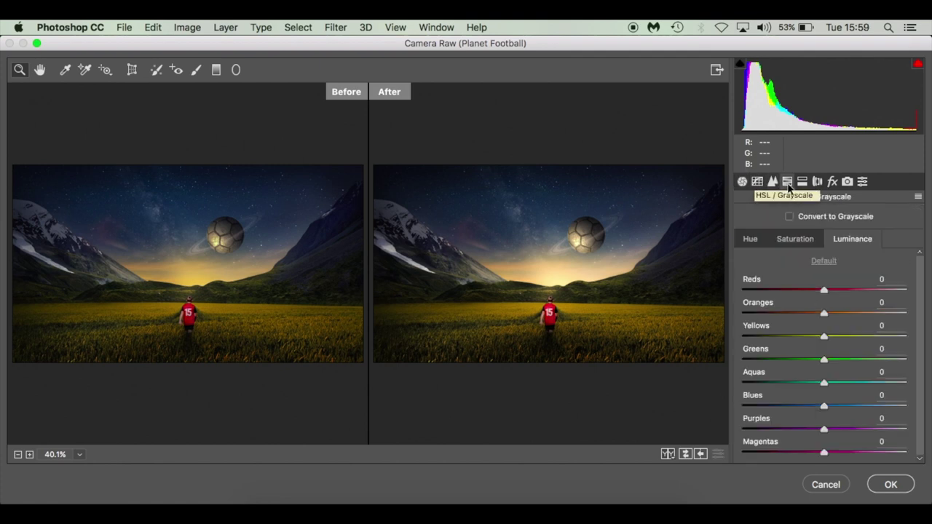
drag(821, 287, 797, 291)
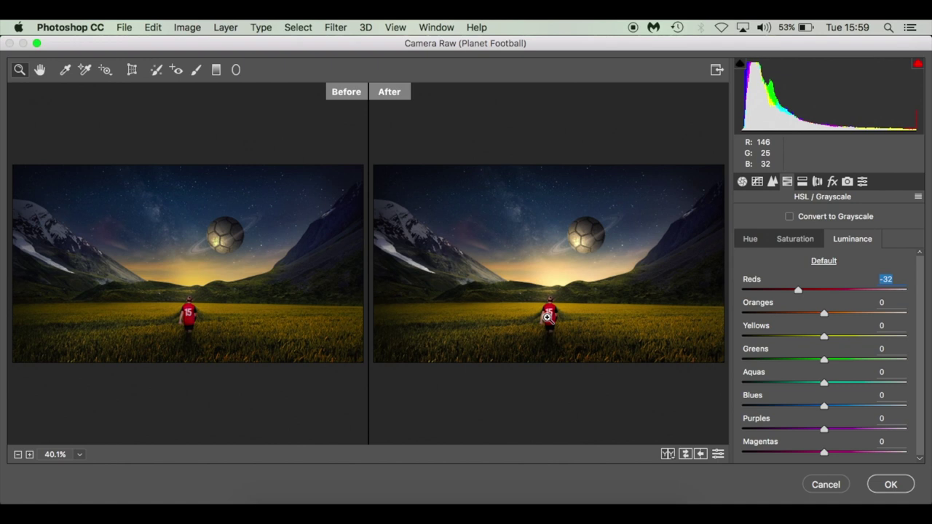
click(795, 239)
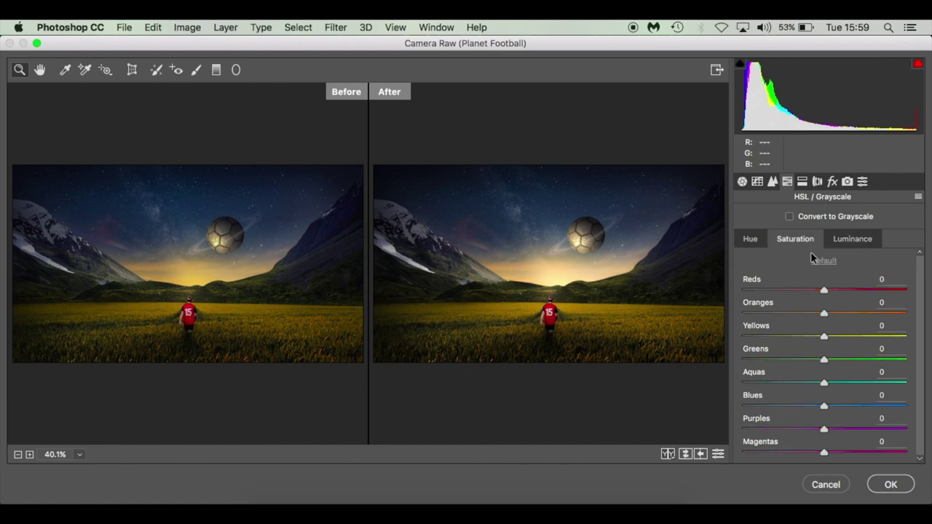
click(848, 243)
drag(799, 290, 826, 294)
double_click(826, 294)
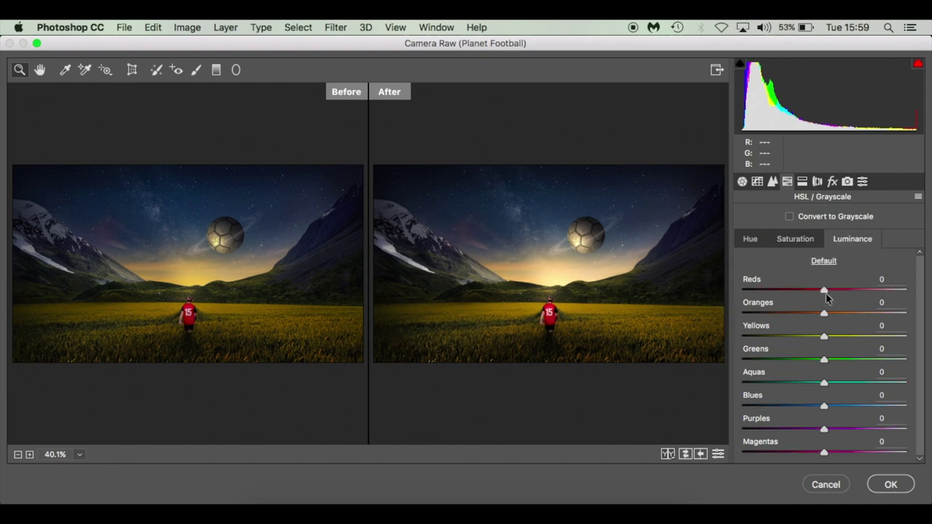
- Lower the HSL saturation of the Reds to -24, and ease it back slightly
click(796, 241)
drag(824, 292, 804, 290)
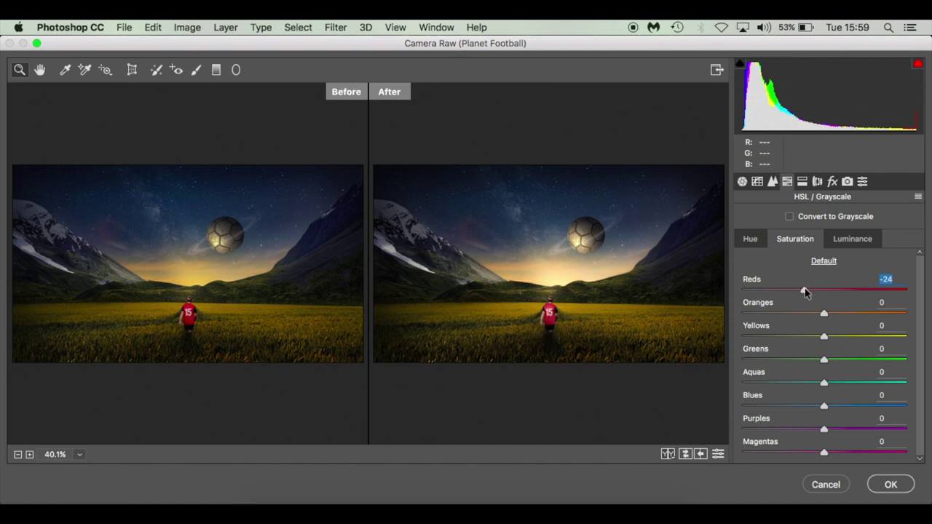
drag(805, 291, 808, 291)
- Set the Split Toning shadows to hue 234 and saturation 5, undoing a trial highlights hue, and apply the Camera Raw filter
click(802, 182)
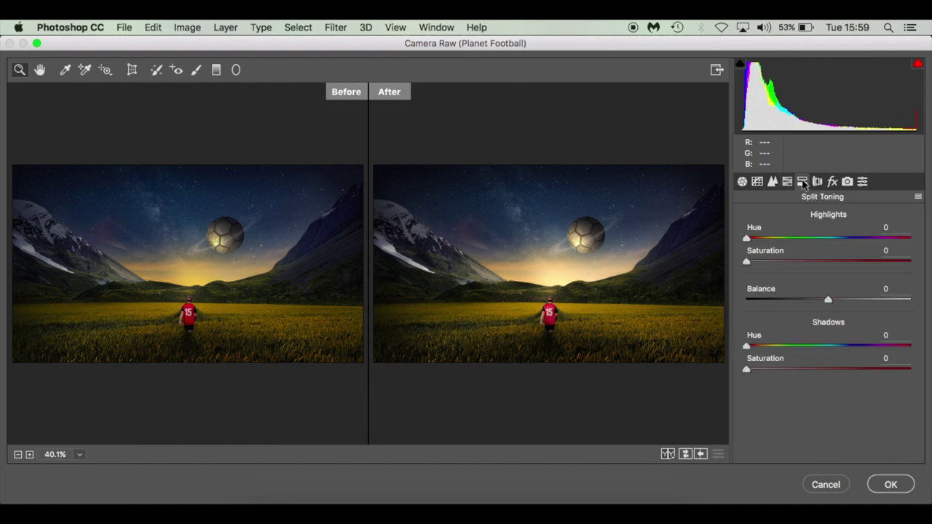
drag(748, 241, 851, 244)
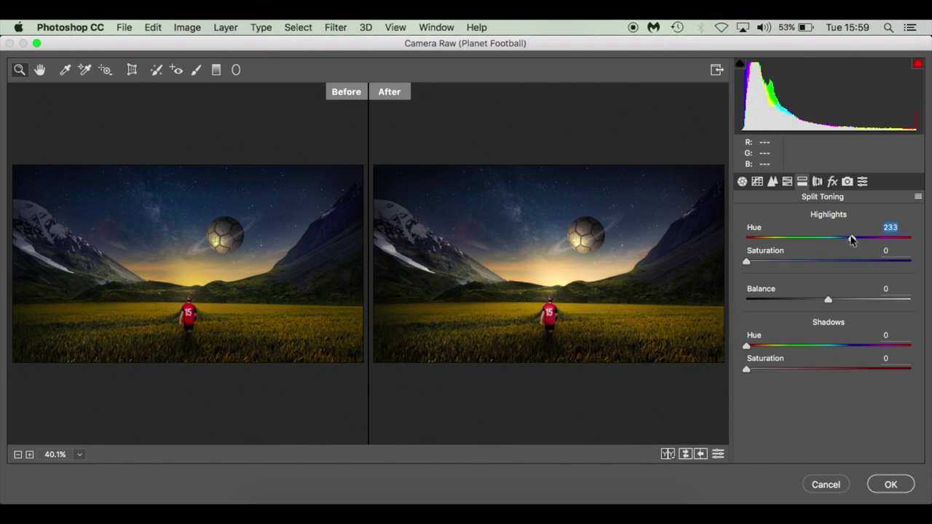
key(super+z)
drag(748, 347, 852, 348)
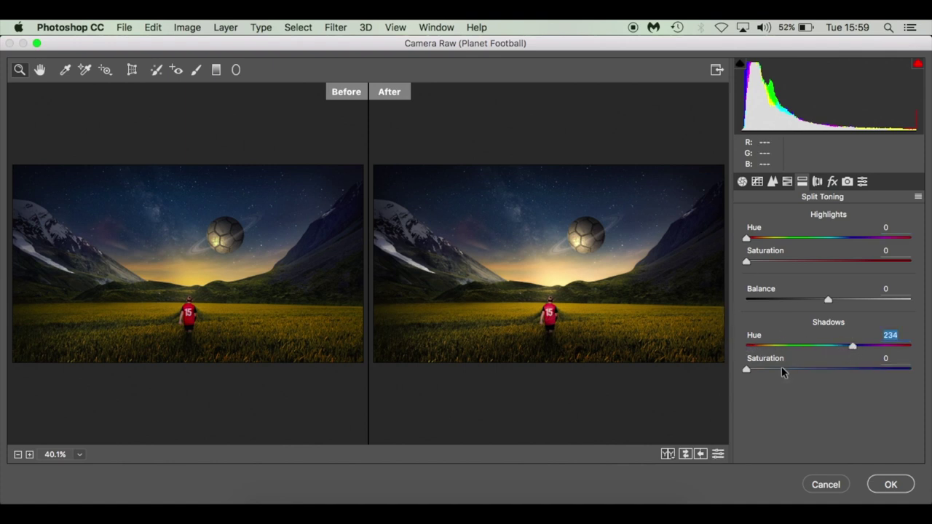
drag(745, 371, 754, 371)
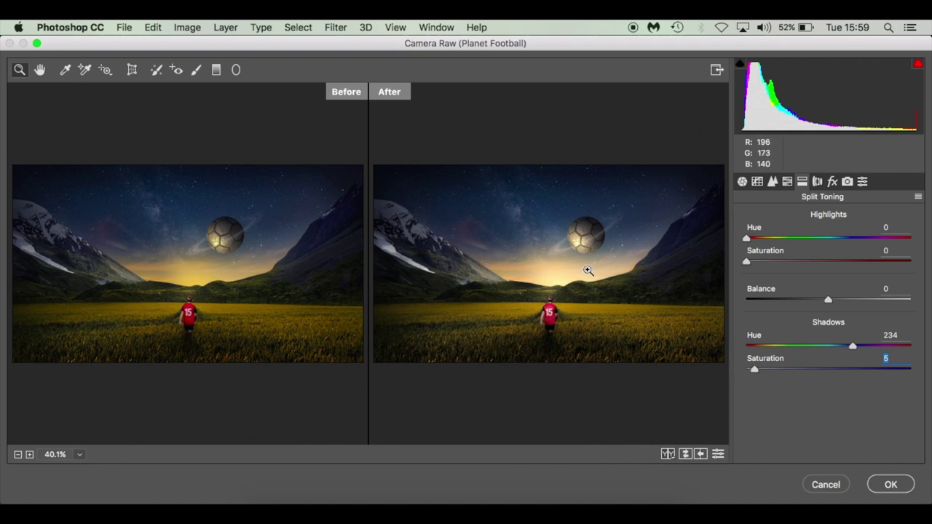
click(890, 483)
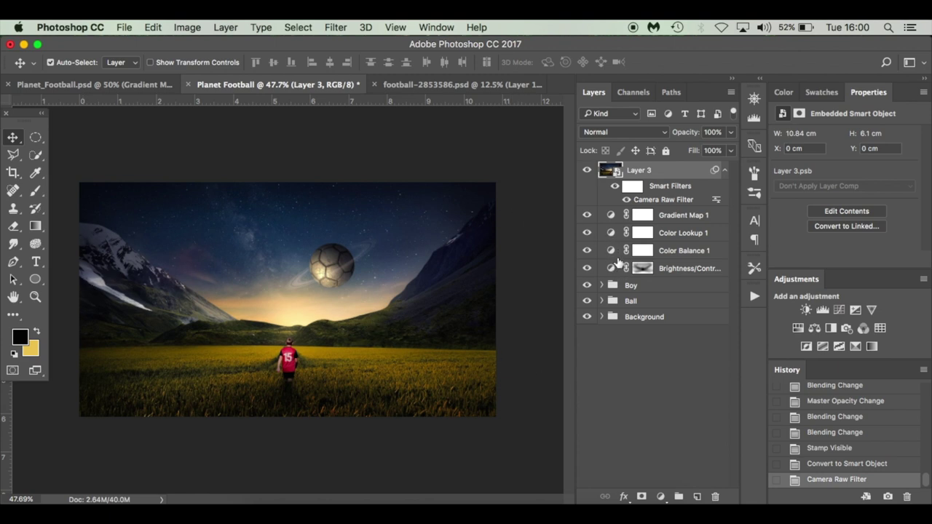
- Paint black at 50% opacity on the Brightness/Contrast mask over the right-hand mountain, hiding Layer 3 while checking and showing it again
click(642, 268)
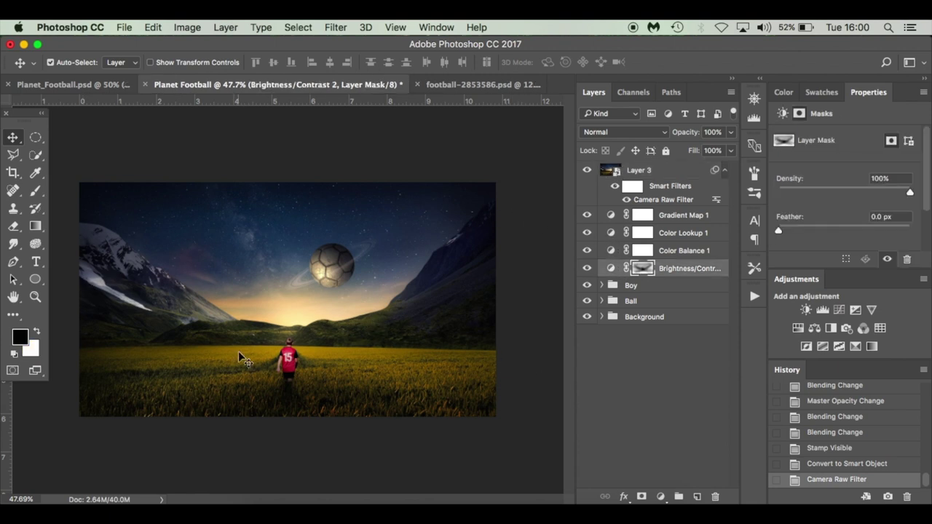
key(b)
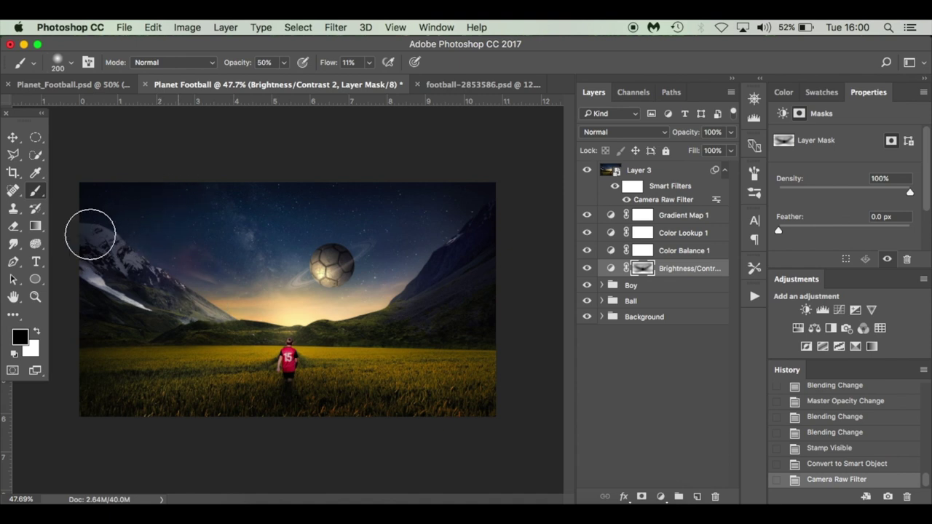
drag(430, 226, 431, 323)
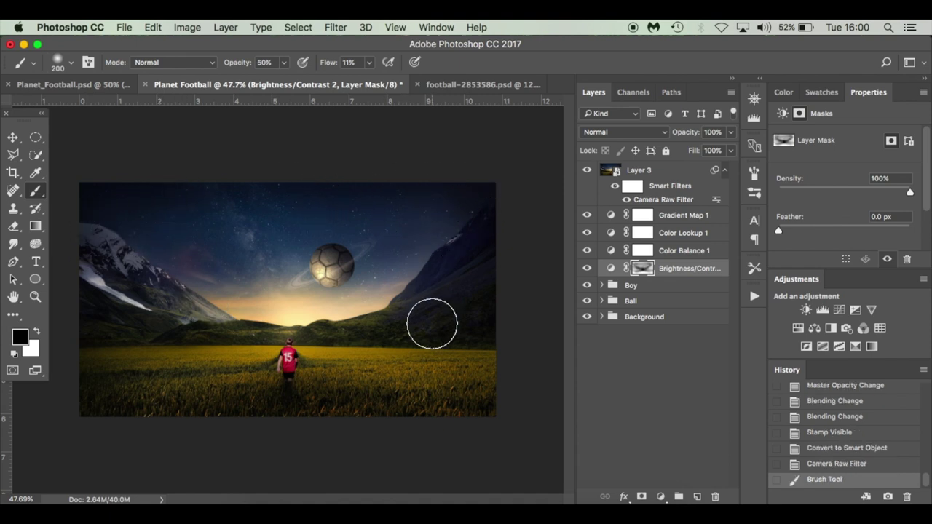
click(587, 169)
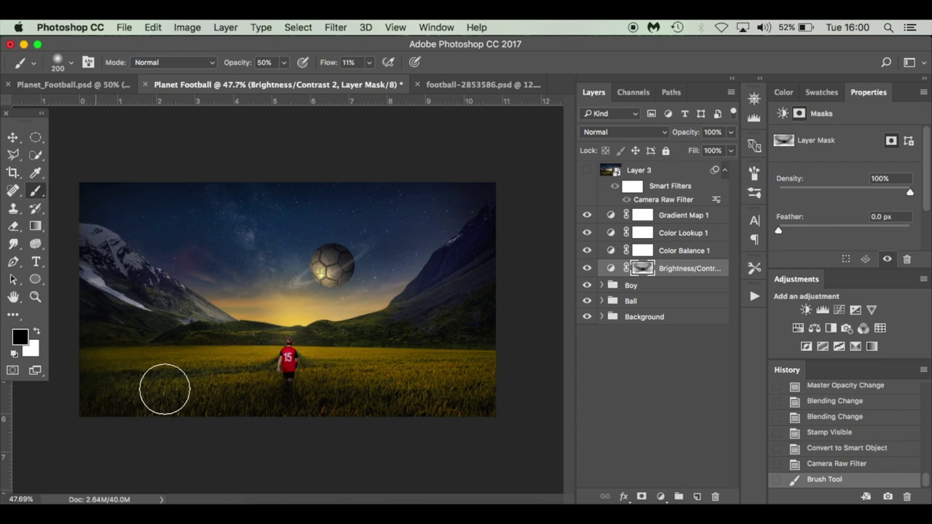
click(434, 230)
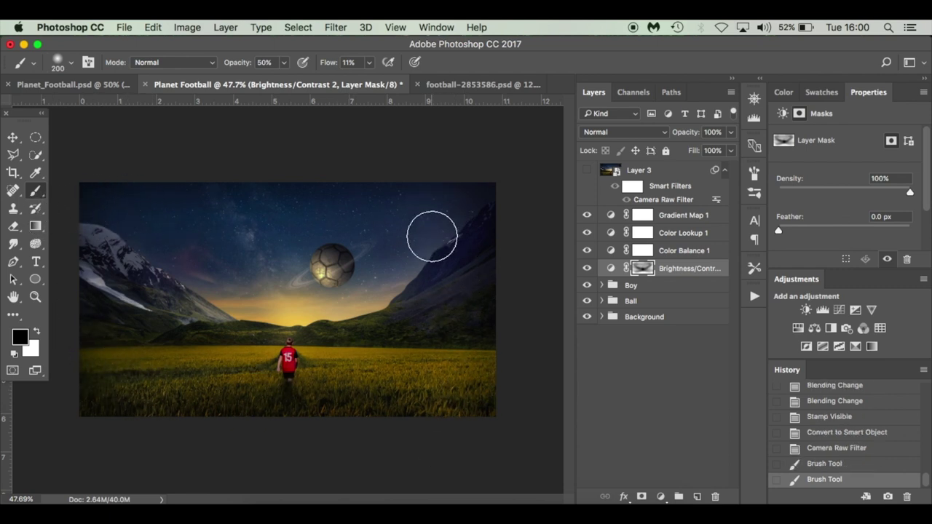
click(587, 169)
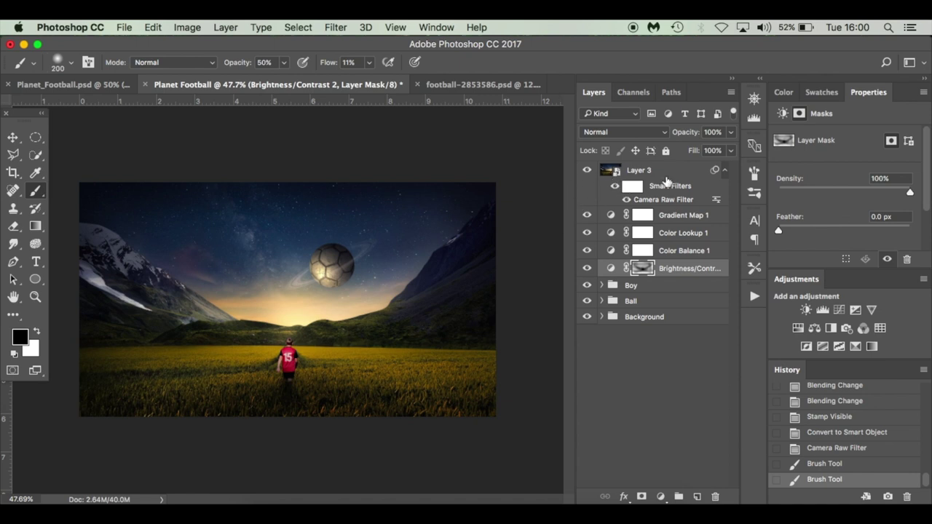
- Switch to the Planet_Football.psd document to view its finished composite, and activate the Move tool
click(111, 86)
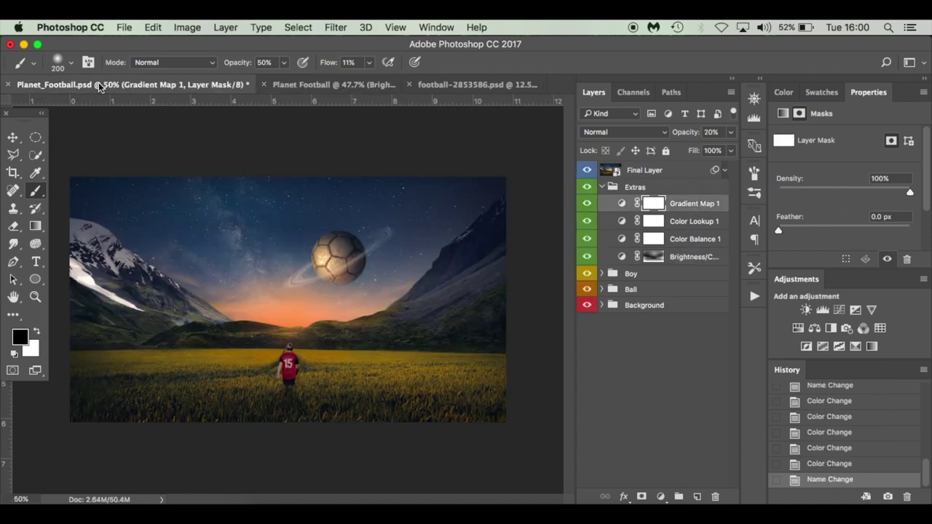
key(v)
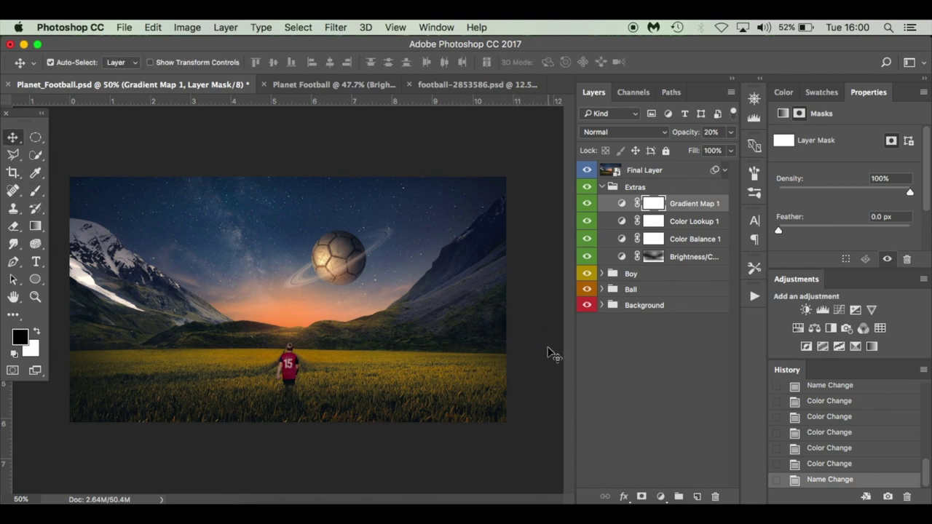